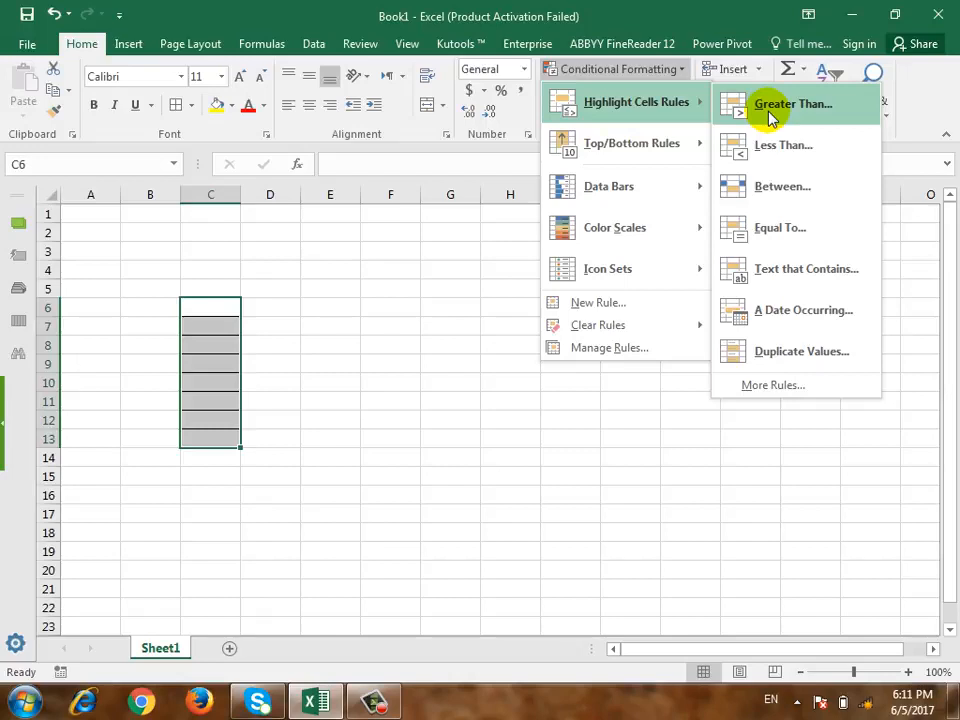
# Highlight values greater than 500 in C6:C13 with Light Red Fill with Dark Red Text.
pyautogui.click(770, 118)
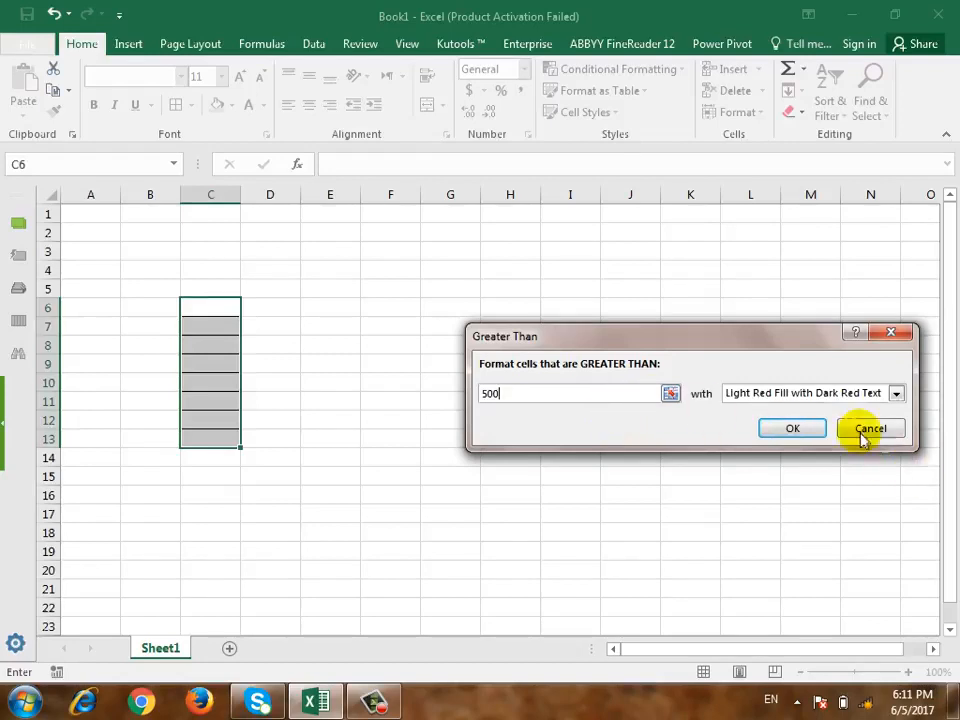
pyautogui.moveTo(760, 343); pyautogui.dragTo(689, 299)
pyautogui.click(676, 352)
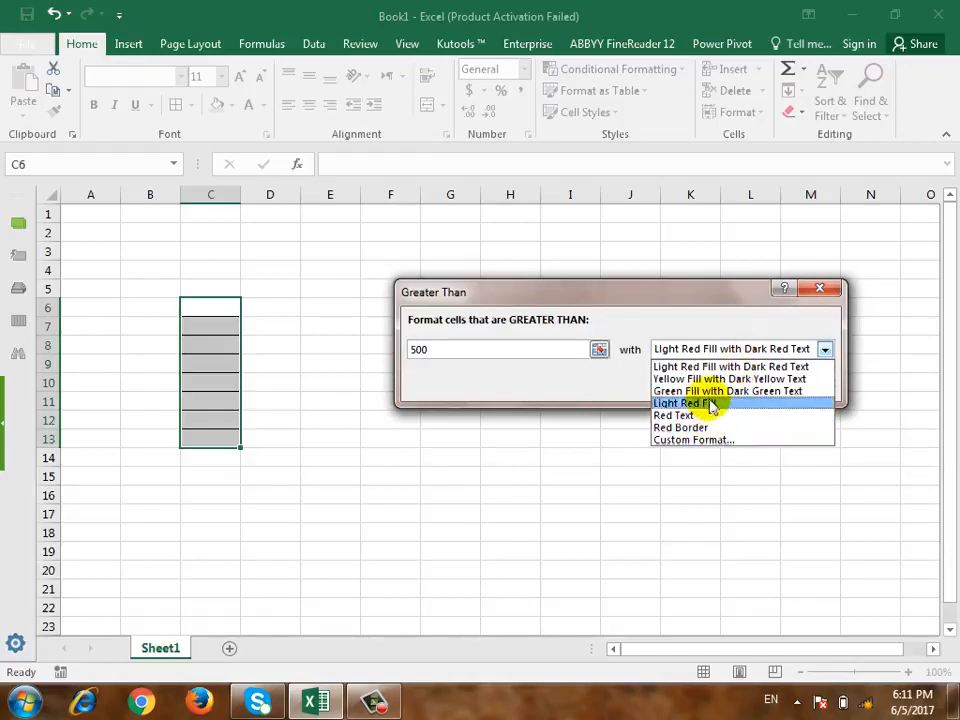
pyautogui.click(720, 367)
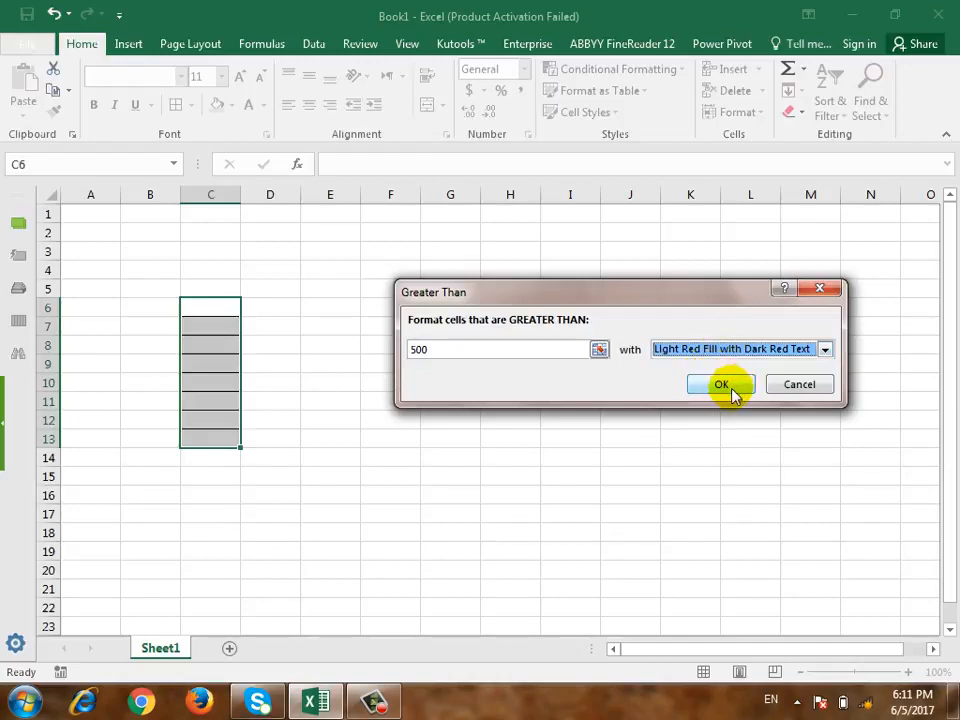
pyautogui.click(722, 386)
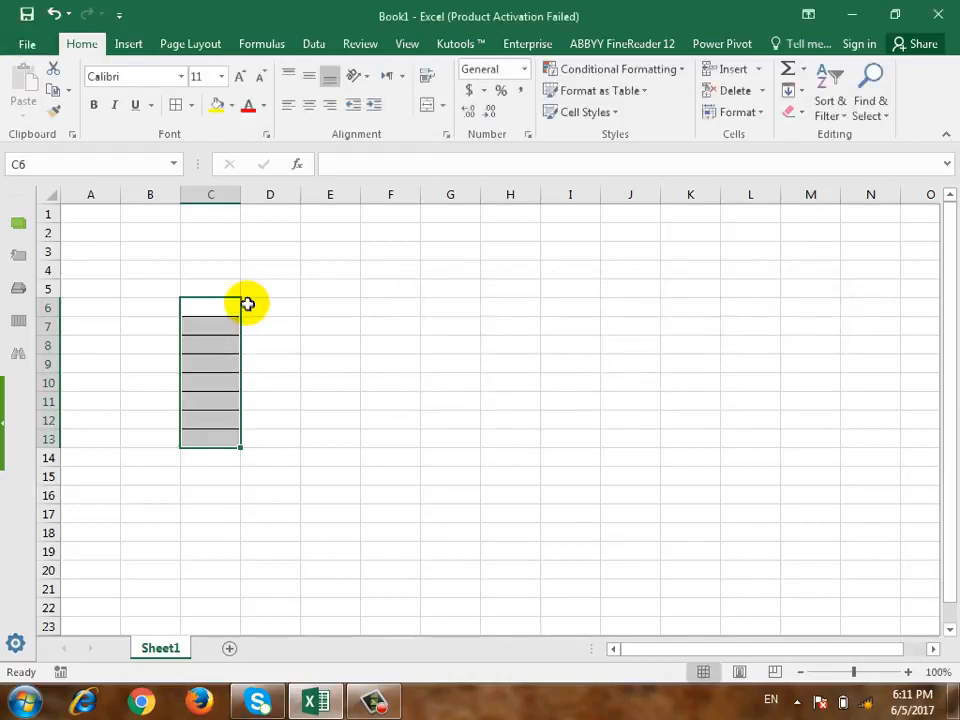
# Enter 500 in cell C6 and 510 in cell C7 to test the Greater Than rule.
pyautogui.click(229, 309)
pyautogui.write('500')
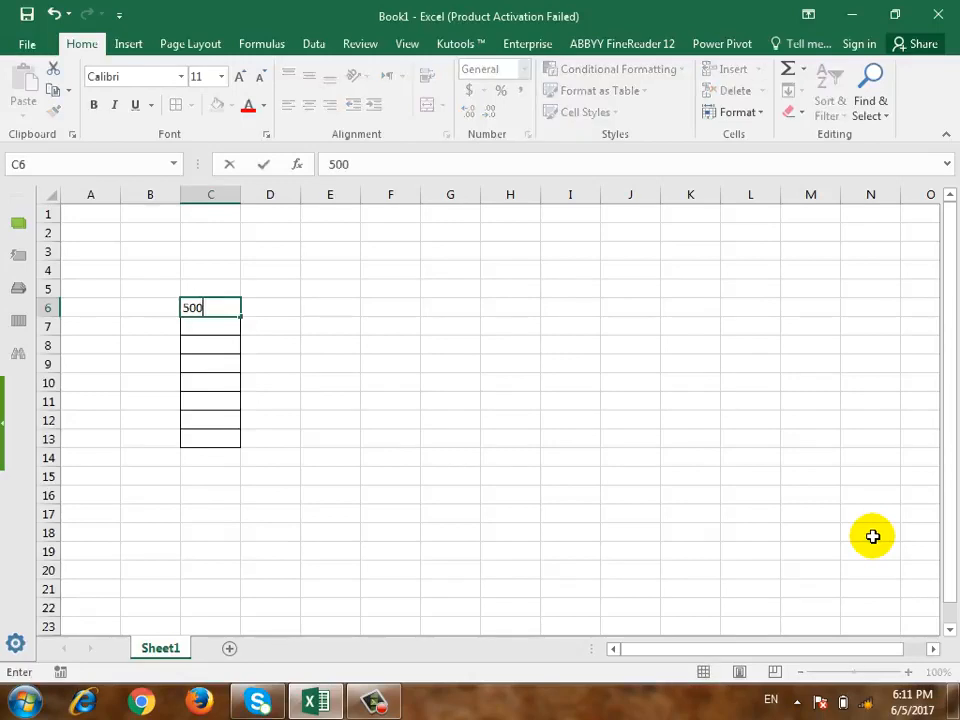
pyautogui.press('Return')
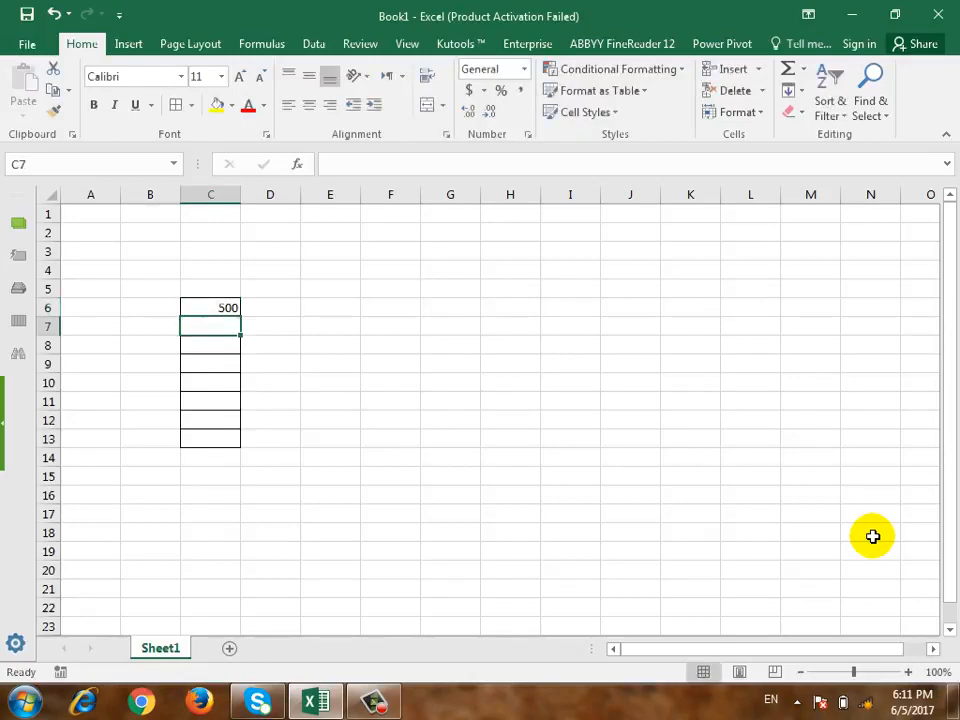
pyautogui.write('510')
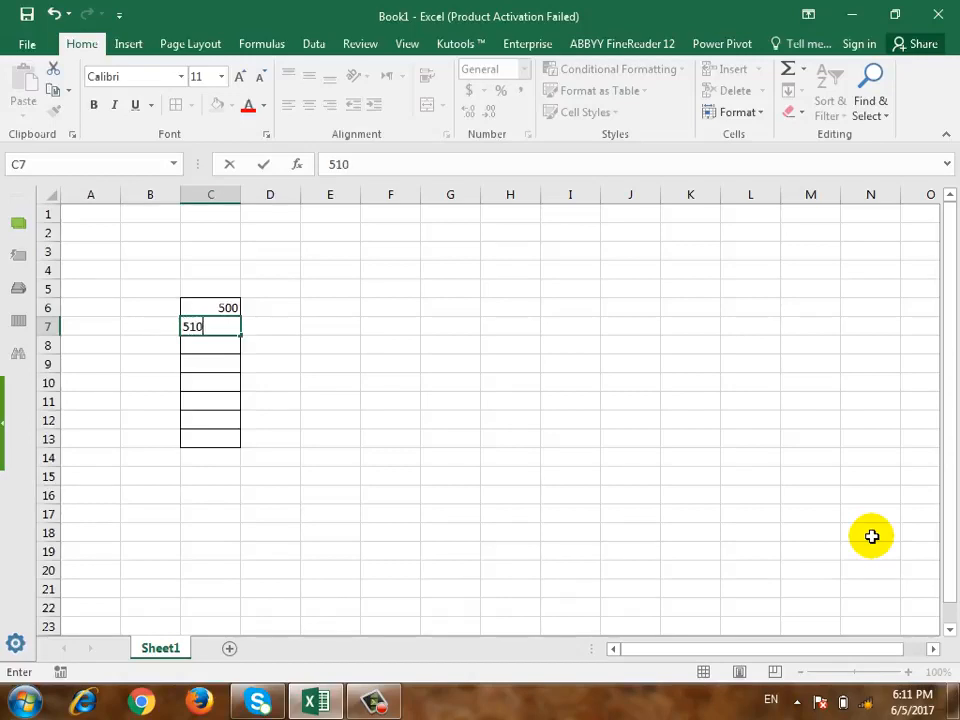
pyautogui.press('Return')
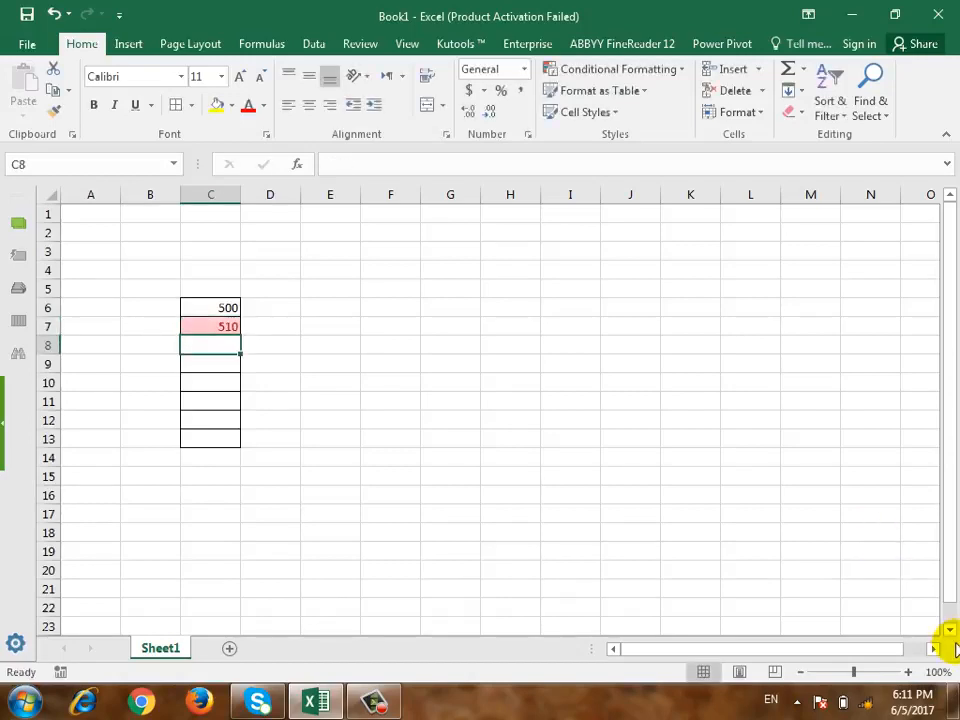
# Label the first test column by entering > in cell C5.
pyautogui.click(235, 284)
pyautogui.write('>')
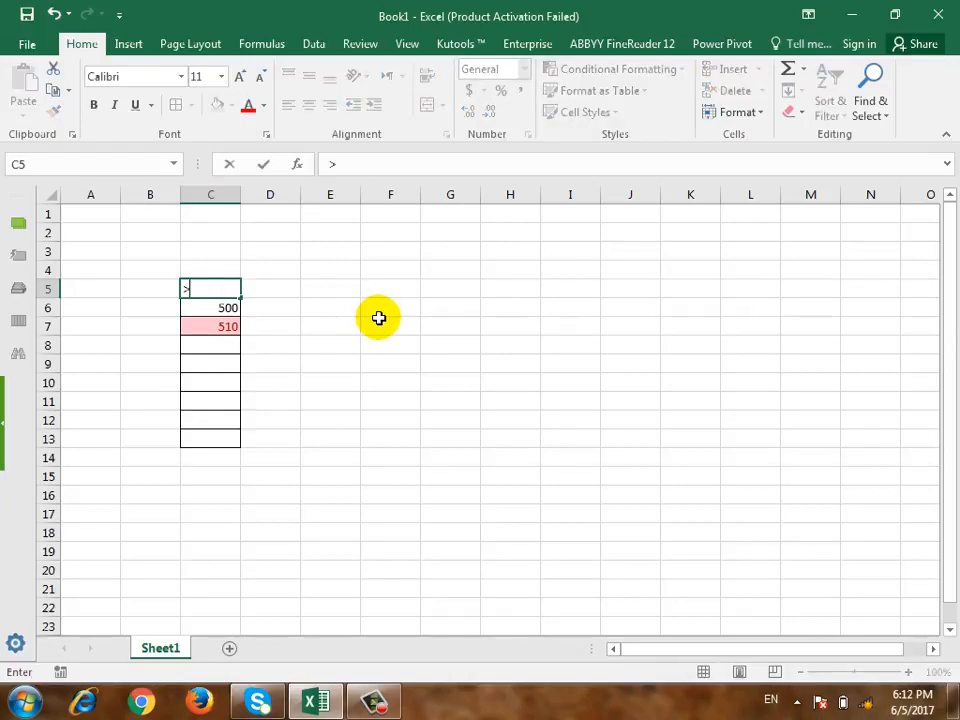
pyautogui.press('Return')
pyautogui.press('Up')
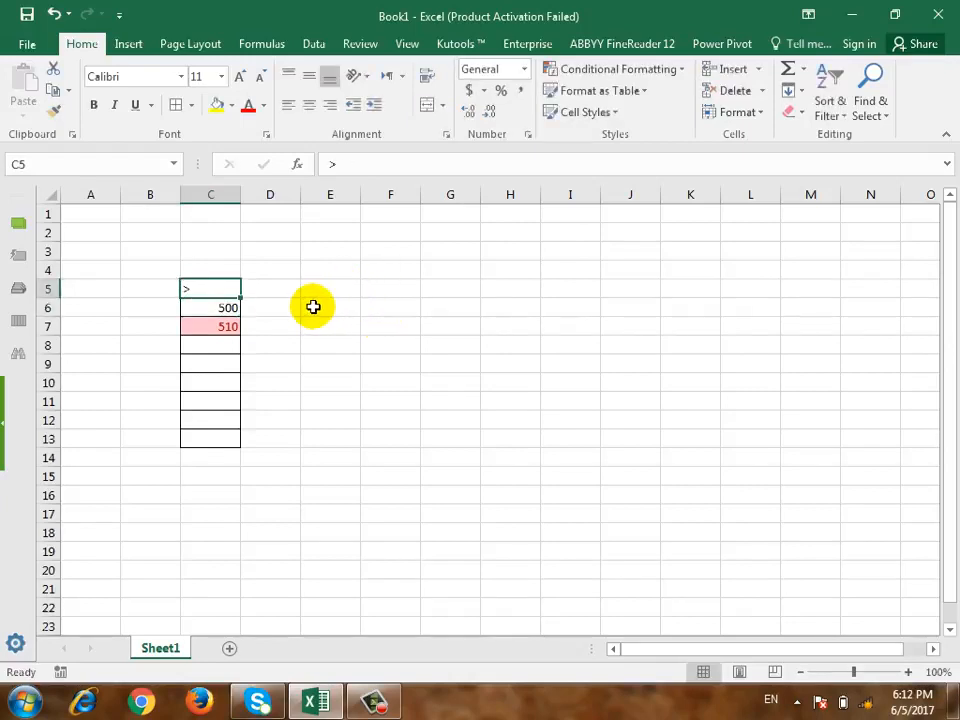
# Add all borders to D6:D13 and highlight its values less than 500 with Yellow Fill with Dark Yellow Text.
pyautogui.moveTo(281, 305); pyautogui.dragTo(281, 440)
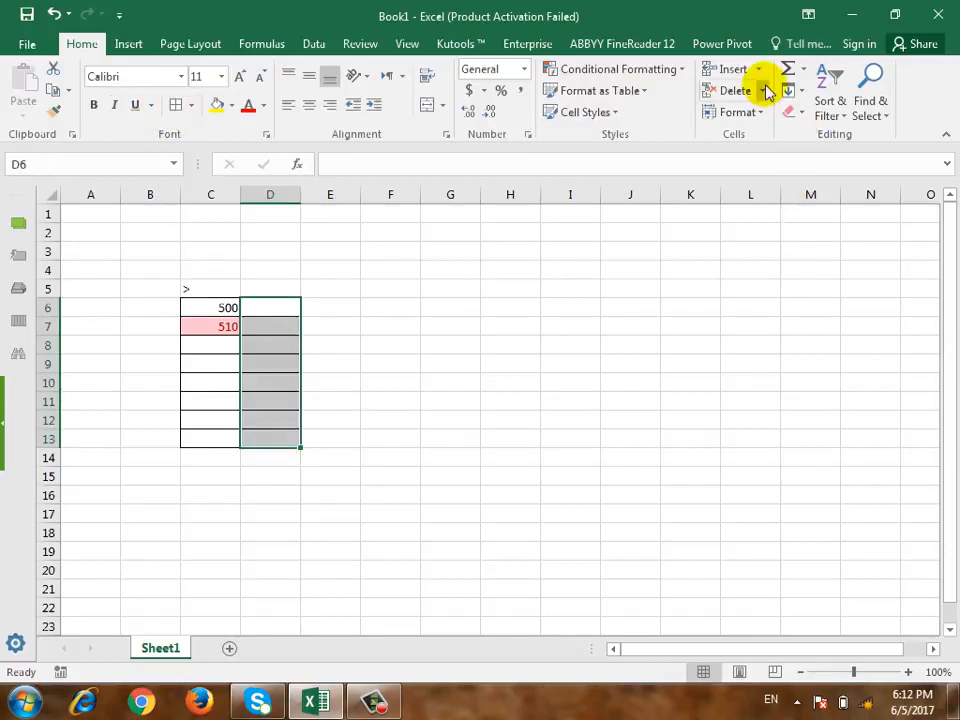
pyautogui.click(640, 72)
pyautogui.moveTo(636, 103)
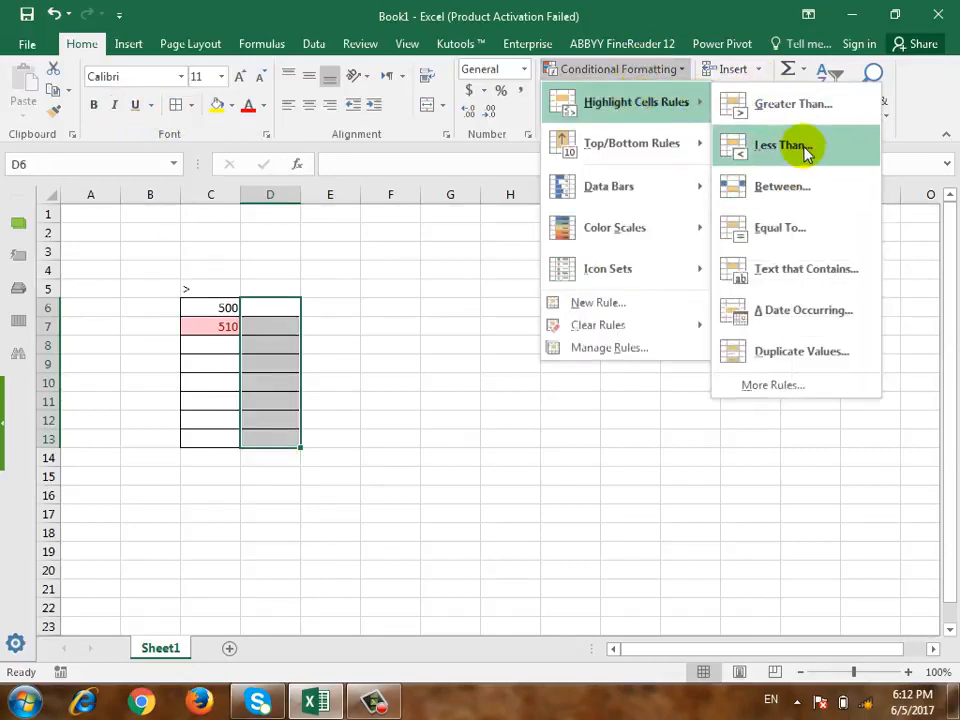
pyautogui.click(740, 168)
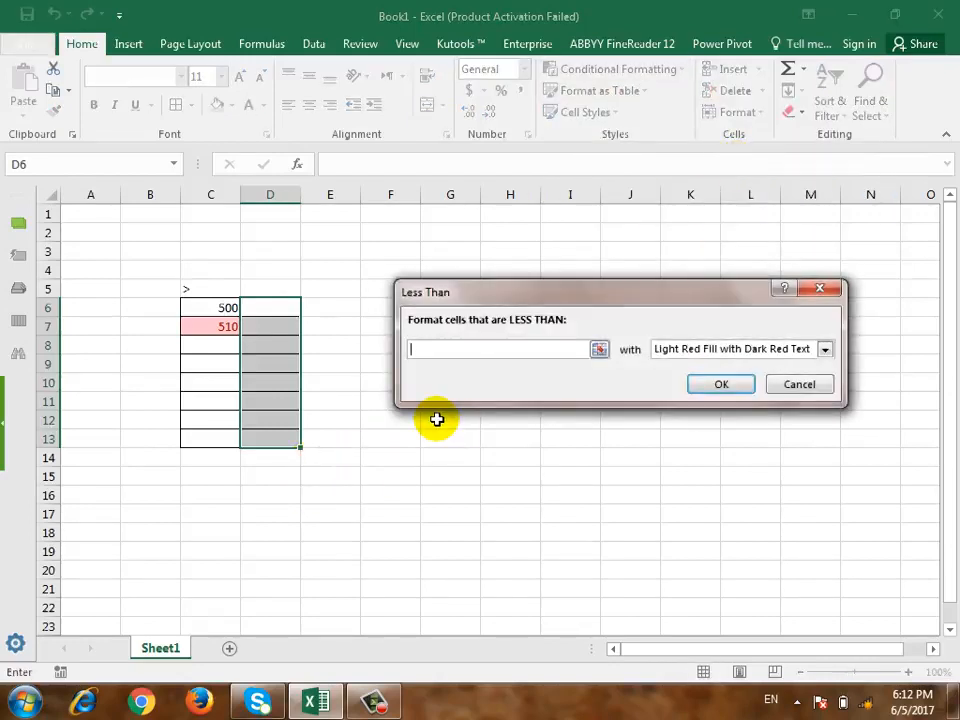
pyautogui.write('500')
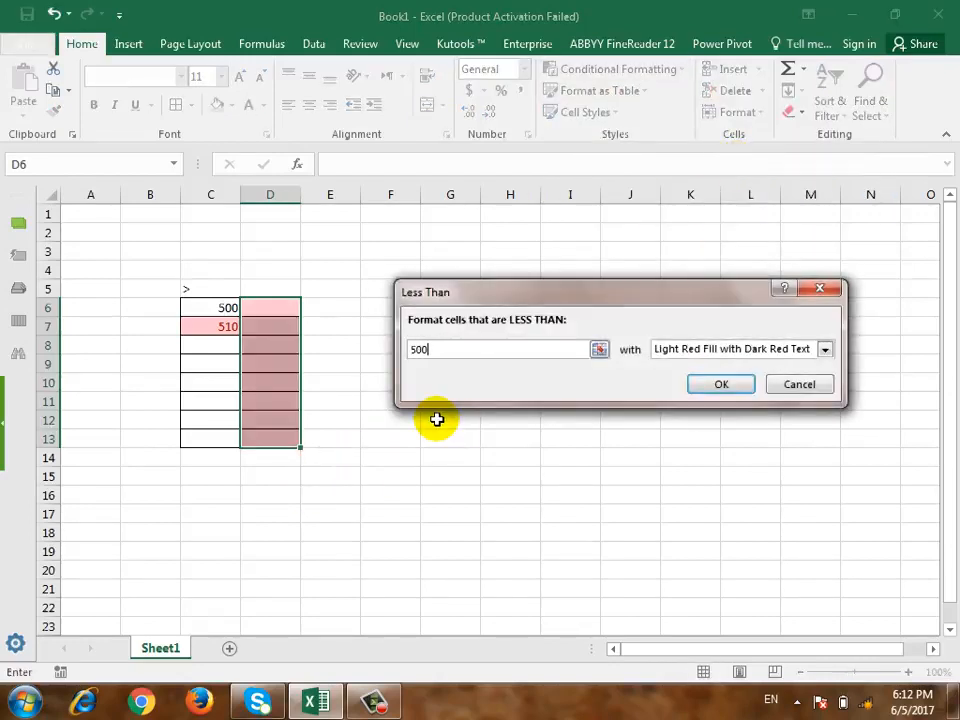
pyautogui.click(713, 352)
pyautogui.click(700, 378)
pyautogui.click(722, 385)
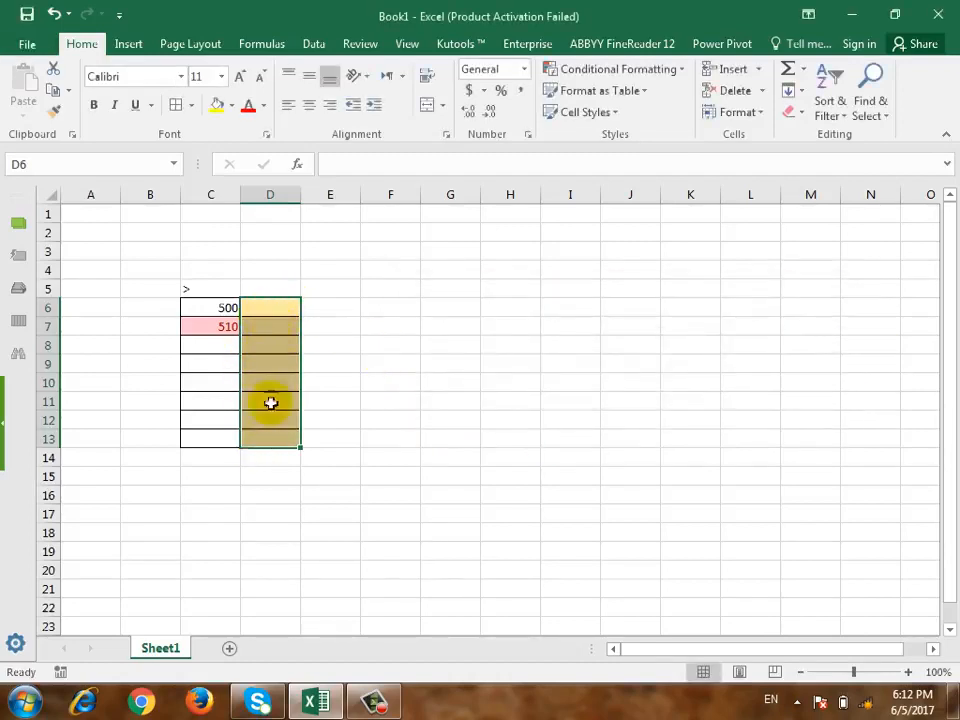
# Enter 510 in cell D7 and 5 in cell D9 to test the Less Than rule.
pyautogui.click(275, 333)
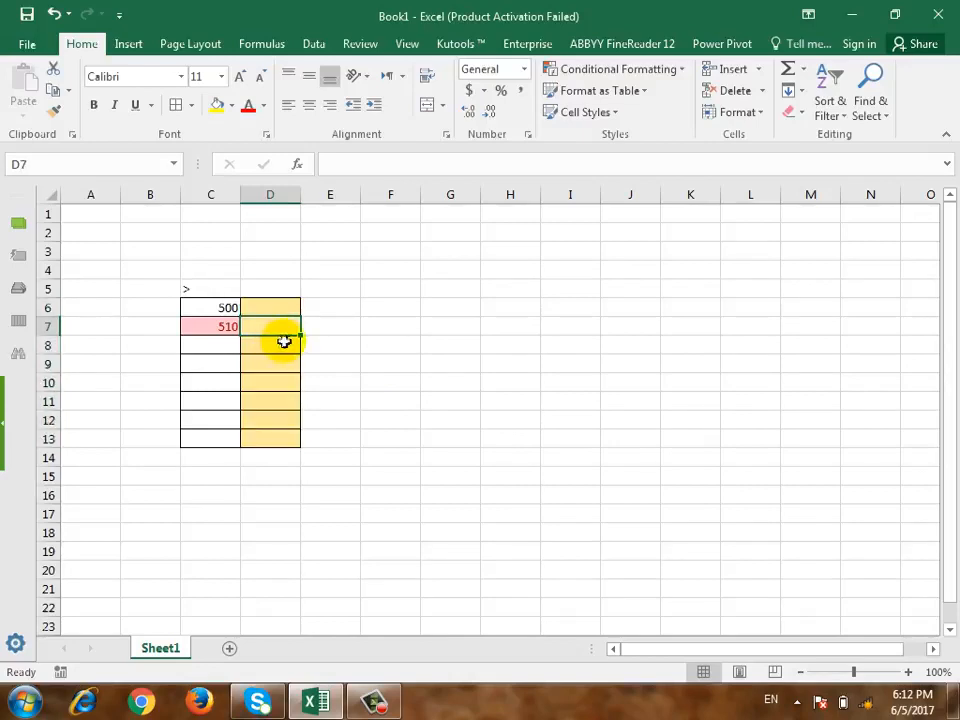
pyautogui.write('500')
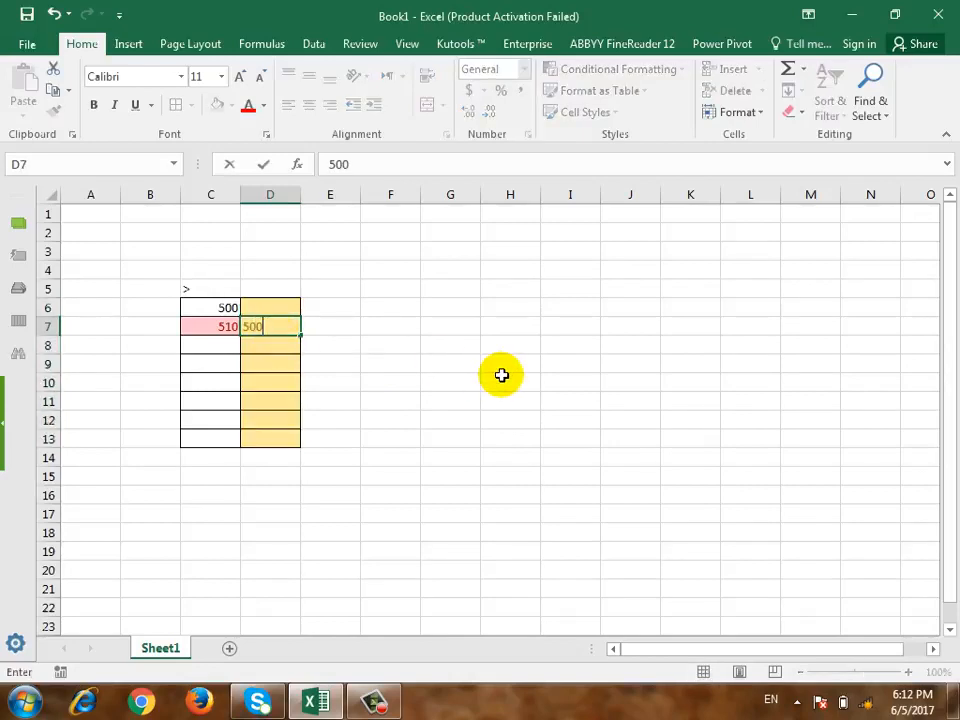
pyautogui.write('10')
pyautogui.press('Return')
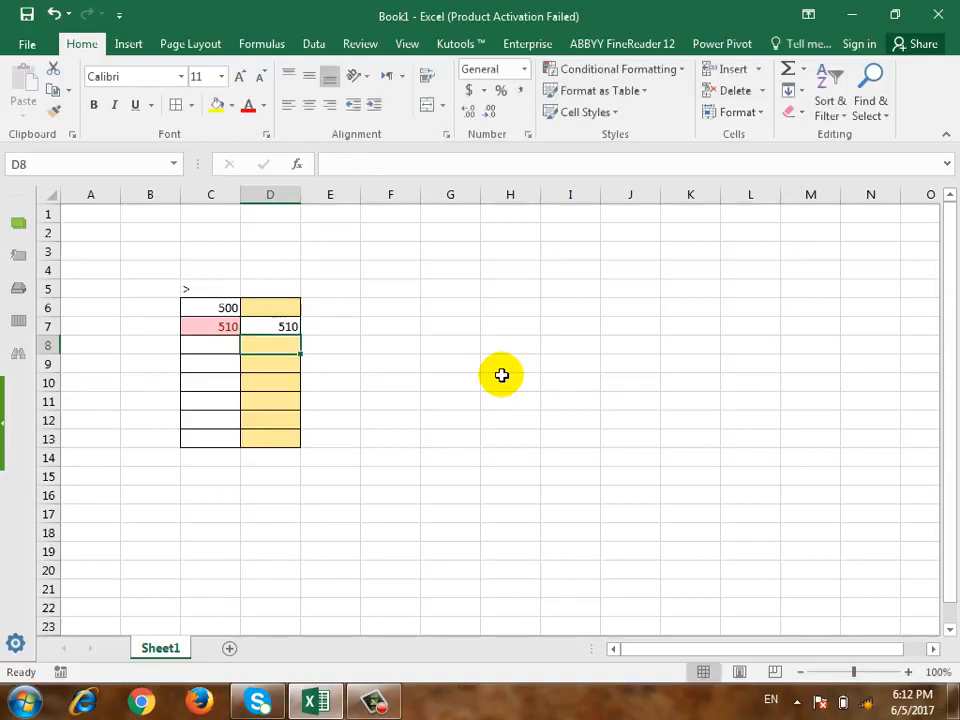
pyautogui.press('Return')
pyautogui.write('5')
pyautogui.press('Return')
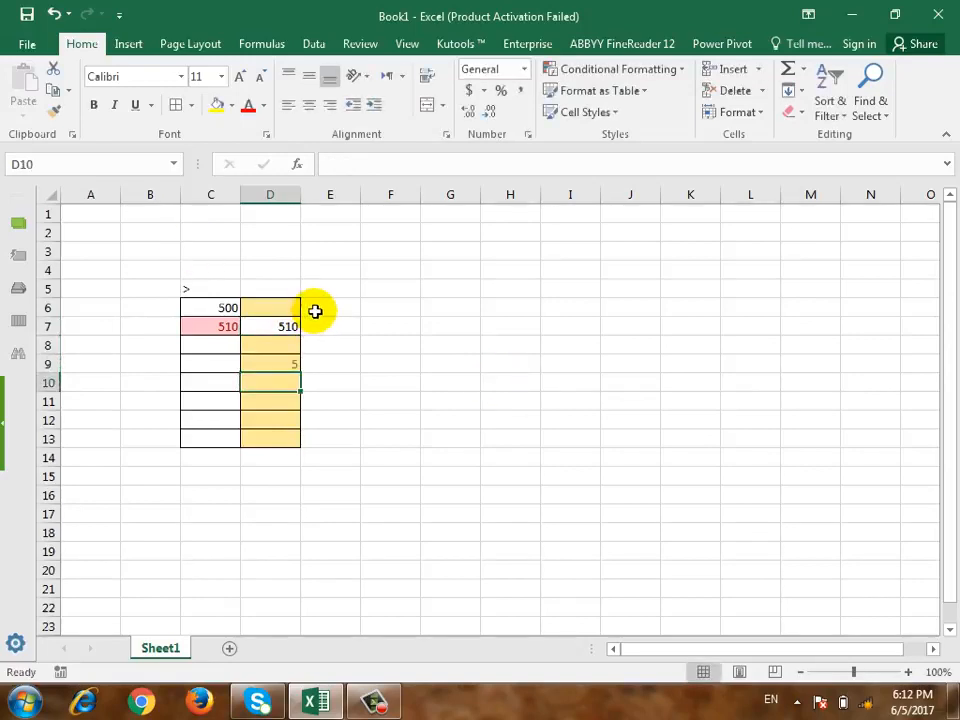
# Add all borders to E6:E13 and highlight its values between 500 and 1000 with Green Fill with Dark Green Text.
pyautogui.moveTo(315, 313); pyautogui.dragTo(317, 441)
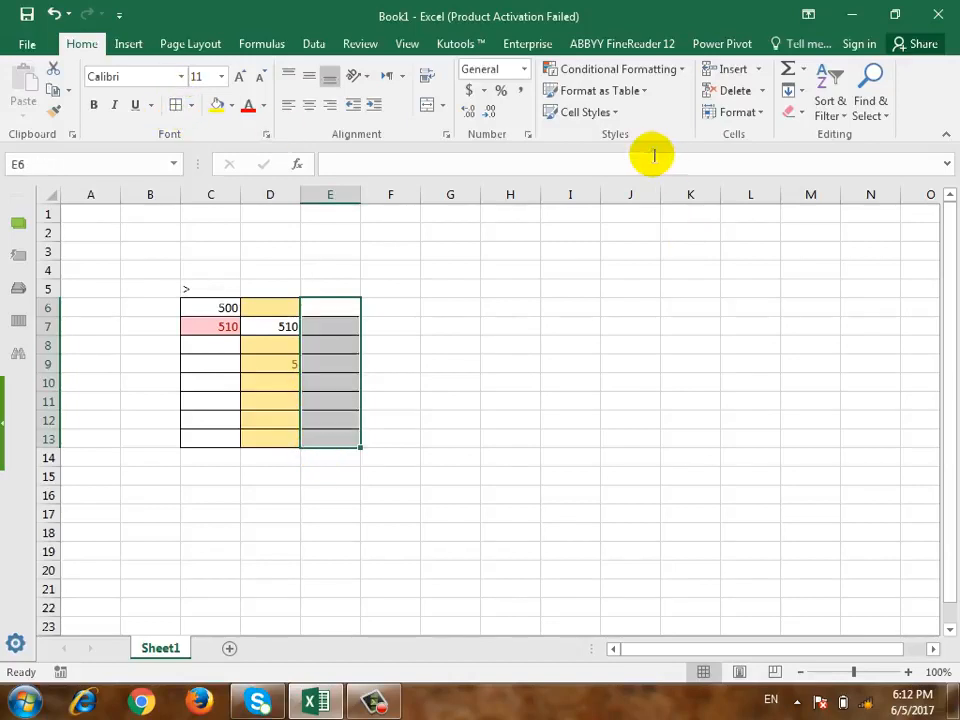
pyautogui.click(685, 74)
pyautogui.moveTo(681, 100)
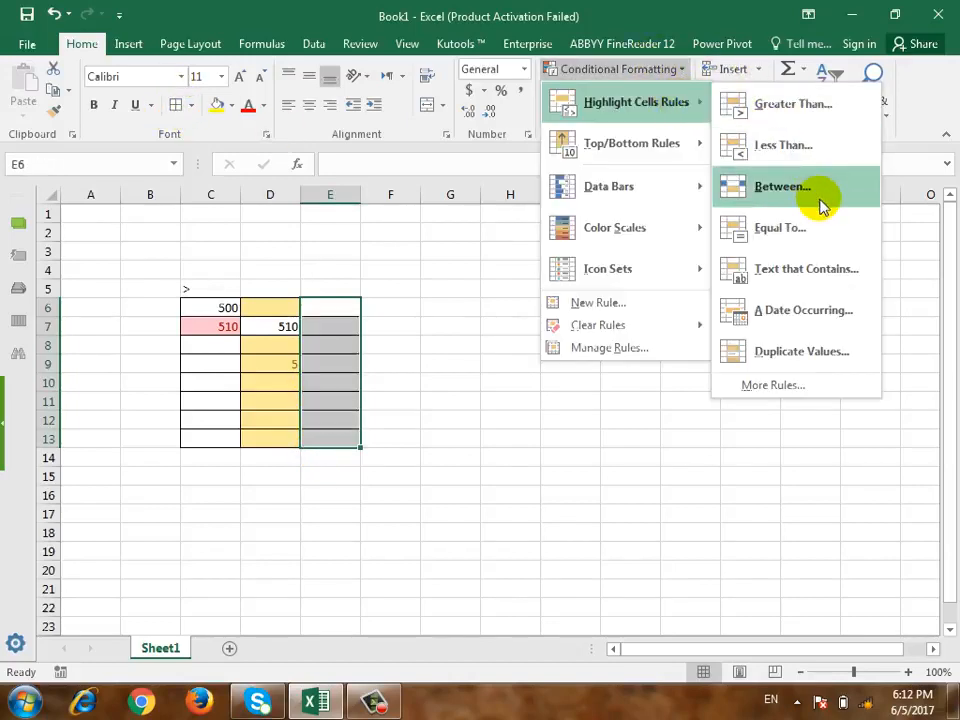
pyautogui.click(782, 187)
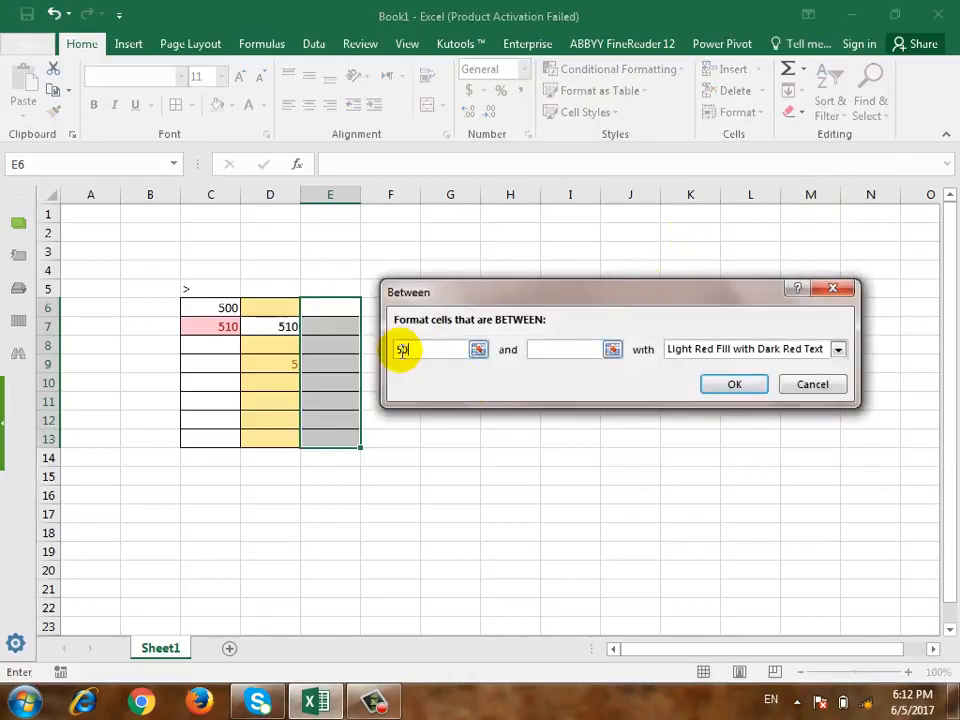
pyautogui.click(571, 349)
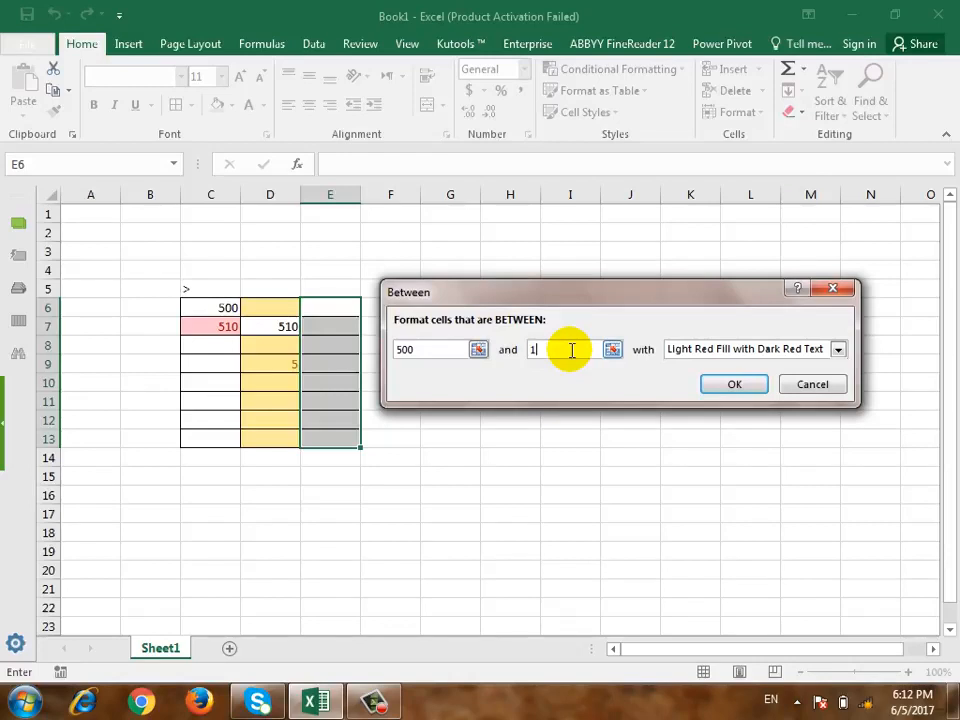
pyautogui.click(786, 358)
pyautogui.click(790, 390)
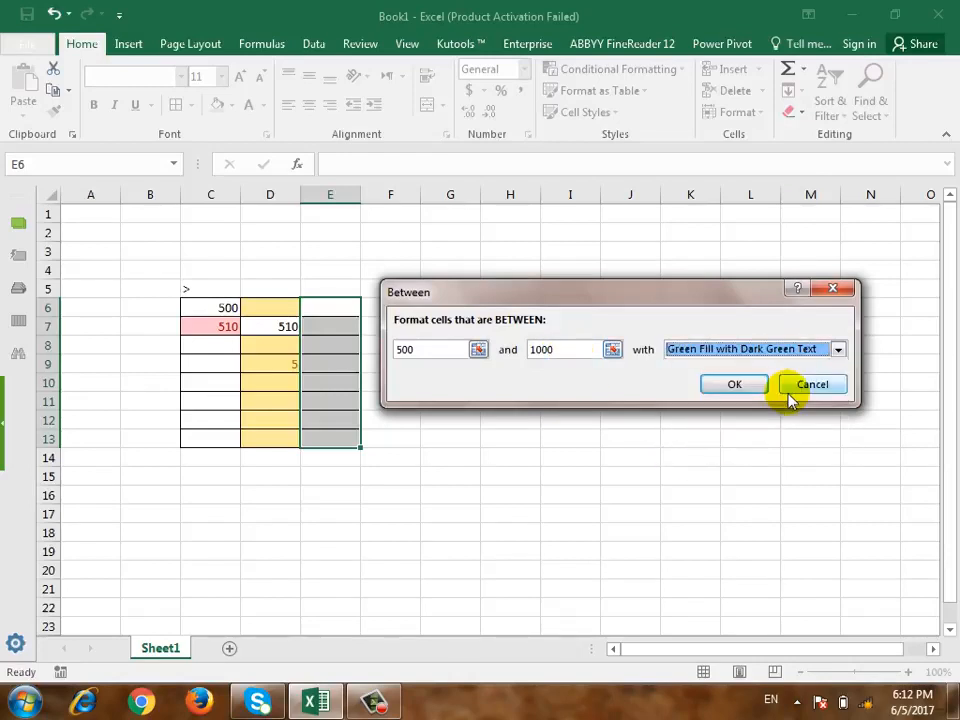
pyautogui.click(724, 388)
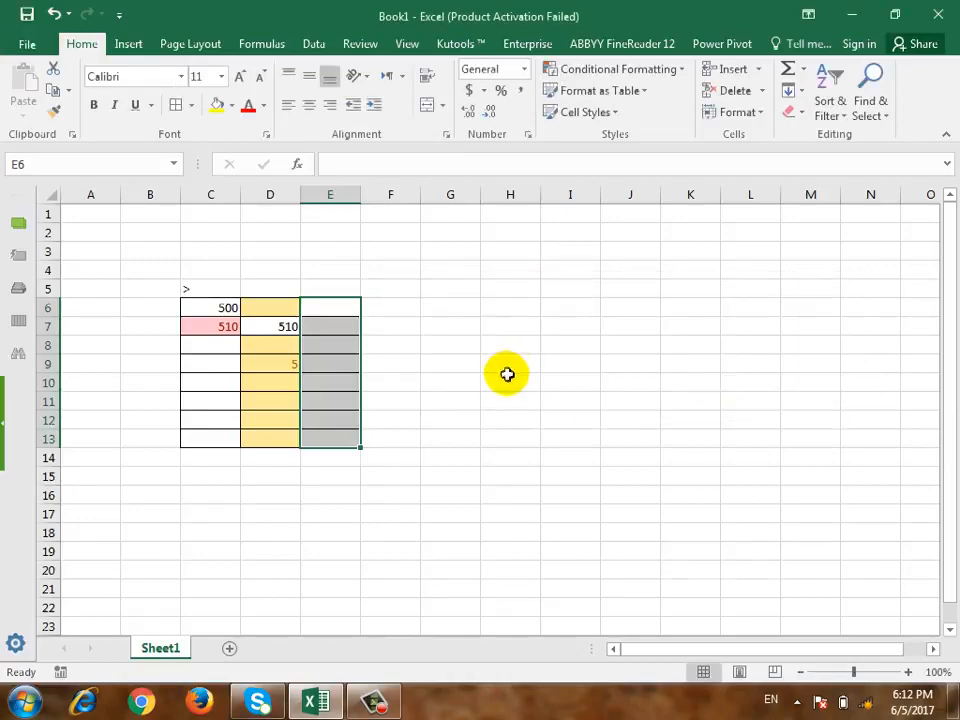
# Enter 500 in cell E8 to test the lower limit of the Between rule.
pyautogui.press('Down')
pyautogui.press('Down')
pyautogui.write('5')
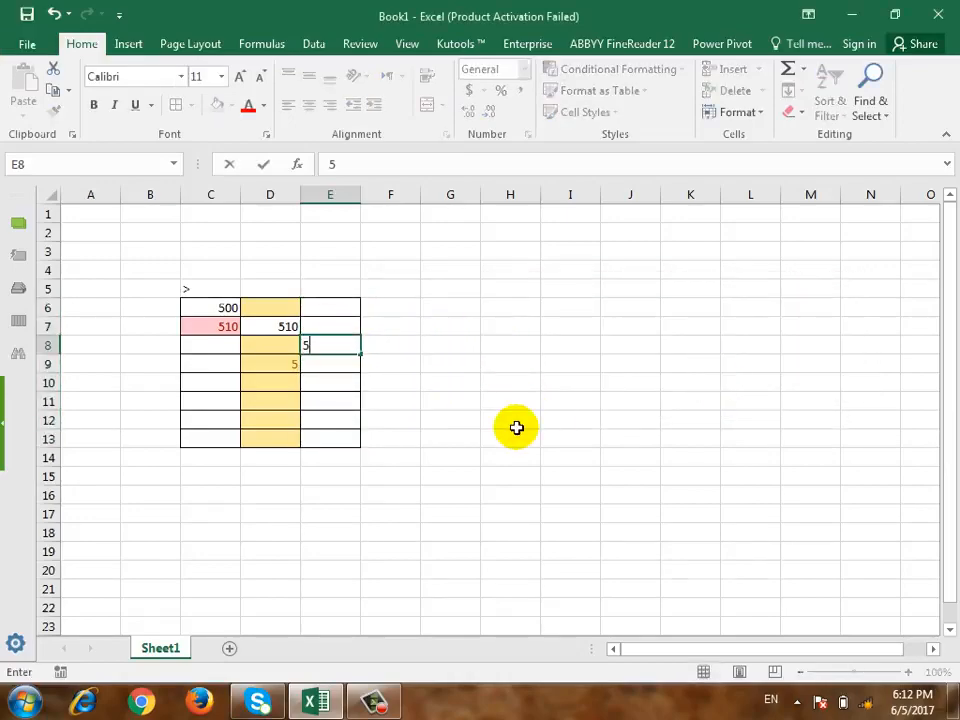
pyautogui.click(955, 700)
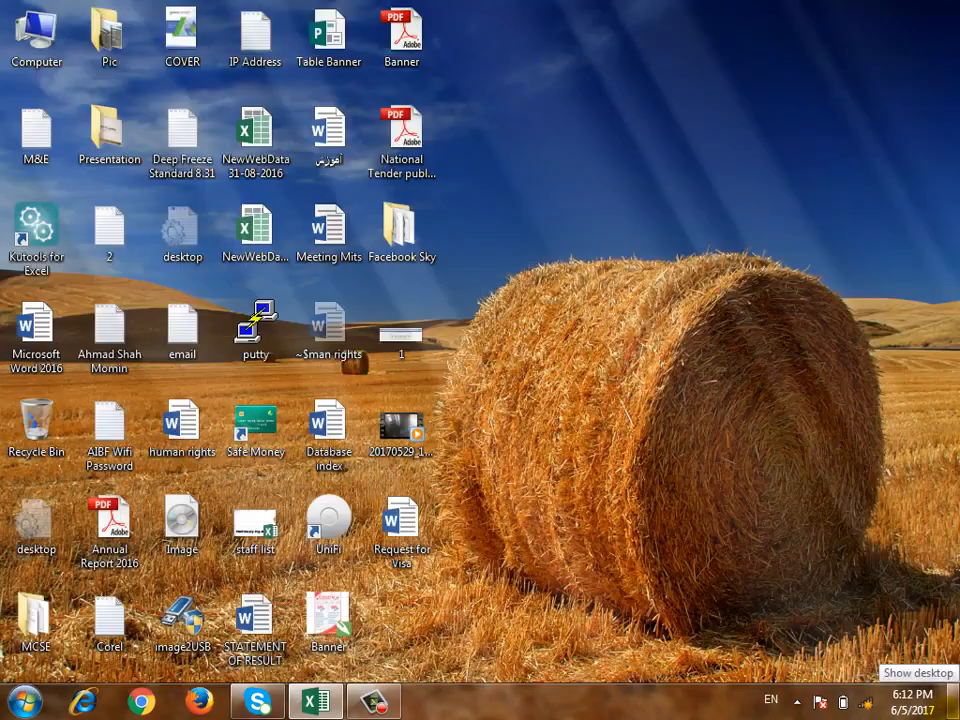
pyautogui.click(955, 700)
pyautogui.press('Up')
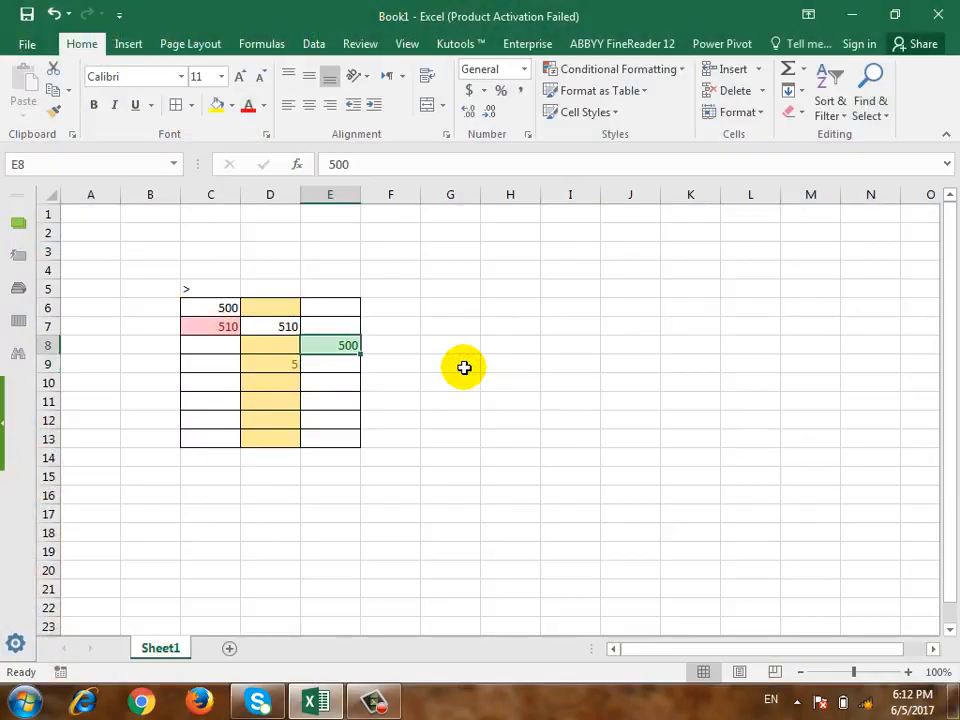
# Set cell E8 to 1000, and enter 666 in E9 and 45 in E10 to test the Between rule.
pyautogui.write('10')
pyautogui.press('Return')
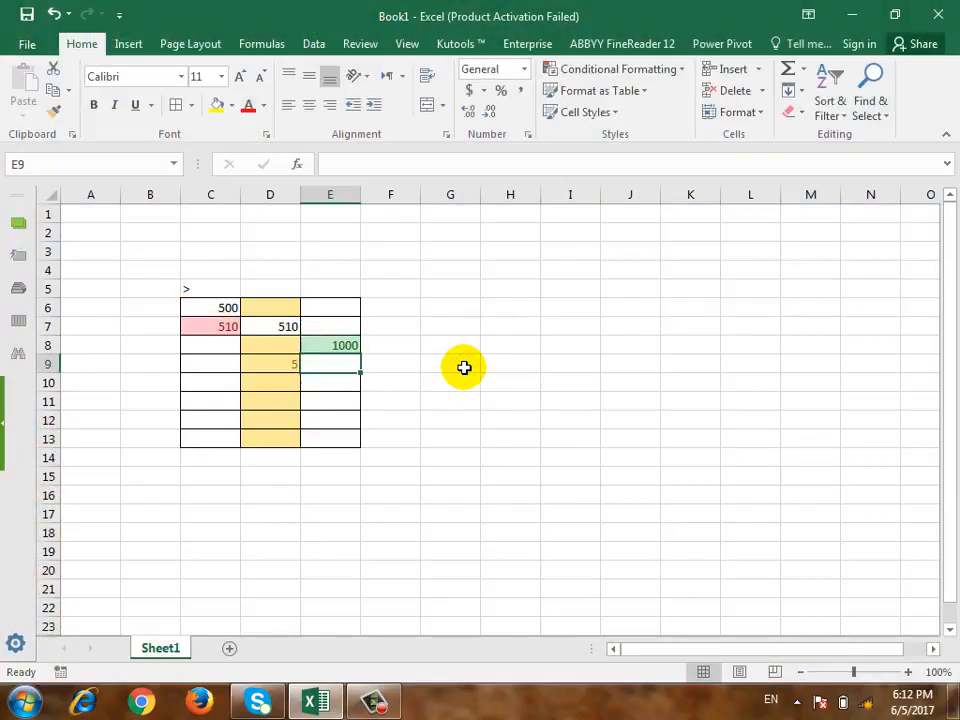
pyautogui.write('666')
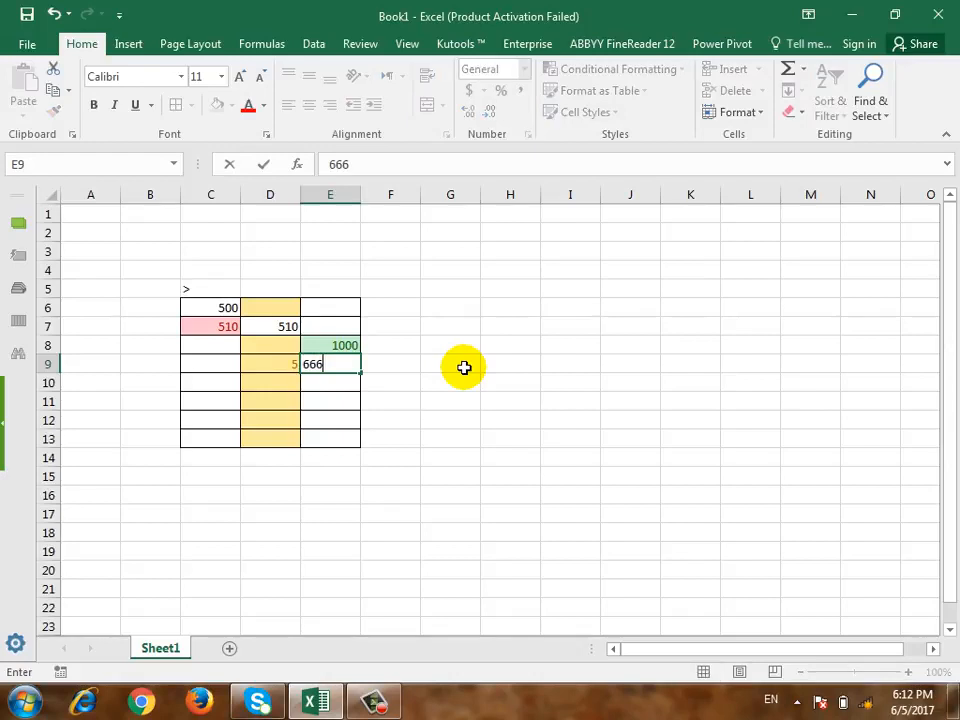
pyautogui.write('6')
pyautogui.press('BackSpace')
pyautogui.press('Return')
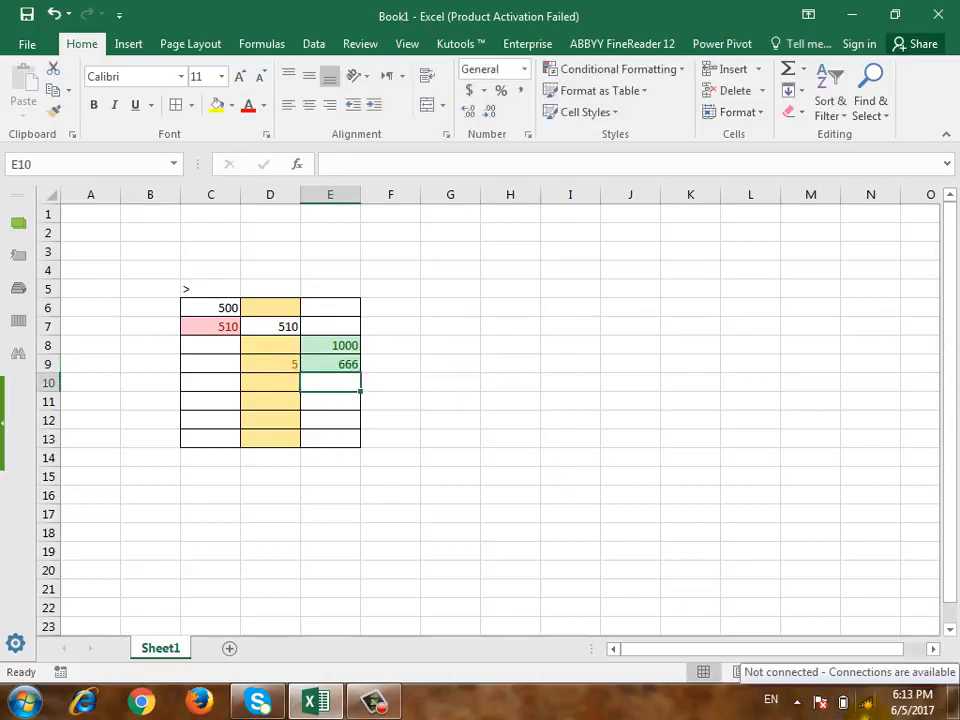
pyautogui.write('45')
pyautogui.press('Return')
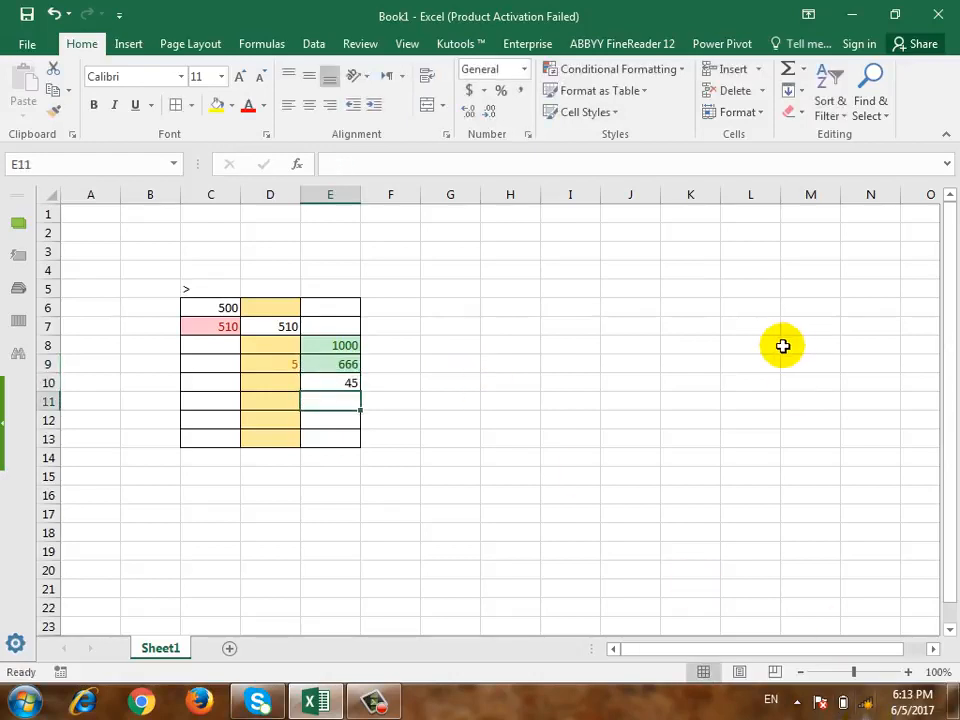
# Add all borders to F6:F13 and highlight its values equal to 500 with Light Red Fill with Dark Red Text.
pyautogui.moveTo(405, 309); pyautogui.dragTo(407, 442)
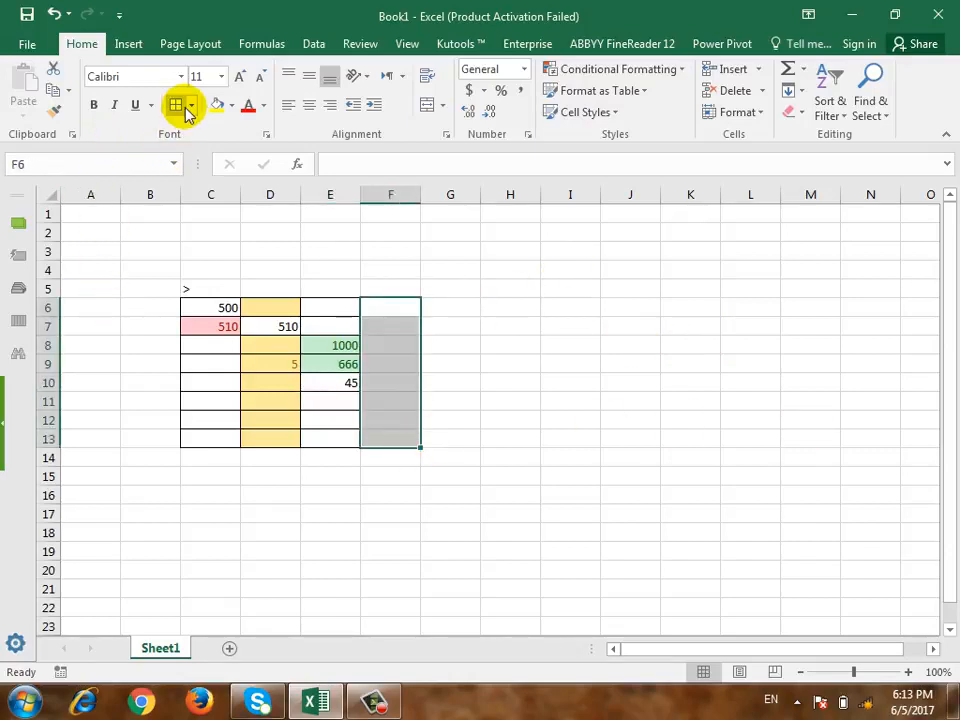
pyautogui.click(625, 72)
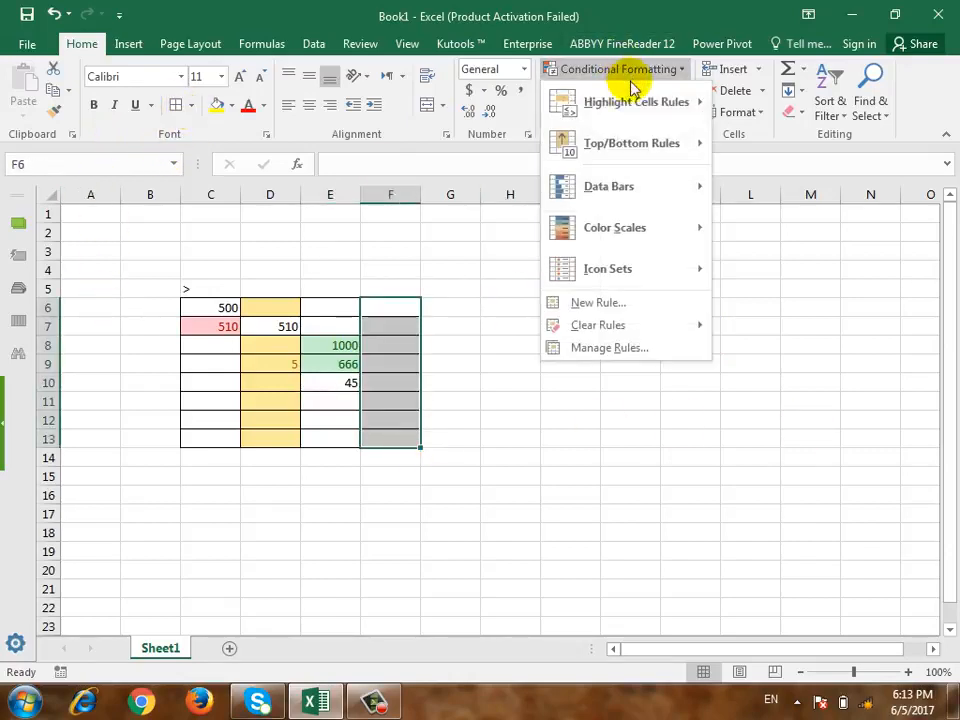
pyautogui.moveTo(650, 102)
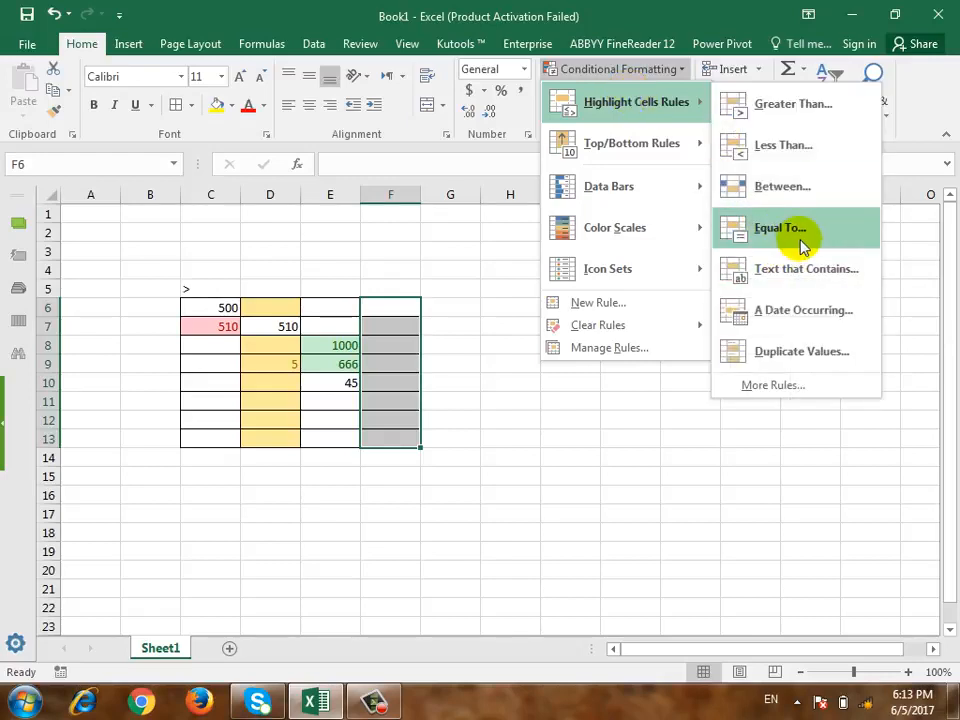
pyautogui.click(801, 238)
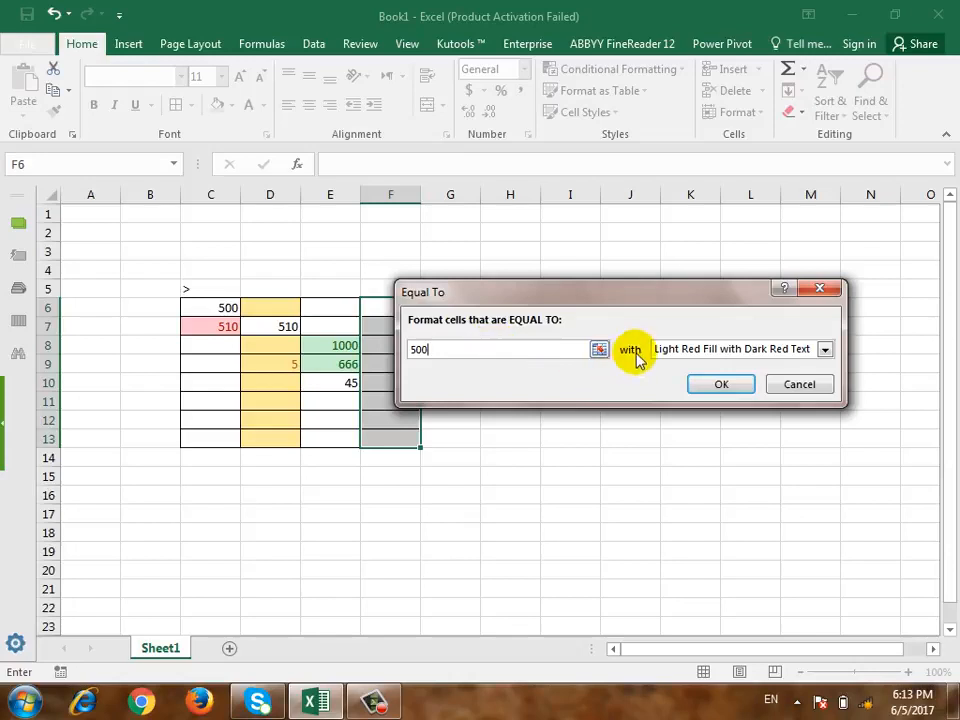
pyautogui.click(708, 384)
# Enter 500 in cell F8 and 444 in cell F10 to test the Equal To rule.
pyautogui.click(405, 366)
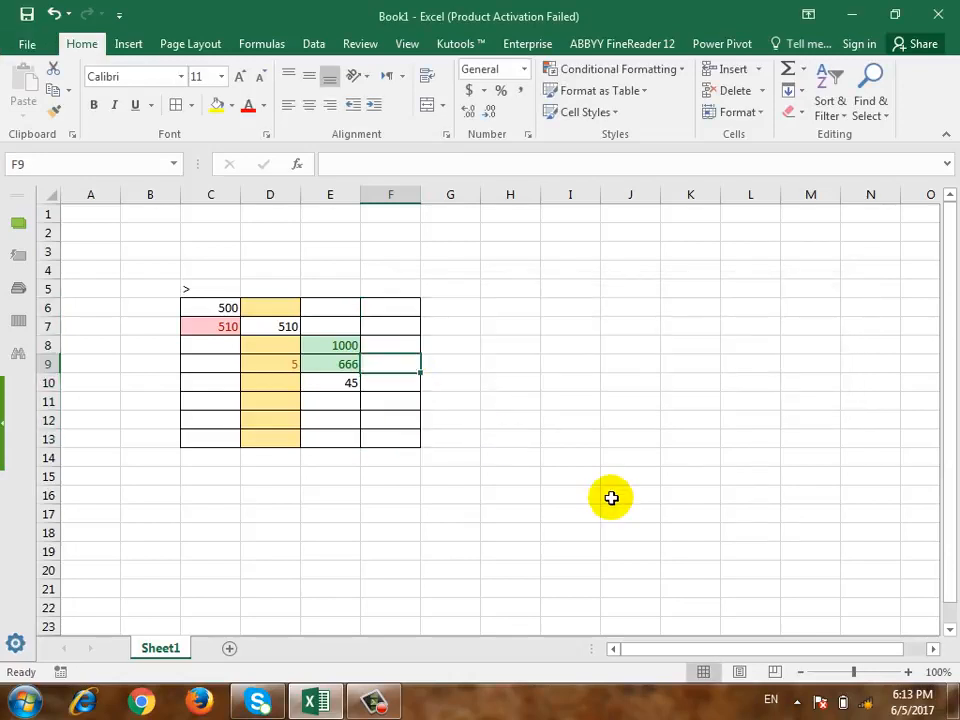
pyautogui.press('Up')
pyautogui.write('500')
pyautogui.press('Return')
pyautogui.press('Return')
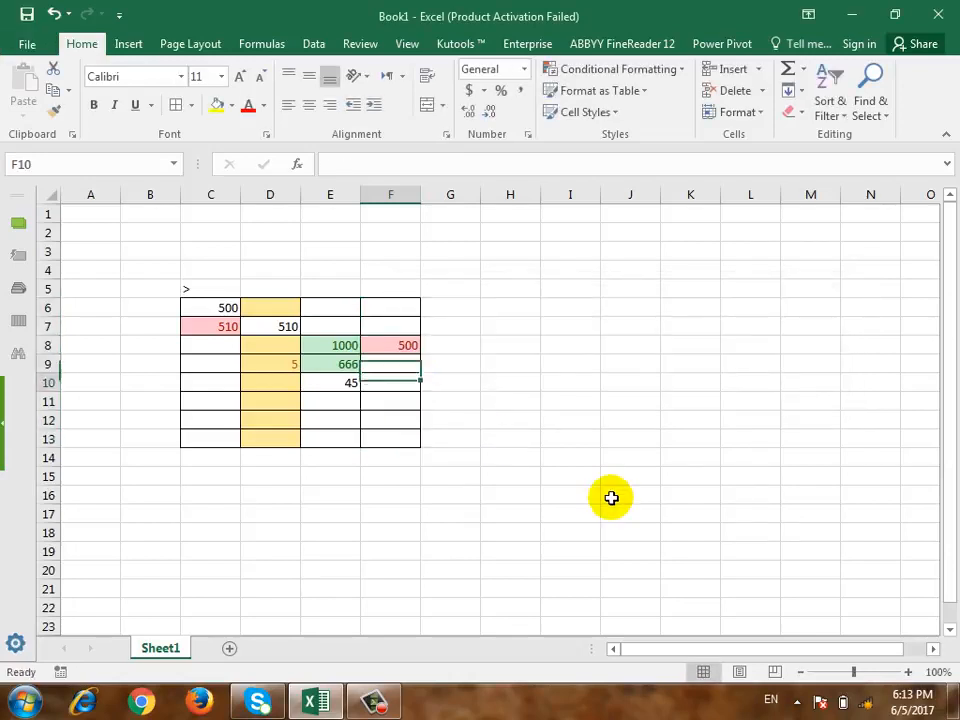
pyautogui.write('444')
pyautogui.press('Return')
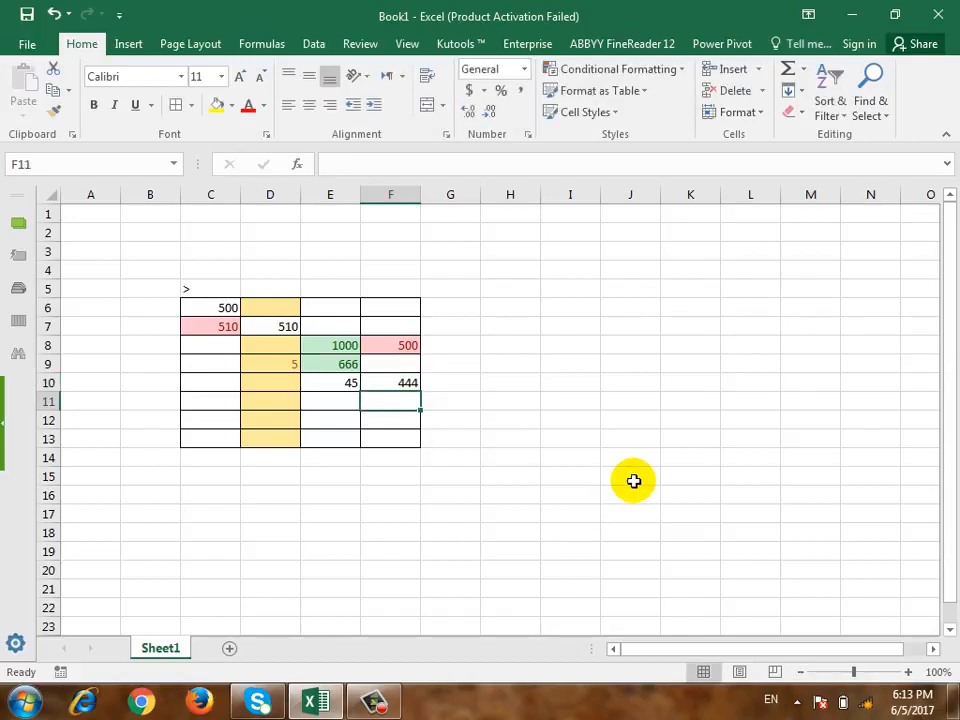
# Highlight cells in G6:G13 whose text contains a short first name with Light Red Fill.
pyautogui.moveTo(450, 310); pyautogui.dragTo(449, 436)
pyautogui.click(590, 69)
pyautogui.moveTo(606, 110)
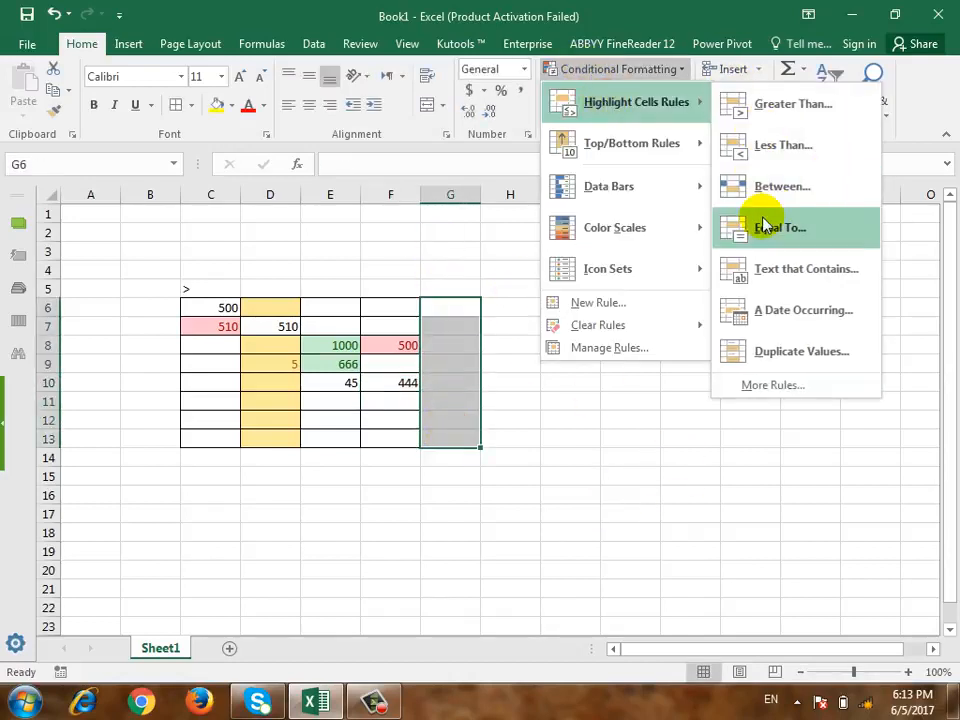
pyautogui.click(790, 290)
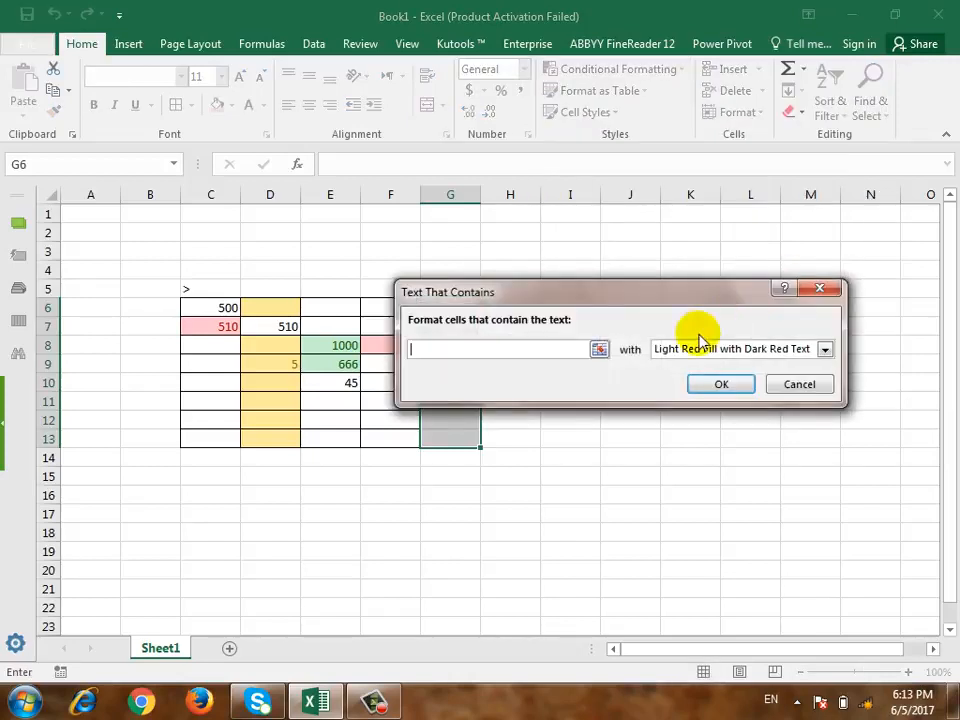
pyautogui.write('ali')
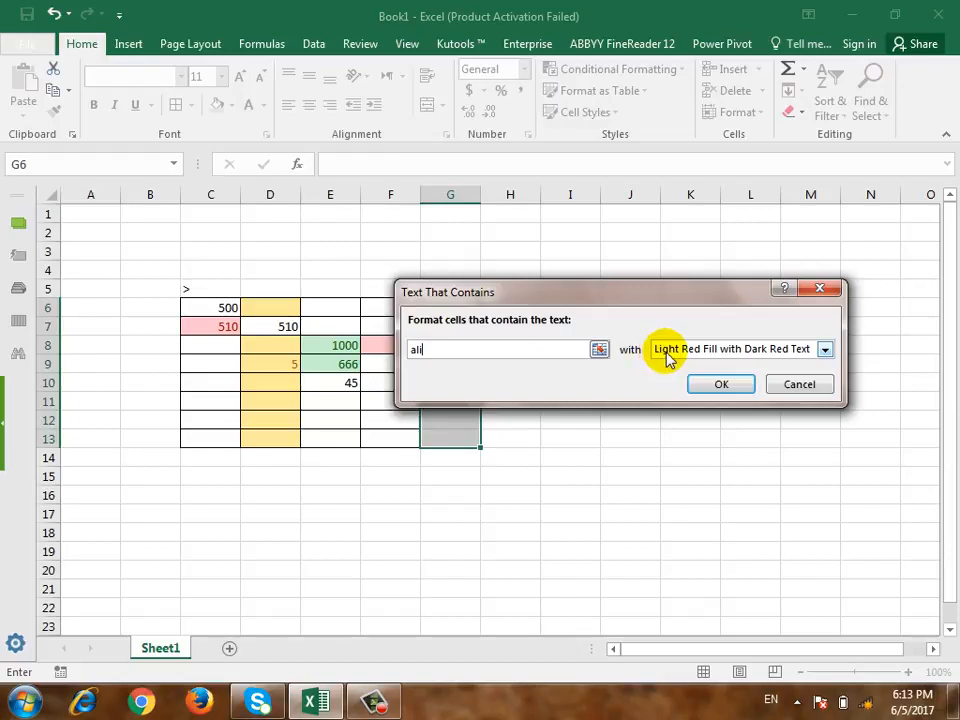
pyautogui.click(668, 358)
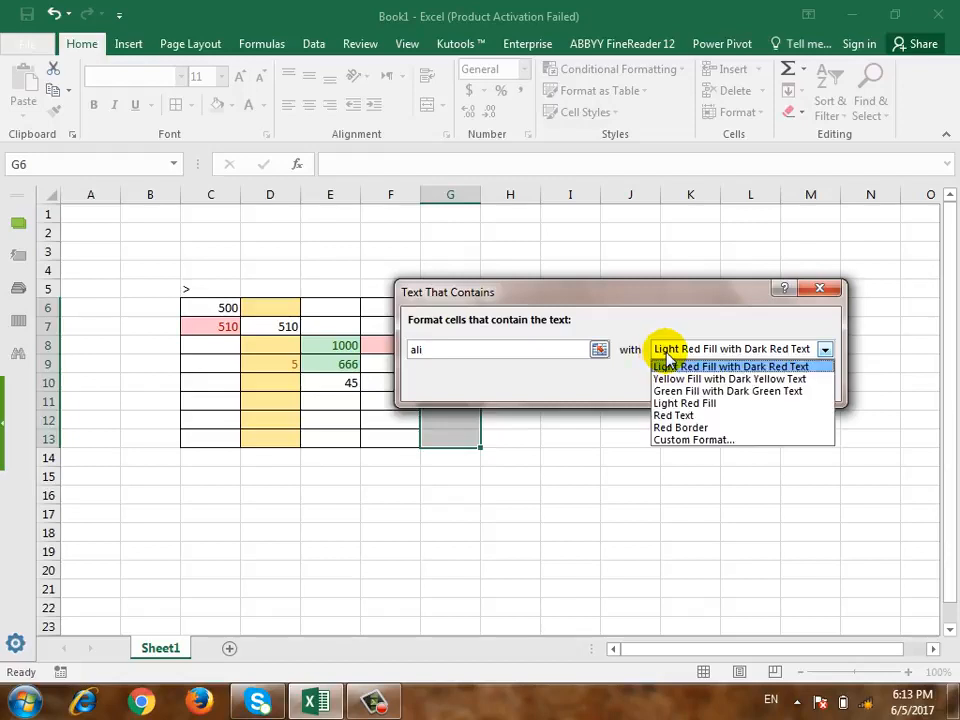
pyautogui.click(700, 406)
pyautogui.click(707, 392)
# Enter the rule's name in G9, ddfg in G11, and a longer name containing it in G12 to test the text rule.
pyautogui.click(435, 362)
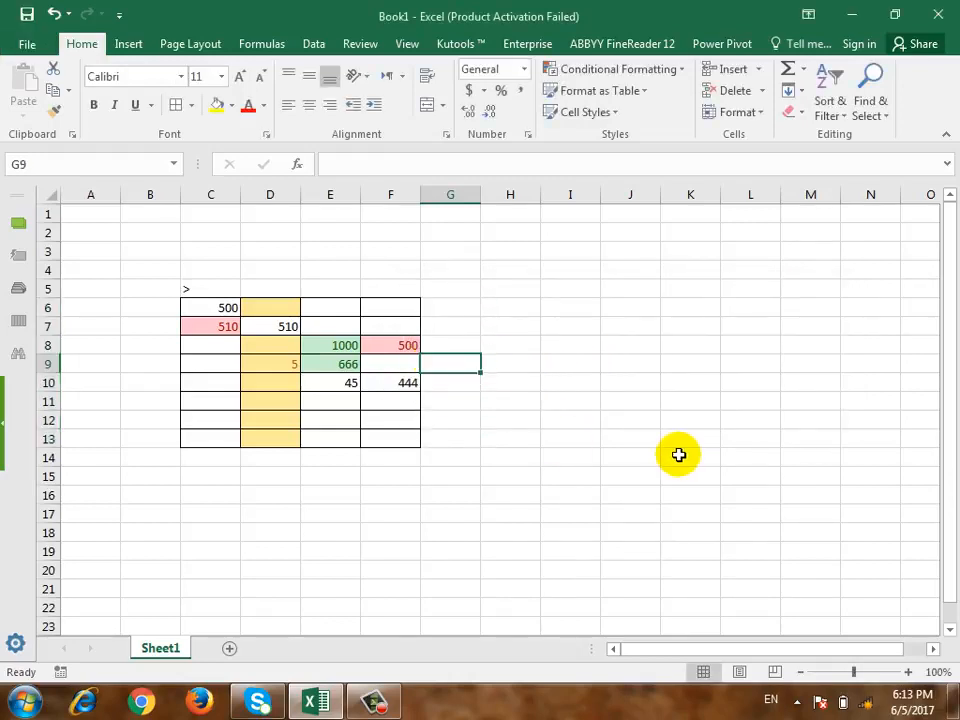
pyautogui.write('ali')
pyautogui.press('Return')
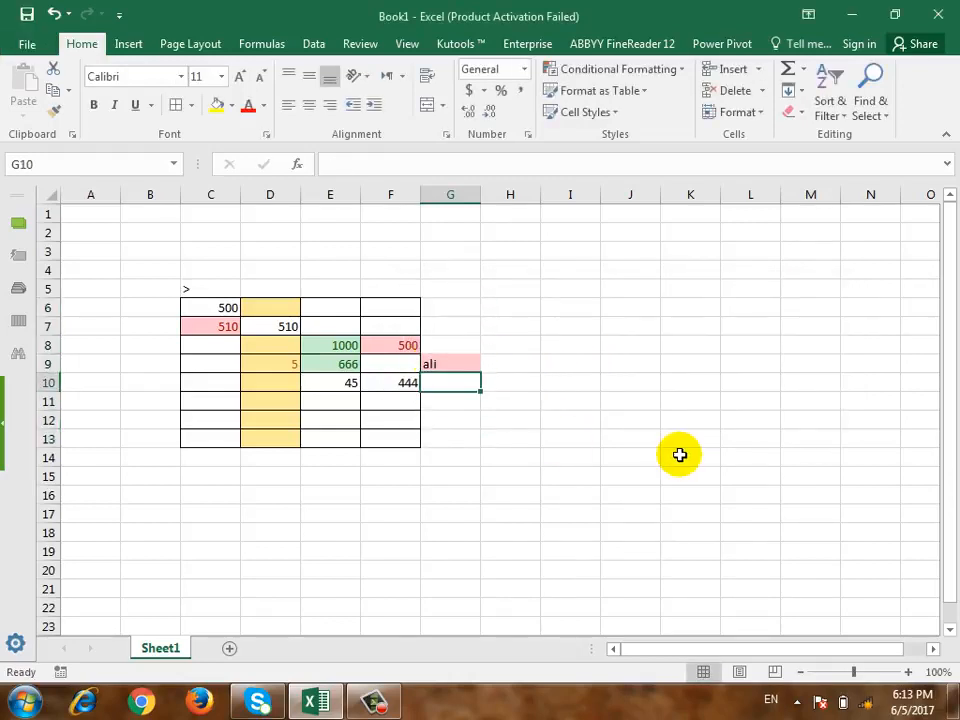
pyautogui.press('Return')
pyautogui.write('ddfg')
pyautogui.press('Return')
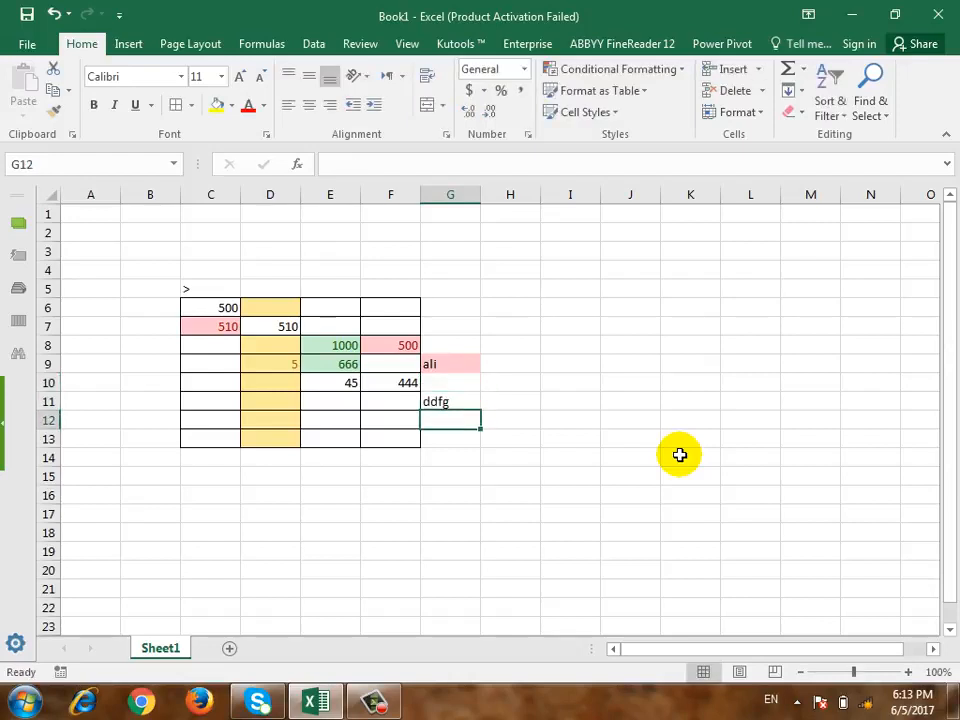
pyautogui.write('wali')
pyautogui.press('Return')
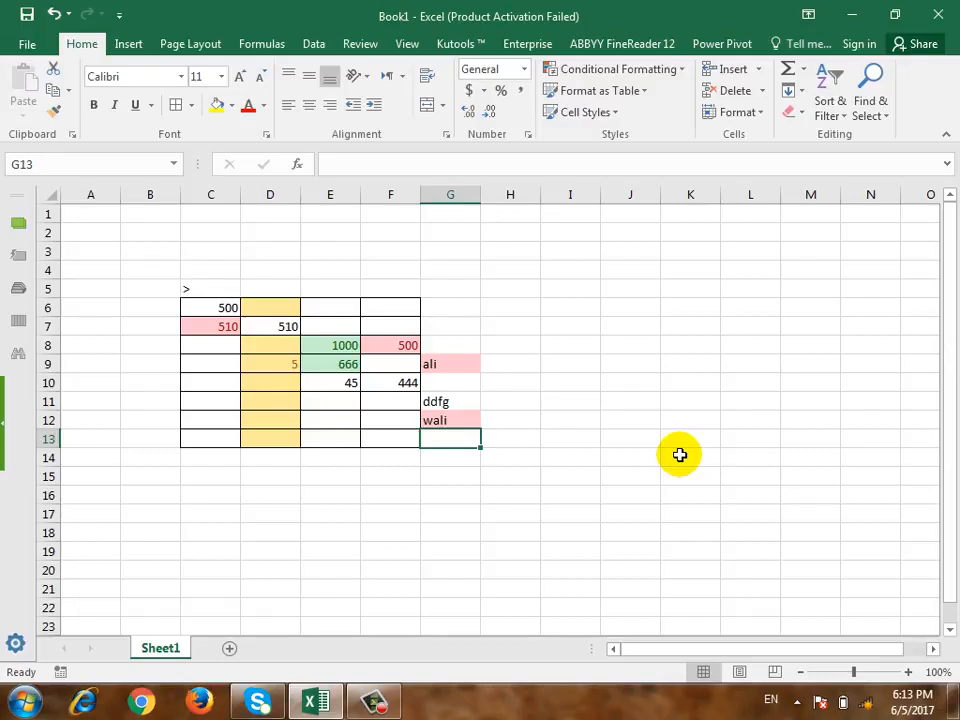
# Add all borders to G6:H13 and highlight last month's dates in H6:H13 with Yellow Fill with Dark Yellow Text.
pyautogui.moveTo(463, 306); pyautogui.dragTo(464, 446)
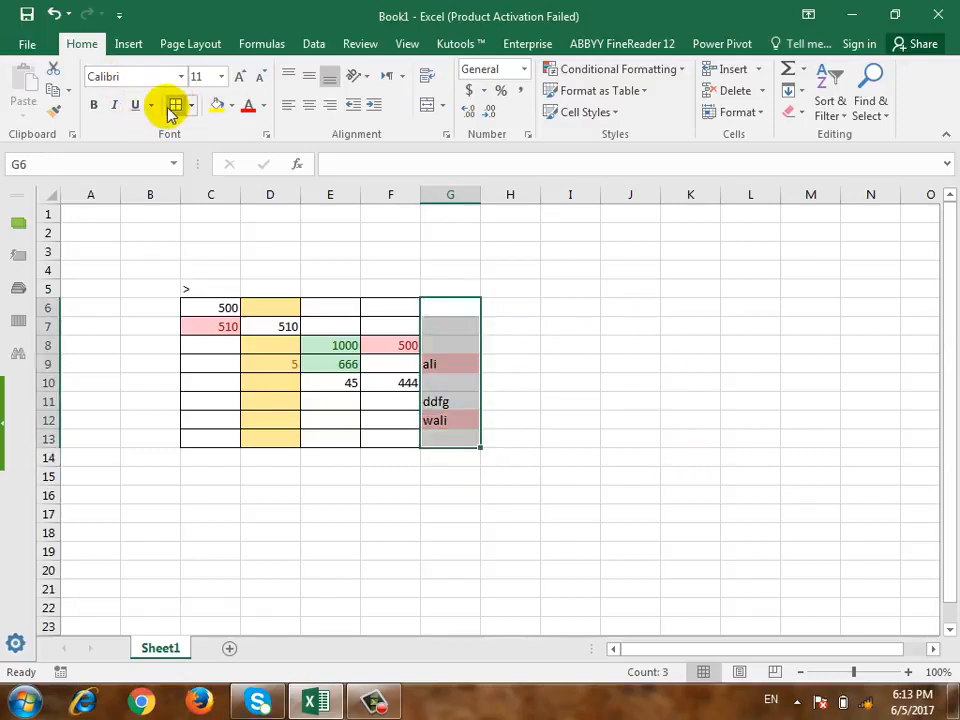
pyautogui.moveTo(505, 307); pyautogui.dragTo(516, 440)
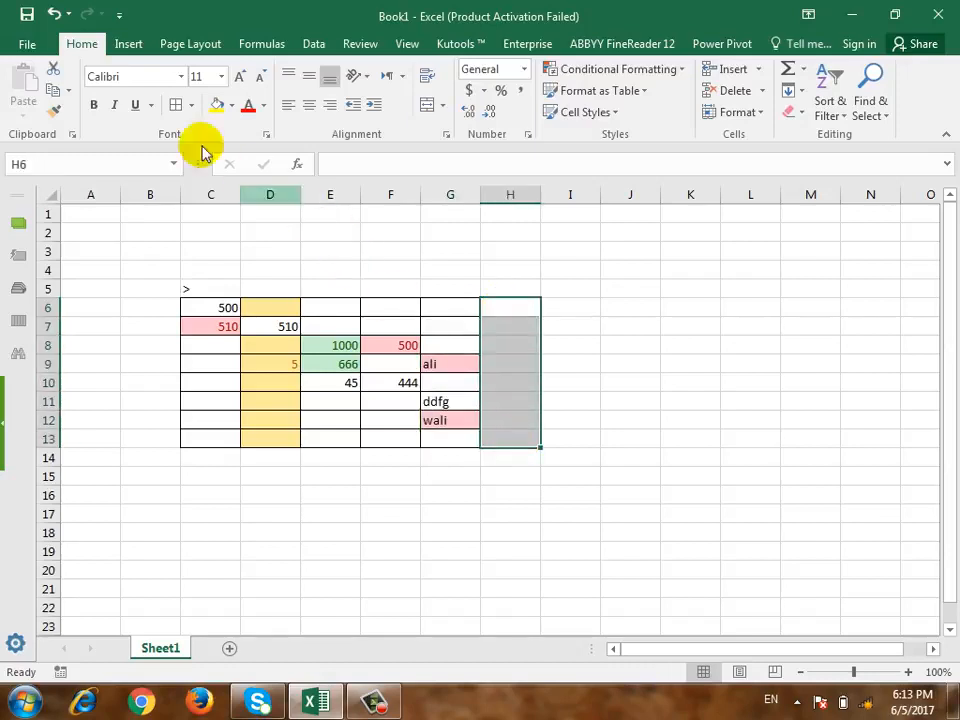
pyautogui.click(608, 69)
pyautogui.moveTo(624, 107)
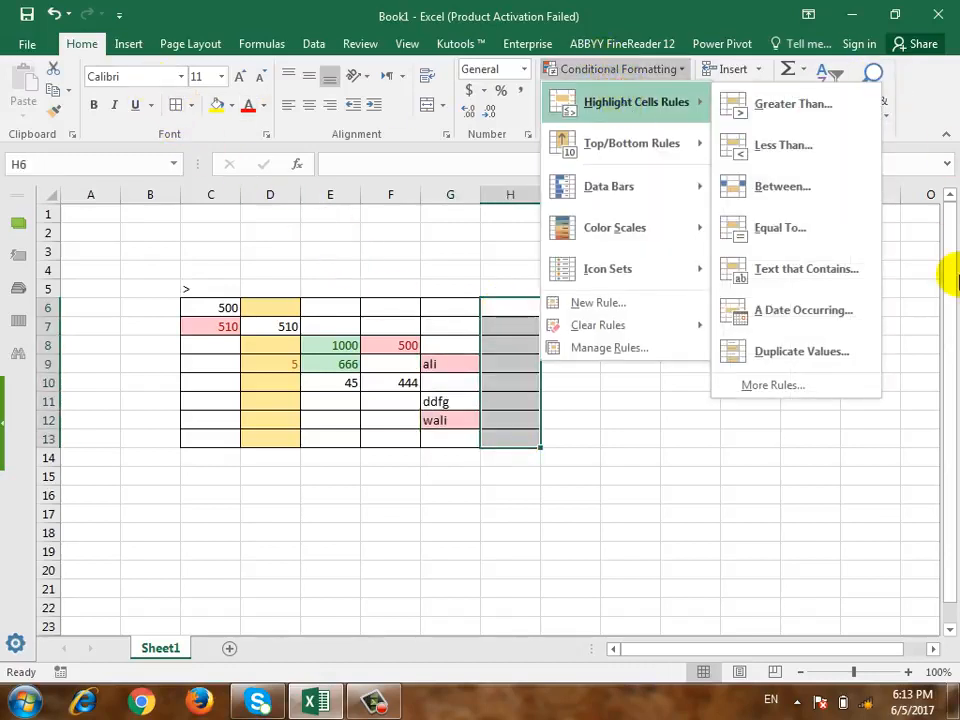
pyautogui.click(852, 318)
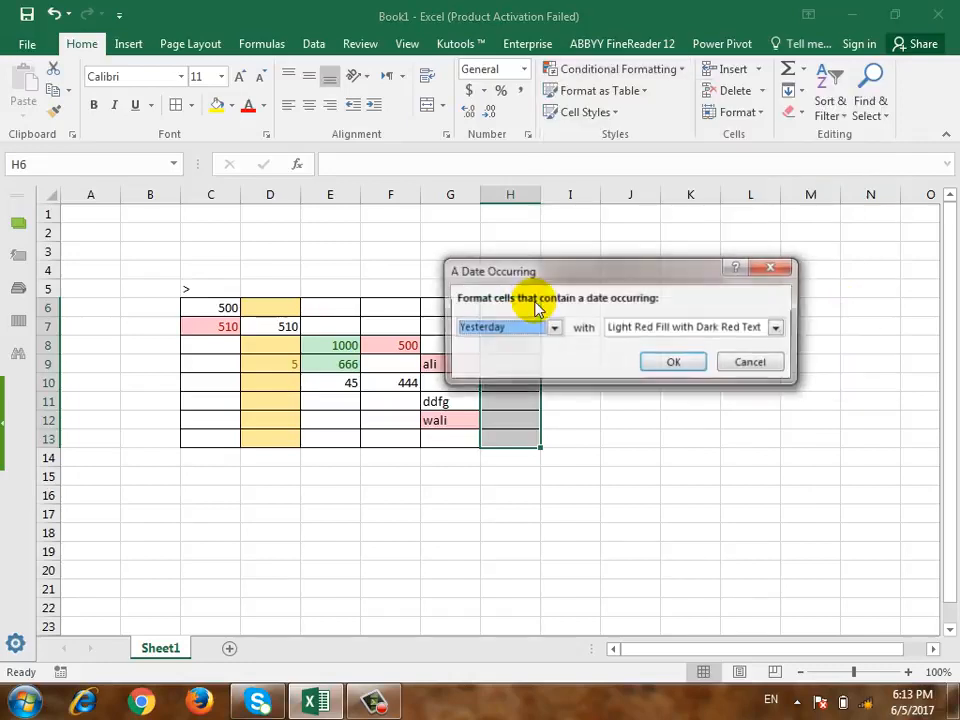
pyautogui.moveTo(604, 270); pyautogui.dragTo(552, 321)
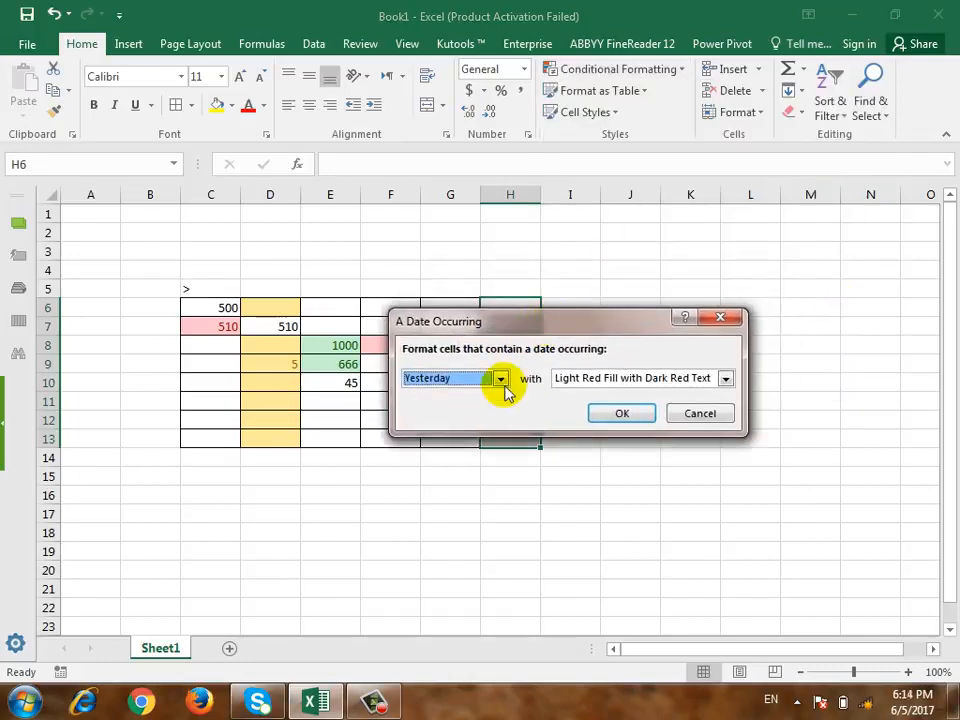
pyautogui.click(638, 381)
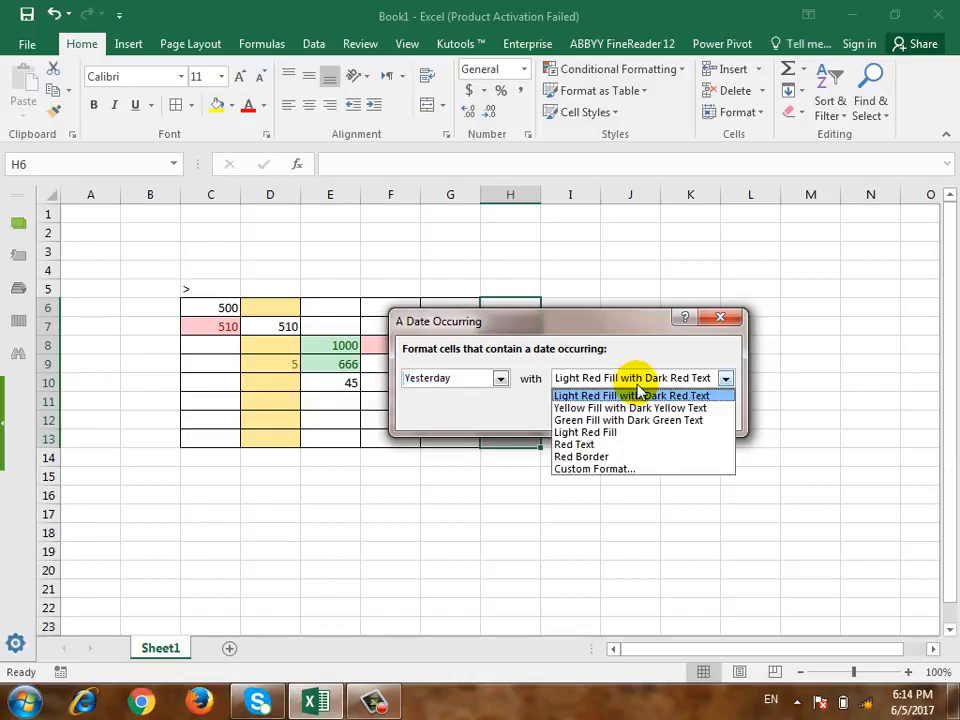
pyautogui.click(451, 390)
pyautogui.click(456, 388)
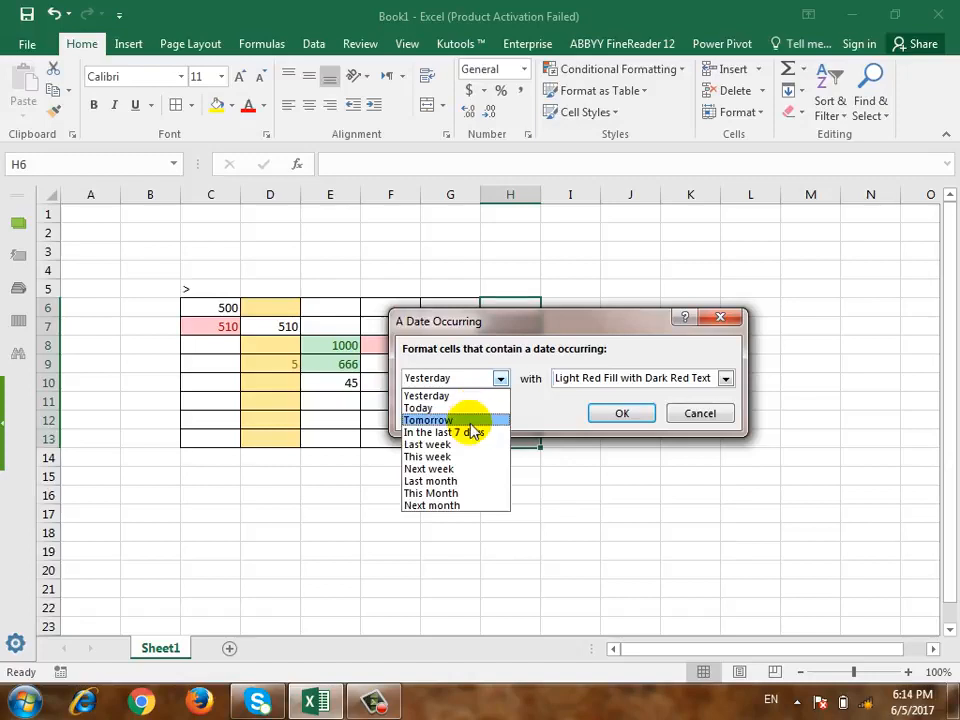
pyautogui.click(456, 481)
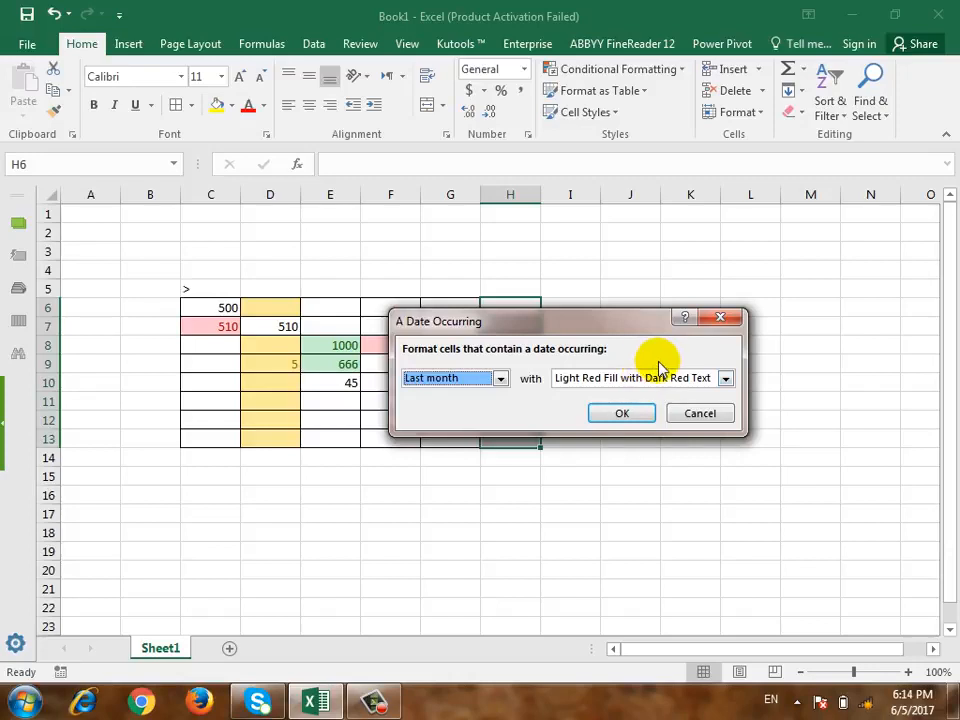
pyautogui.click(644, 379)
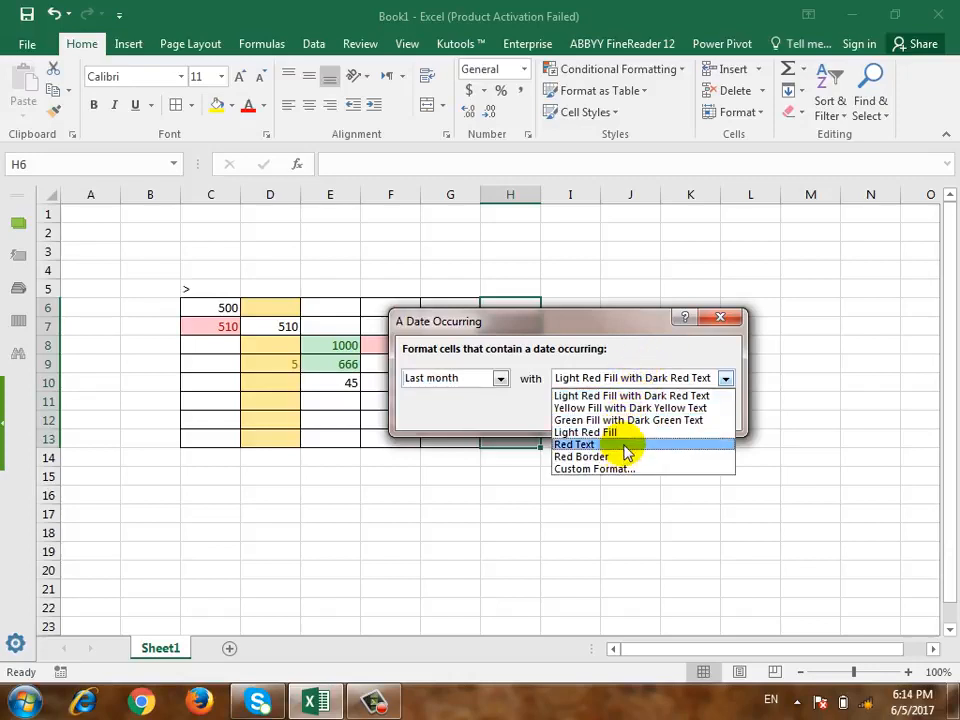
pyautogui.click(636, 408)
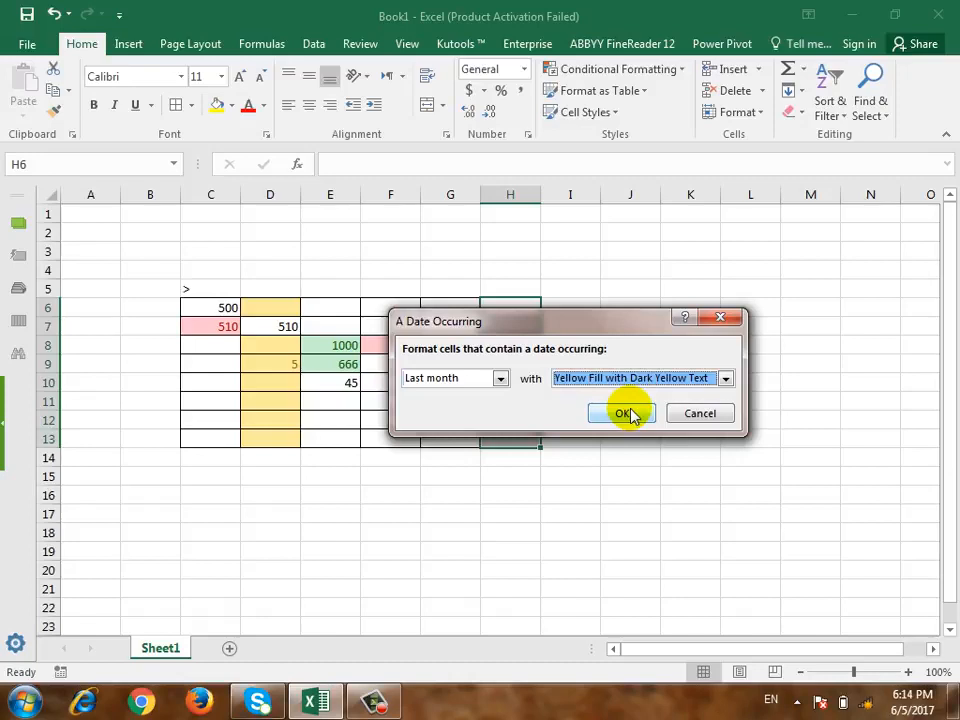
pyautogui.click(626, 413)
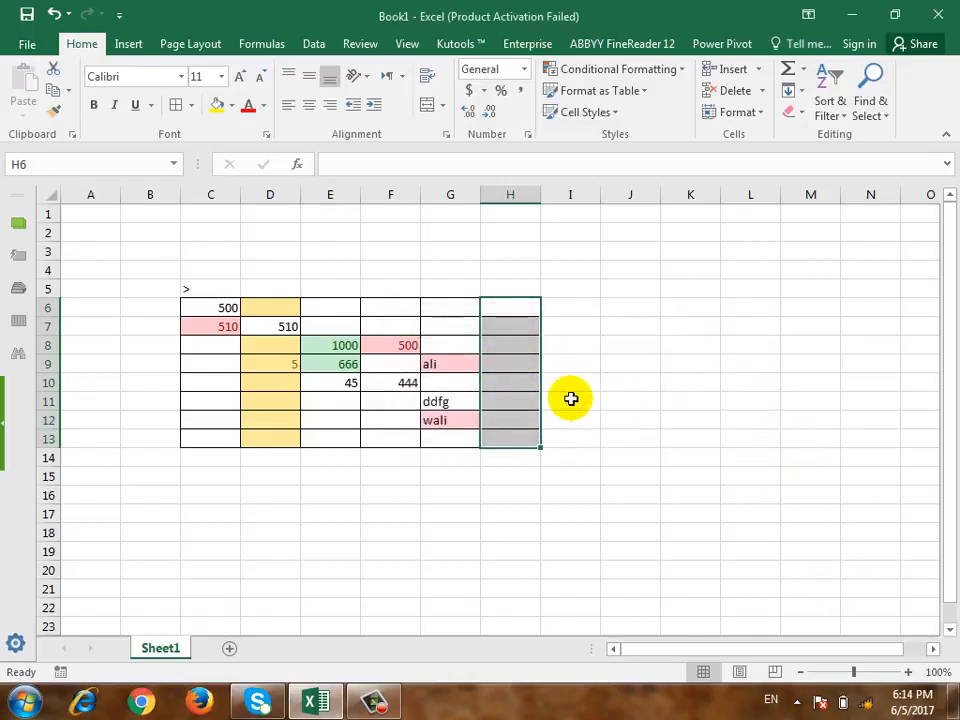
# Enter the date 6-4-2017 in cell H9 to test the date rule.
pyautogui.click(493, 361)
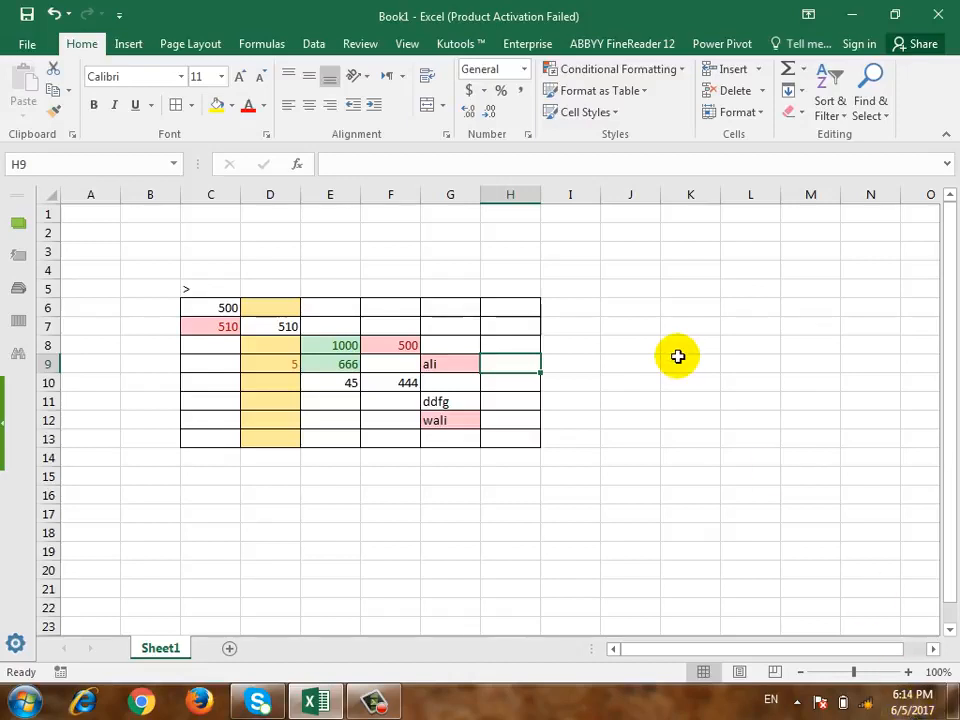
pyautogui.write('6-4-2017')
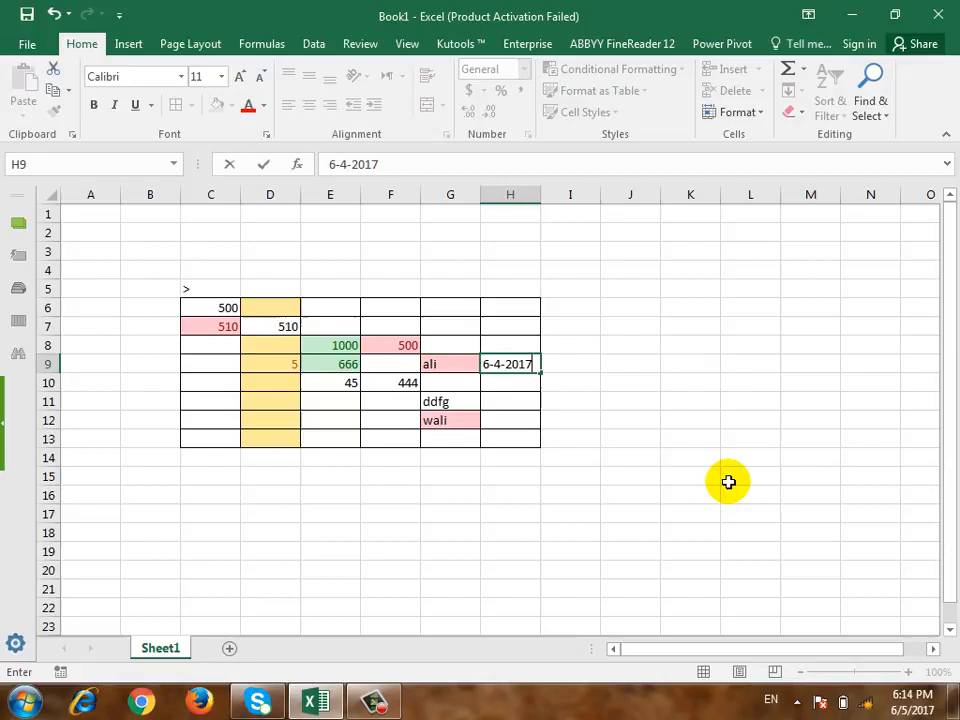
pyautogui.press('Return')
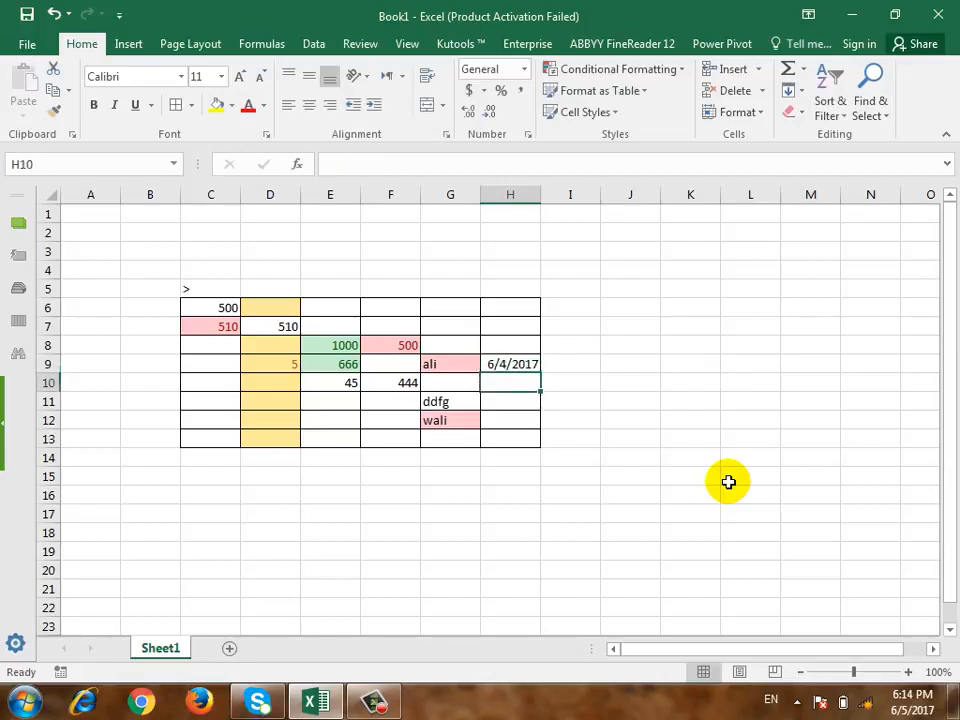
# Clear cell H9 and re-enter the date 6-4-2017 in it.
pyautogui.press('Up')
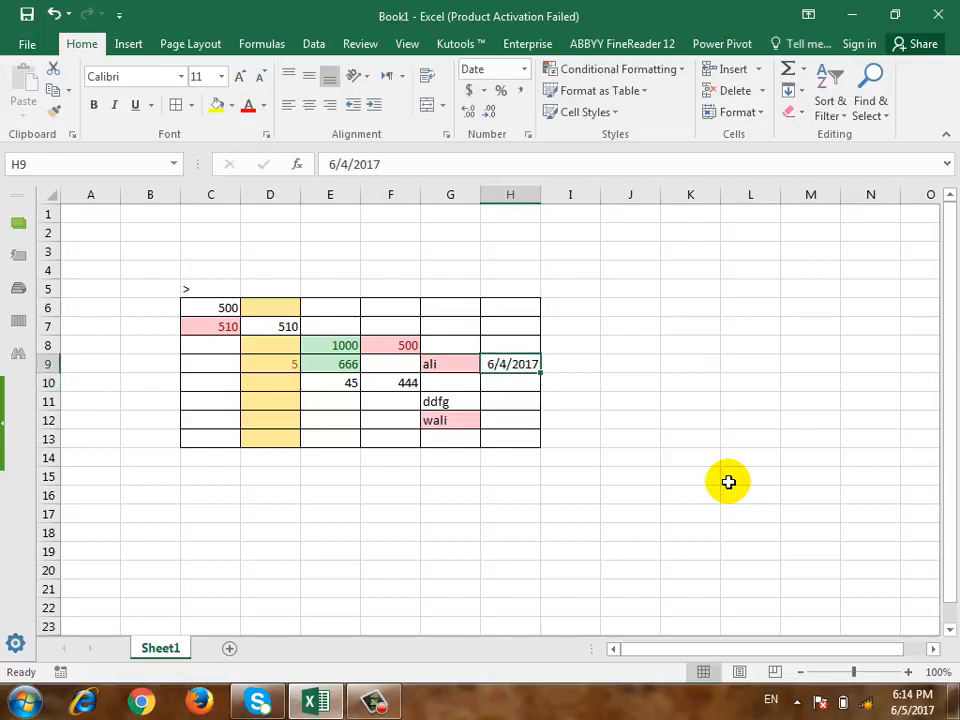
pyautogui.press('F2')
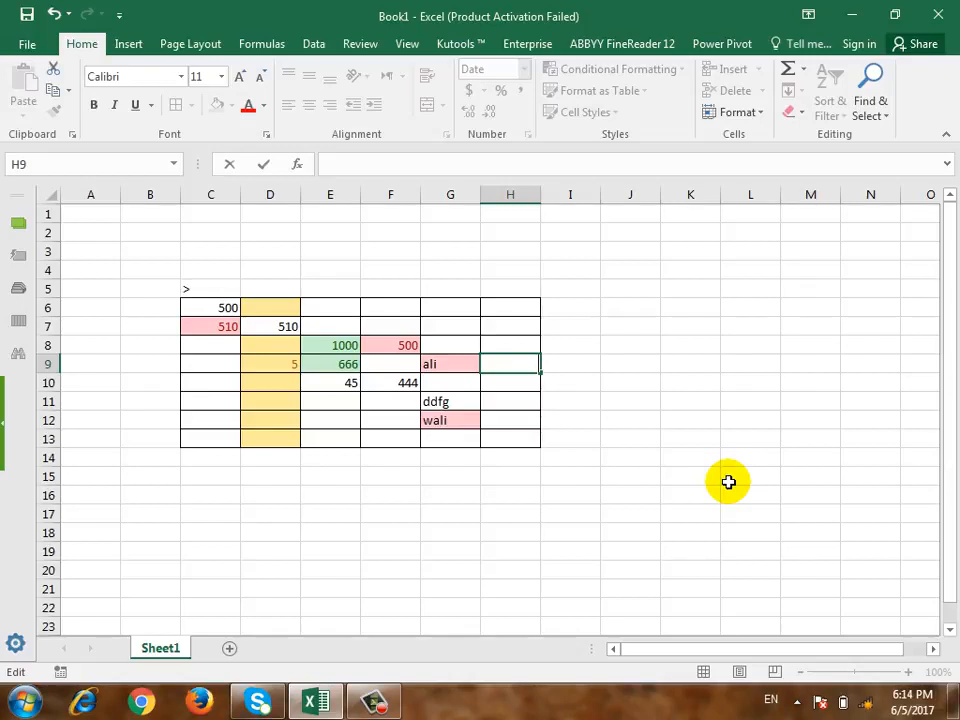
pyautogui.write('6')
pyautogui.write('-4-')
pyautogui.write('-201')
pyautogui.press('BackSpace')
pyautogui.press('BackSpace')
pyautogui.press('BackSpace')
pyautogui.press('BackSpace')
pyautogui.write('2017')
pyautogui.press('Return')
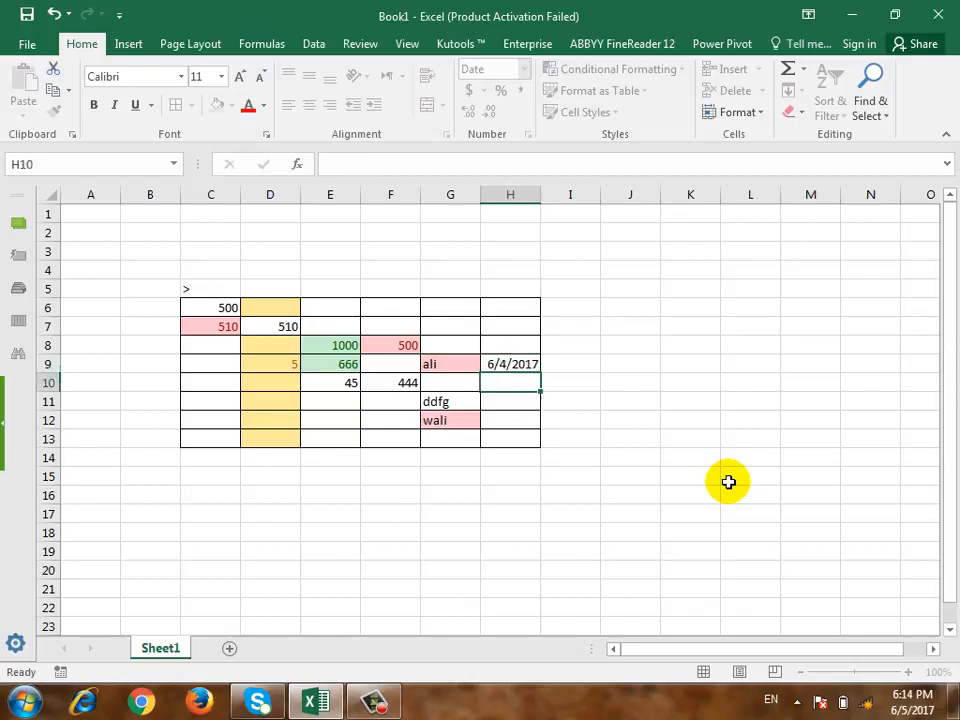
# Enter the date 5-5-2017 in cell H10 to test the Last month rule.
pyautogui.write('5-')
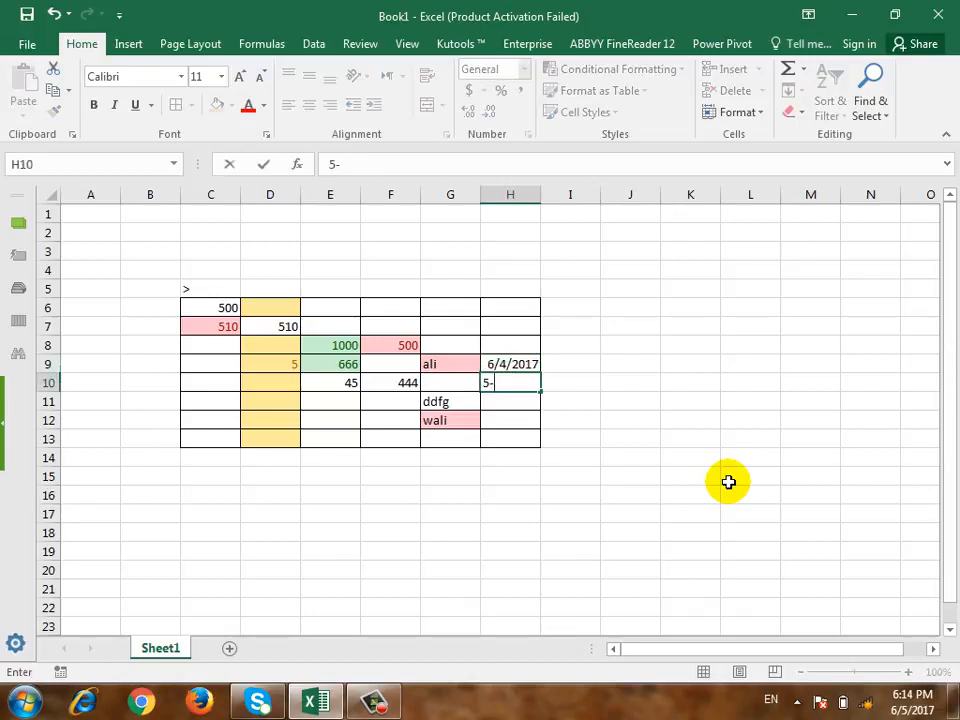
pyautogui.write('5-2017')
pyautogui.press('Return')
pyautogui.press('Up')
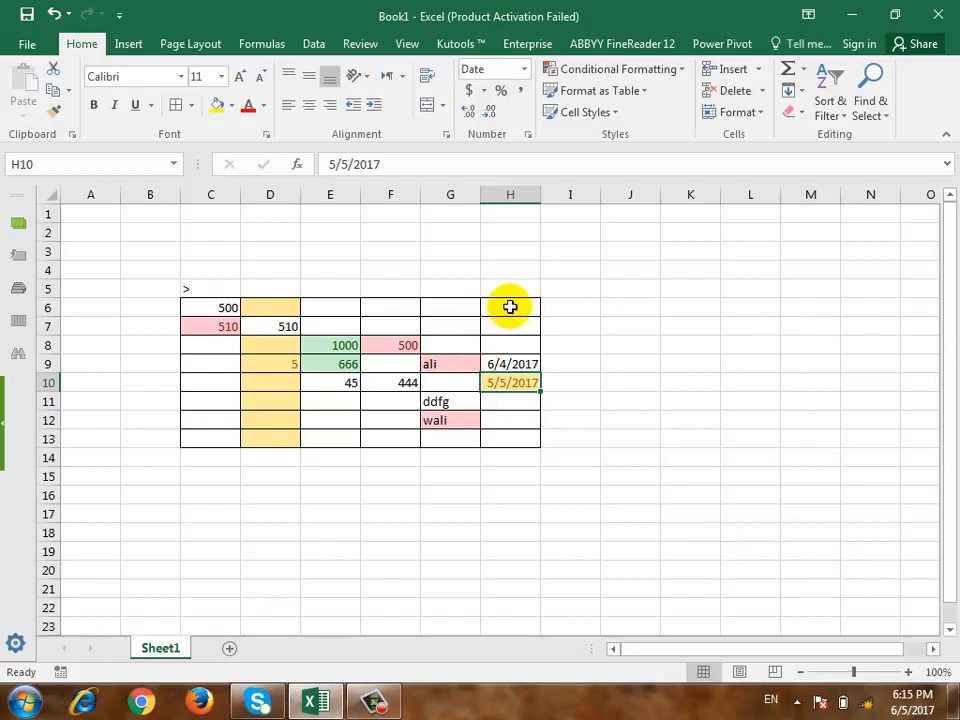
# Highlight duplicate values in I6:I13 with Green Fill with Dark Green Text and add all borders to the range.
pyautogui.moveTo(510, 309); pyautogui.dragTo(514, 441)
pyautogui.click(582, 301)
pyautogui.moveTo(582, 301); pyautogui.dragTo(585, 444)
pyautogui.click(636, 73)
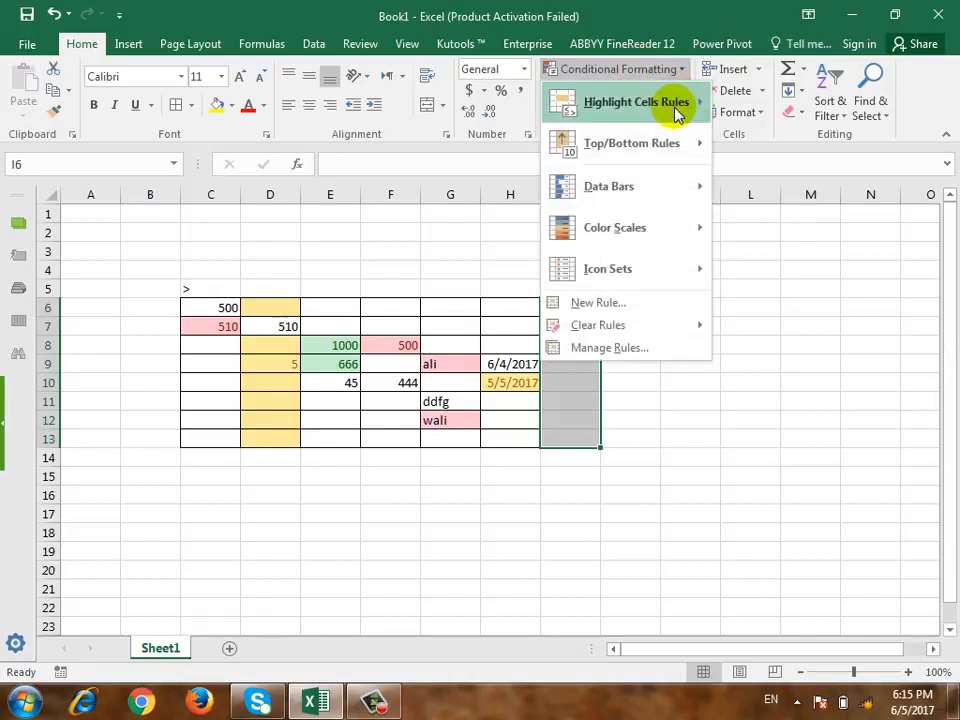
pyautogui.moveTo(677, 104)
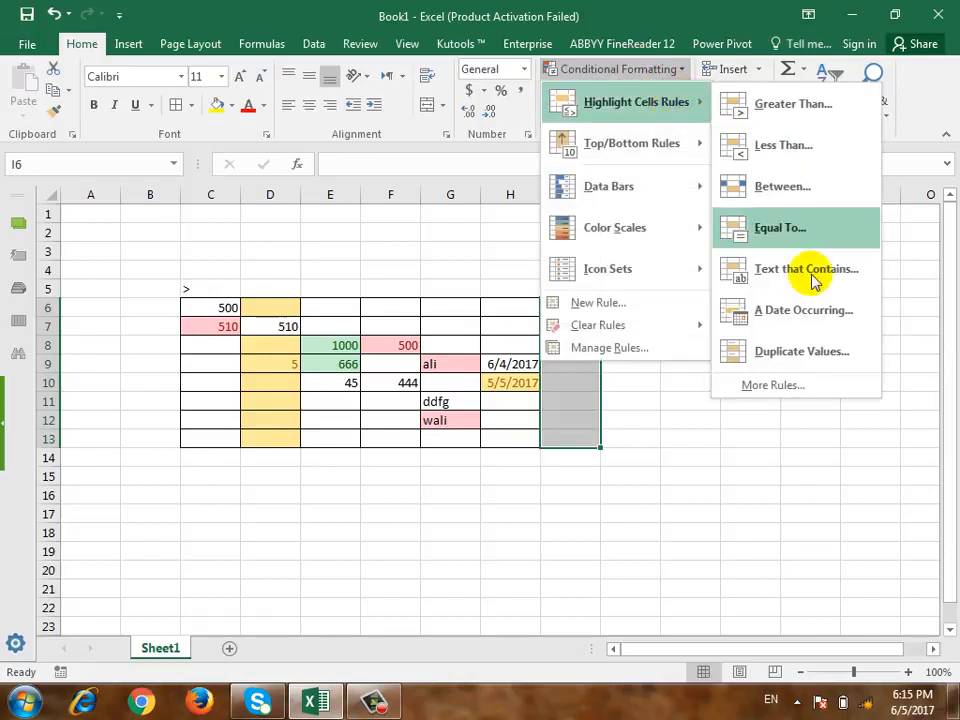
pyautogui.click(800, 352)
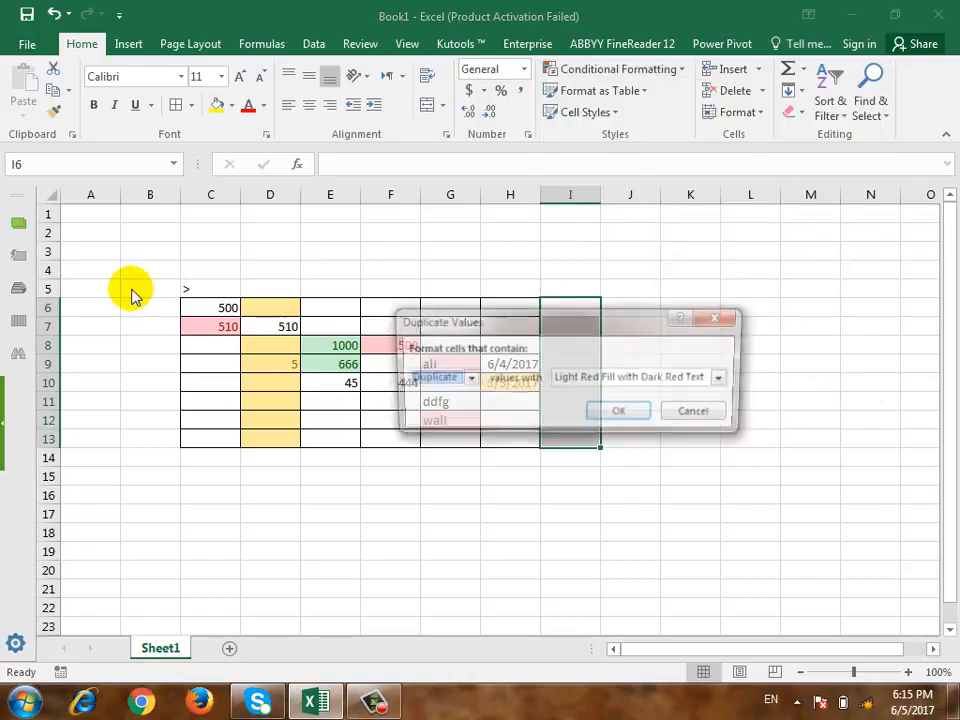
pyautogui.click(469, 379)
pyautogui.click(469, 379)
pyautogui.click(580, 379)
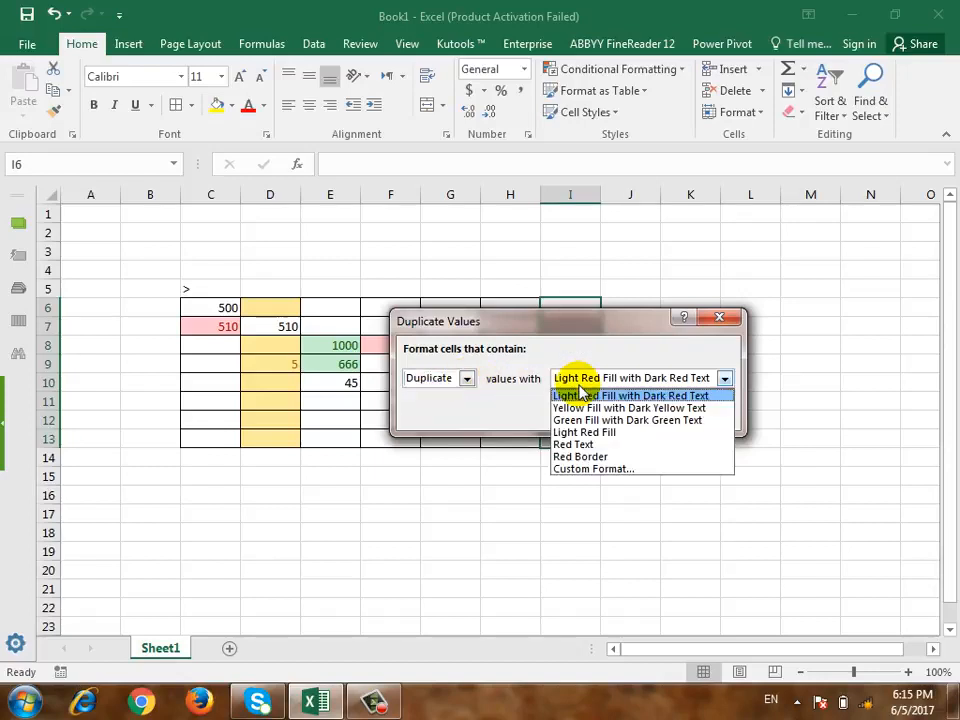
pyautogui.click(579, 419)
pyautogui.click(595, 406)
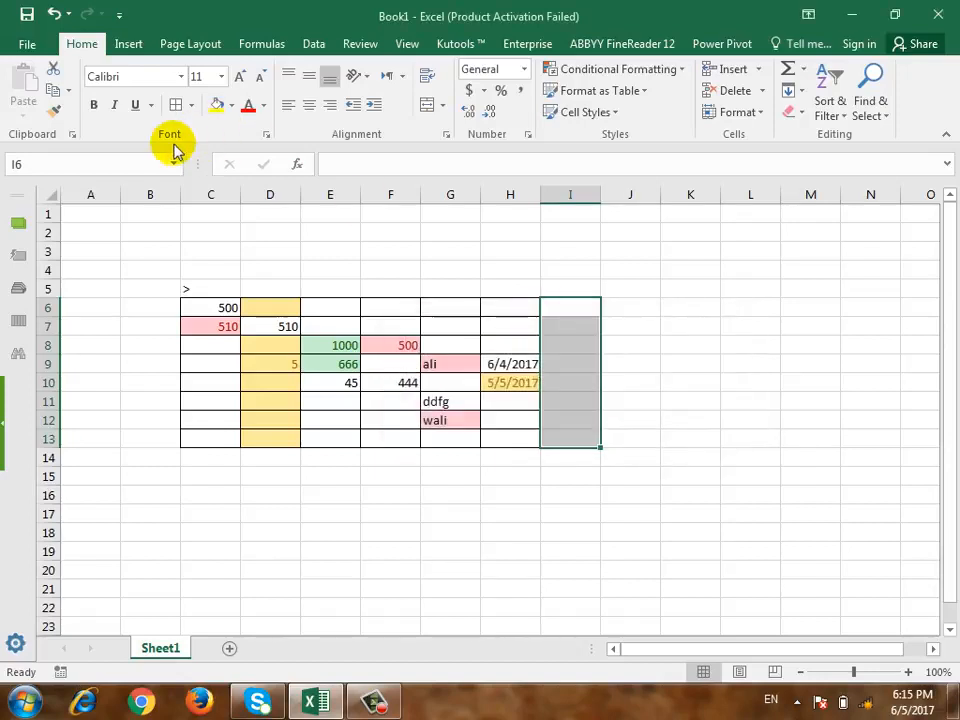
# Enter the same sample first name in cells I7 and I11 to test the duplicate rule.
pyautogui.press('Down')
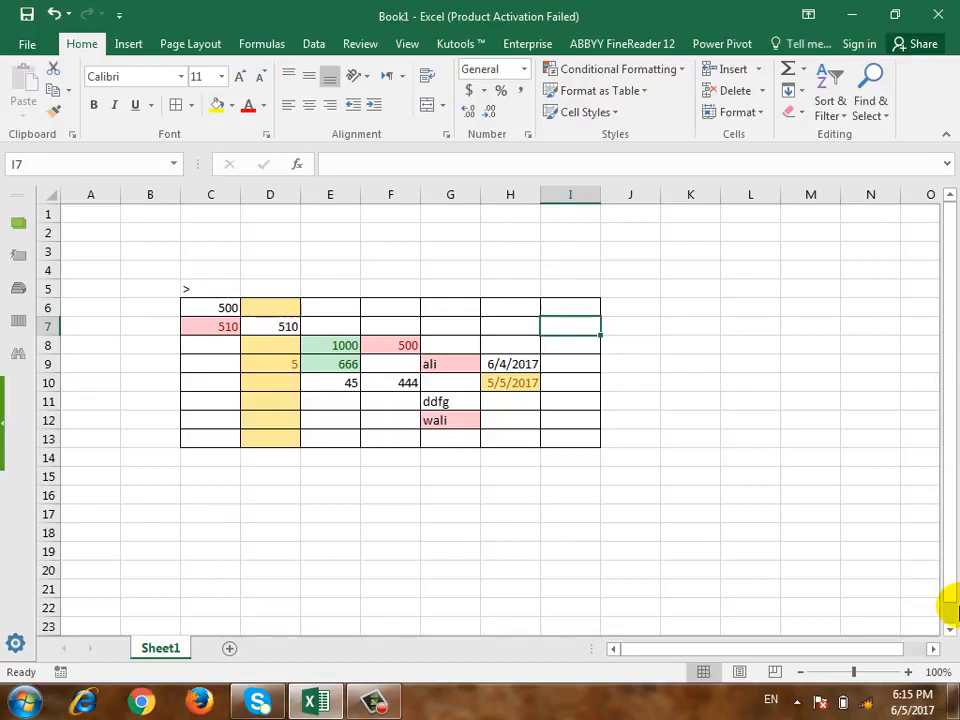
pyautogui.write('ali')
pyautogui.press('Return')
pyautogui.press('Return')
pyautogui.press('Down')
pyautogui.press('Down')
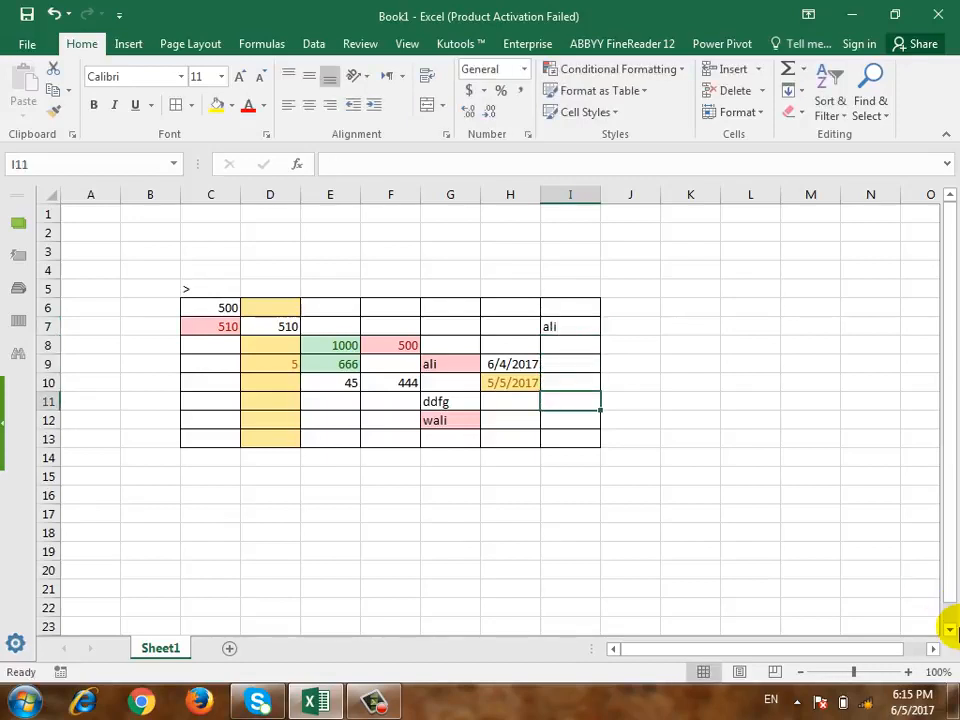
pyautogui.write('ali')
pyautogui.press('Return')
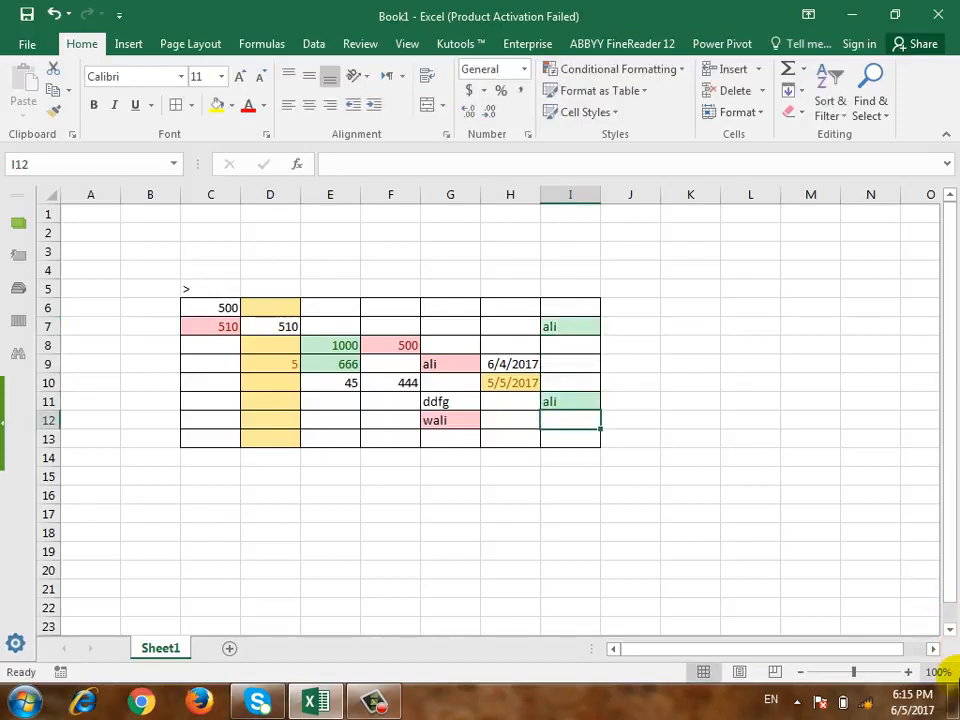
# Enter a second sample first name in both cells I9 and I12 to create another duplicate pair.
pyautogui.press('Up')
pyautogui.press('Up')
pyautogui.press('Up')
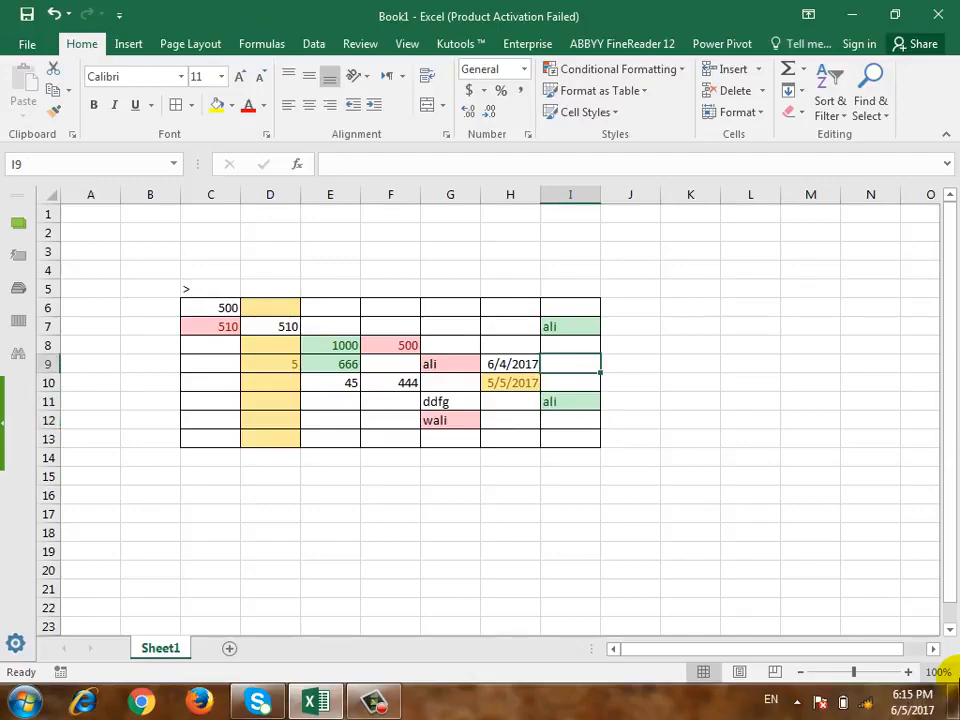
pyautogui.write('wali')
pyautogui.press('Return')
pyautogui.click(953, 670)
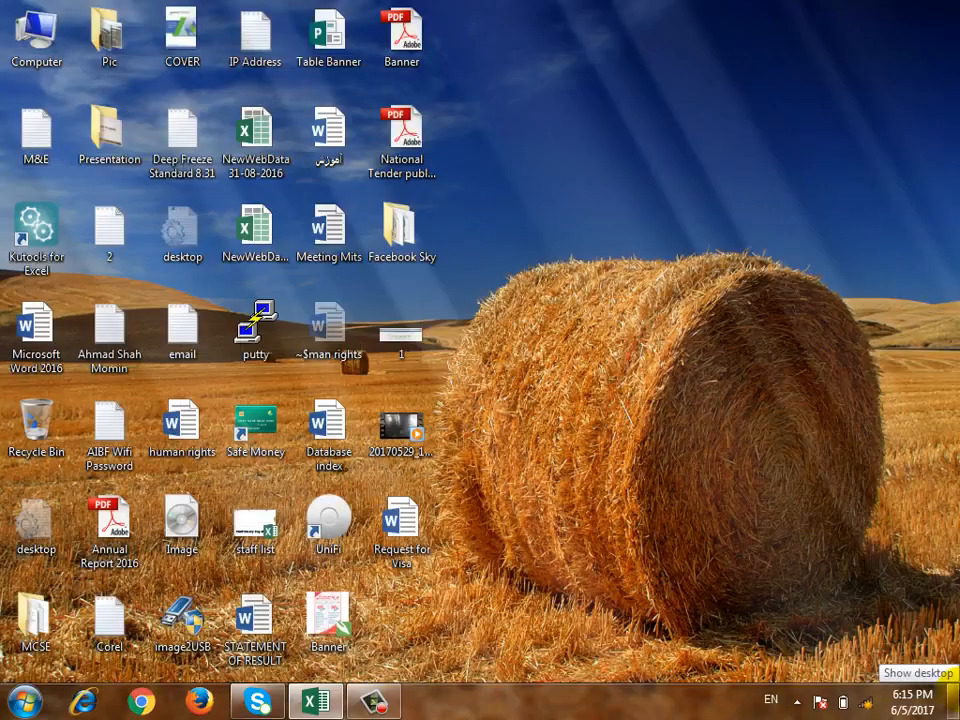
pyautogui.click(953, 672)
pyautogui.press('Down')
pyautogui.write('wali')
pyautogui.press('Return')
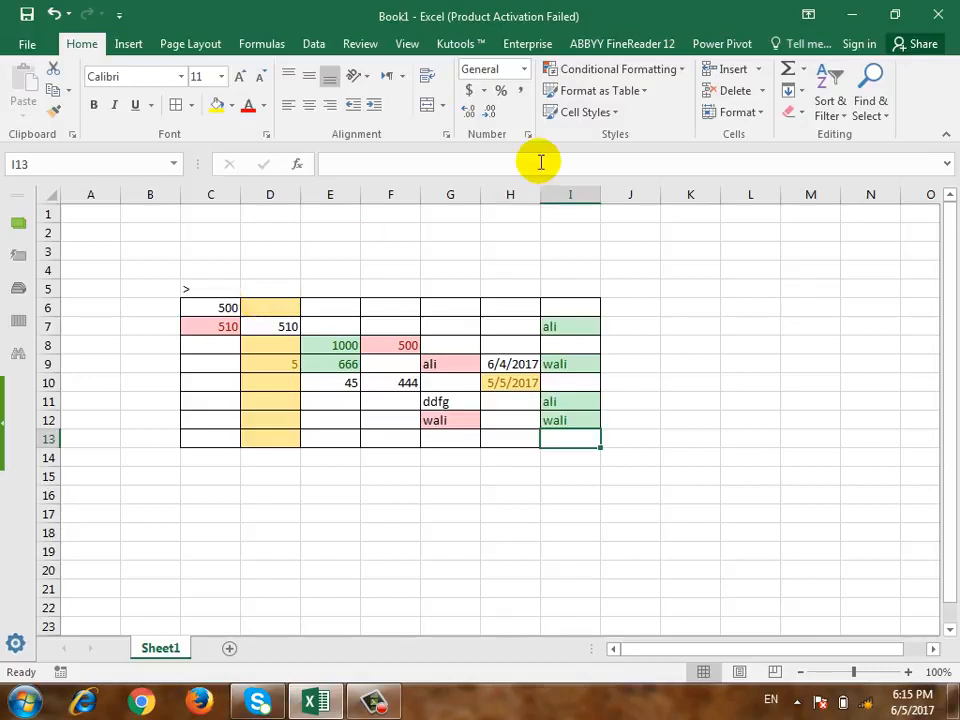
# Clear the repeated name from cell I11.
pyautogui.click(570, 327)
pyautogui.click(572, 400)
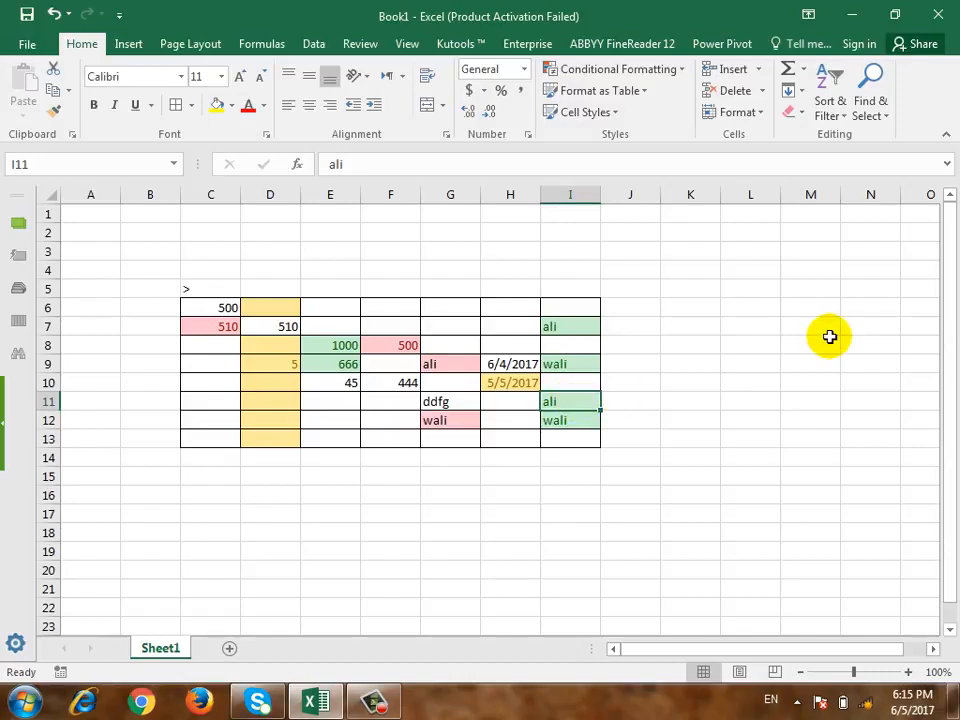
pyautogui.press('Delete')
# Enter 100 in cells I8 and I13 to test the duplicate rule with numbers.
pyautogui.press('Up')
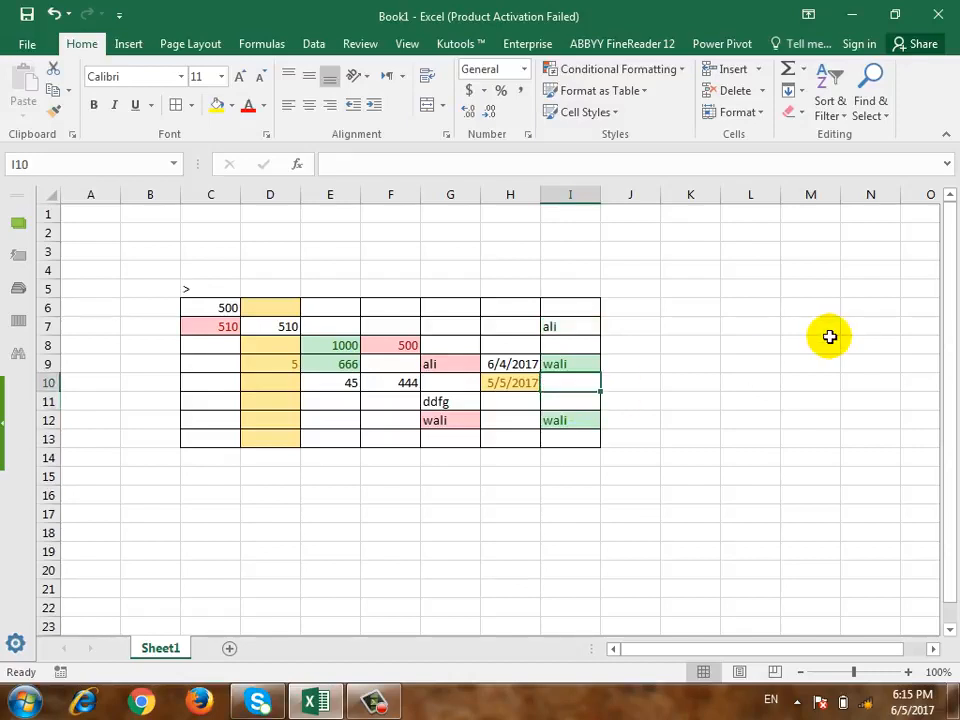
pyautogui.press('Up')
pyautogui.press('Up')
pyautogui.write('100')
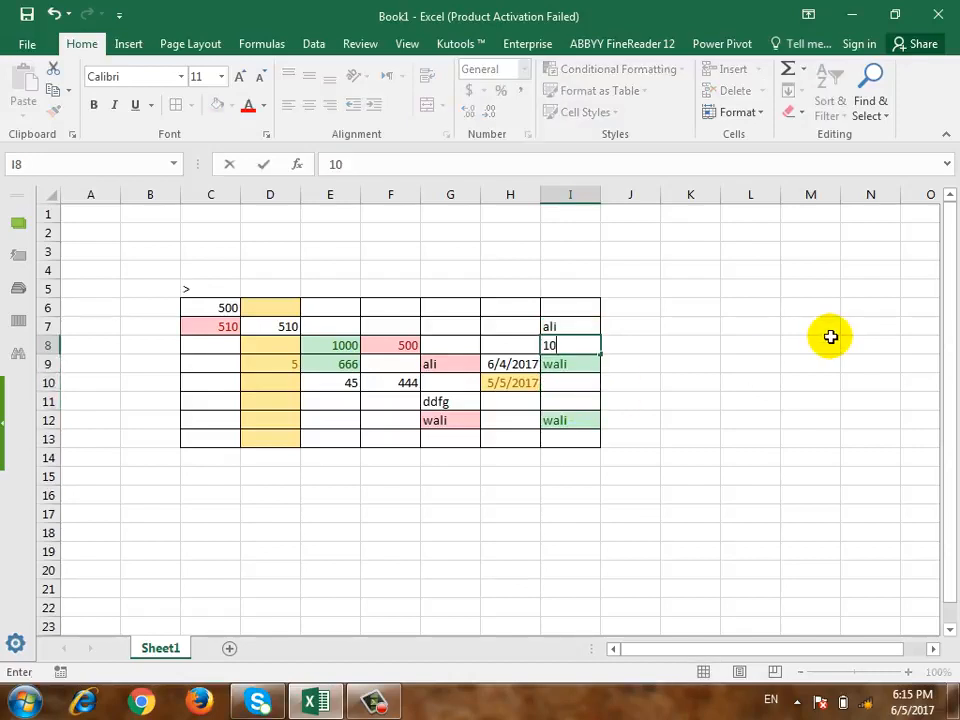
pyautogui.press('Down')
pyautogui.press('Down')
pyautogui.press('Down')
pyautogui.press('Down')
pyautogui.press('Down')
pyautogui.press('Down')
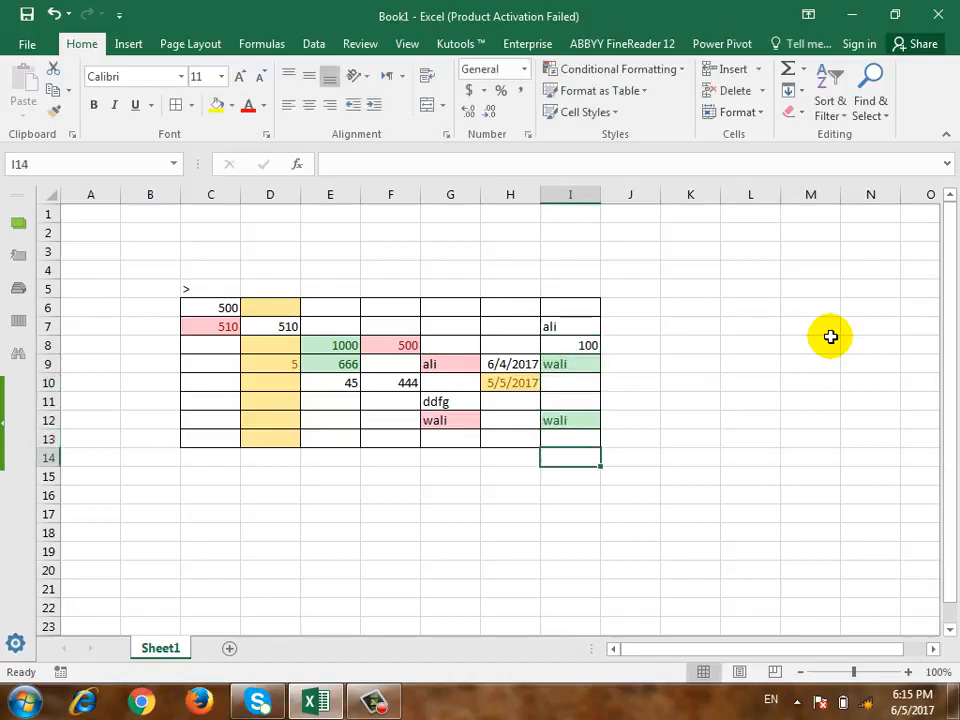
pyautogui.press('Up')
pyautogui.write('10')
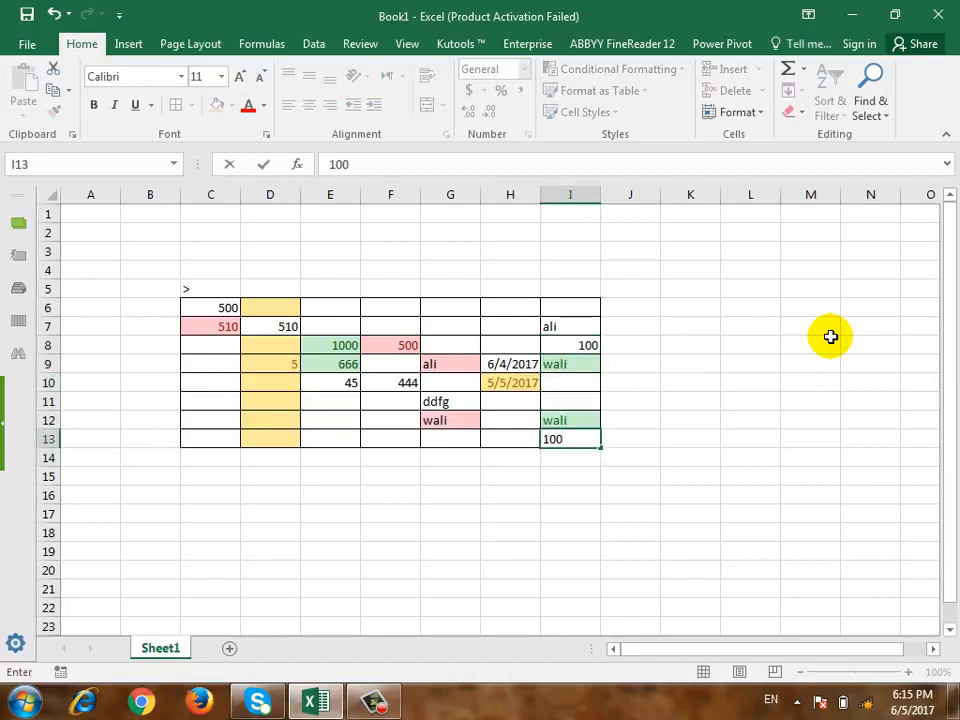
pyautogui.press('Up')
pyautogui.press('Up')
pyautogui.press('Up')
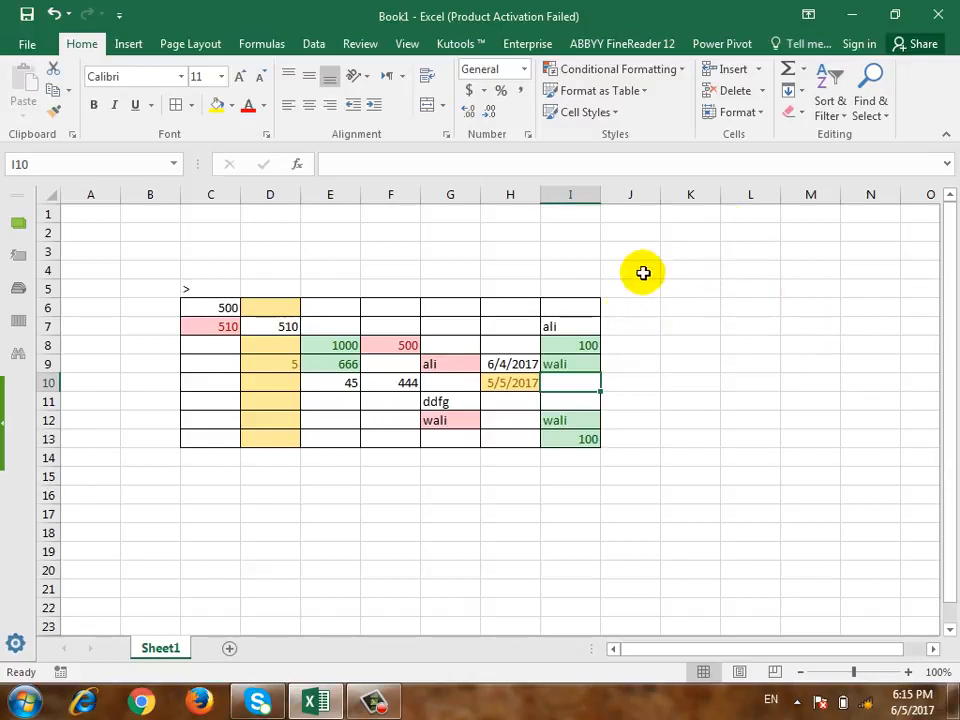
# Enter 100 in cell I10 as a third duplicate.
pyautogui.click(633, 307)
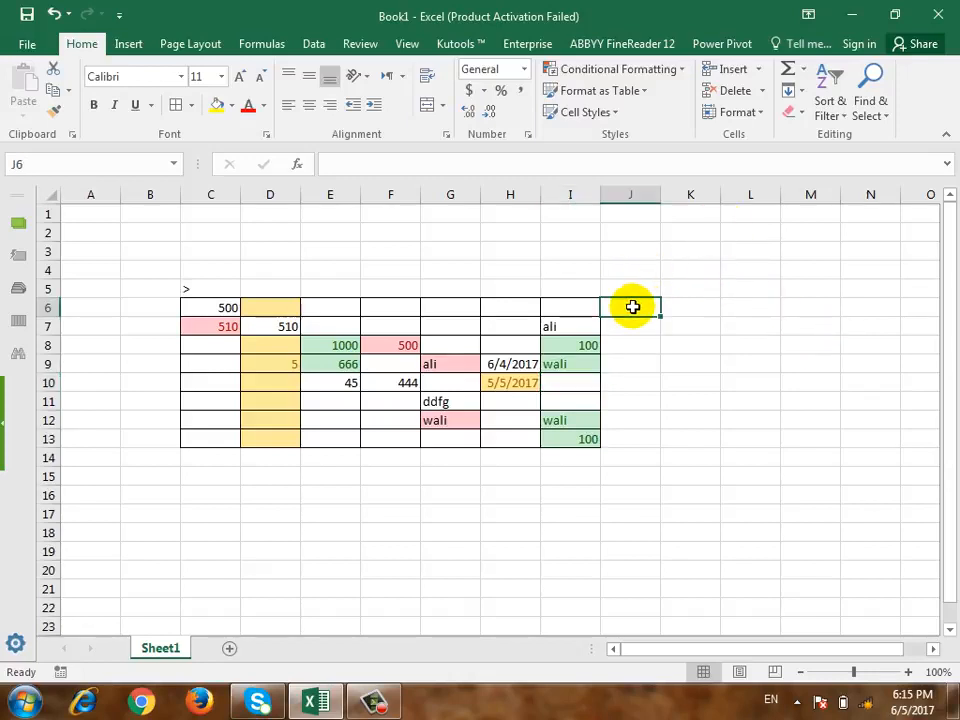
pyautogui.click(589, 379)
pyautogui.write('100')
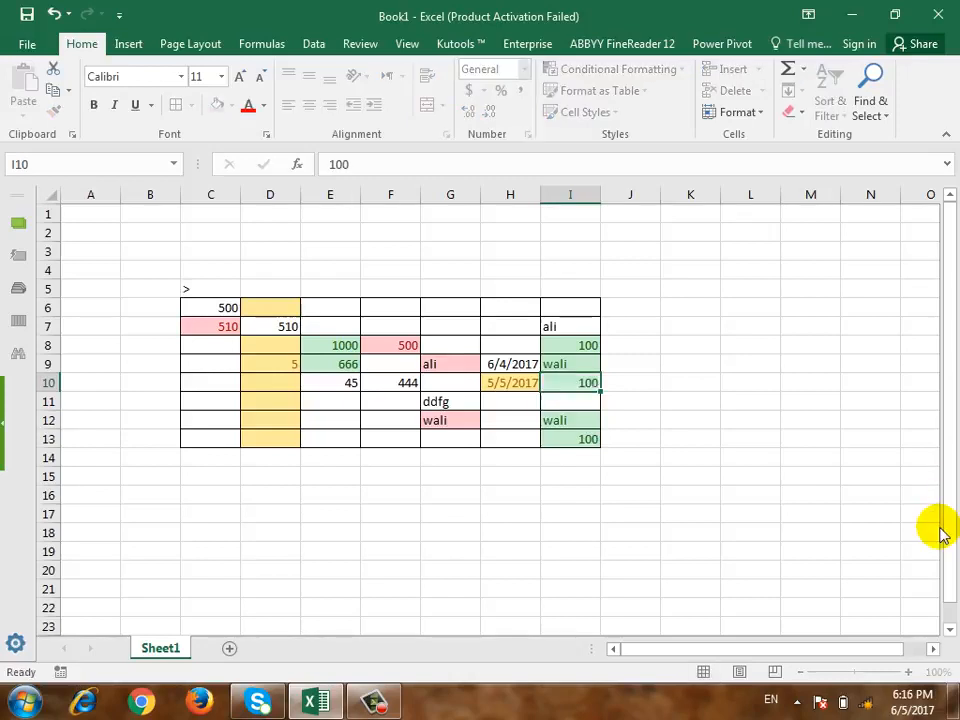
pyautogui.press('Return')
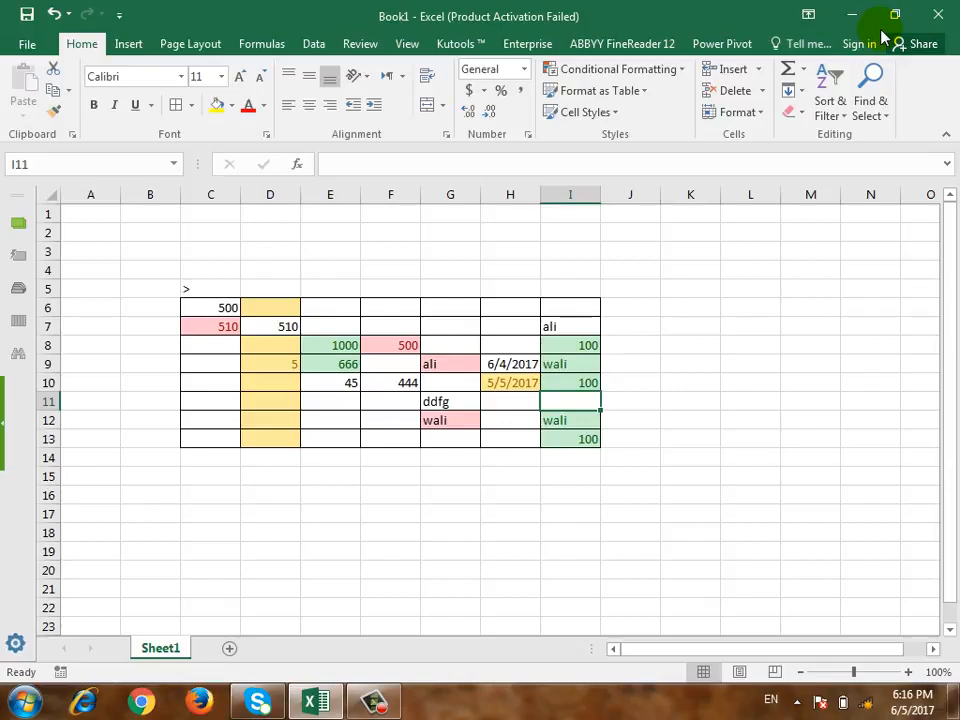
pyautogui.moveTo(642, 307); pyautogui.dragTo(636, 433)
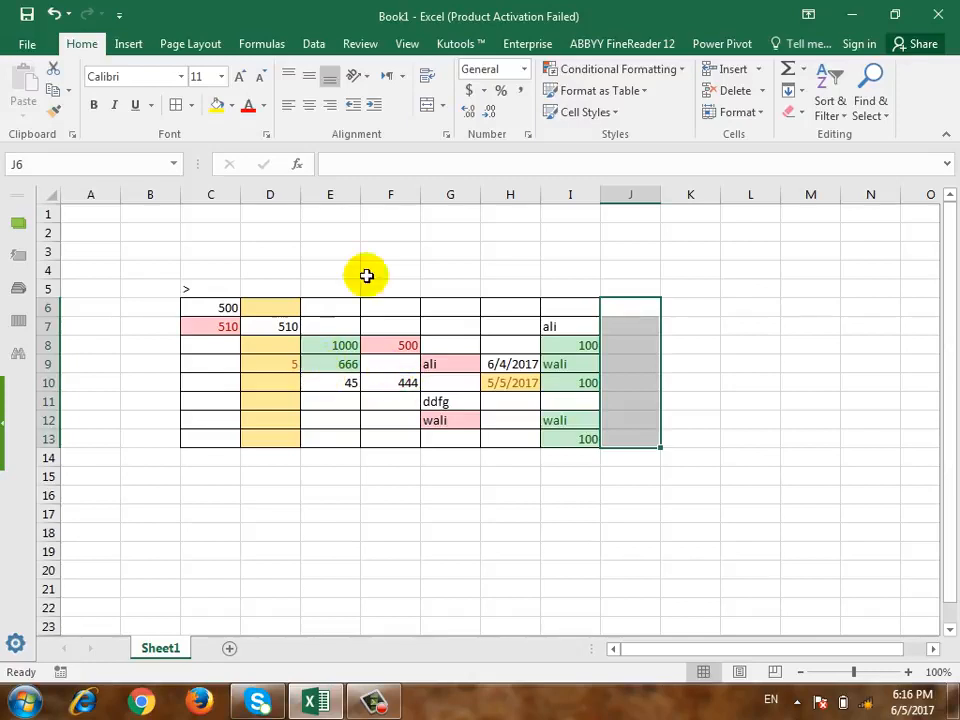
pyautogui.click(669, 75)
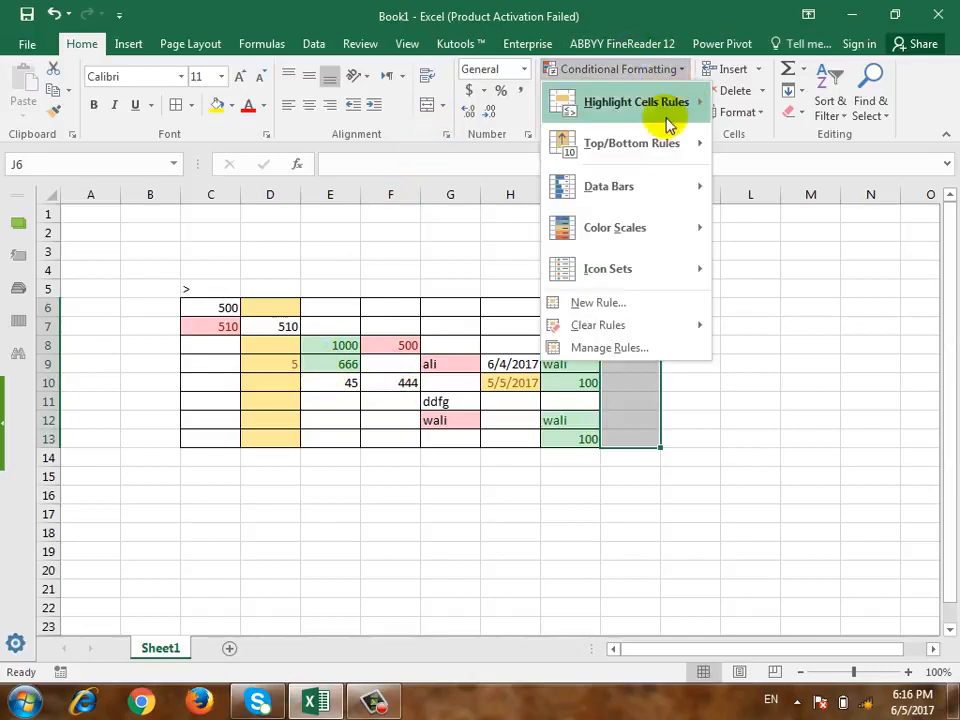
pyautogui.moveTo(662, 142)
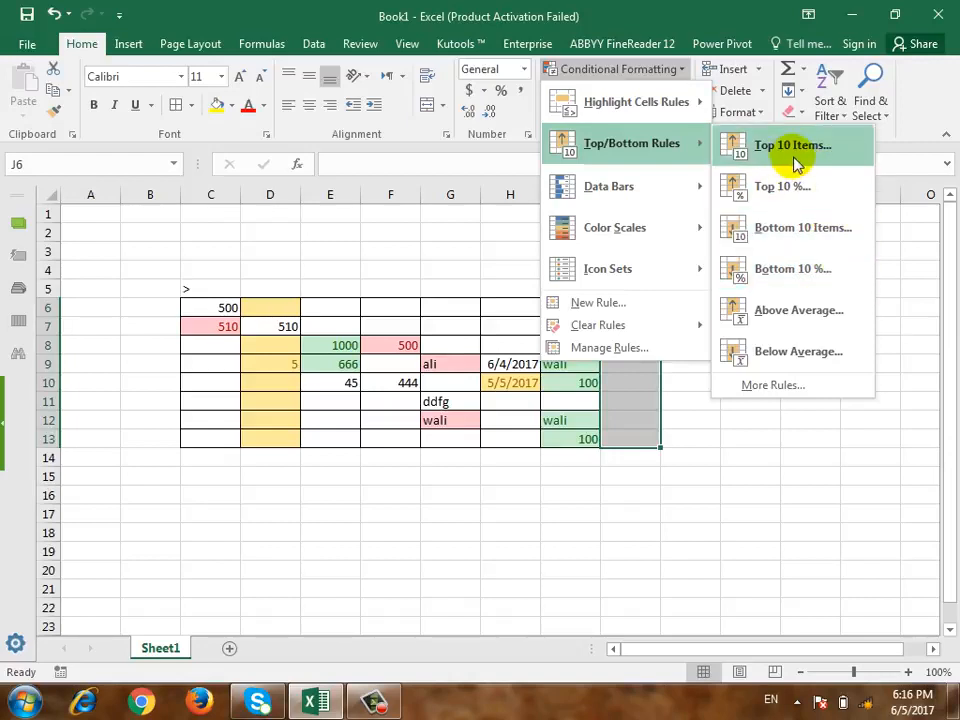
pyautogui.click(554, 486)
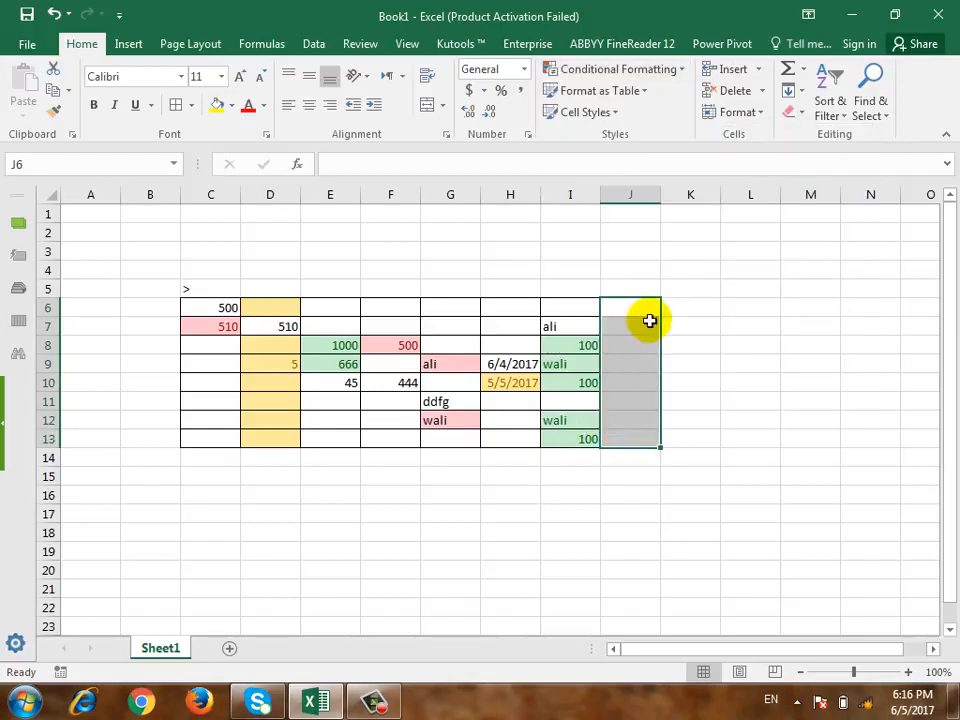
# Add all borders to J6:J13 and highlight its top 5 items with Yellow Fill with Dark Yellow Text.
pyautogui.moveTo(638, 300); pyautogui.dragTo(646, 441)
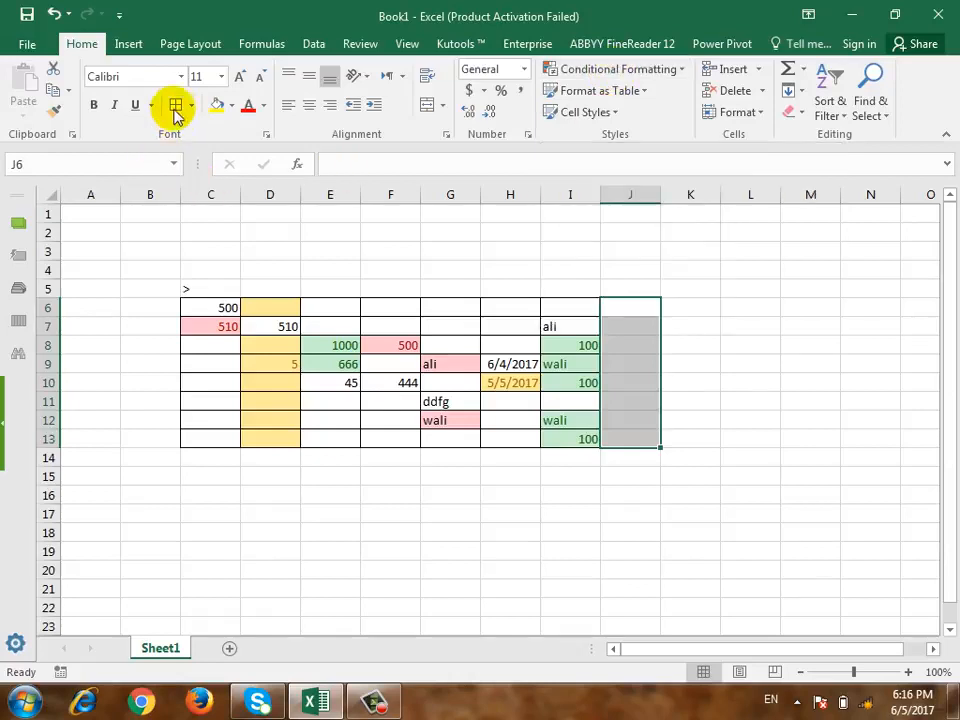
pyautogui.click(628, 72)
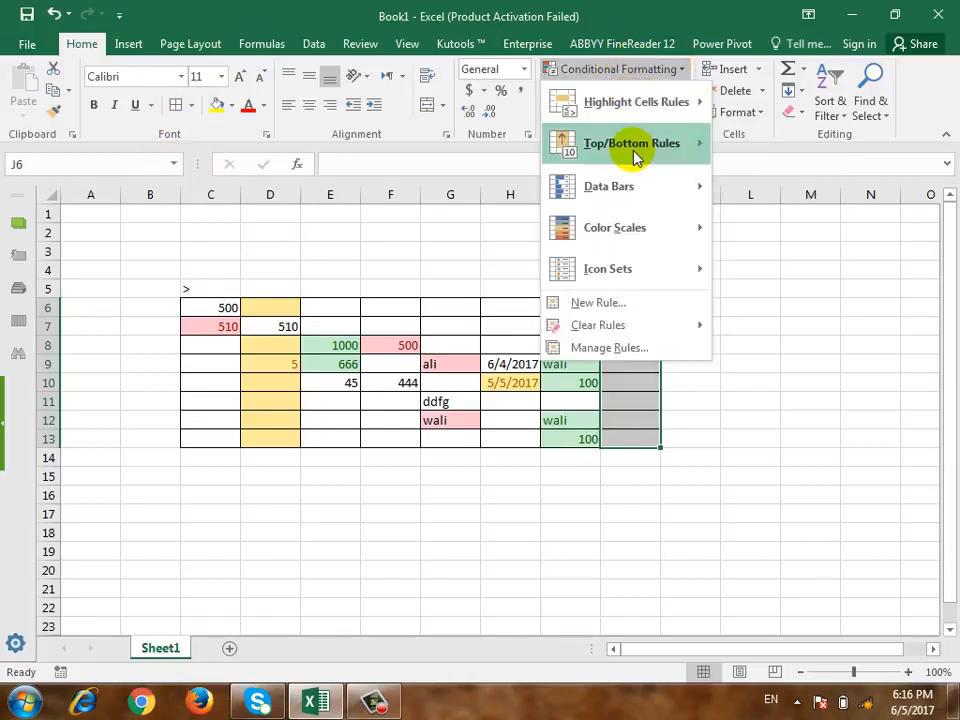
pyautogui.click(755, 147)
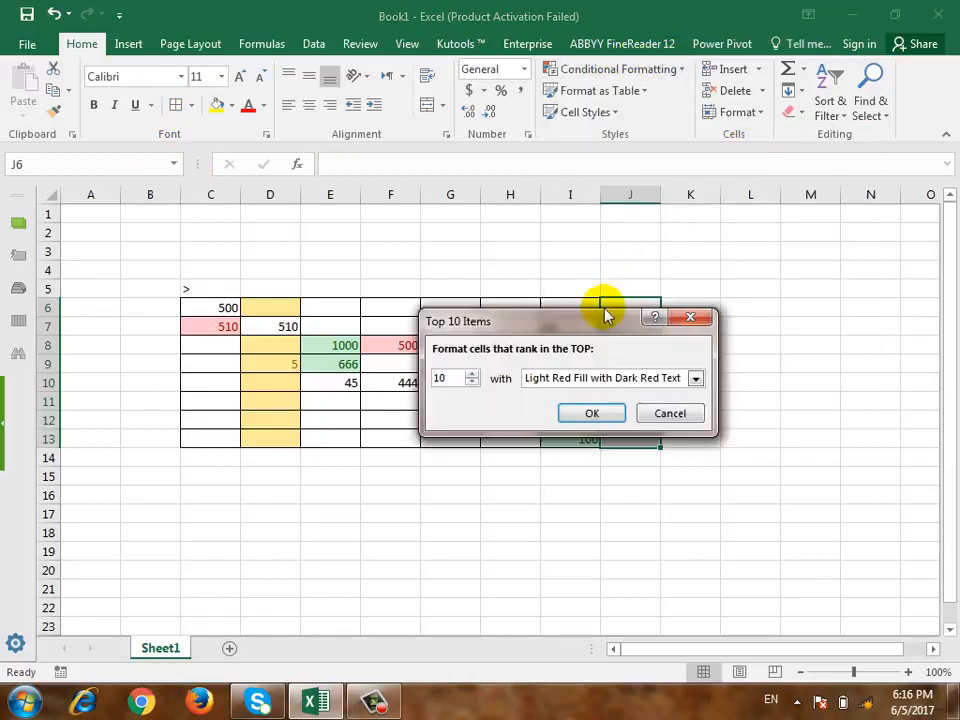
pyautogui.moveTo(606, 306); pyautogui.dragTo(531, 450)
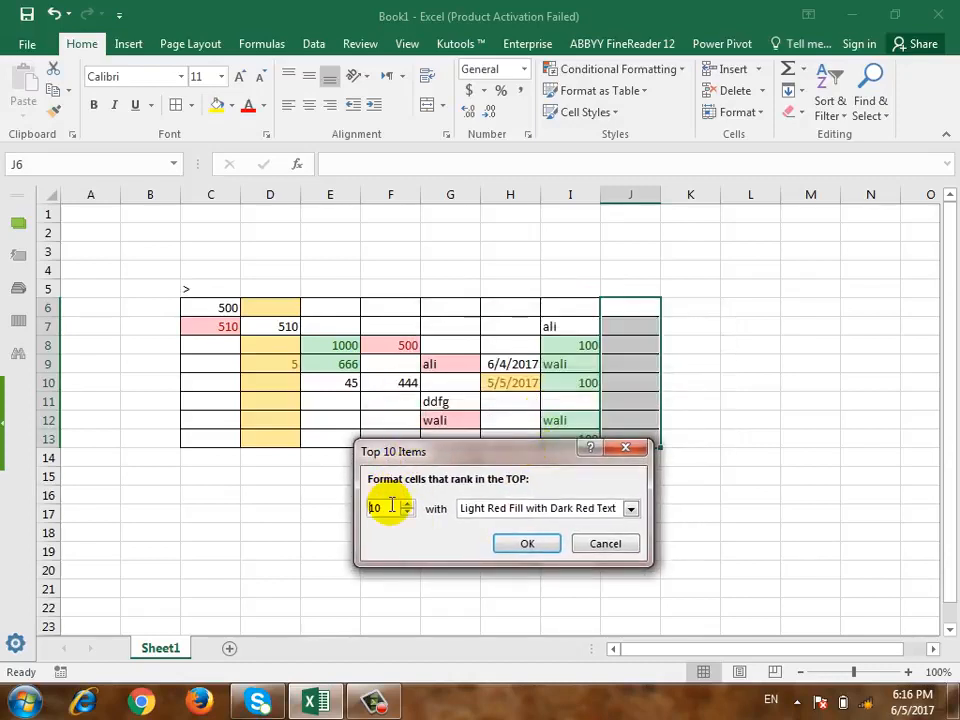
pyautogui.moveTo(383, 508); pyautogui.dragTo(342, 512)
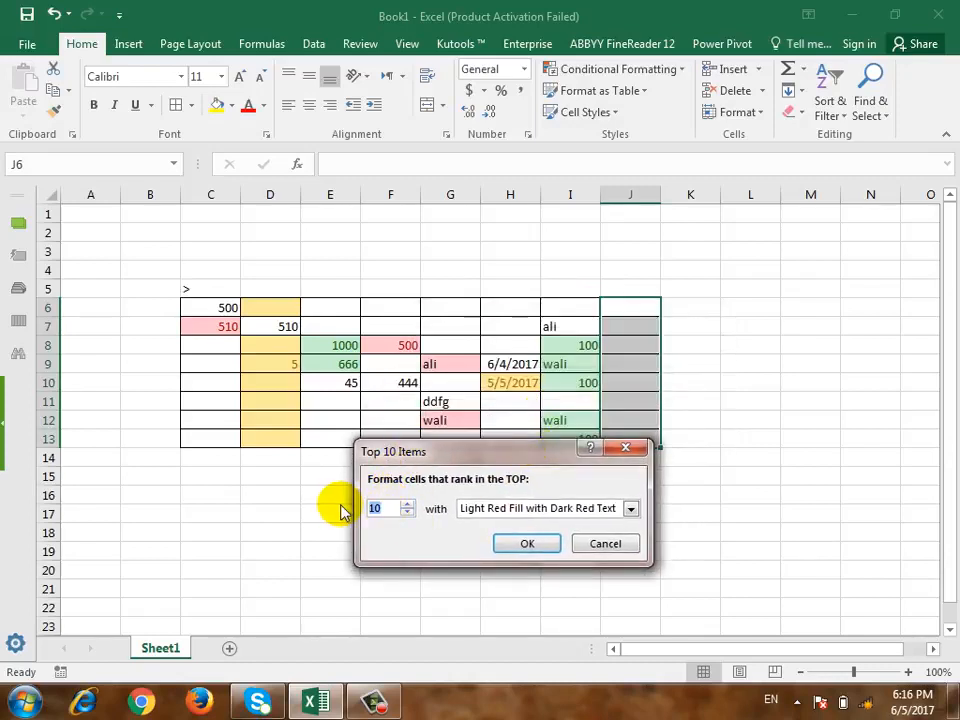
pyautogui.write('5')
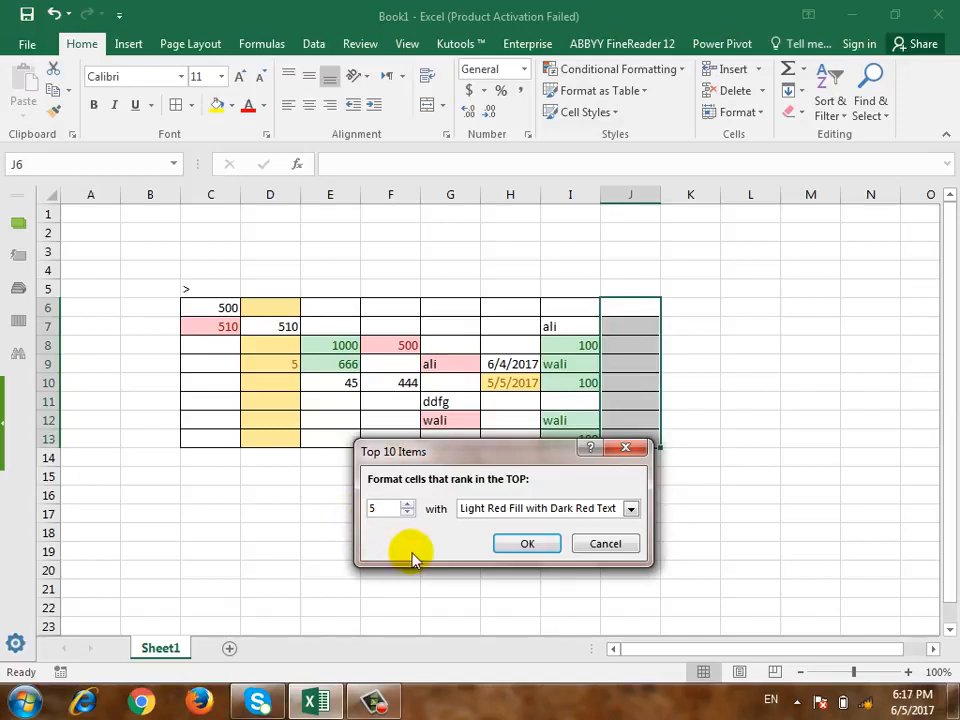
pyautogui.click(498, 511)
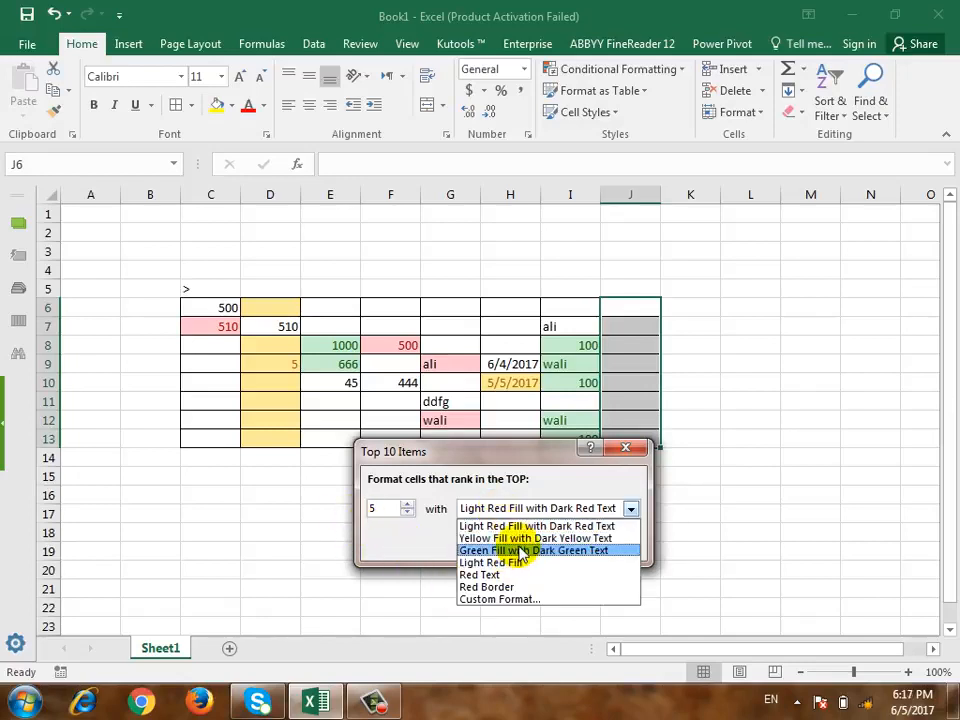
pyautogui.click(524, 540)
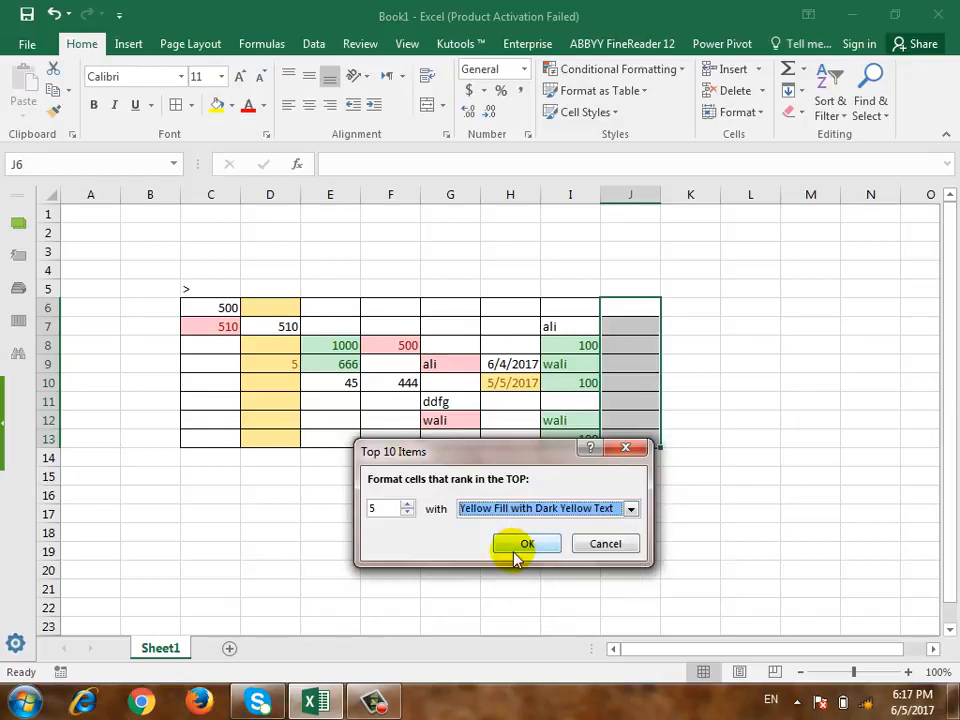
pyautogui.doubleClick(375, 507)
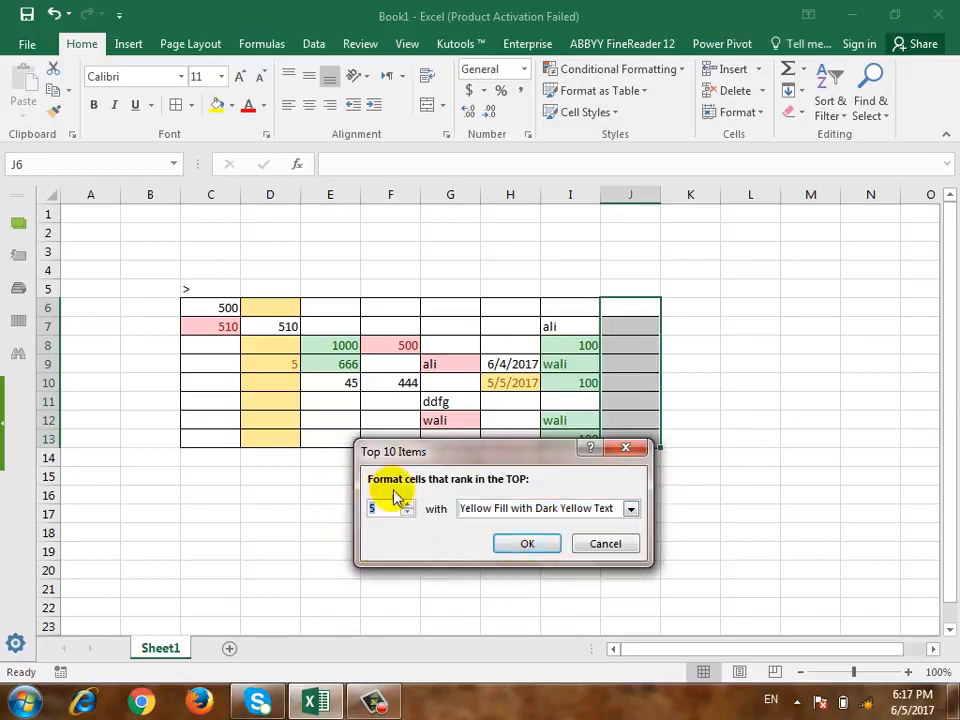
pyautogui.click(520, 546)
# Enter 500 in cell J9 to test the top items rule.
pyautogui.click(645, 367)
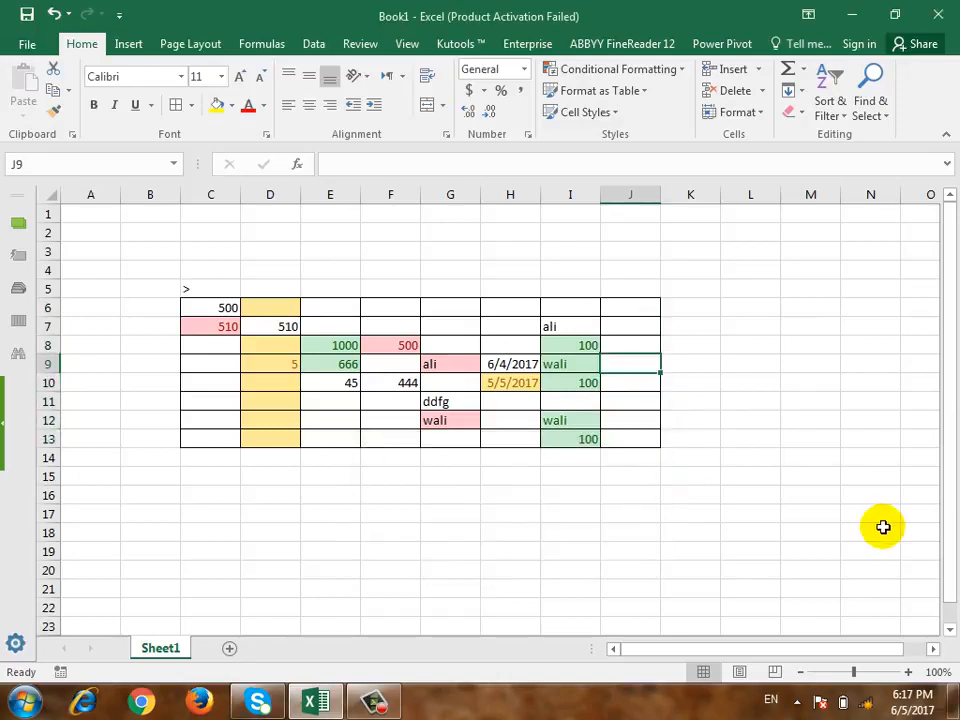
pyautogui.write('500')
pyautogui.press('Return')
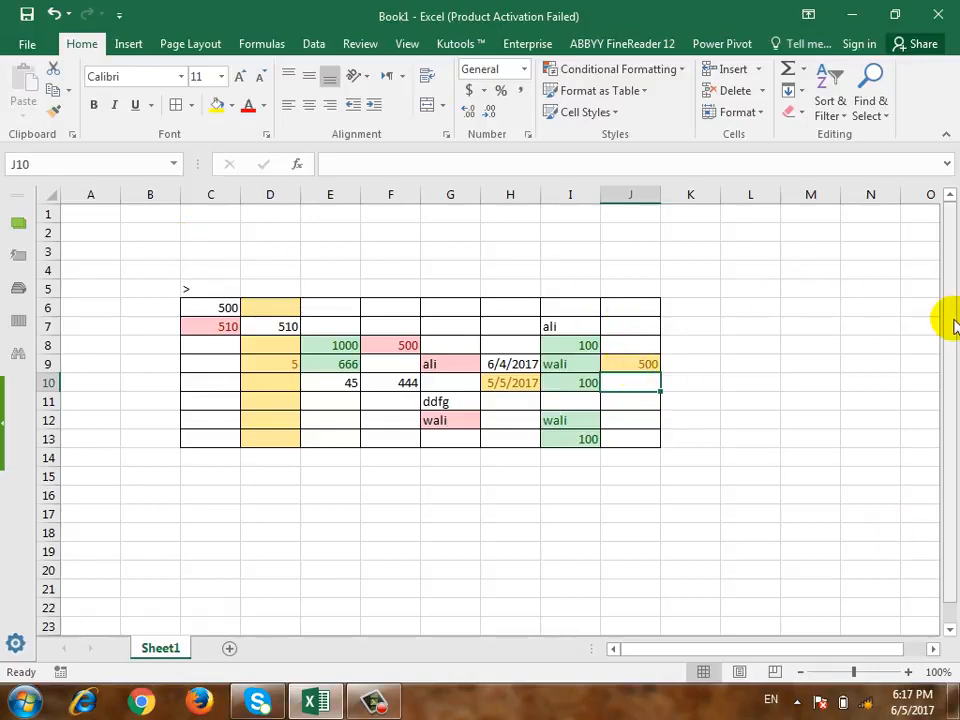
# Enter 600 in cell J10 and 700 in cell J11 as further test values for the top 5 rule.
pyautogui.write('600')
pyautogui.press('Return')
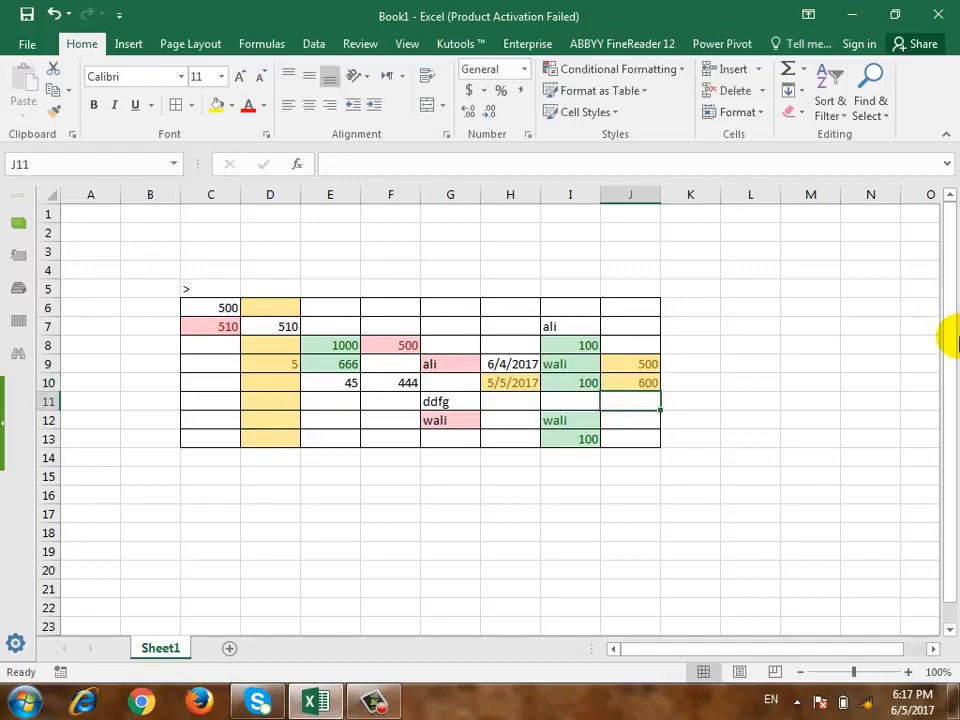
pyautogui.write('700')
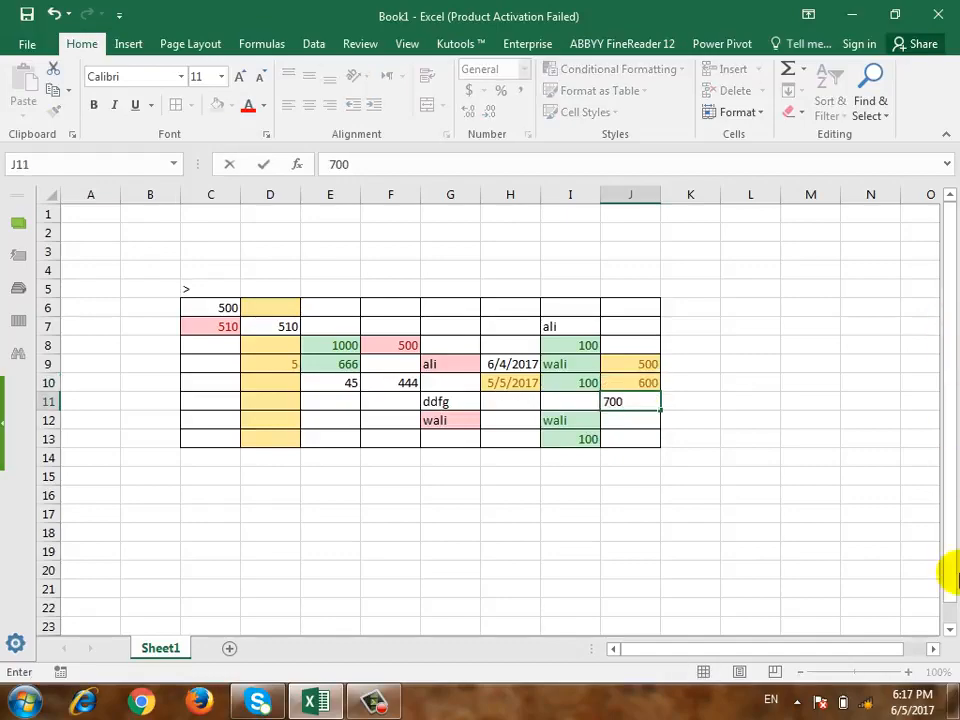
pyautogui.press('Return')
pyautogui.click(955, 700)
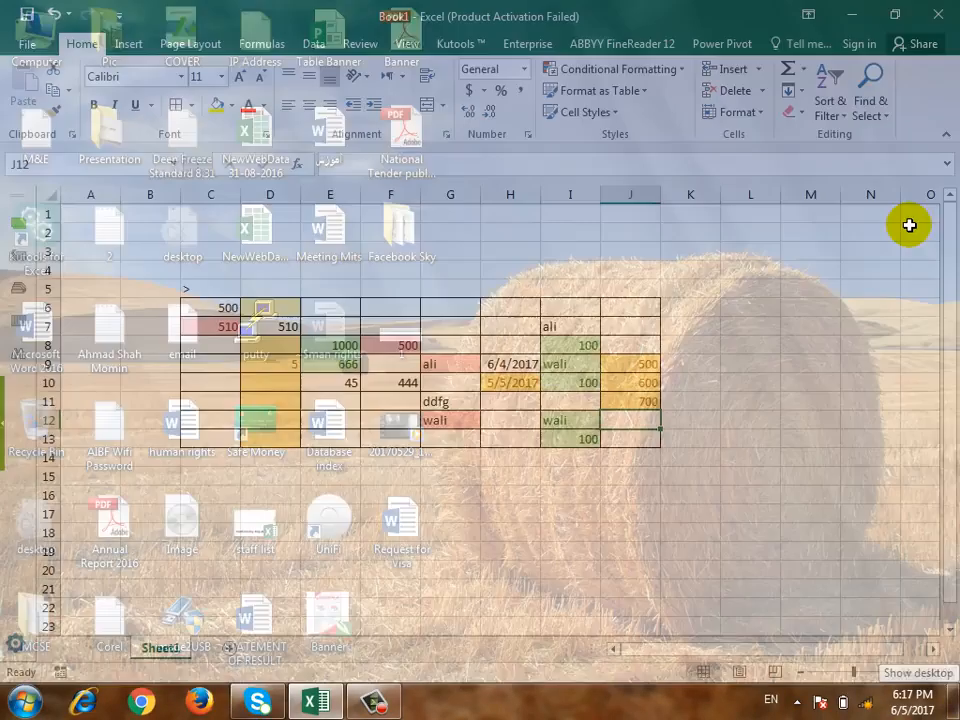
# Enter 400 in cell J8 and 300 in cell J7 above the existing test values.
pyautogui.press('Up')
pyautogui.press('Up')
pyautogui.press('Up')
pyautogui.press('Up')
pyautogui.press('Up')
pyautogui.press('Down')
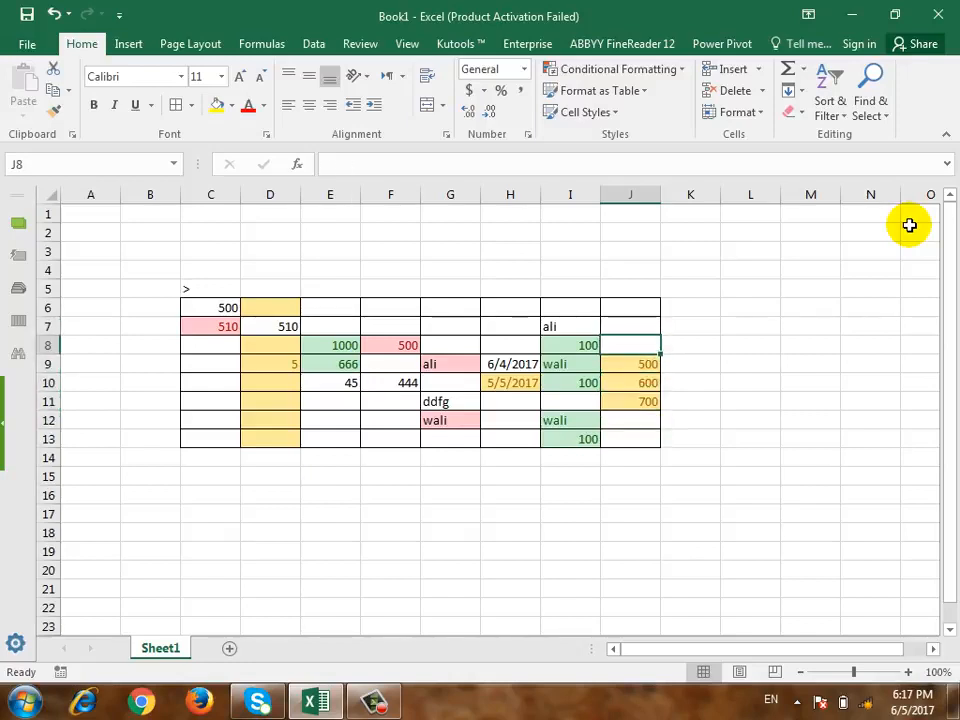
pyautogui.write('400')
pyautogui.press('Up')
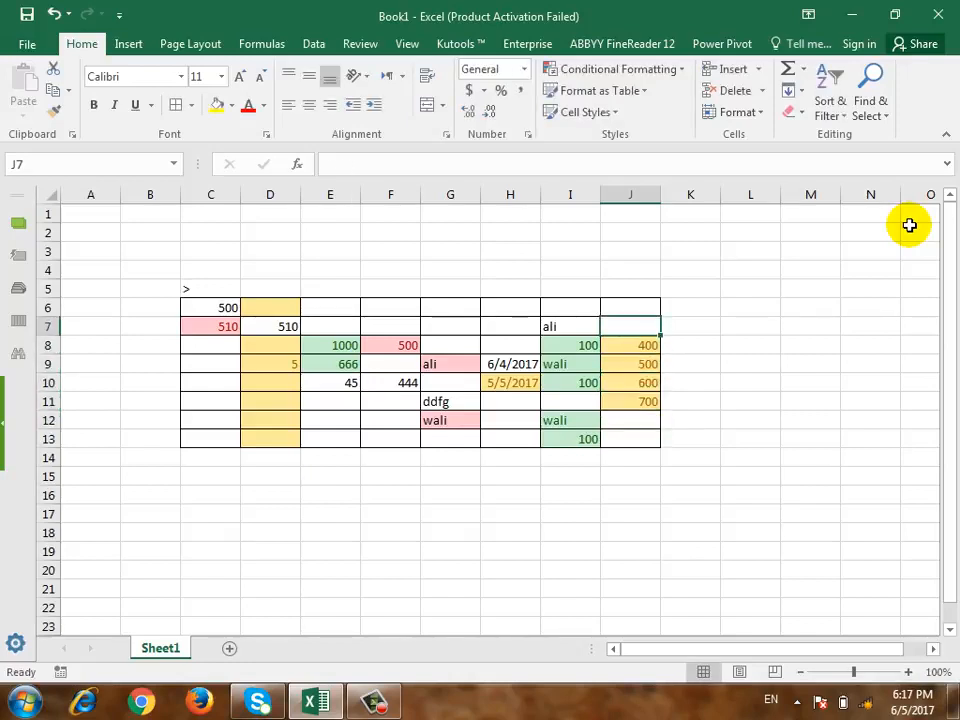
pyautogui.write('300')
pyautogui.press('Return')
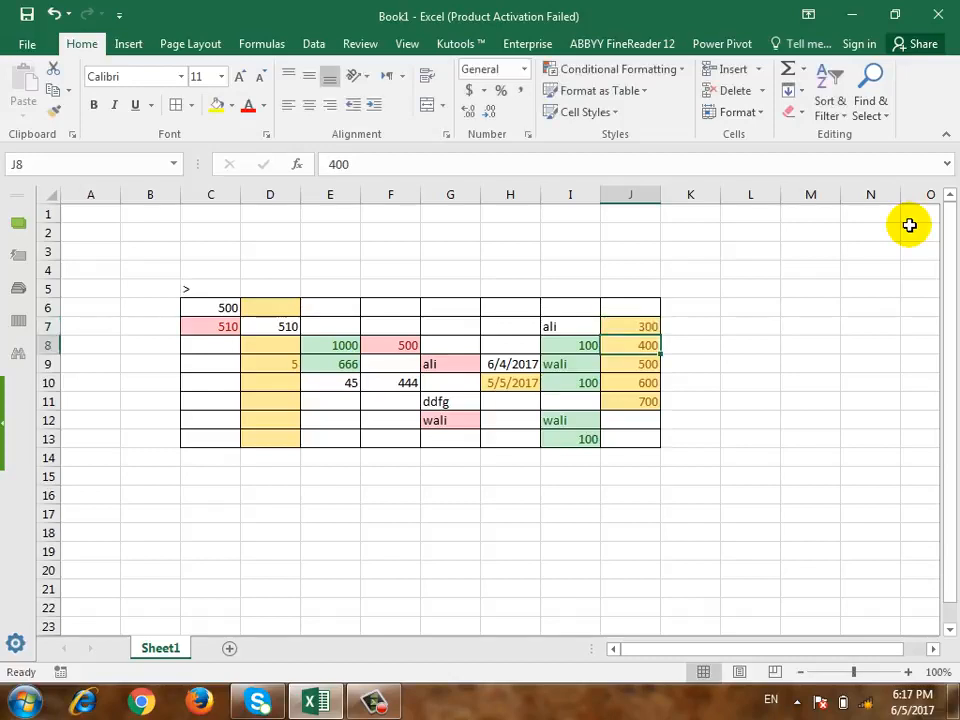
# Enter 200 in cell J12 as a sixth, lower value for the top 5 rule.
pyautogui.press('Up')
pyautogui.press('Down')
pyautogui.press('Down')
pyautogui.press('Down')
pyautogui.press('Down')
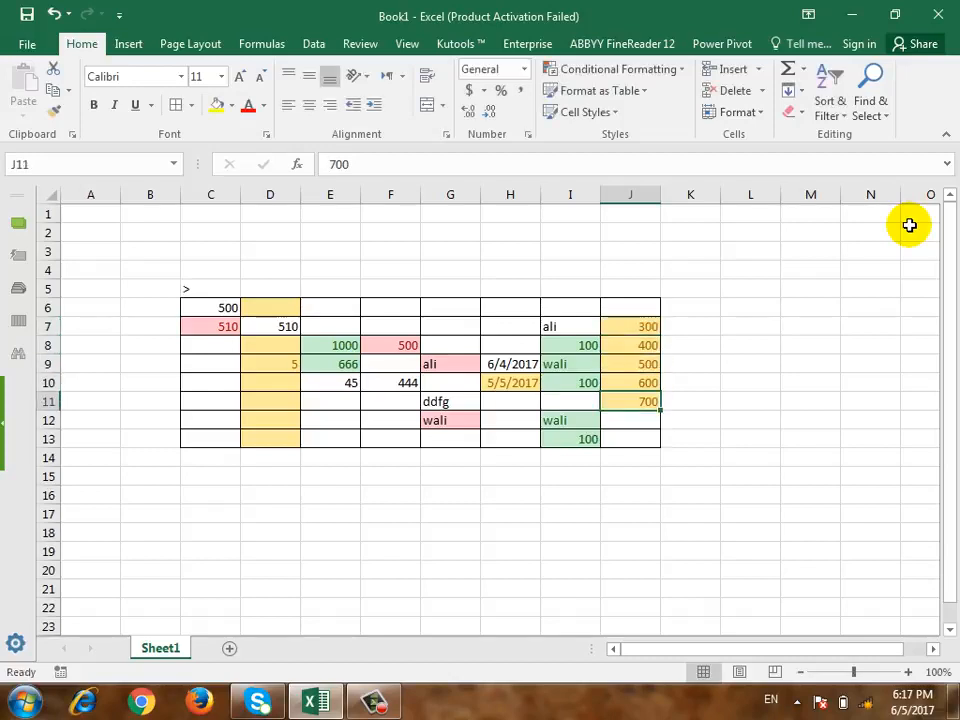
pyautogui.press('Down')
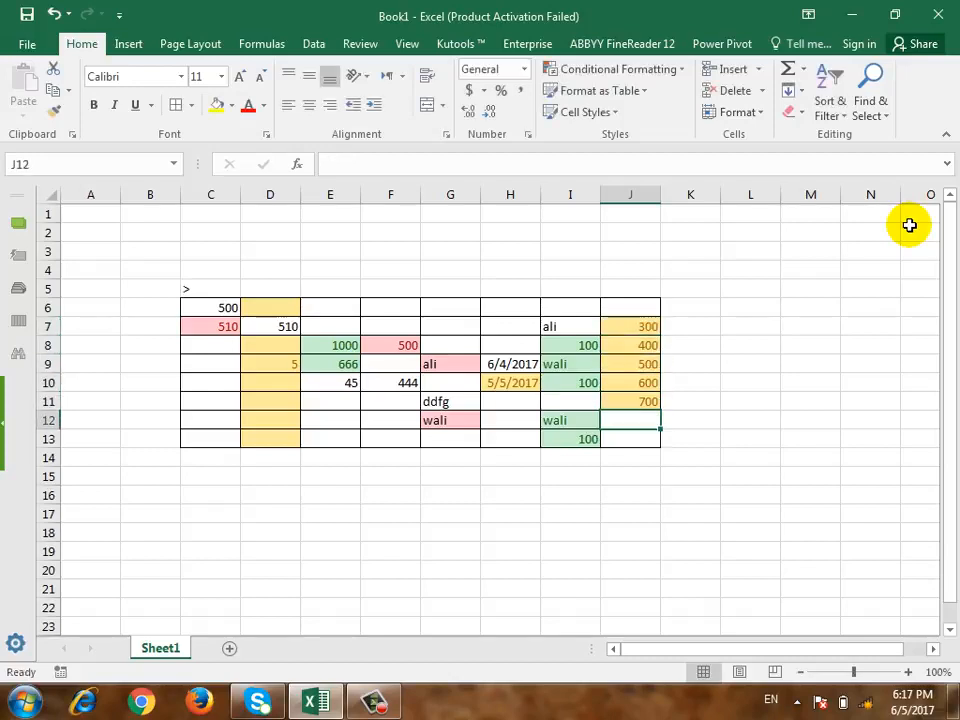
pyautogui.write('200')
pyautogui.press('Return')
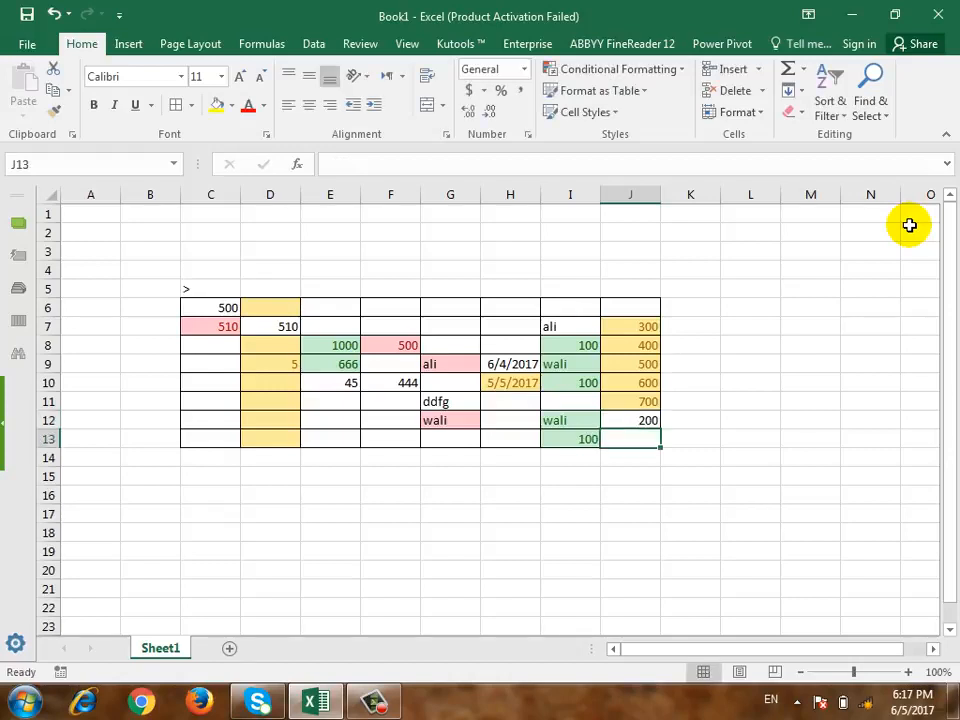
# Enter 1000 in cell J6 to test the top 5 rule with a higher value.
pyautogui.press('Up')
pyautogui.press('Up')
pyautogui.press('Up')
pyautogui.press('Up')
pyautogui.press('Up')
pyautogui.press('Up')
pyautogui.press('Up')
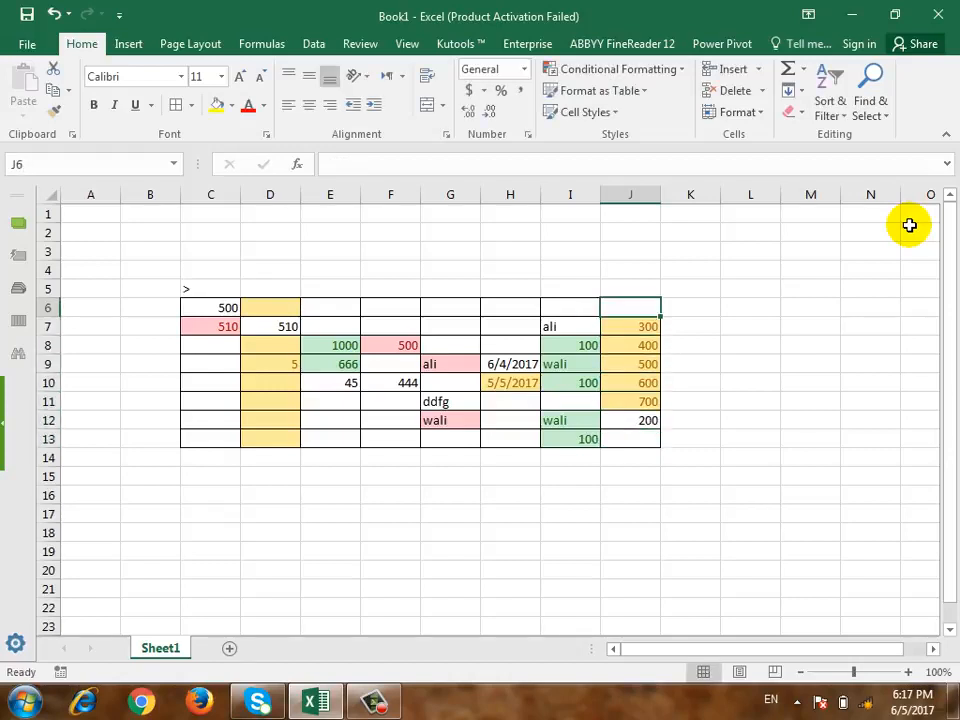
pyautogui.write('1000')
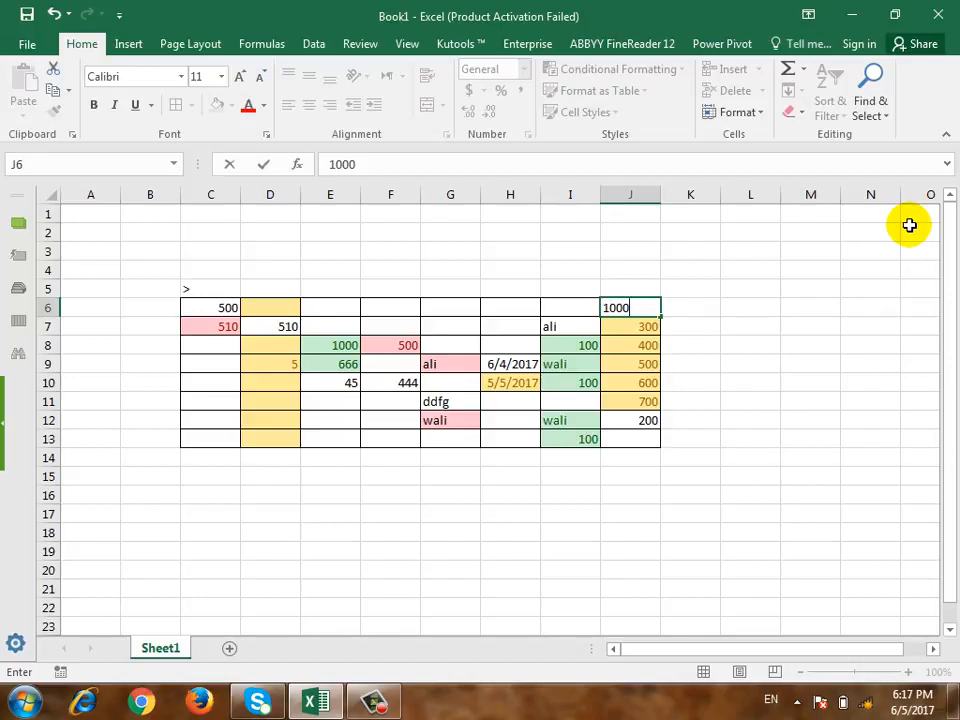
pyautogui.press('Return')
pyautogui.press('Return')
pyautogui.press('Return')
pyautogui.press('Return')
pyautogui.press('Return')
pyautogui.press('Return')
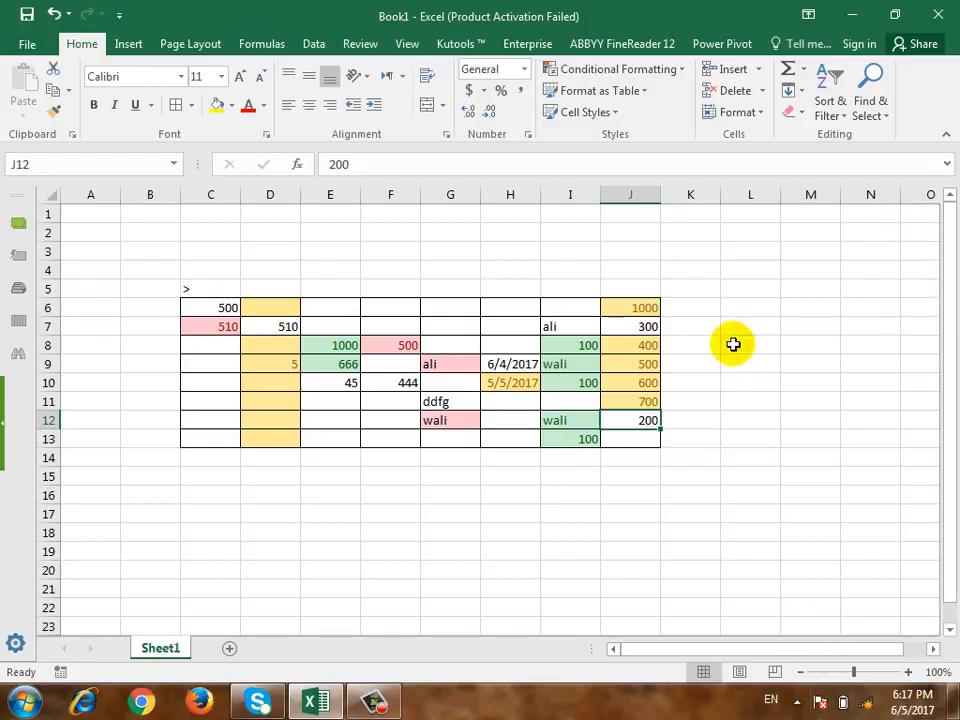
# Enter 2000 in cell J13 to fill the last empty cell of the top 5 range.
pyautogui.moveTo(645, 307); pyautogui.dragTo(643, 440)
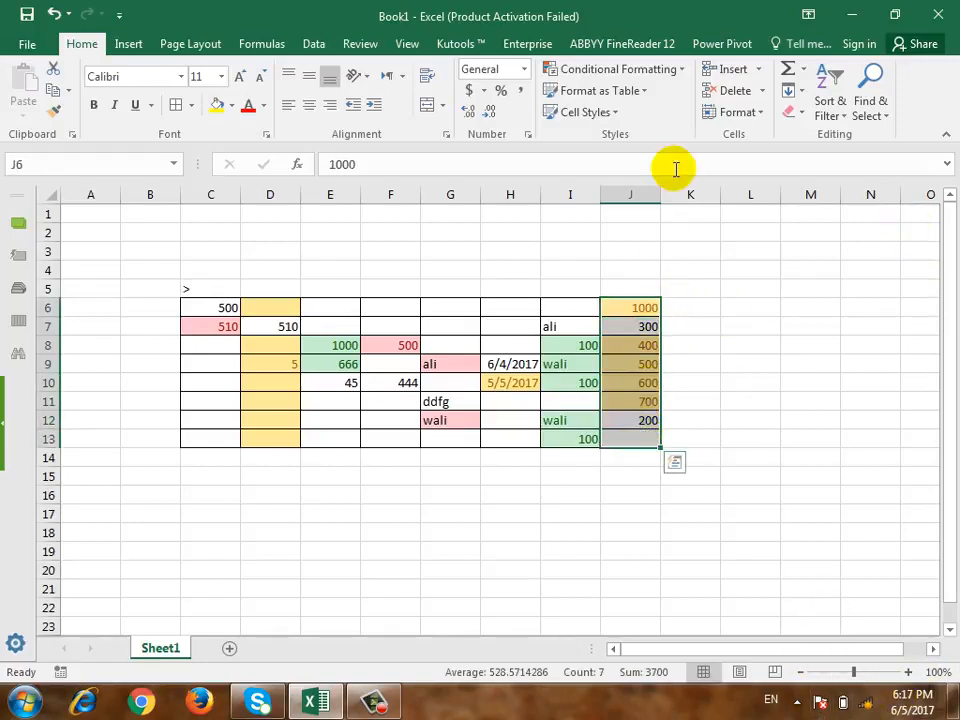
pyautogui.click(684, 305)
pyautogui.moveTo(684, 305); pyautogui.dragTo(662, 439)
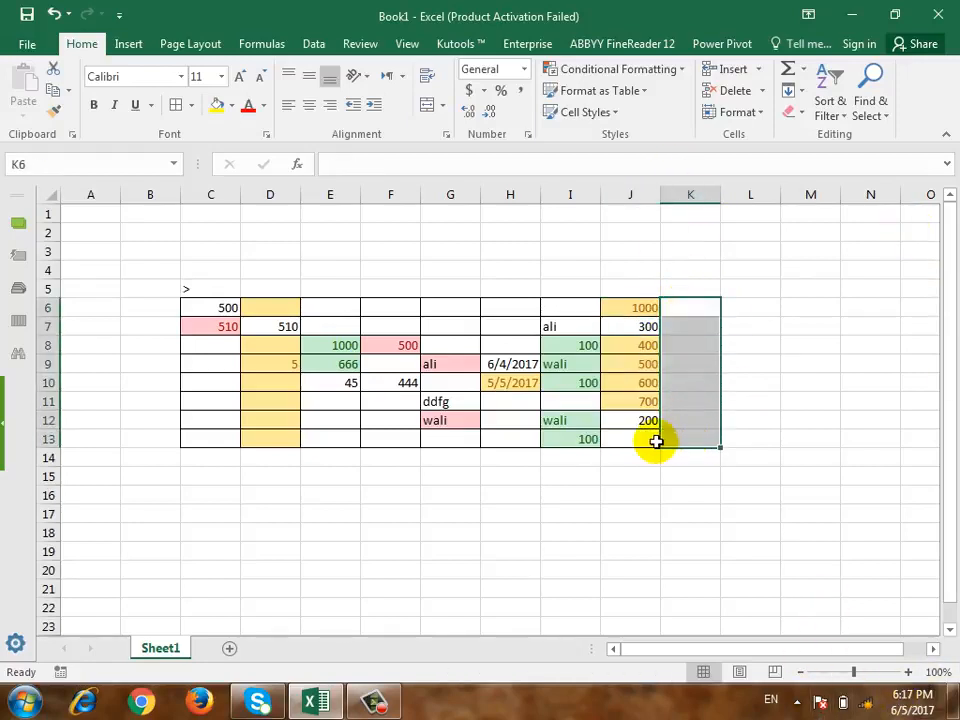
pyautogui.click(652, 439)
pyautogui.write('2000')
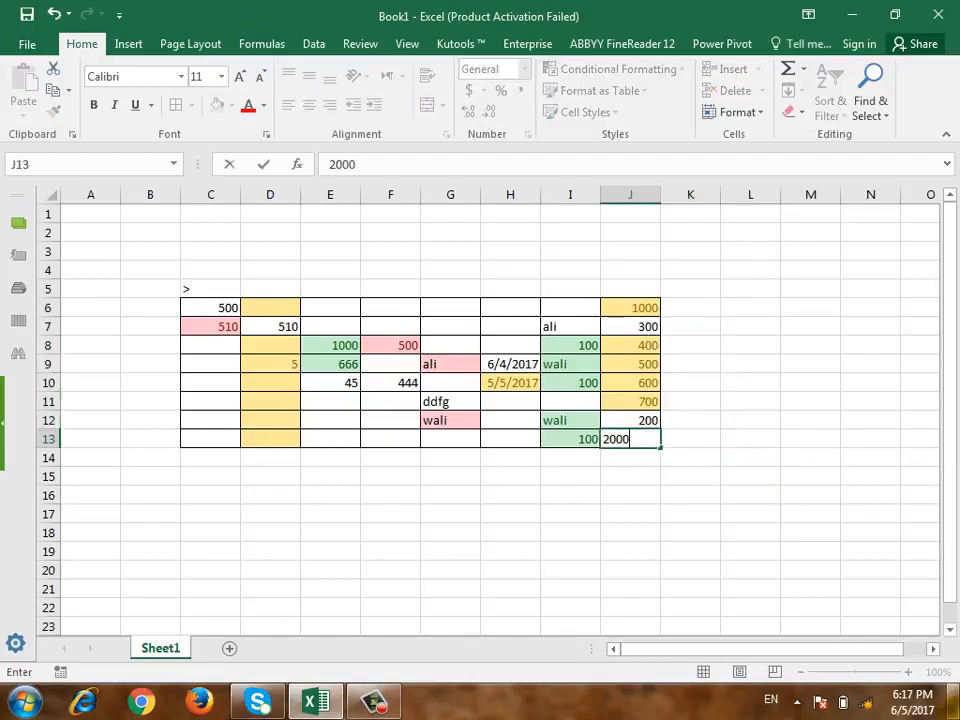
pyautogui.click(955, 700)
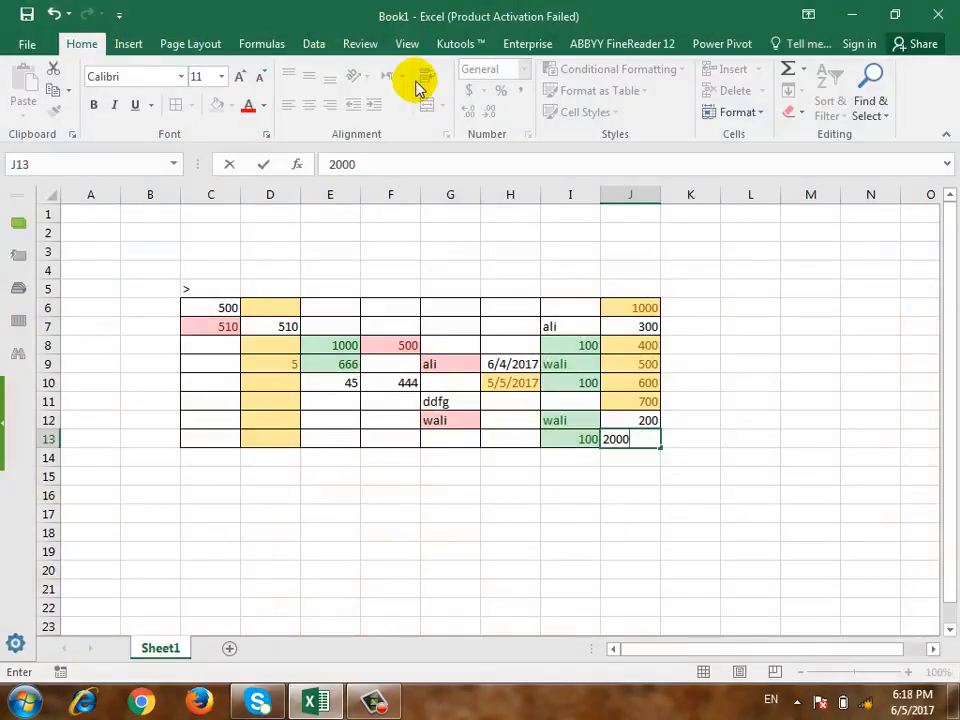
pyautogui.press('Return')
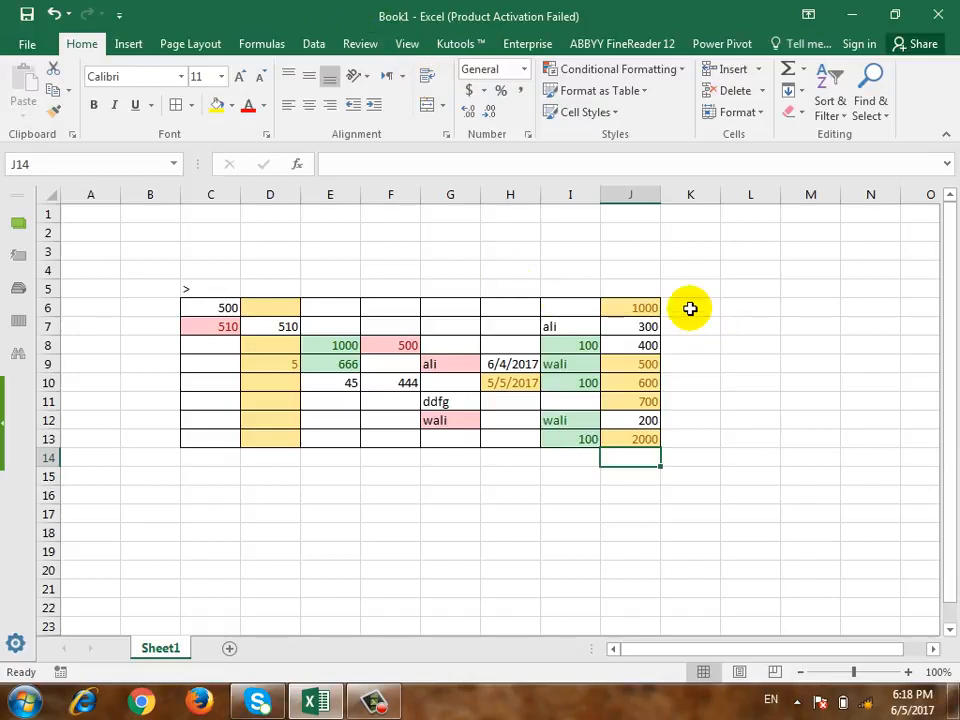
# Add all borders to K6:K13 and highlight its bottom 3 items with Green Fill with Dark Green Text.
pyautogui.moveTo(690, 306); pyautogui.dragTo(684, 439)
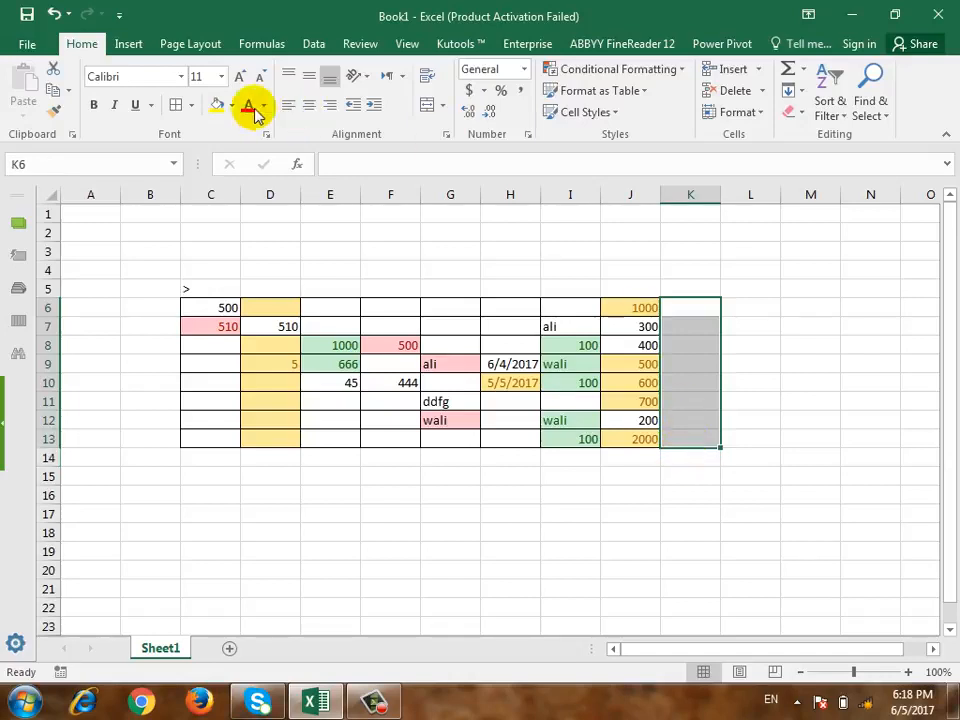
pyautogui.click(630, 70)
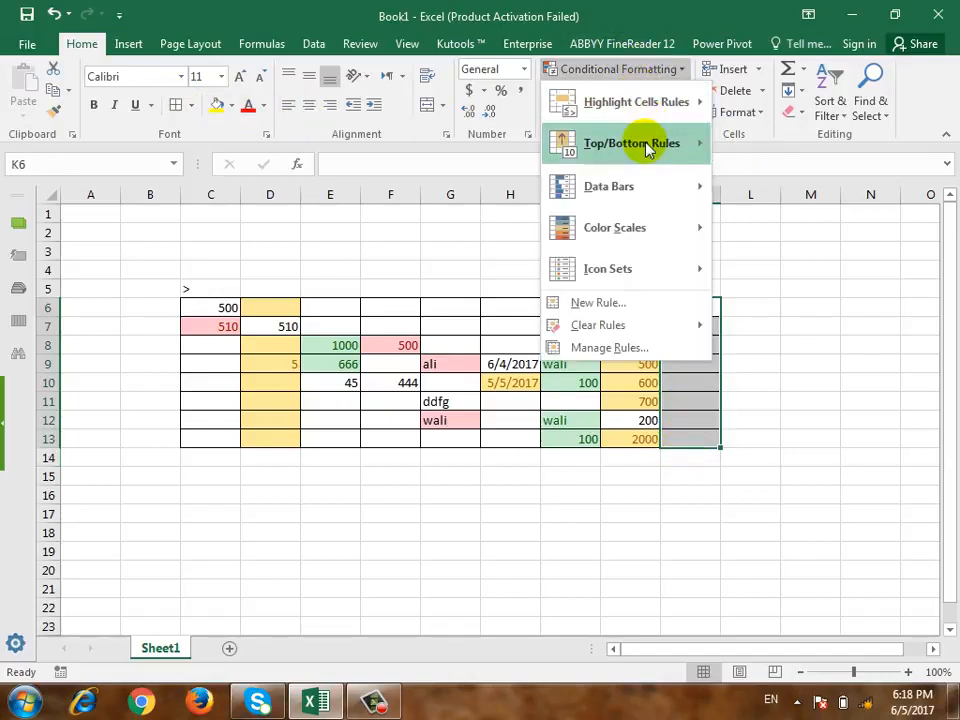
pyautogui.moveTo(643, 168)
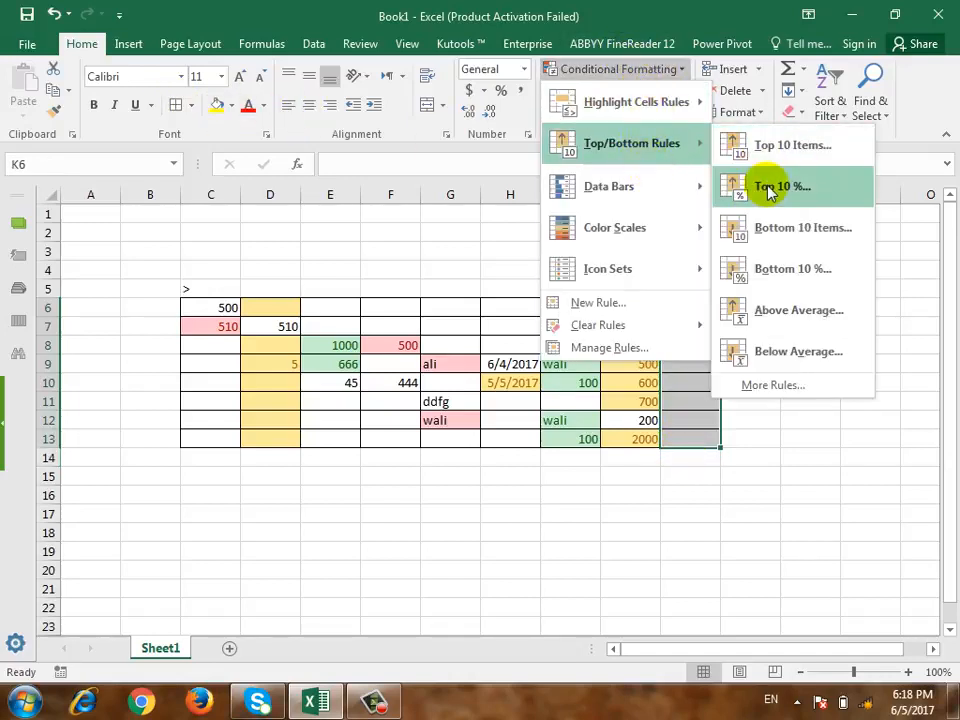
pyautogui.click(805, 228)
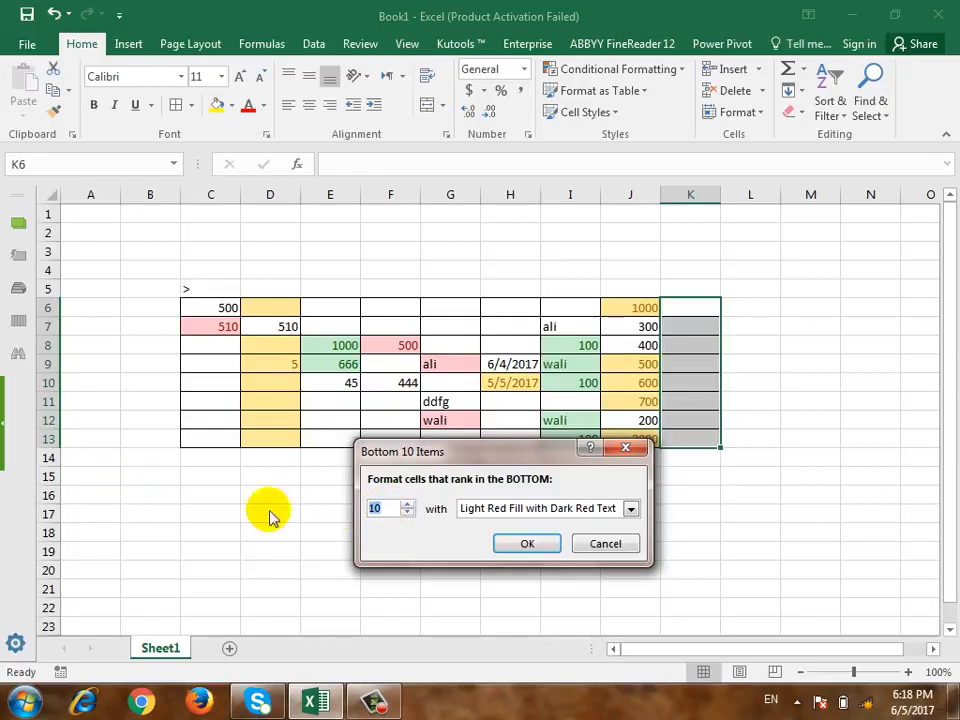
pyautogui.write('3')
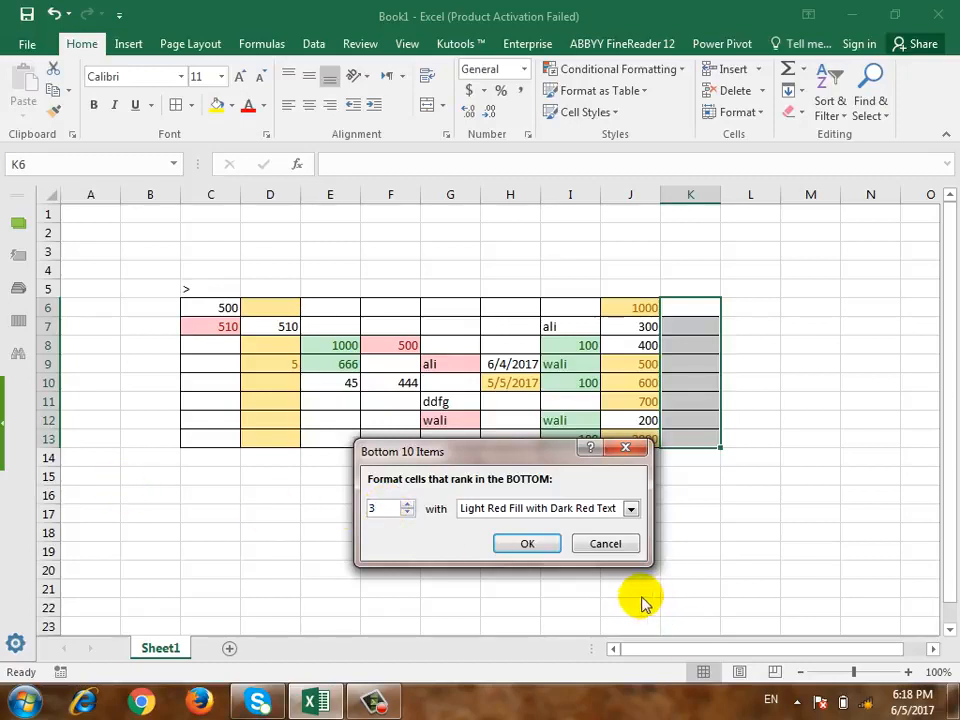
pyautogui.click(580, 508)
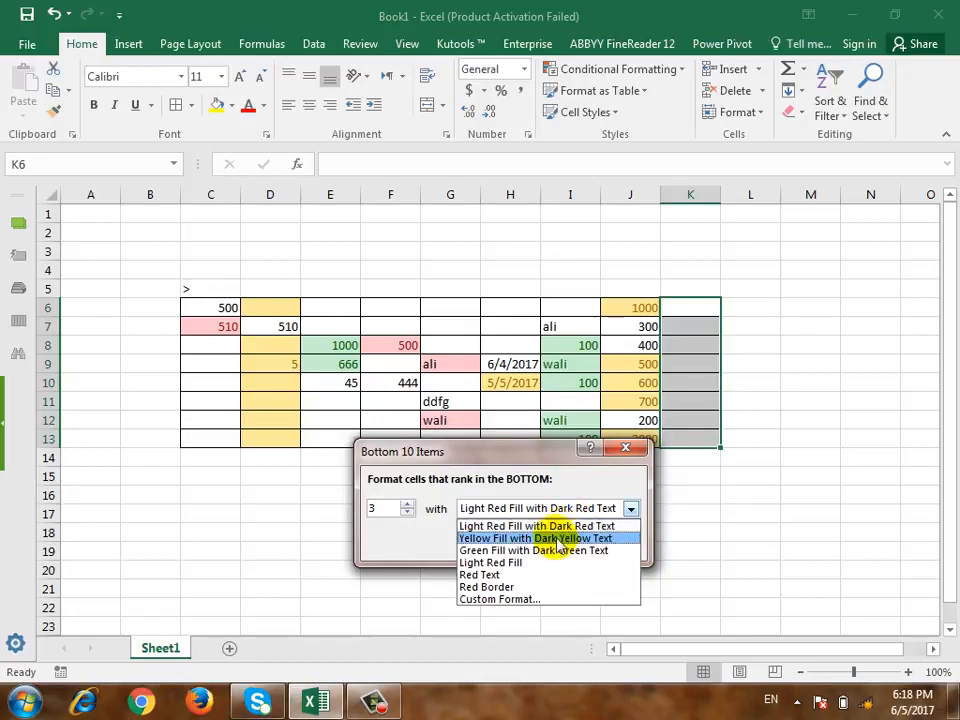
pyautogui.click(546, 551)
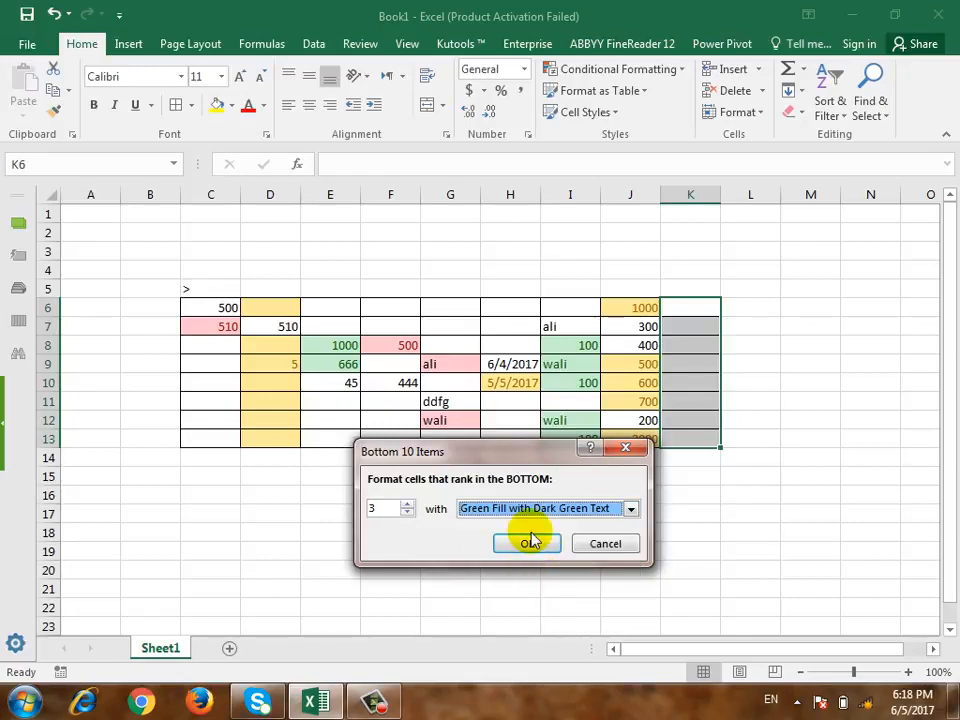
pyautogui.click(529, 543)
# Enter 1, 2, 3 and 4 in cells K9 to K12 to test the bottom items rule.
pyautogui.click(692, 357)
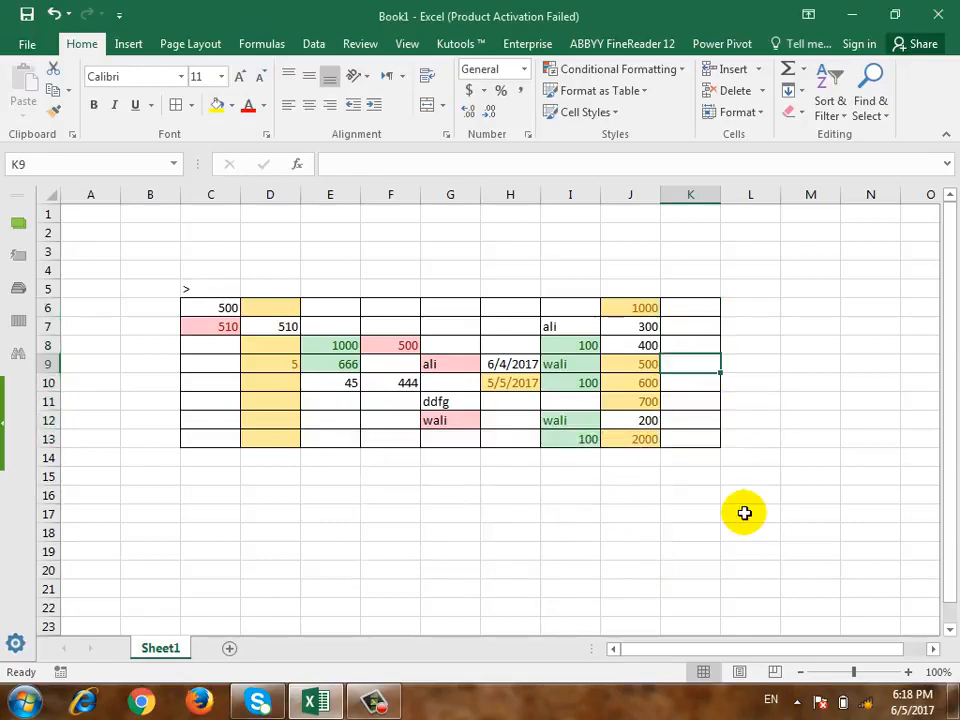
pyautogui.write('1')
pyautogui.press('Return')
pyautogui.write('2')
pyautogui.press('Return')
pyautogui.write('3')
pyautogui.press('Return')
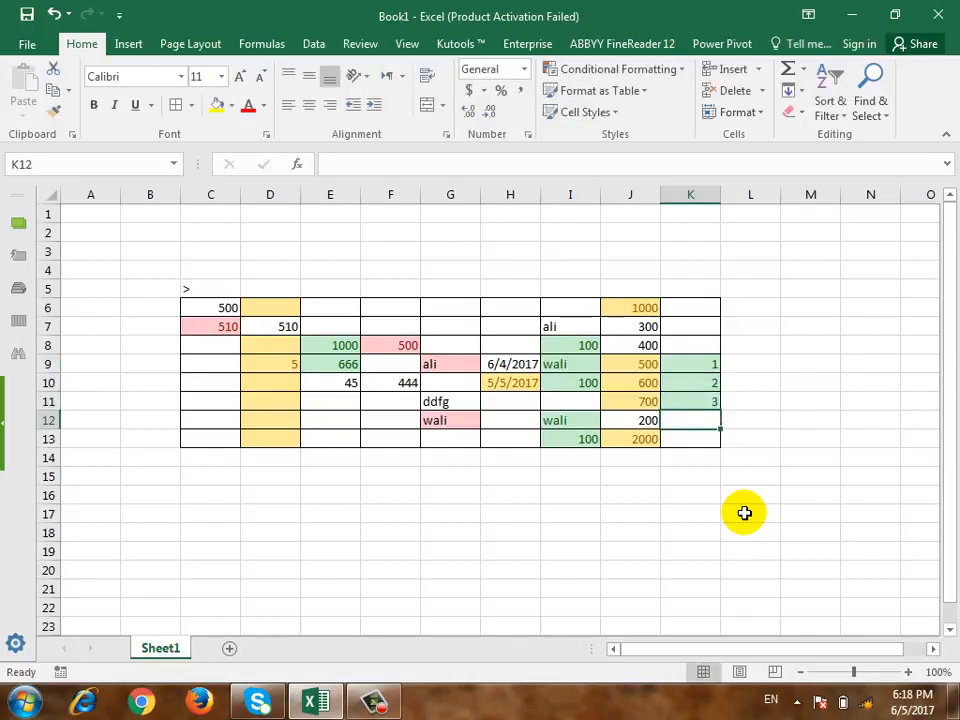
pyautogui.write('4')
pyautogui.press('Return')
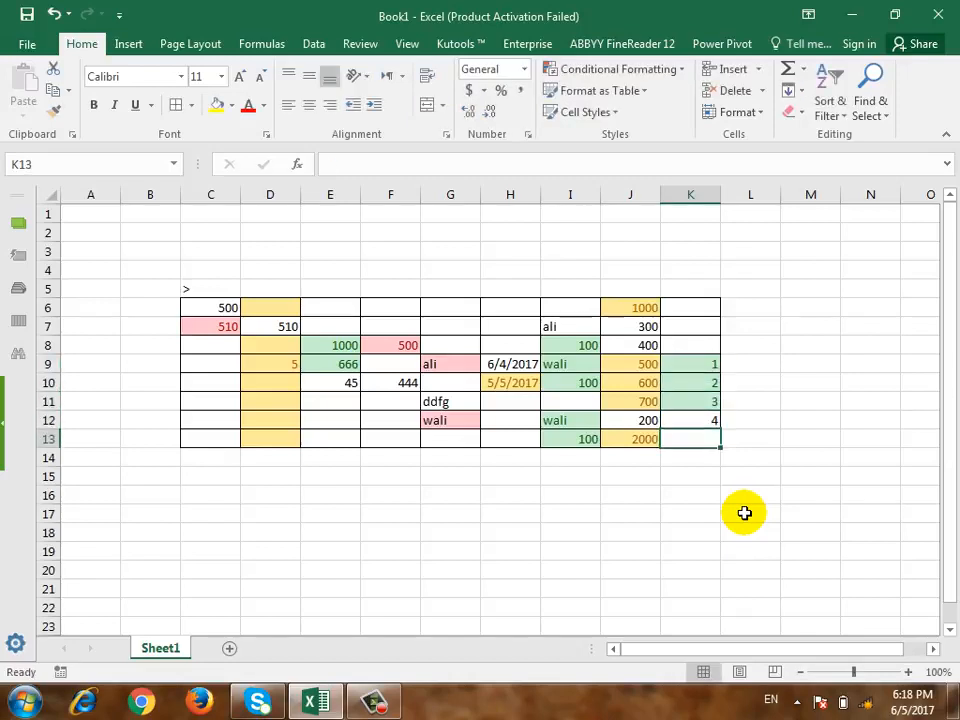
# Change cell K11 to 7 to test how the bottom 3 rule responds.
pyautogui.press('Up')
pyautogui.press('Up')
pyautogui.press('Up')
pyautogui.press('Up')
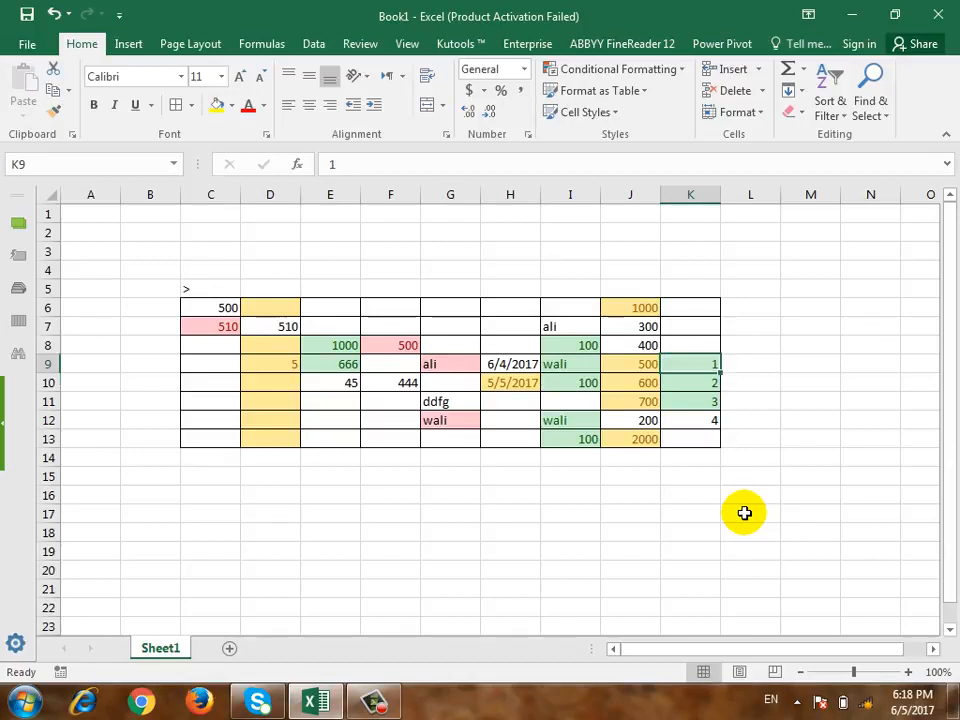
pyautogui.press('Down')
pyautogui.press('Down')
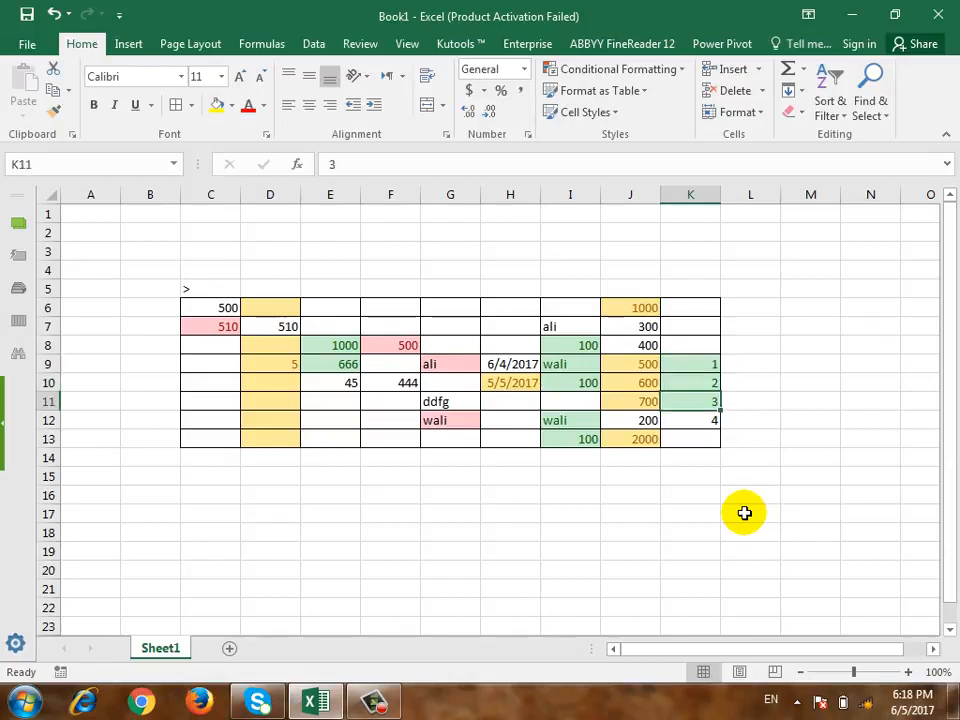
pyautogui.write('7')
pyautogui.press('Up')
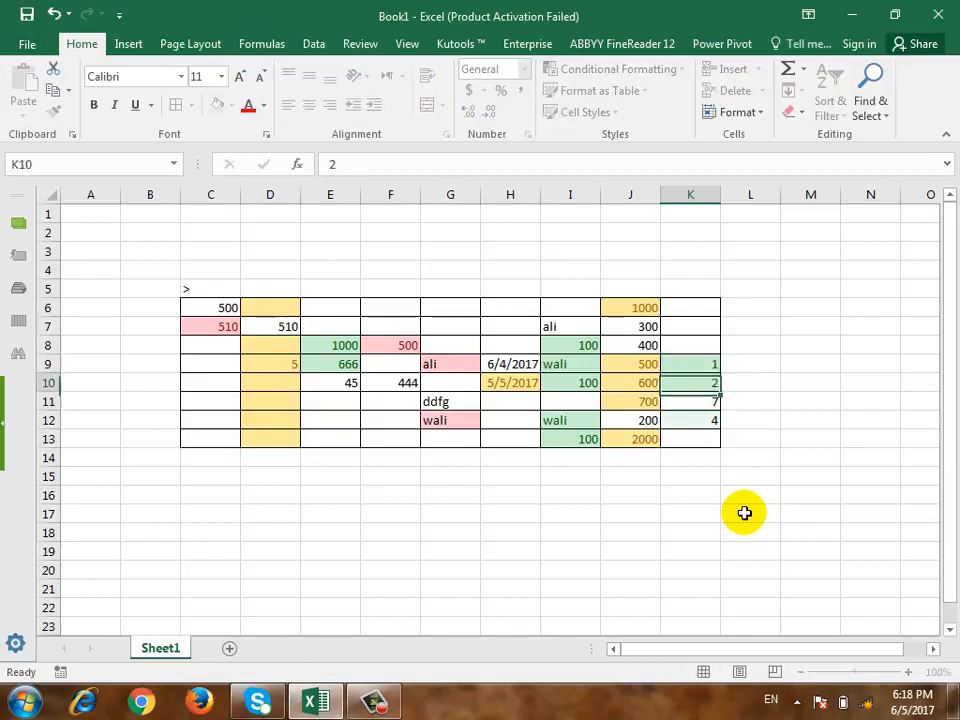
pyautogui.press('Up')
pyautogui.press('Down')
pyautogui.press('Down')
pyautogui.press('Down')
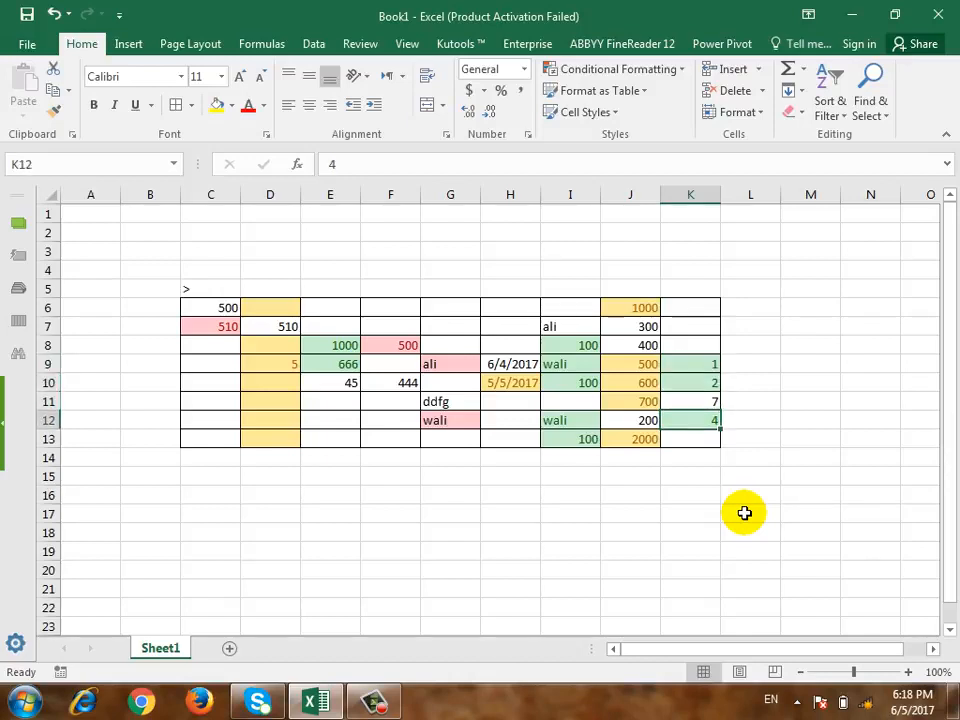
# Change cell K9 to 6 and enter 3 in cell K8 to test the bottom 3 rule further.
pyautogui.press('Up')
pyautogui.press('Up')
pyautogui.press('Up')
pyautogui.press('Up')
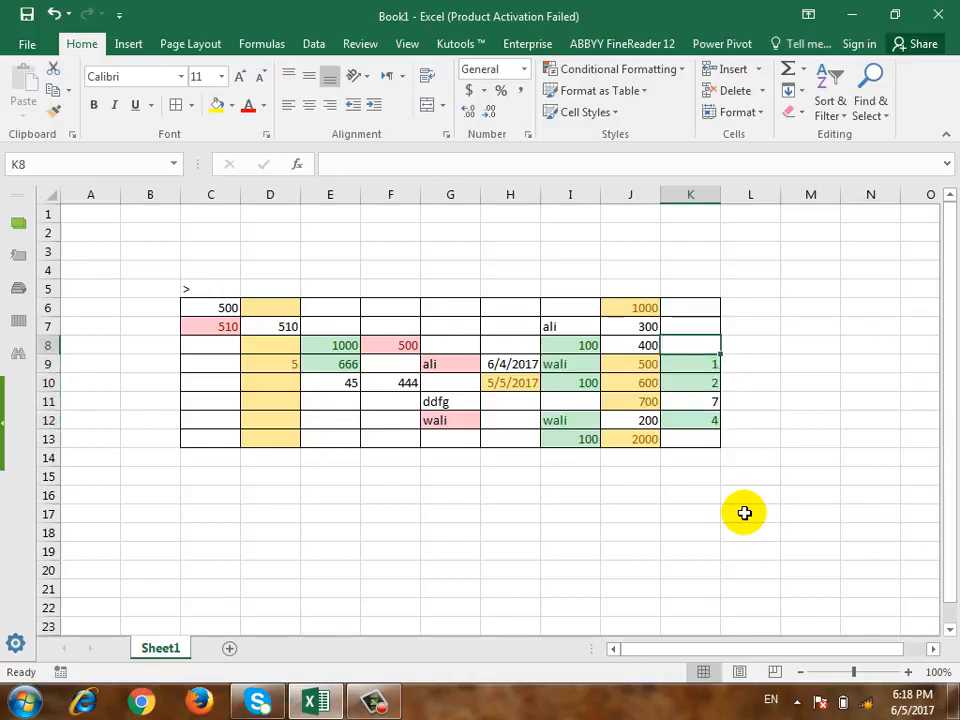
pyautogui.press('Down')
pyautogui.write('6')
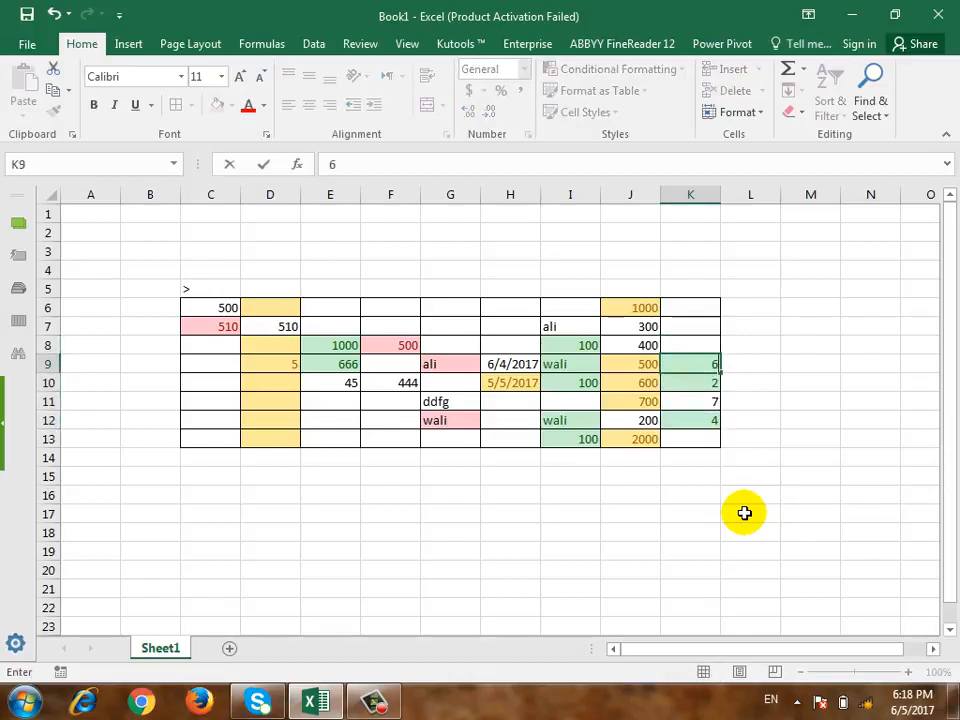
pyautogui.press('Up')
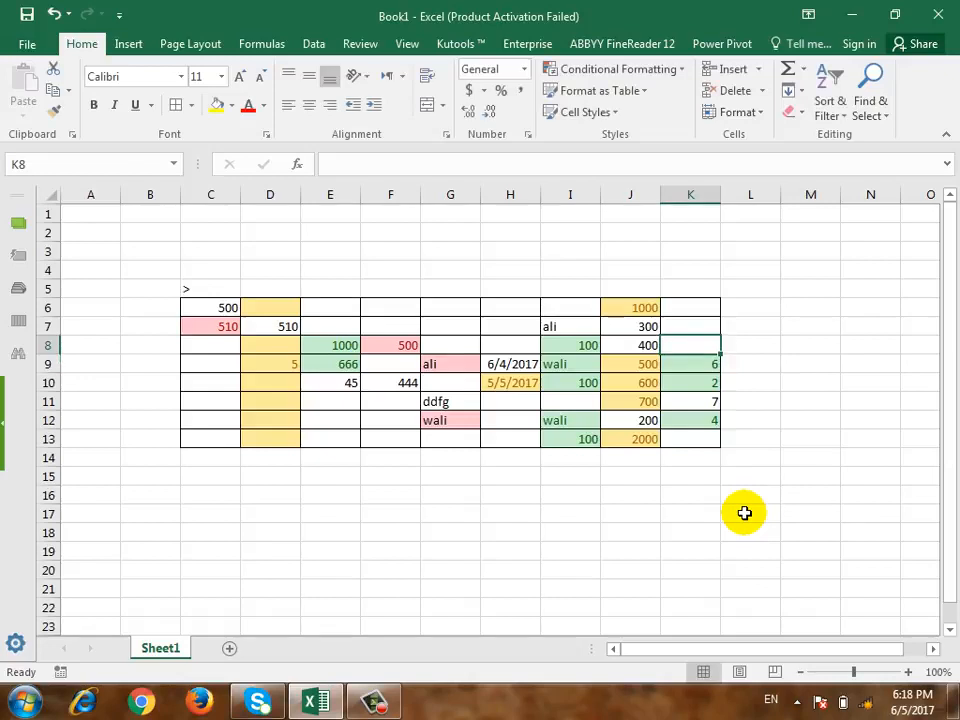
pyautogui.write('3')
pyautogui.press('Up')
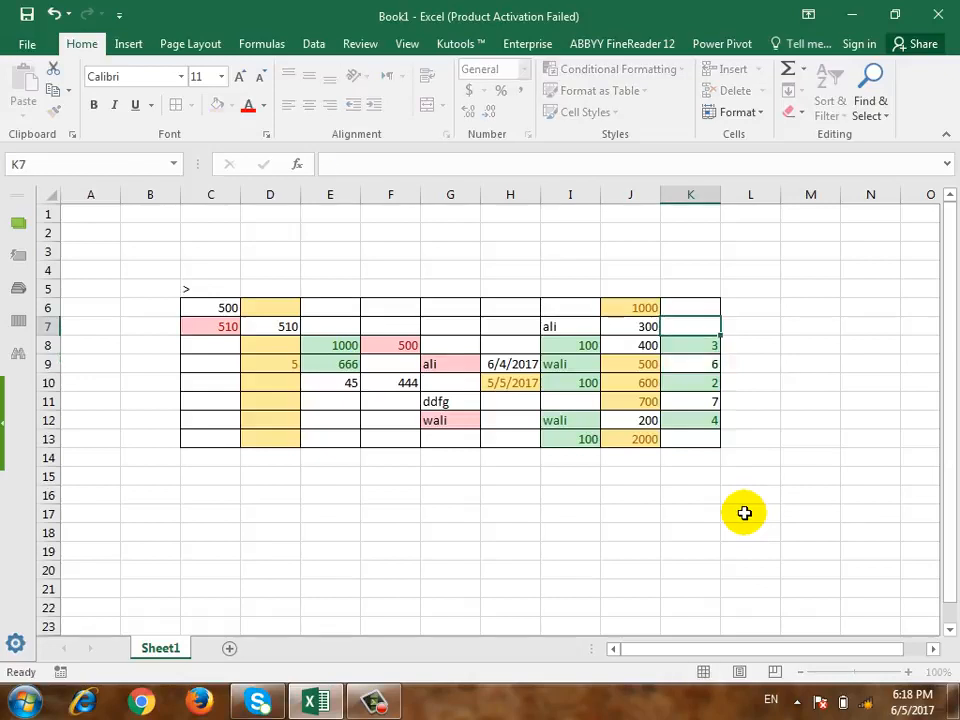
# Examine which cells in K6:K13 the bottom 3 rule highlights.
pyautogui.press('Down')
pyautogui.press('Up')
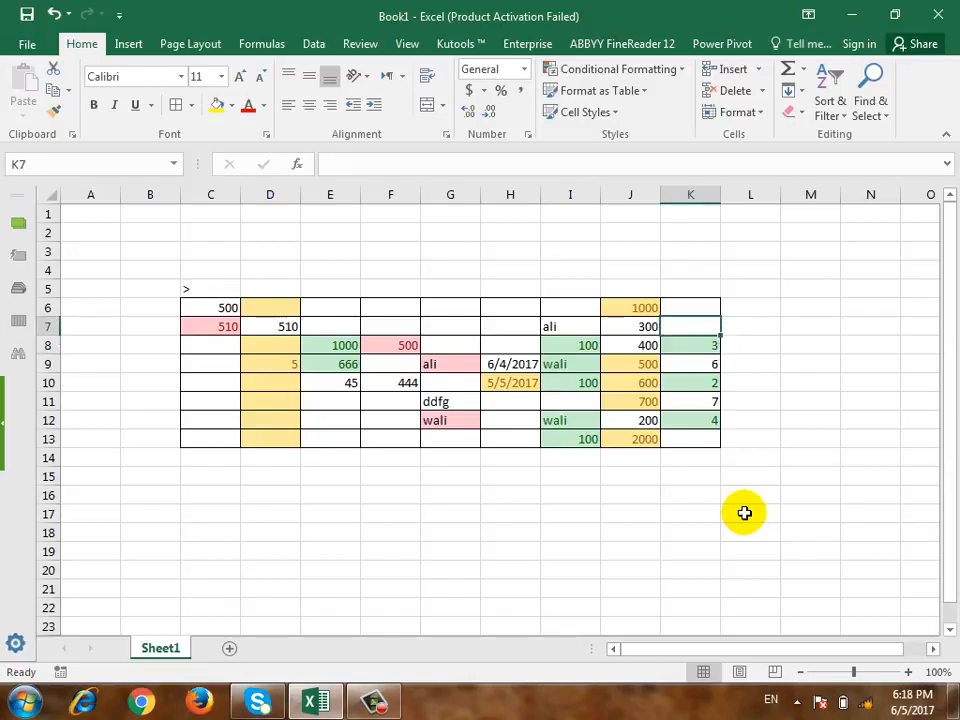
pyautogui.press('Down')
pyautogui.press('Down')
pyautogui.press('Down')
pyautogui.press('Down')
pyautogui.press('Down')
pyautogui.press('Down')
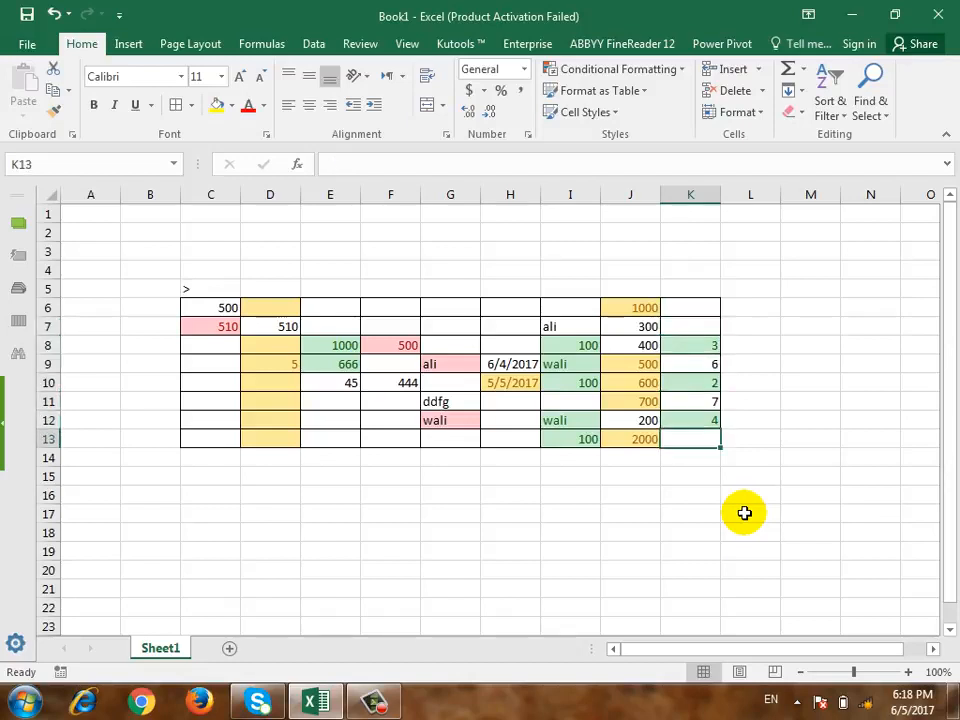
pyautogui.press('Up')
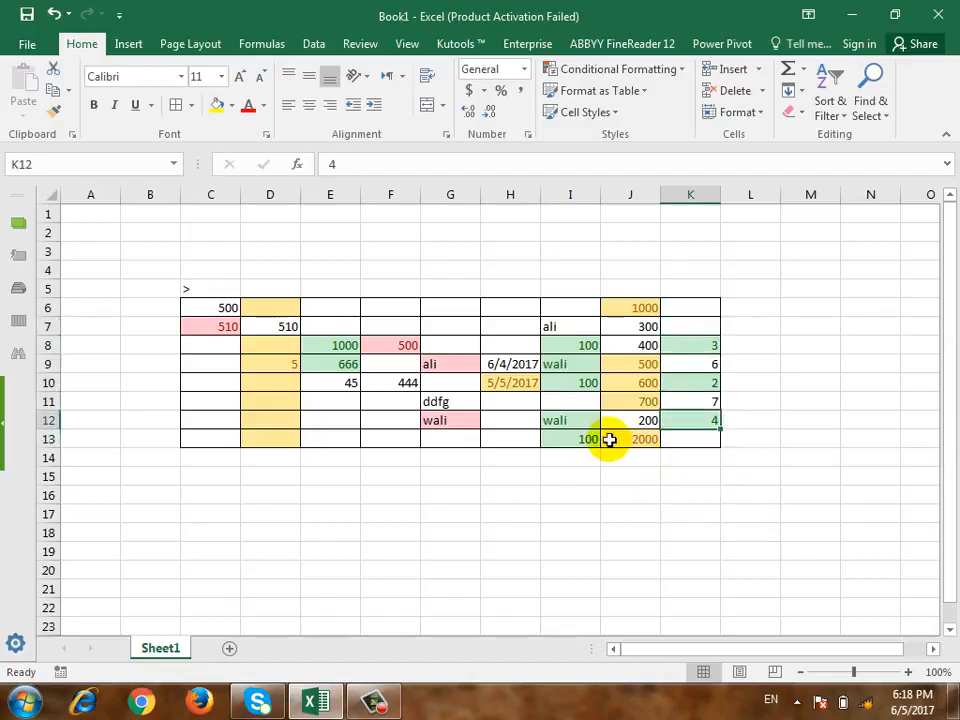
pyautogui.click(674, 364)
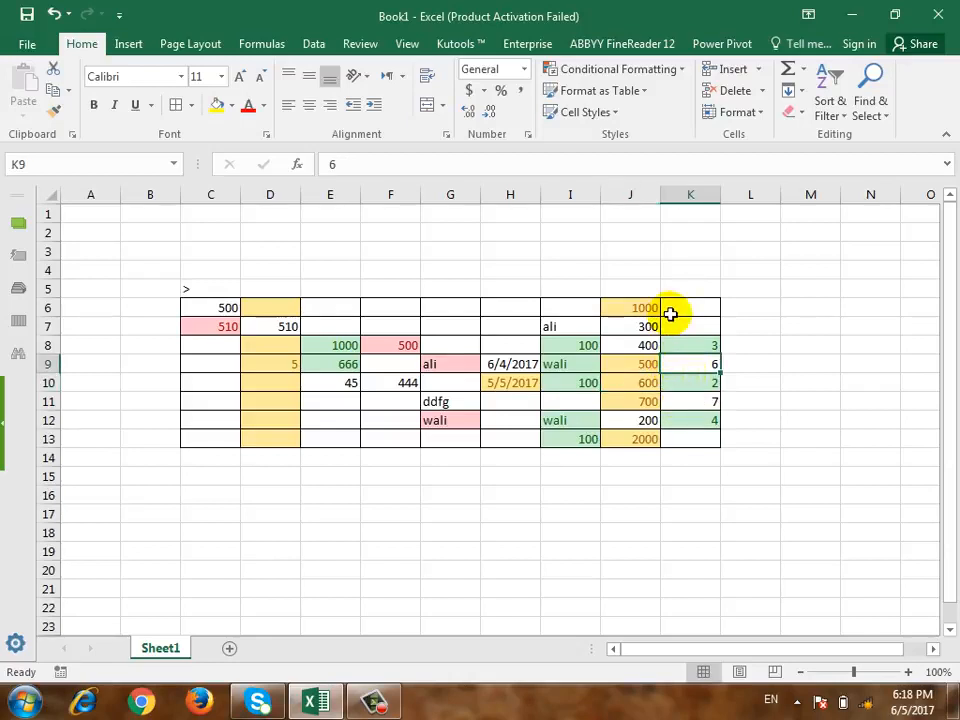
pyautogui.moveTo(688, 296); pyautogui.dragTo(685, 440)
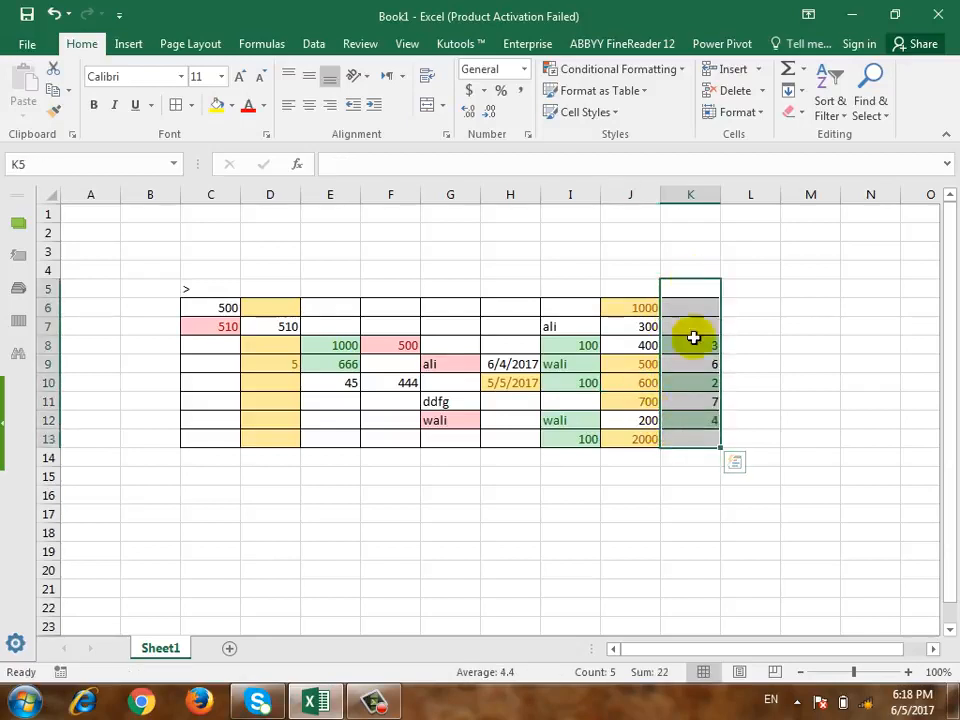
pyautogui.moveTo(746, 304); pyautogui.dragTo(746, 440)
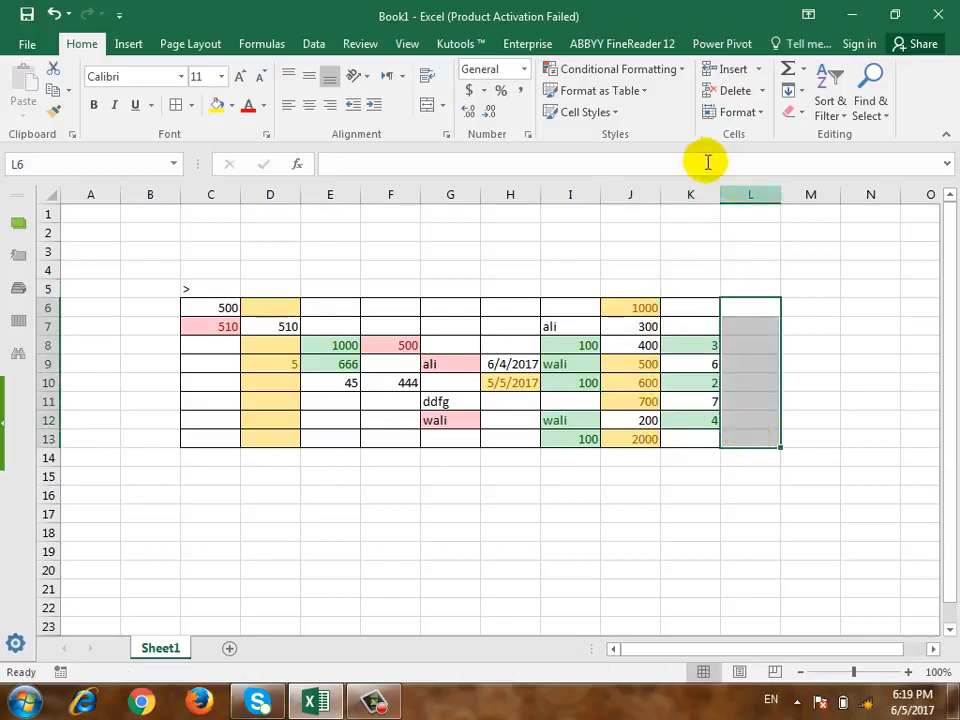
pyautogui.click(630, 70)
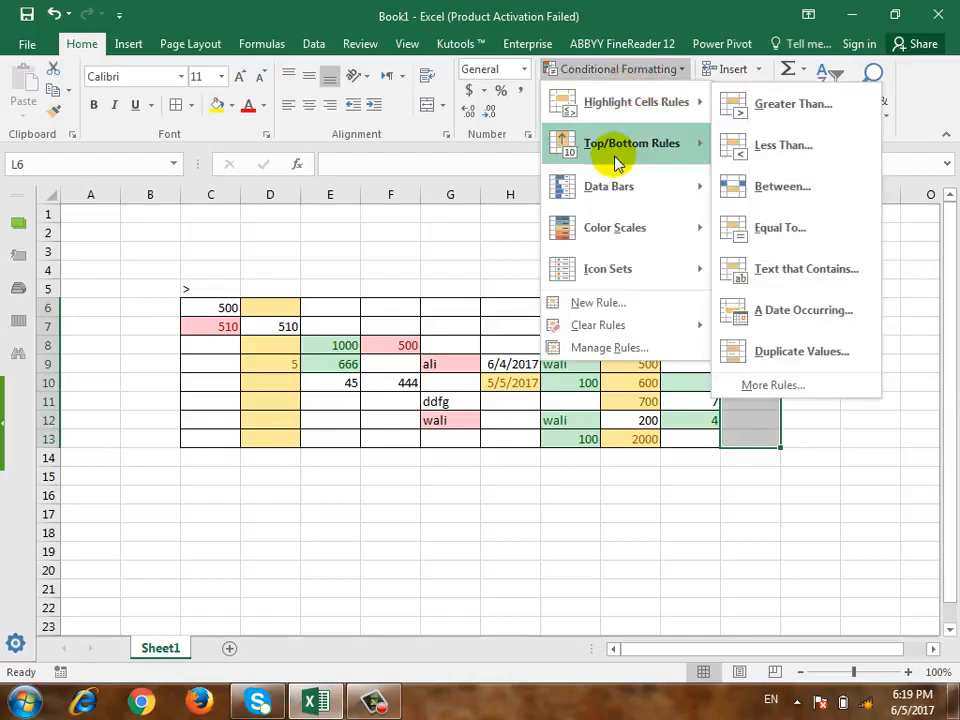
pyautogui.moveTo(620, 150)
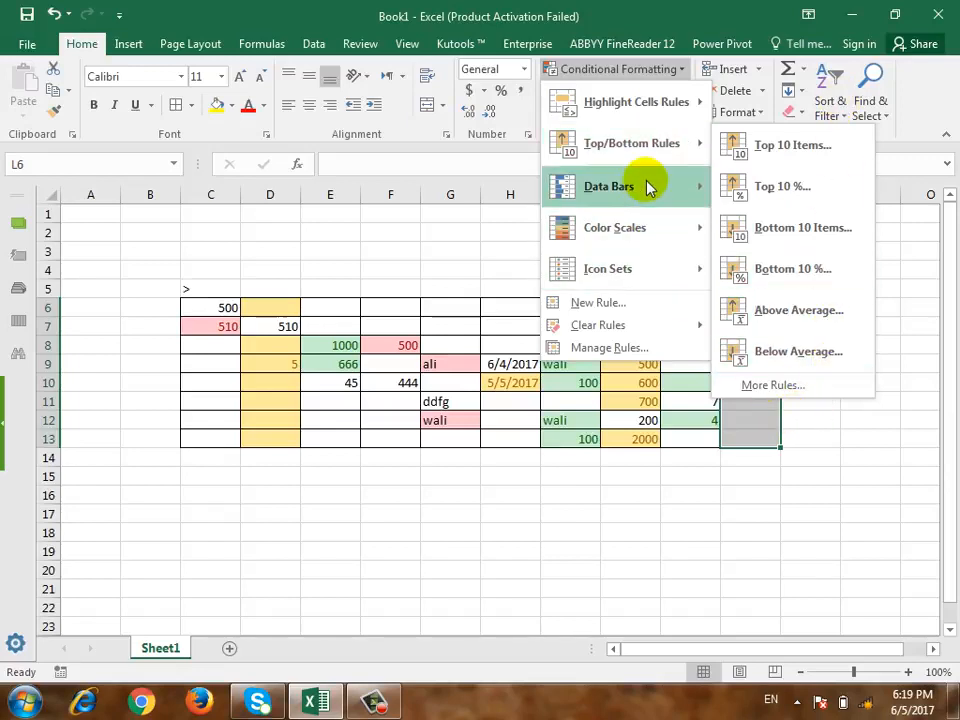
pyautogui.moveTo(650, 190)
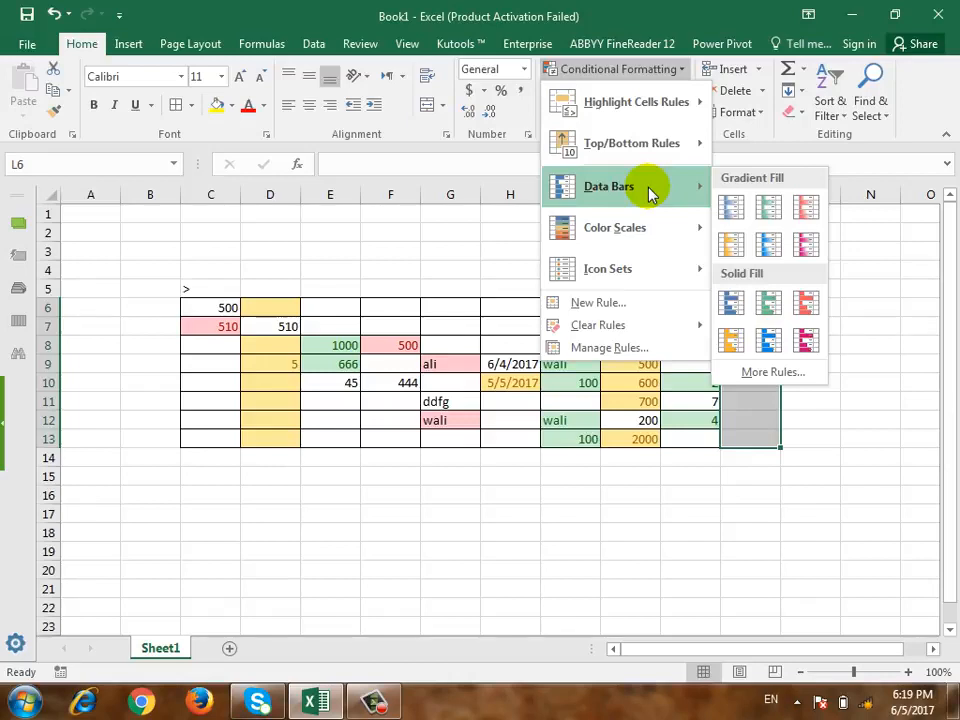
pyautogui.click(550, 546)
# Apply blue solid fill data bars to the values in J6:J13.
pyautogui.moveTo(634, 305); pyautogui.dragTo(641, 438)
pyautogui.click(665, 70)
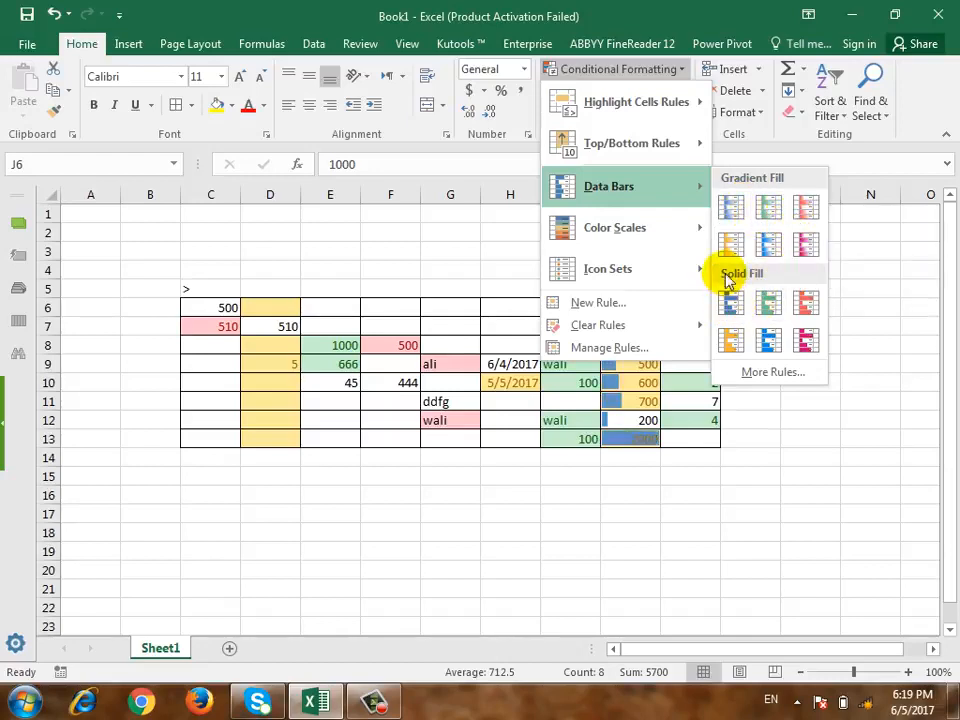
pyautogui.click(731, 302)
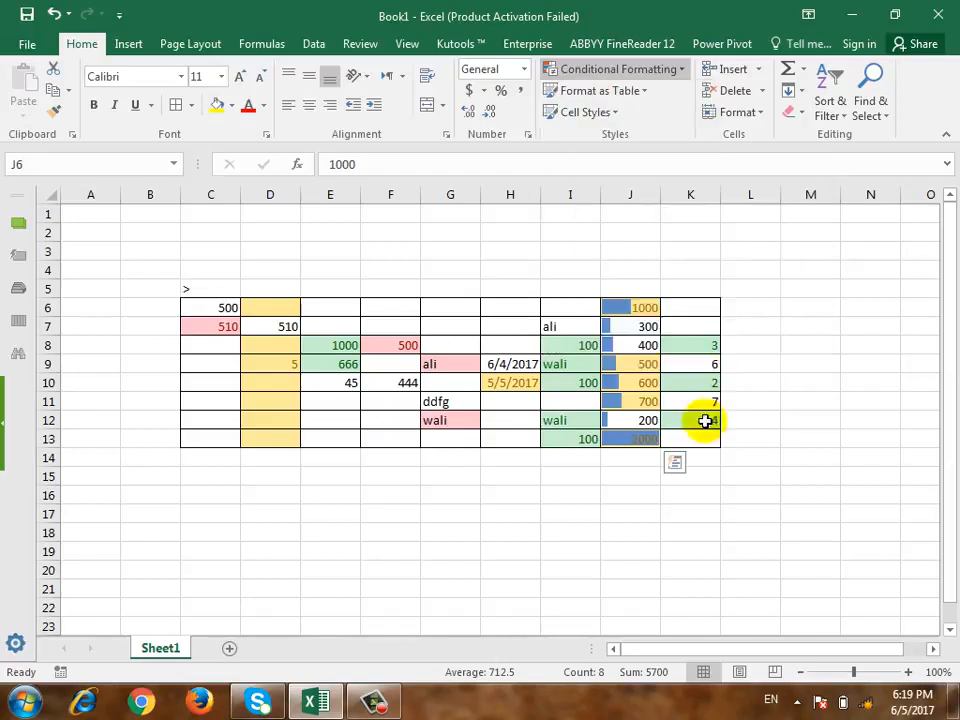
pyautogui.click(626, 536)
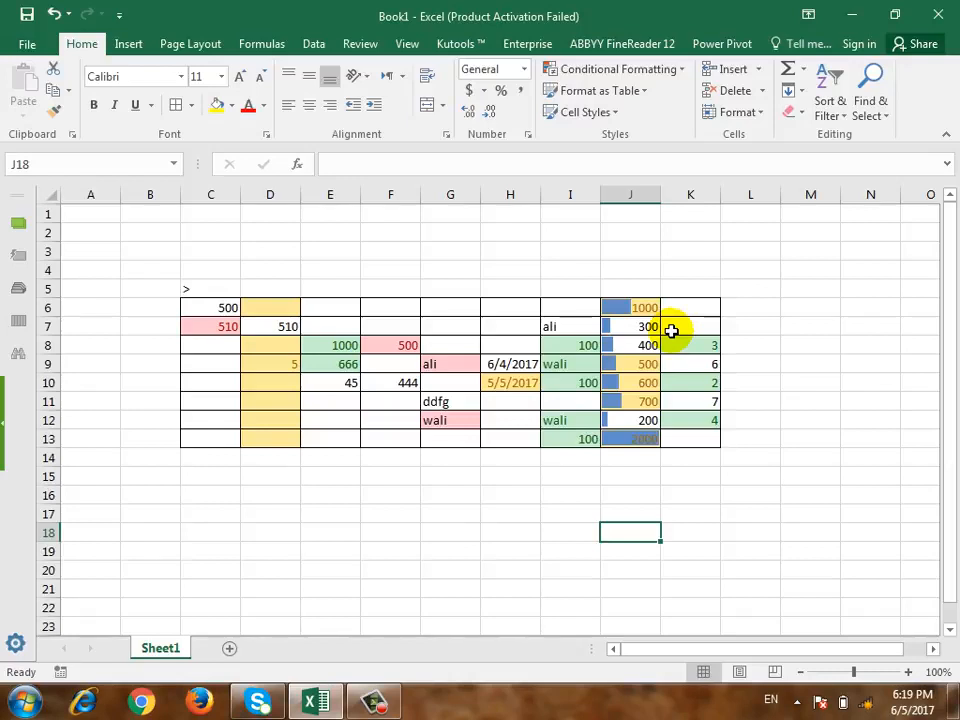
# Change cell J13 to 1200 to test how the data bars rescale.
pyautogui.press('Down')
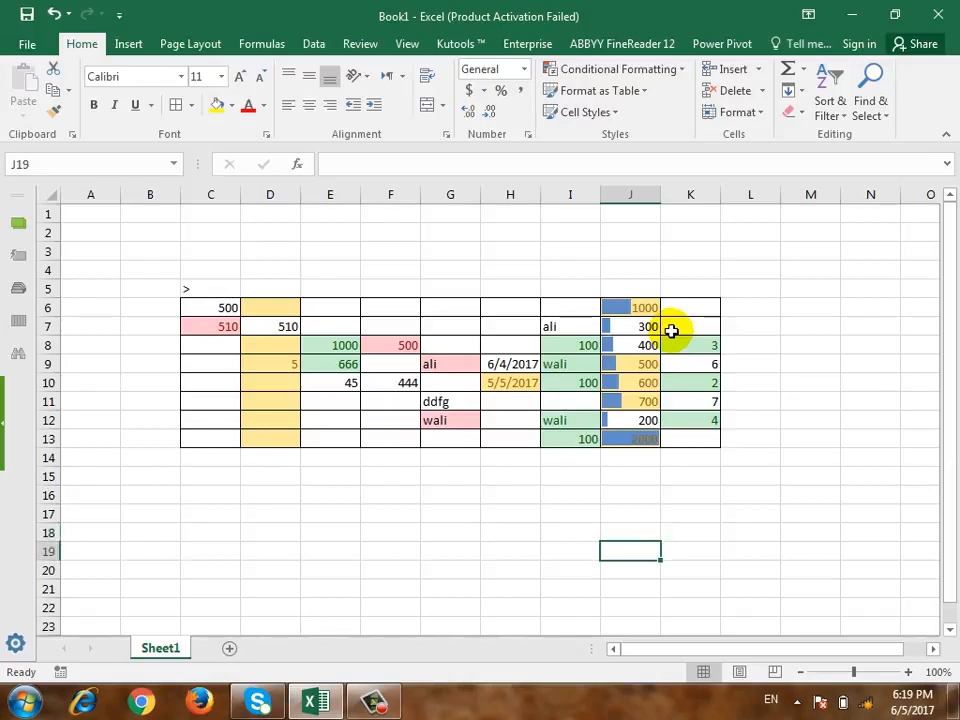
pyautogui.press('Up')
pyautogui.press('Up')
pyautogui.press('Up')
pyautogui.press('Up')
pyautogui.press('Up')
pyautogui.press('Up')
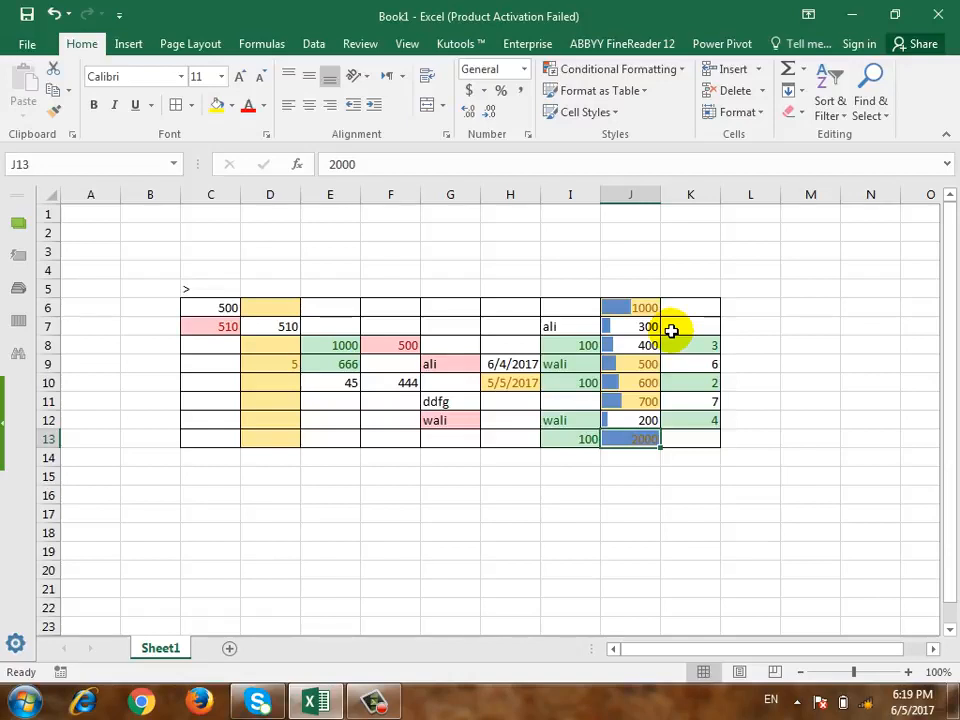
pyautogui.write('120')
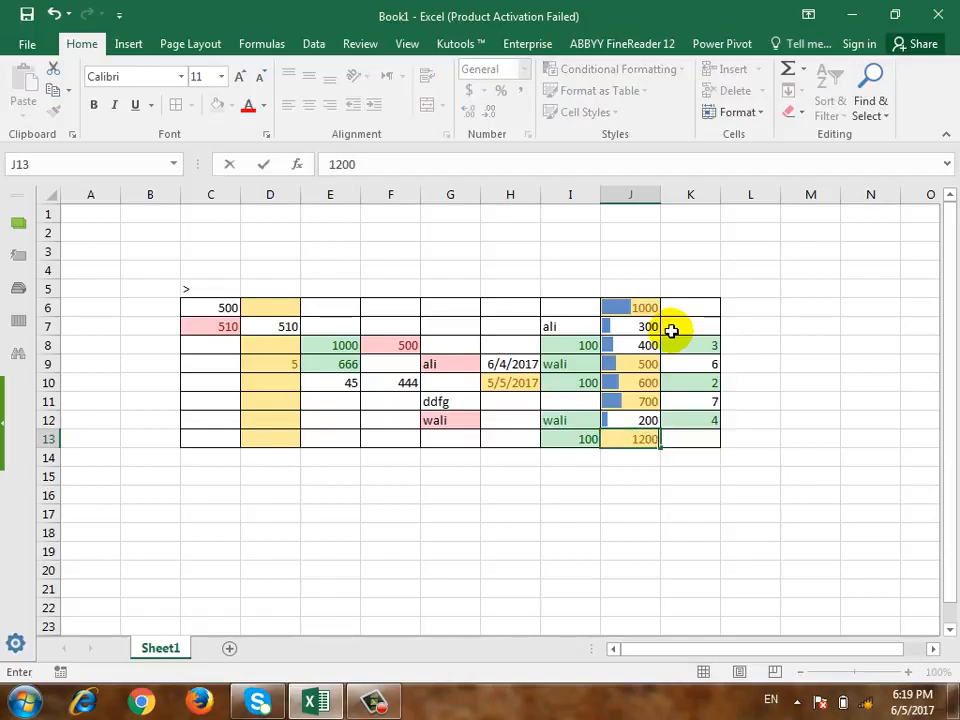
pyautogui.press('Return')
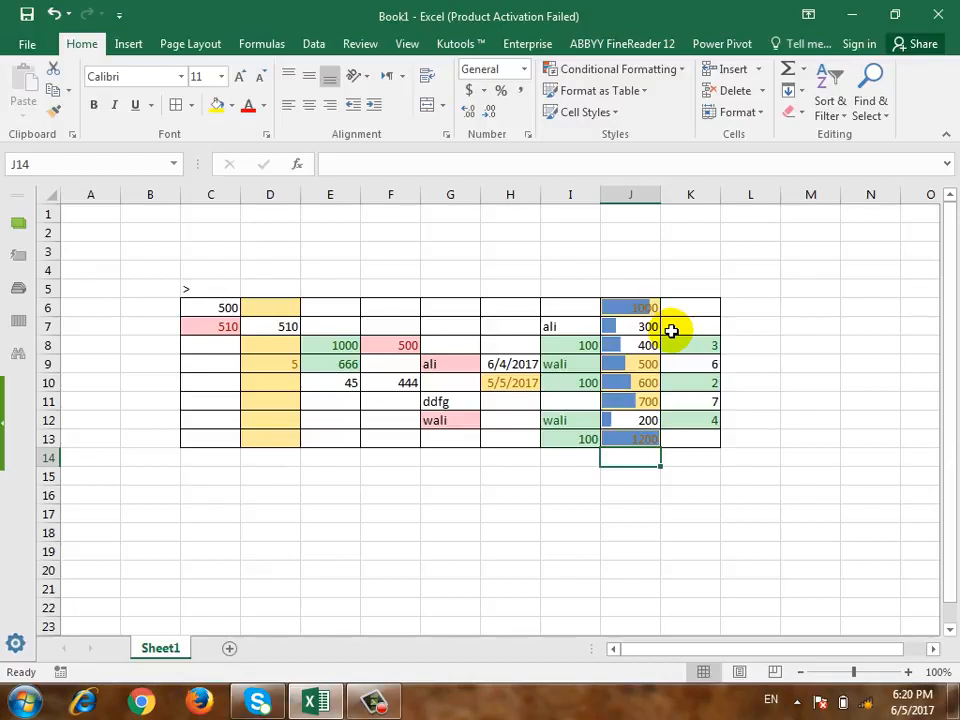
# Apply the Red-White-Blue color scale to the values in K6:K13.
pyautogui.click(592, 385)
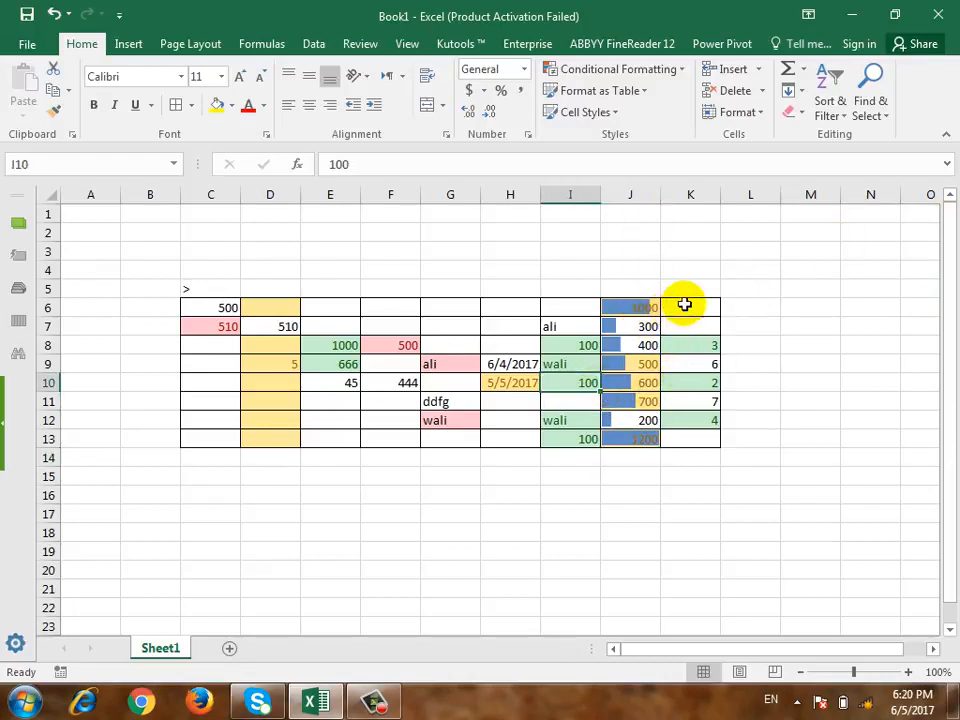
pyautogui.moveTo(684, 304); pyautogui.dragTo(701, 437)
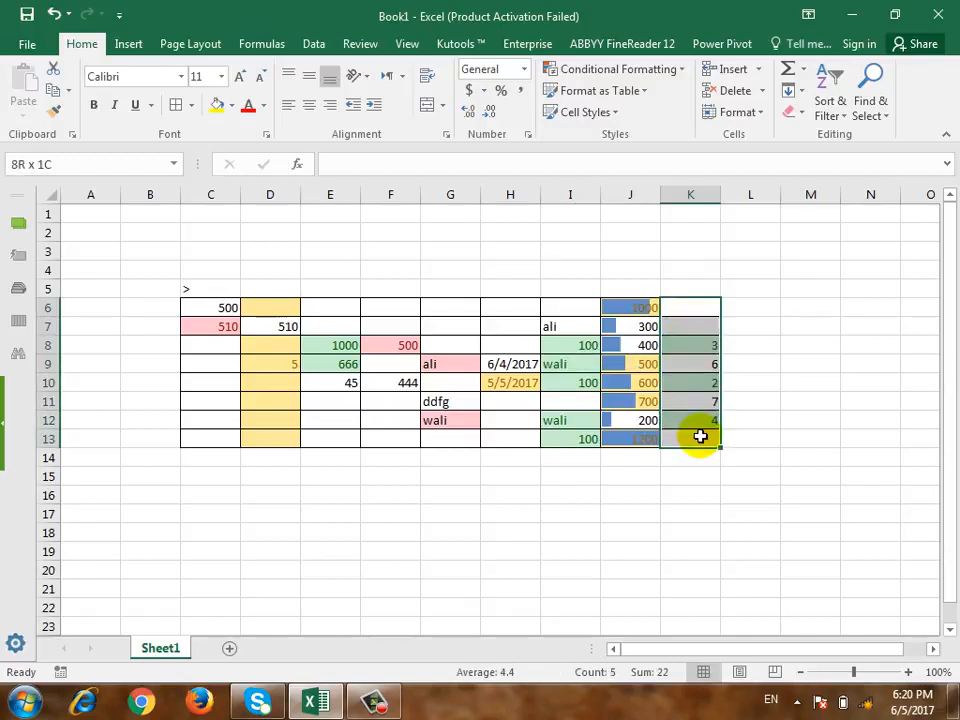
pyautogui.click(653, 70)
pyautogui.moveTo(664, 231)
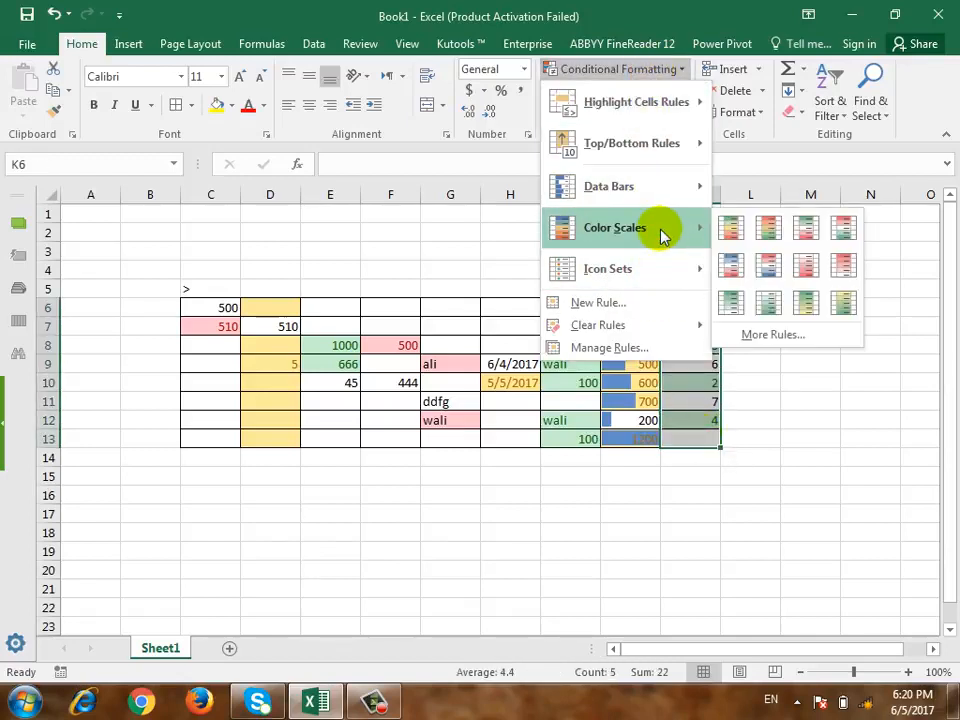
pyautogui.click(766, 273)
pyautogui.click(812, 476)
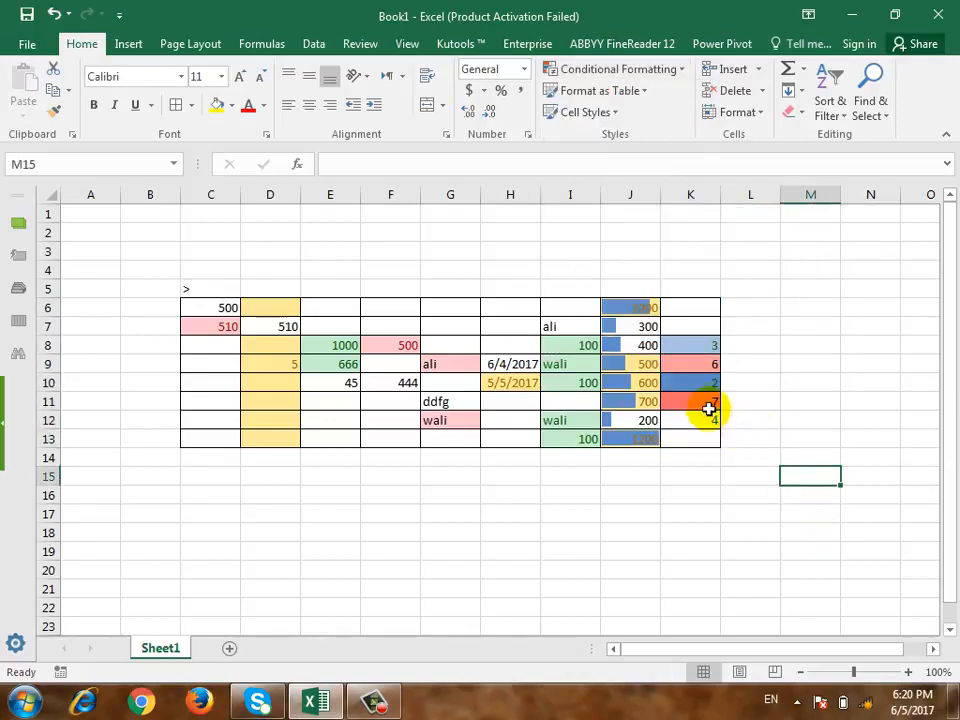
# Enter 7 in cell K7 to test how the color scale shades column K.
pyautogui.click(708, 408)
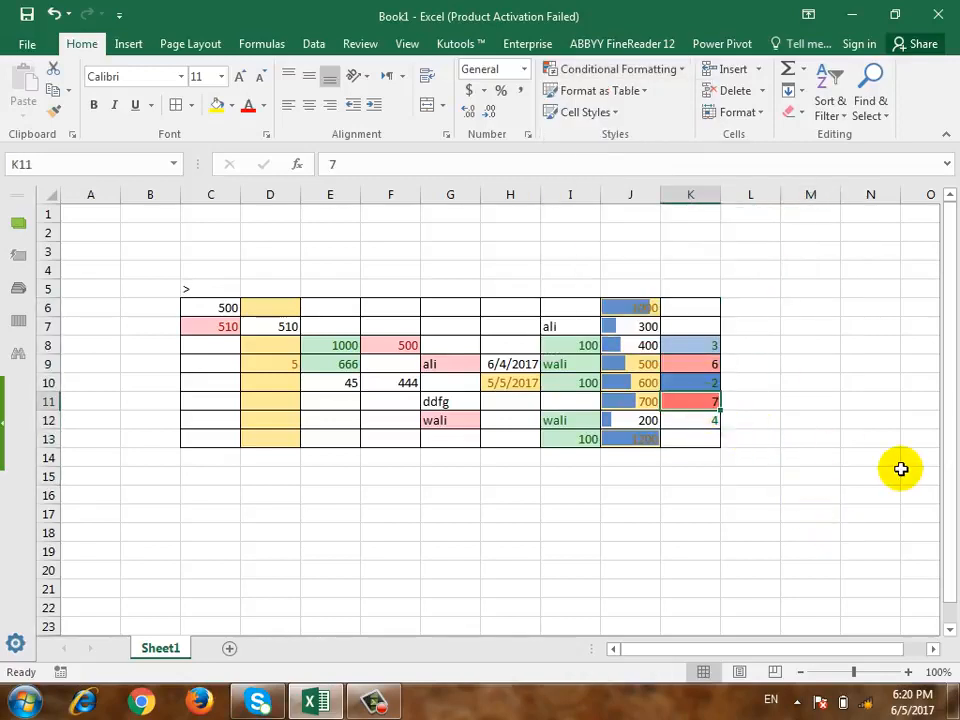
pyautogui.press('Up')
pyautogui.press('Up')
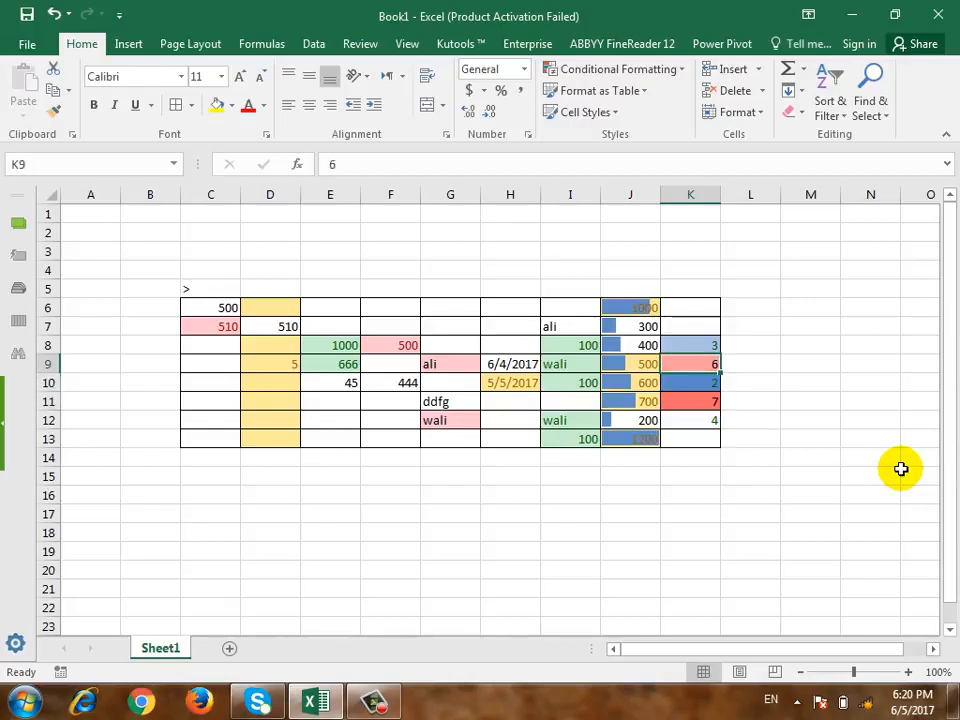
pyautogui.press('Down')
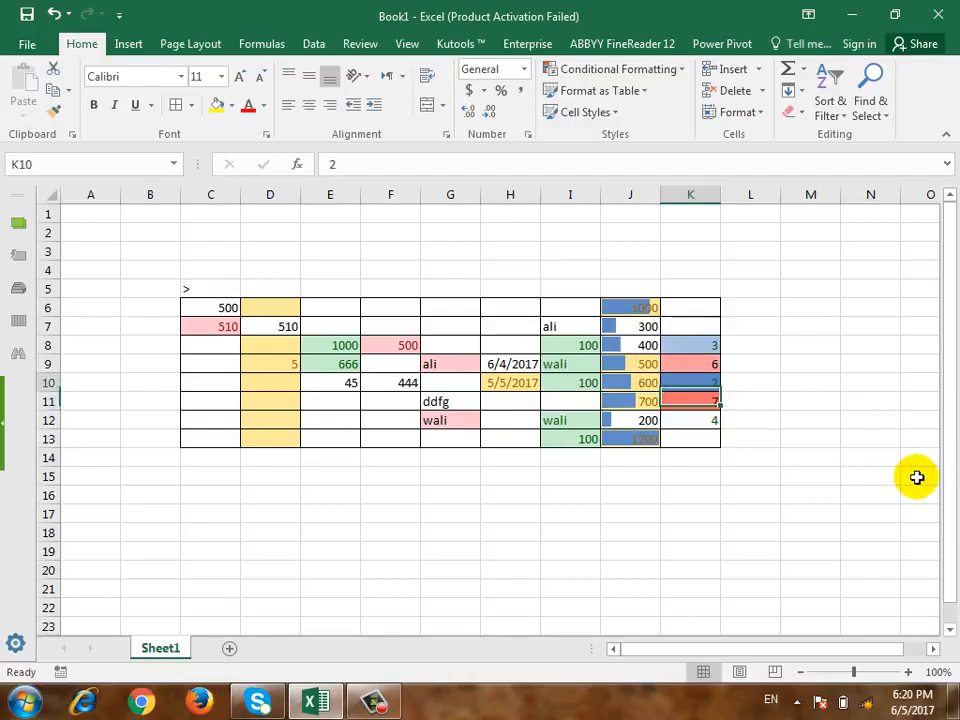
pyautogui.press('Up')
pyautogui.press('Up')
pyautogui.press('Up')
pyautogui.write('7')
pyautogui.press('Down')
pyautogui.press('Down')
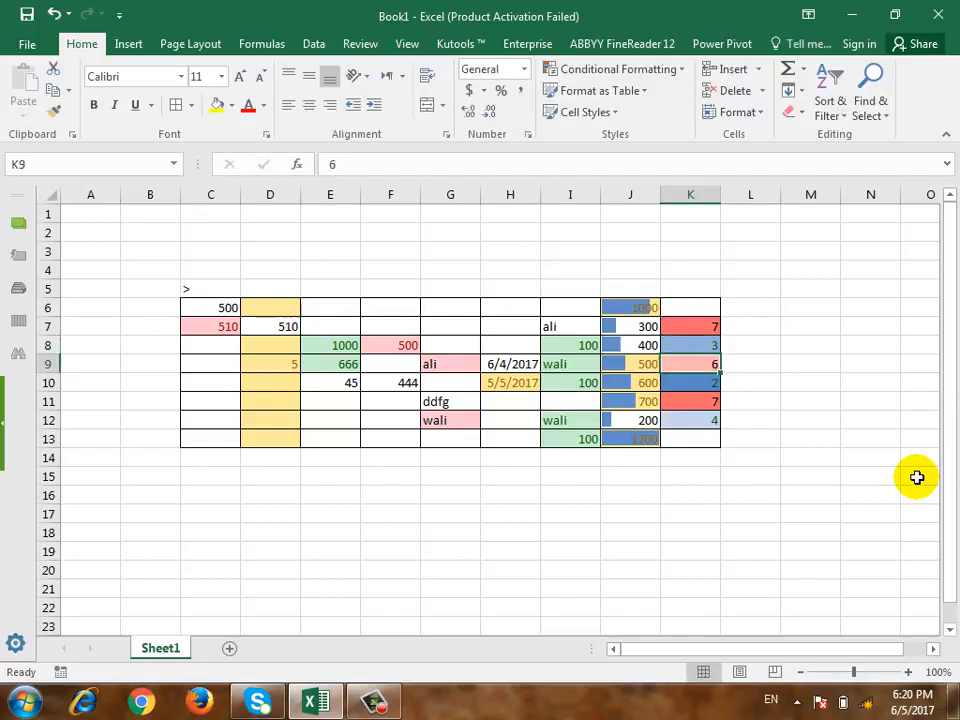
# Enter 9 in cell K6 and compare its color scale shading with the cells just below it.
pyautogui.press('Up')
pyautogui.press('Up')
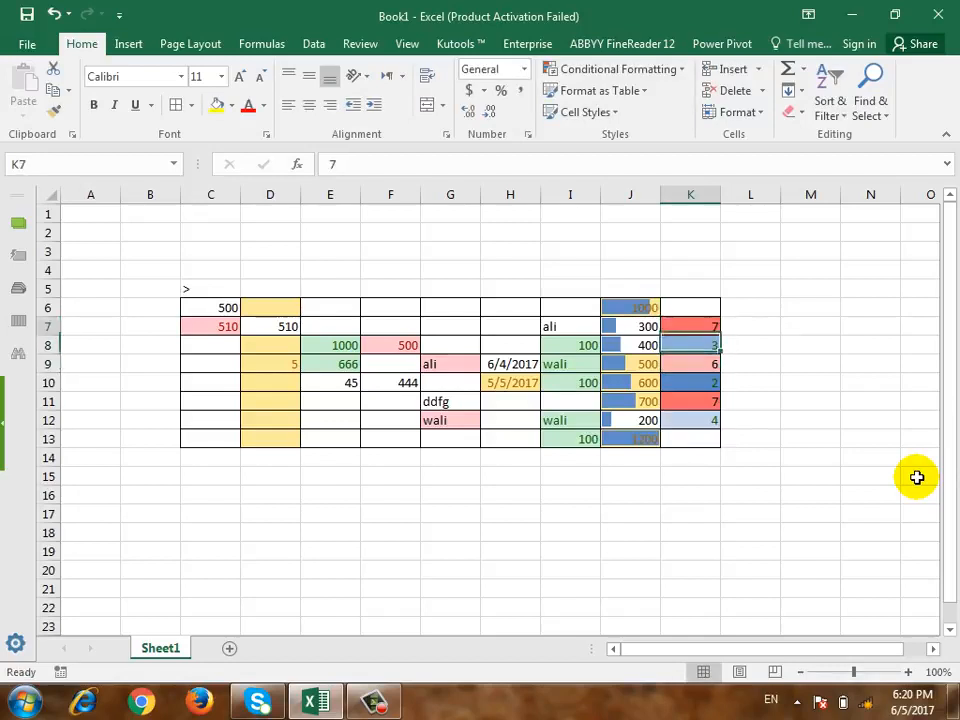
pyautogui.press('Up')
pyautogui.write('9')
pyautogui.press('Down')
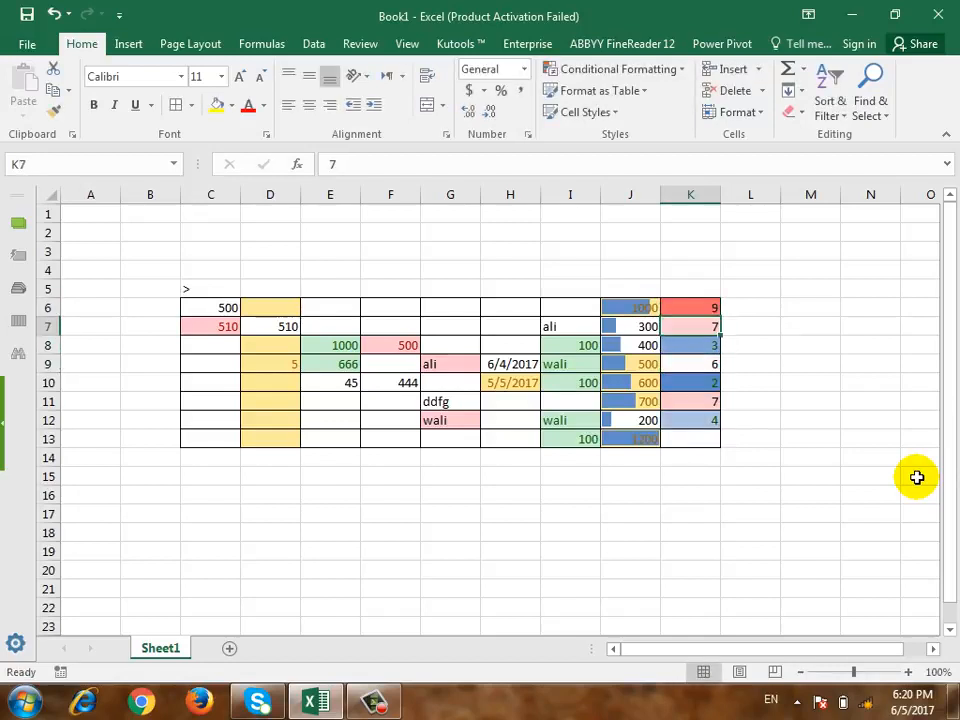
pyautogui.press('Up')
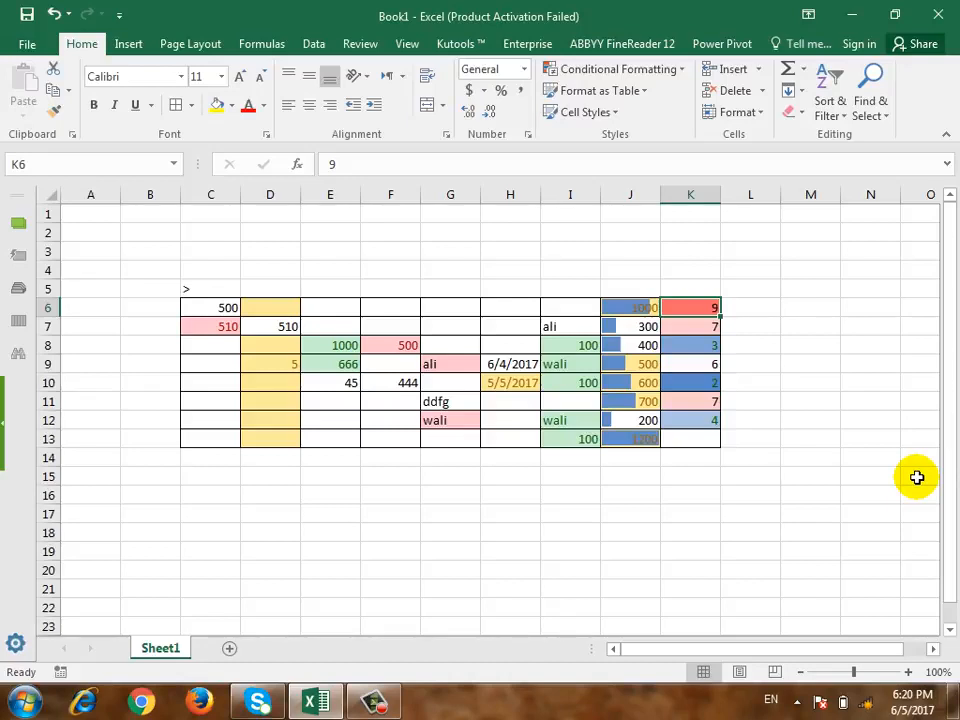
pyautogui.press('Down')
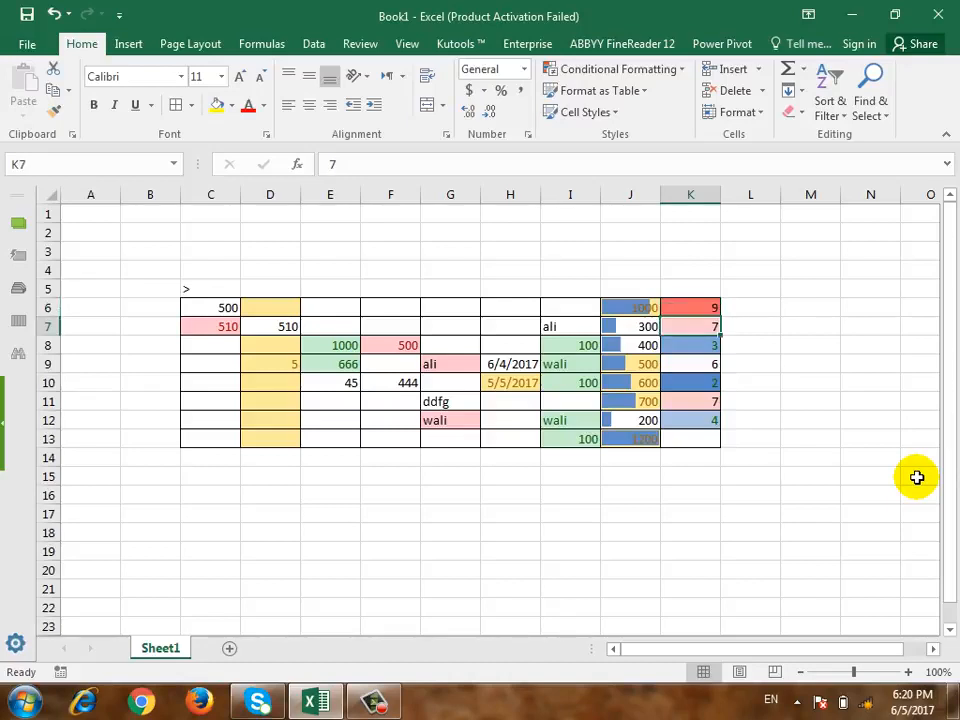
pyautogui.press('Down')
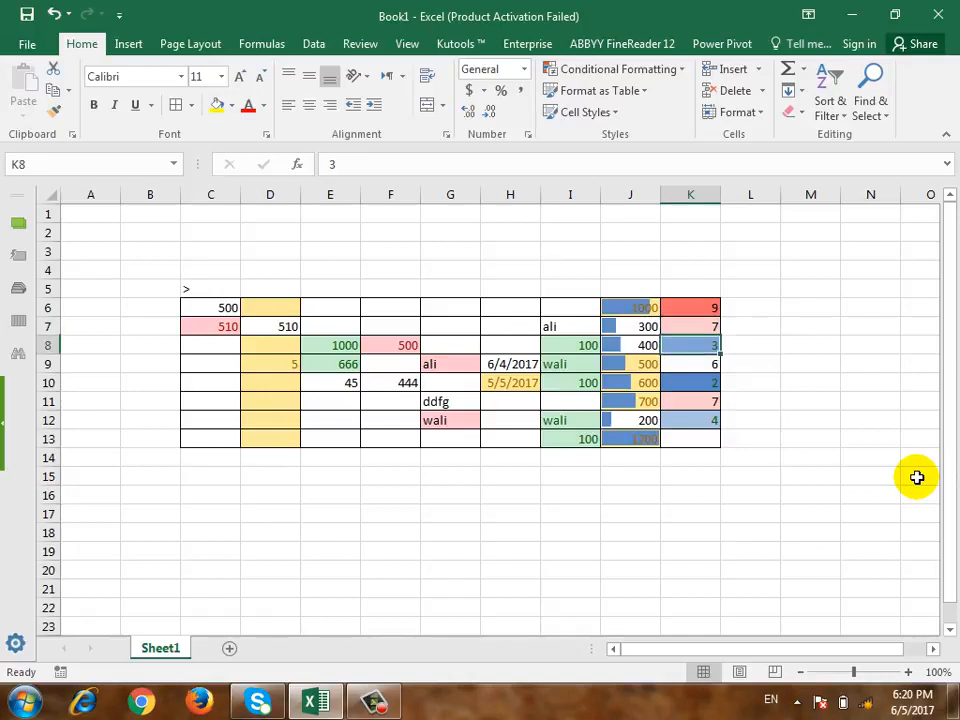
pyautogui.press('Up')
pyautogui.press('Up')
pyautogui.press('Up')
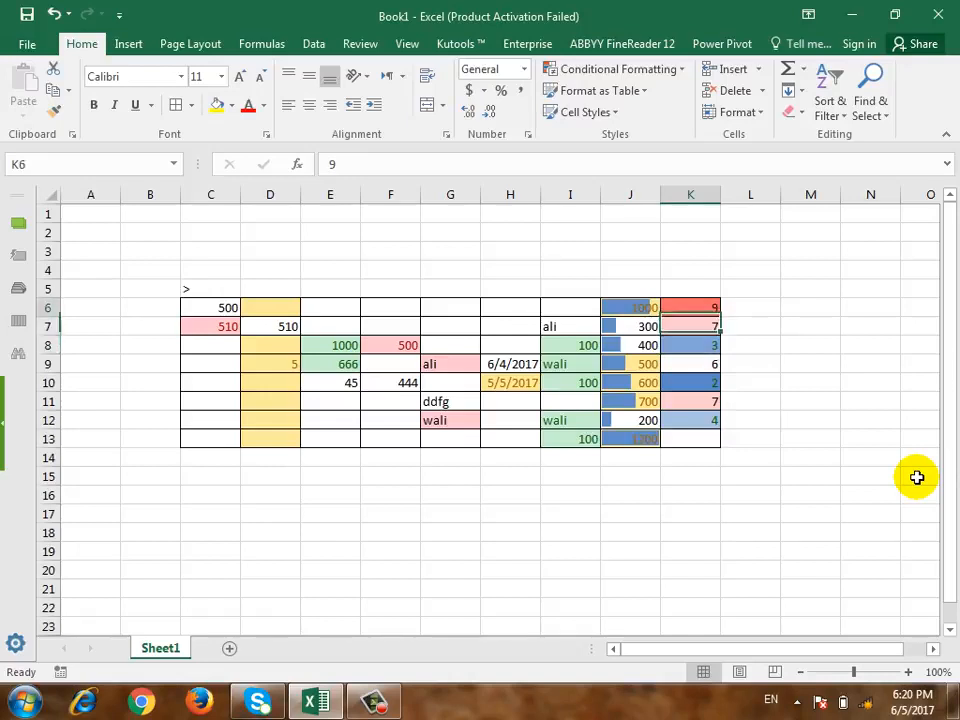
# Enter 200 in cell K13 to test the color scale with a much larger value.
pyautogui.press('Down')
pyautogui.press('Down')
pyautogui.press('Down')
pyautogui.press('Down')
pyautogui.press('Down')
pyautogui.press('Down')
pyautogui.press('Down')
pyautogui.press('Down')
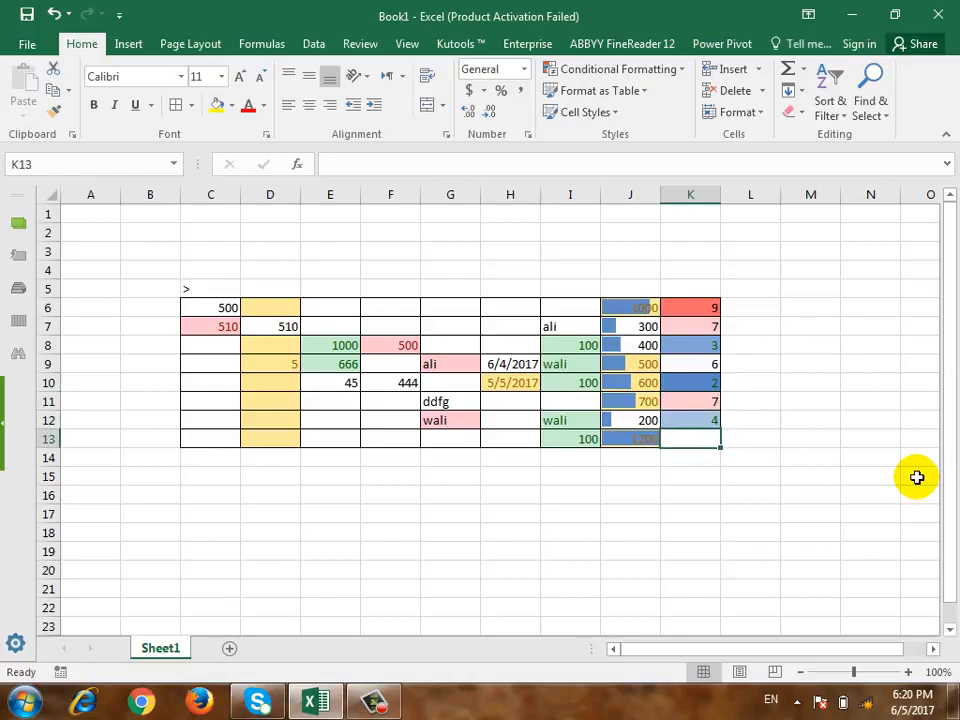
pyautogui.write('200')
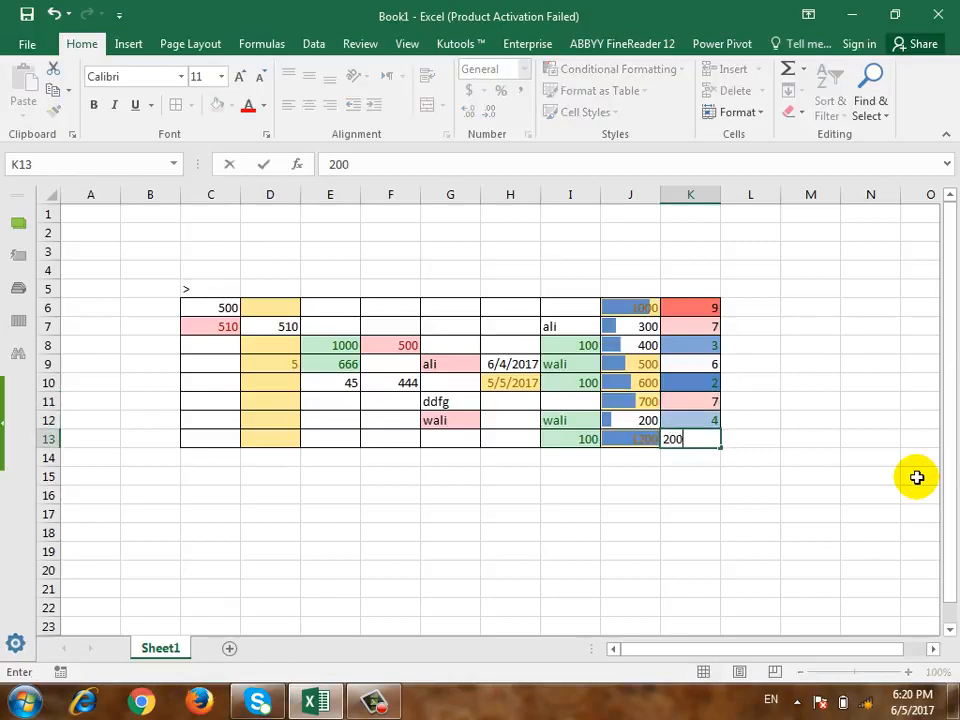
pyautogui.press('Return')
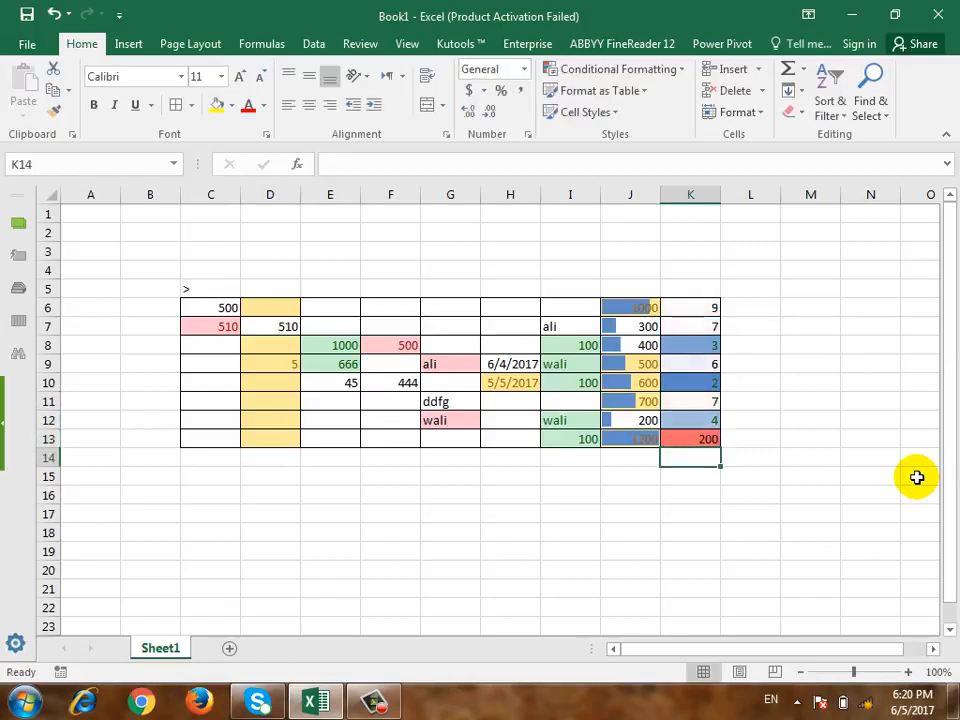
# Examine the color scale shading of the cells in column K above K13.
pyautogui.press('Up')
pyautogui.press('Up')
pyautogui.press('Up')
pyautogui.press('Up')
pyautogui.press('Up')
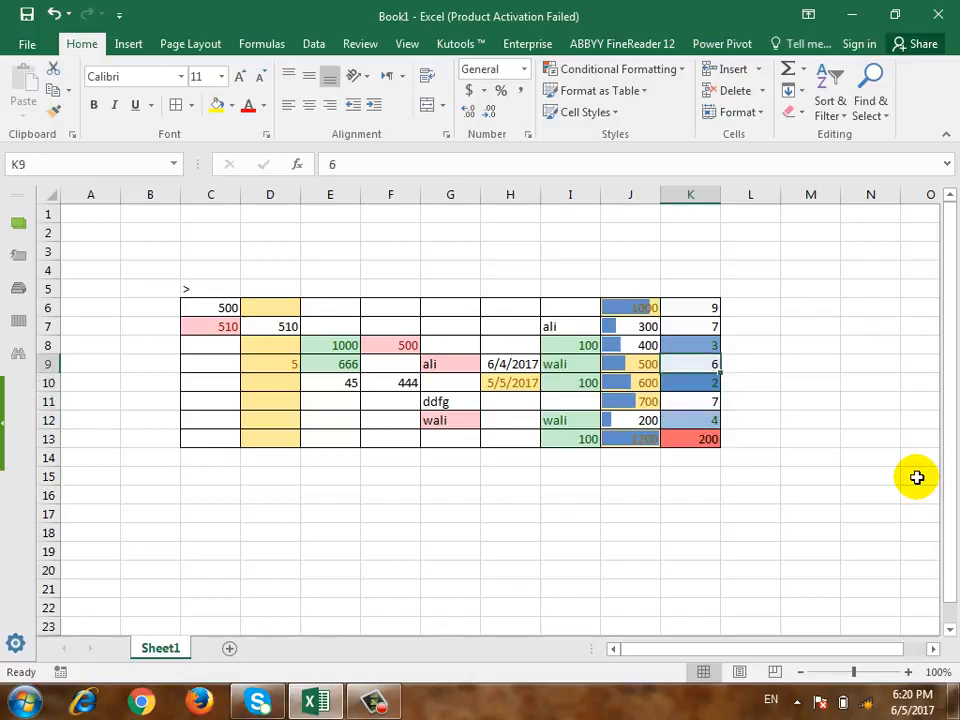
pyautogui.press('Down')
pyautogui.press('Down')
pyautogui.press('Up')
pyautogui.press('Up')
pyautogui.press('Up')
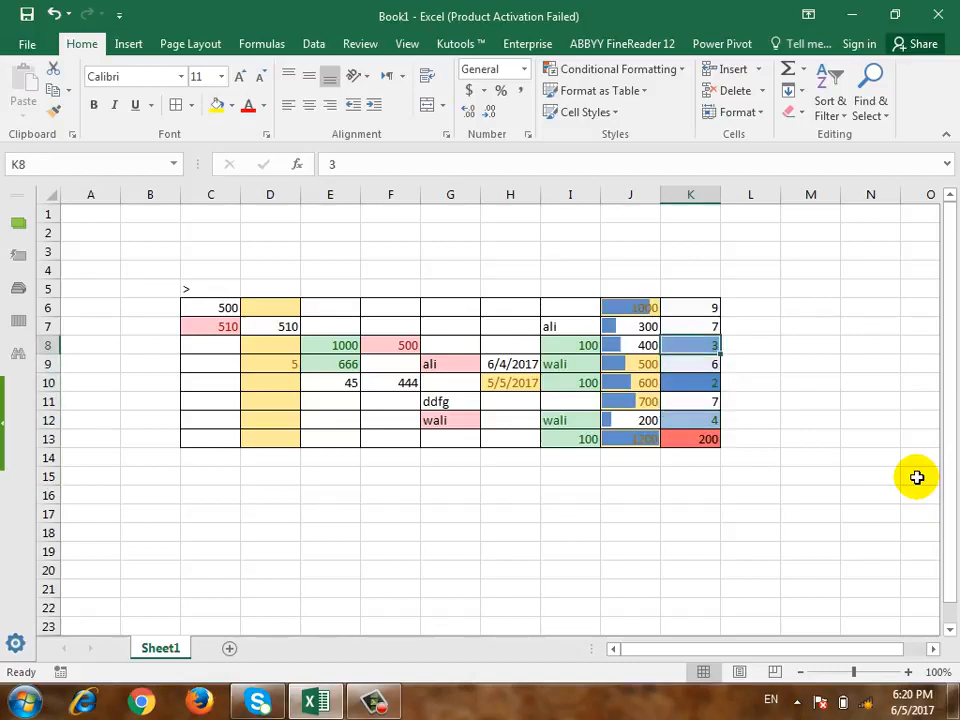
pyautogui.press('Down')
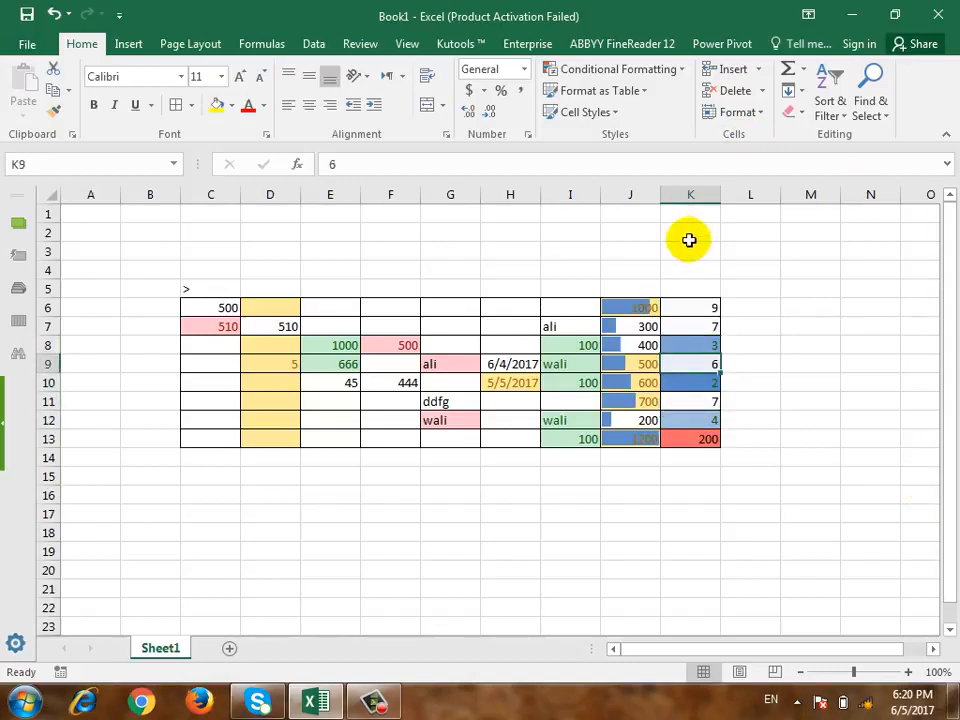
pyautogui.moveTo(701, 313); pyautogui.dragTo(701, 444)
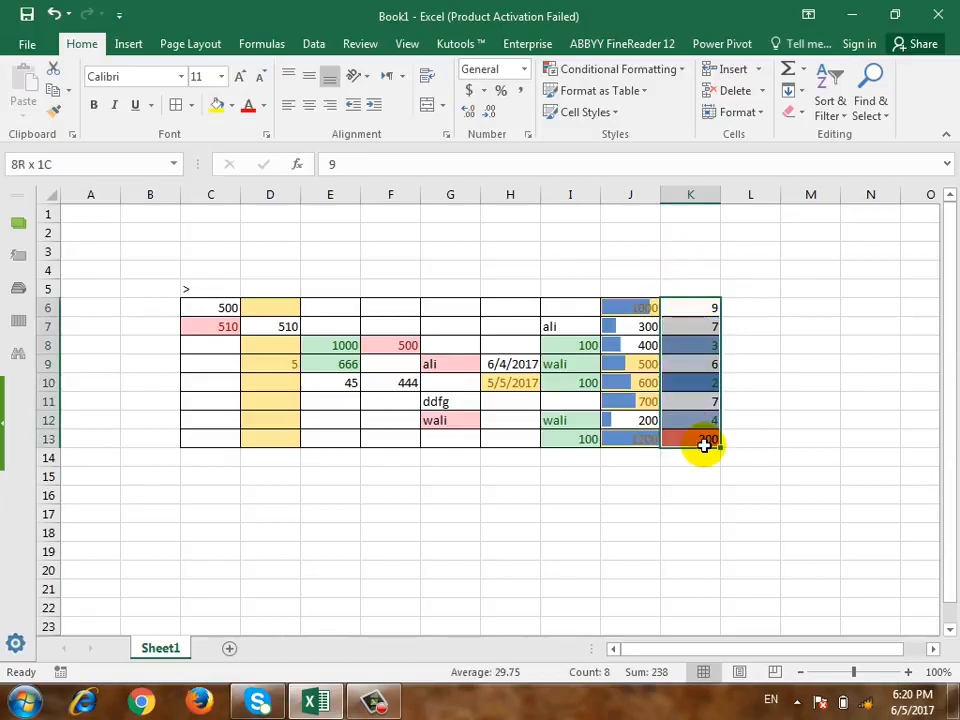
pyautogui.click(660, 67)
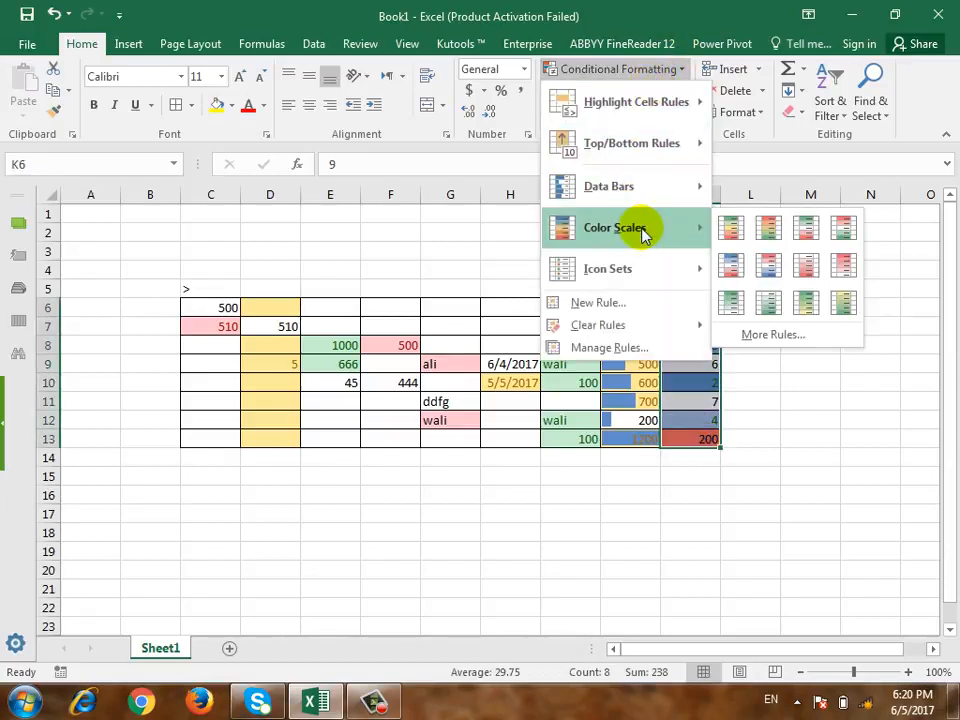
pyautogui.moveTo(627, 270)
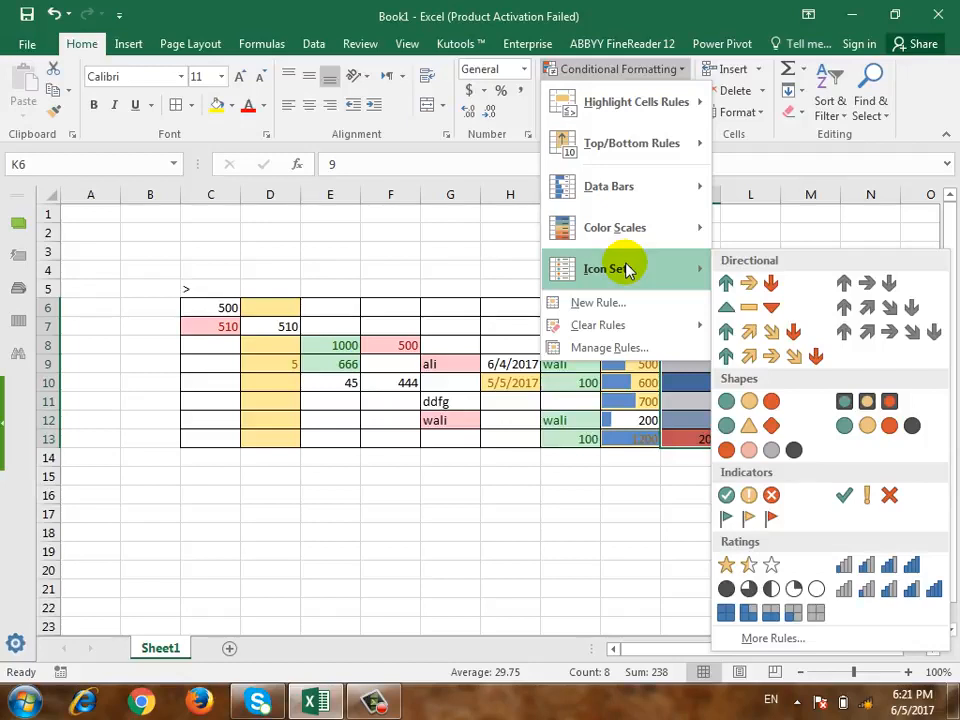
pyautogui.click(483, 467)
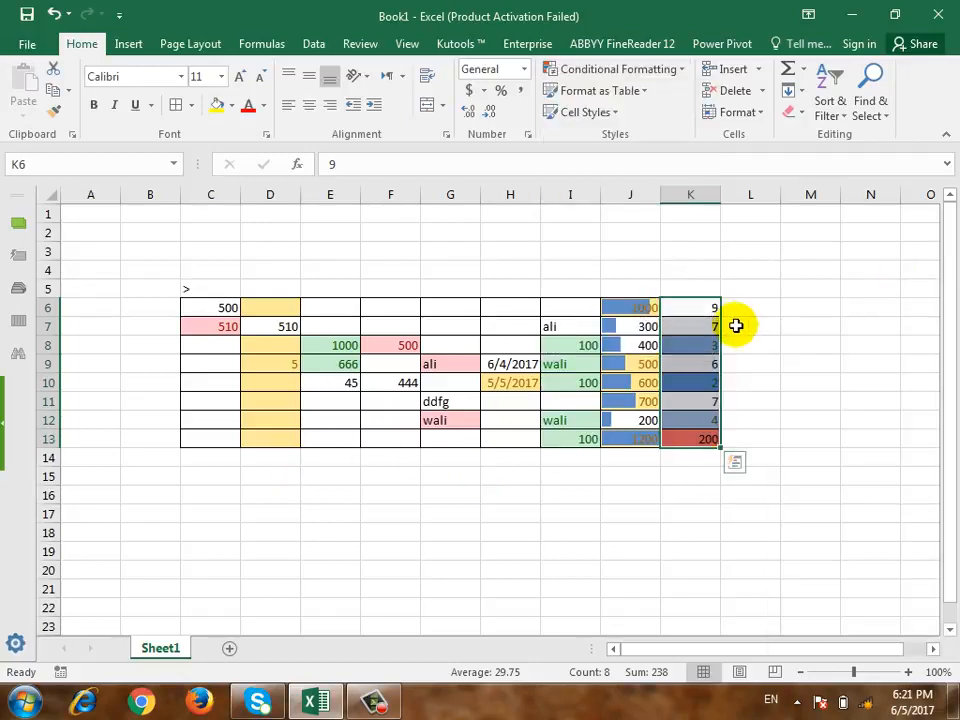
# Apply the directional icon set with three green, yellow and red arrows to cells L6:L13.
pyautogui.moveTo(754, 306); pyautogui.dragTo(764, 438)
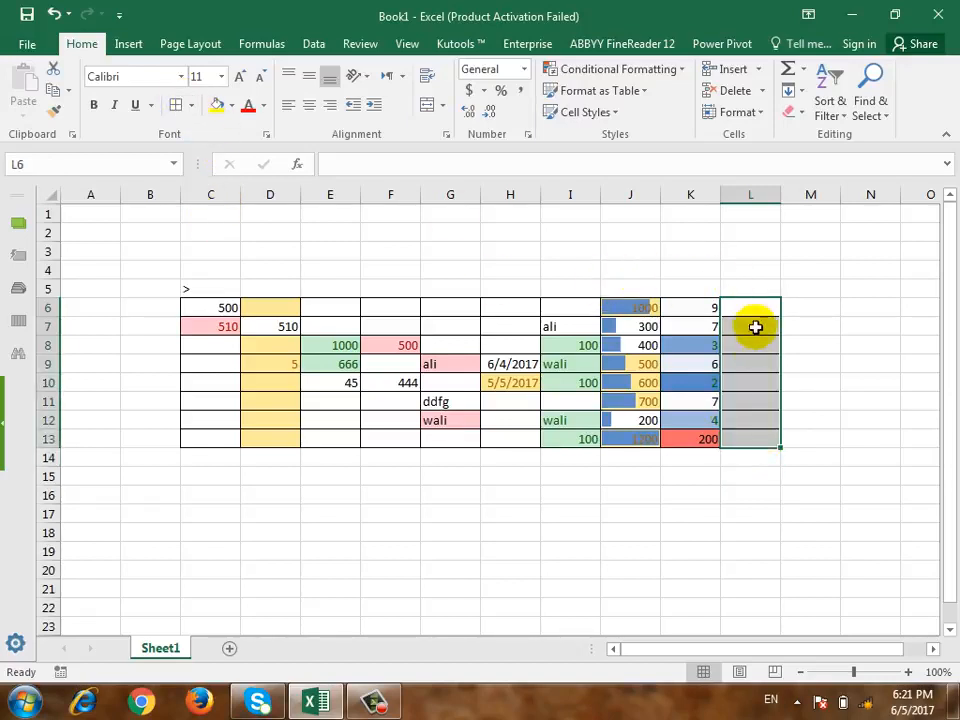
pyautogui.click(660, 70)
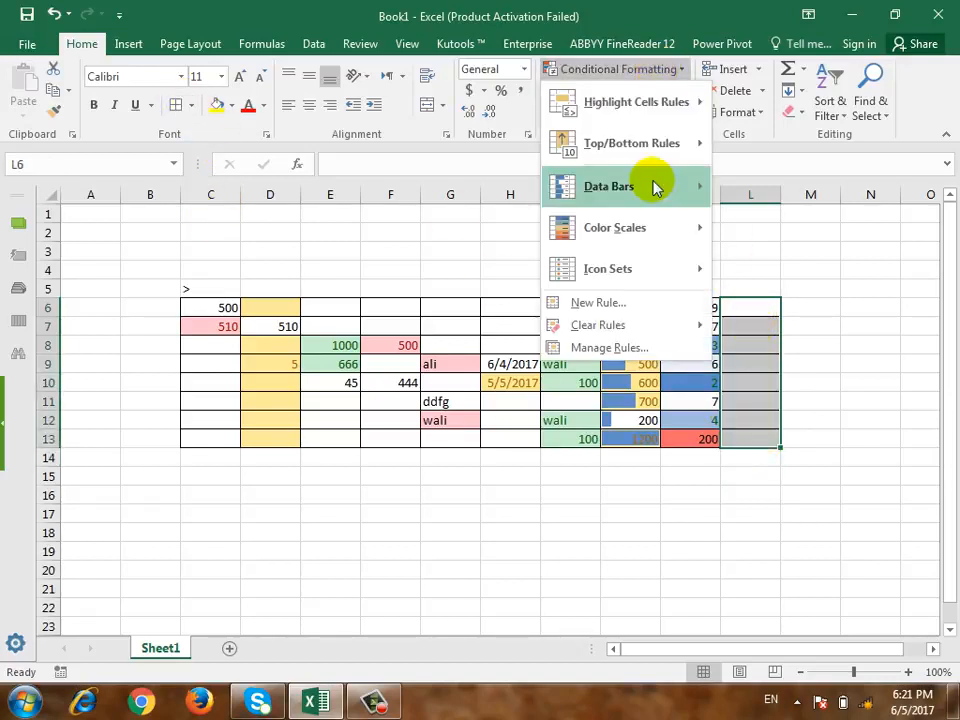
pyautogui.moveTo(643, 276)
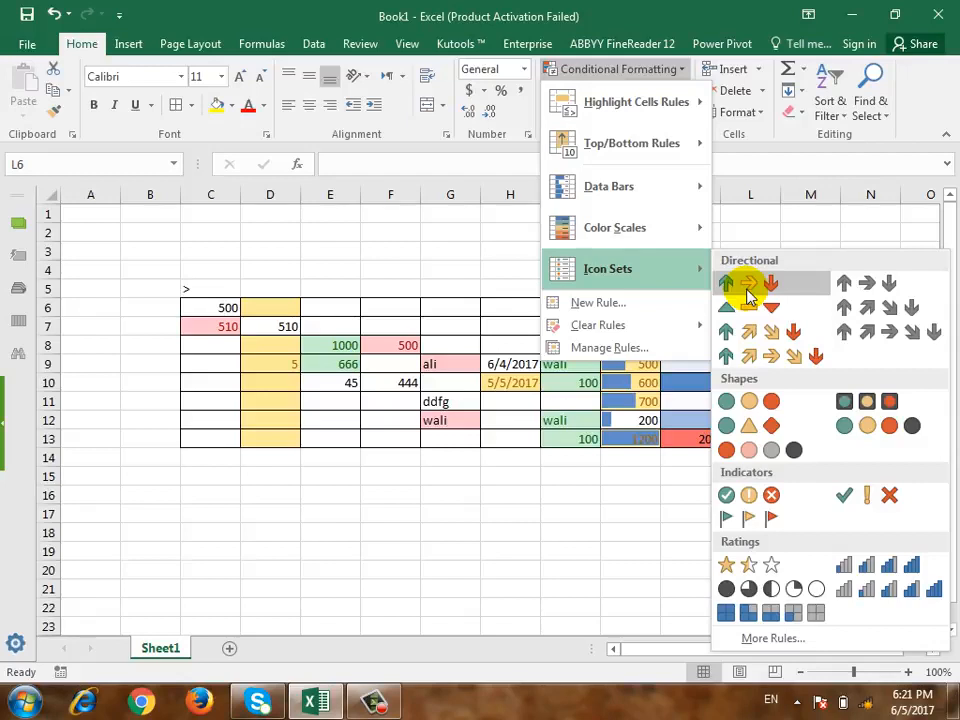
pyautogui.click(748, 290)
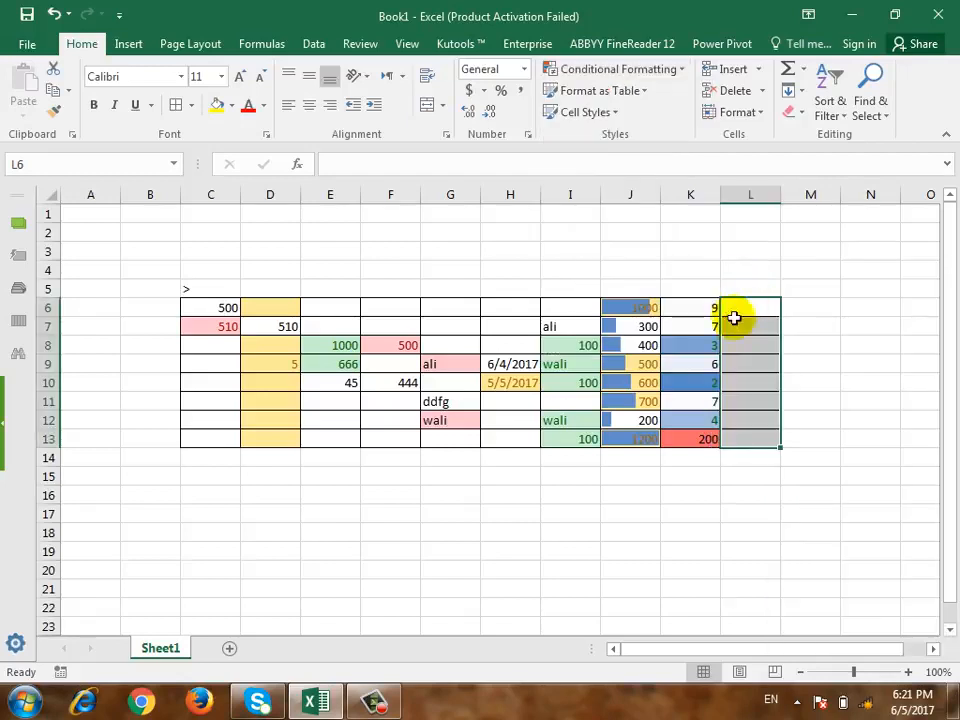
# Enter 500 in cell L9 and 6 in cell L10 to test the arrow icons.
pyautogui.click(756, 363)
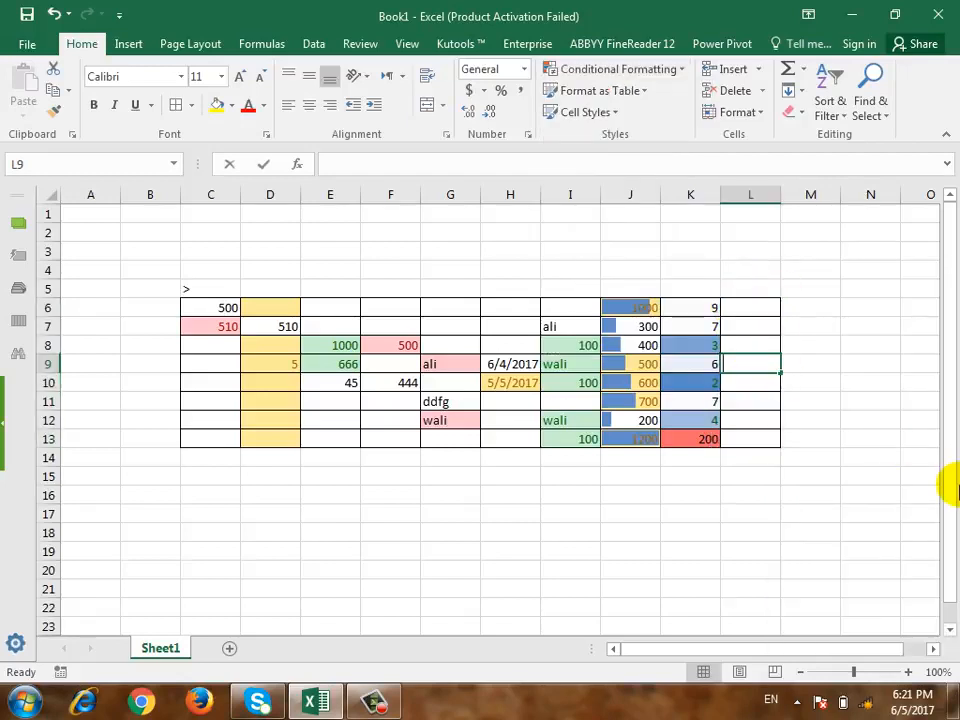
pyautogui.write('500')
pyautogui.press('Return')
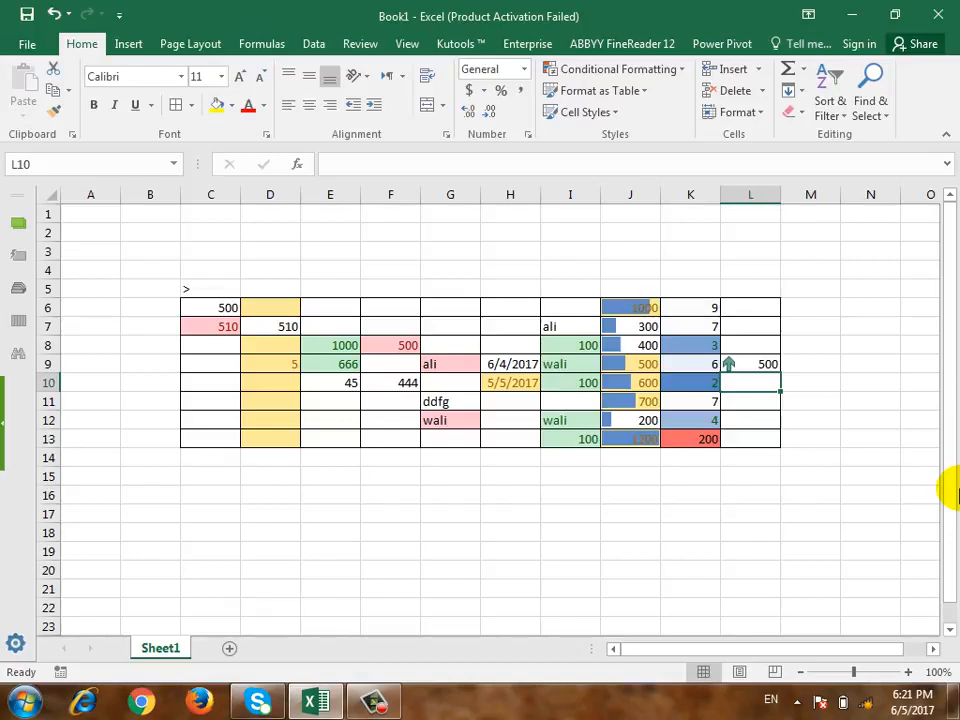
pyautogui.write('6')
pyautogui.press('Return')
pyautogui.press('Up')
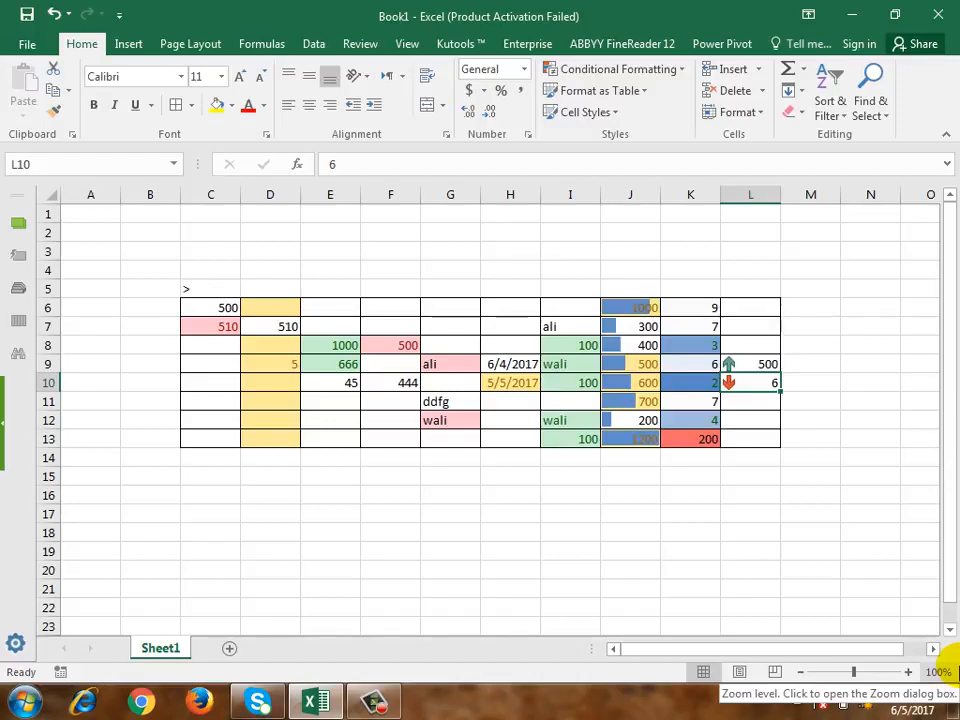
# Enter 250 in cell L8 to test the arrow icon for a mid-range value.
pyautogui.press('Up')
pyautogui.press('Up')
pyautogui.write('2')
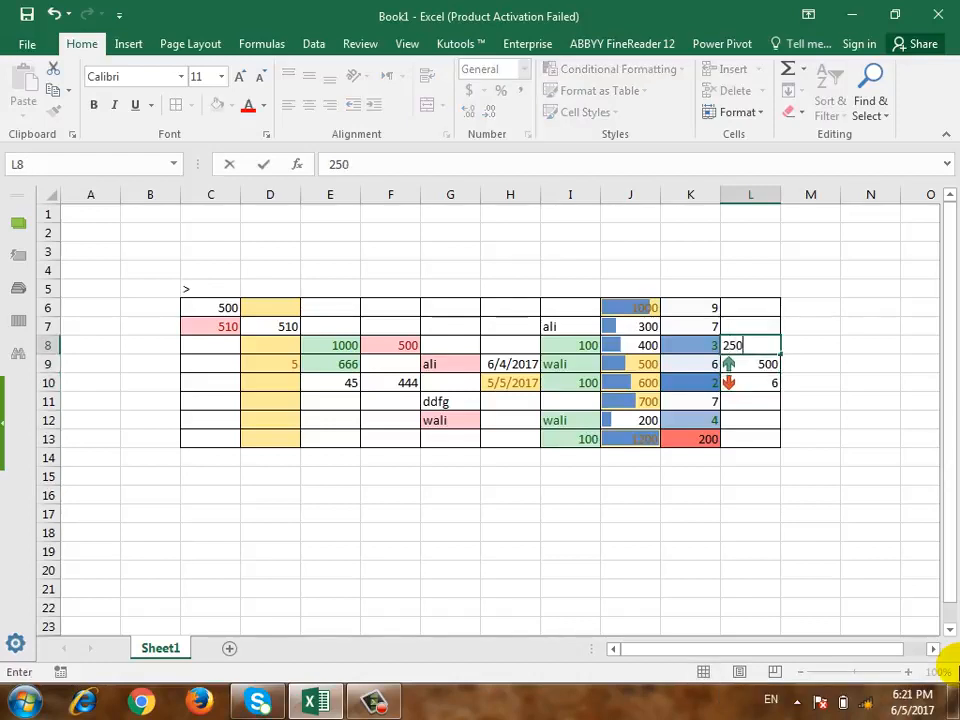
pyautogui.press('Return')
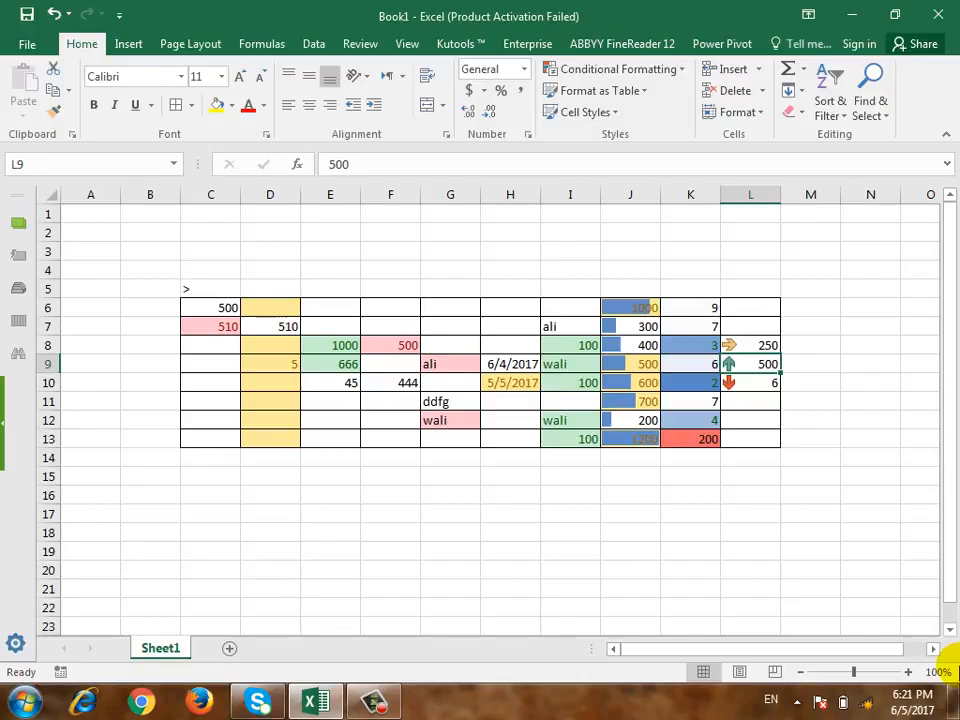
# Enter 500 in cell L11 and compare its arrow icon with those in the cells above.
pyautogui.press('Return')
pyautogui.click(954, 700)
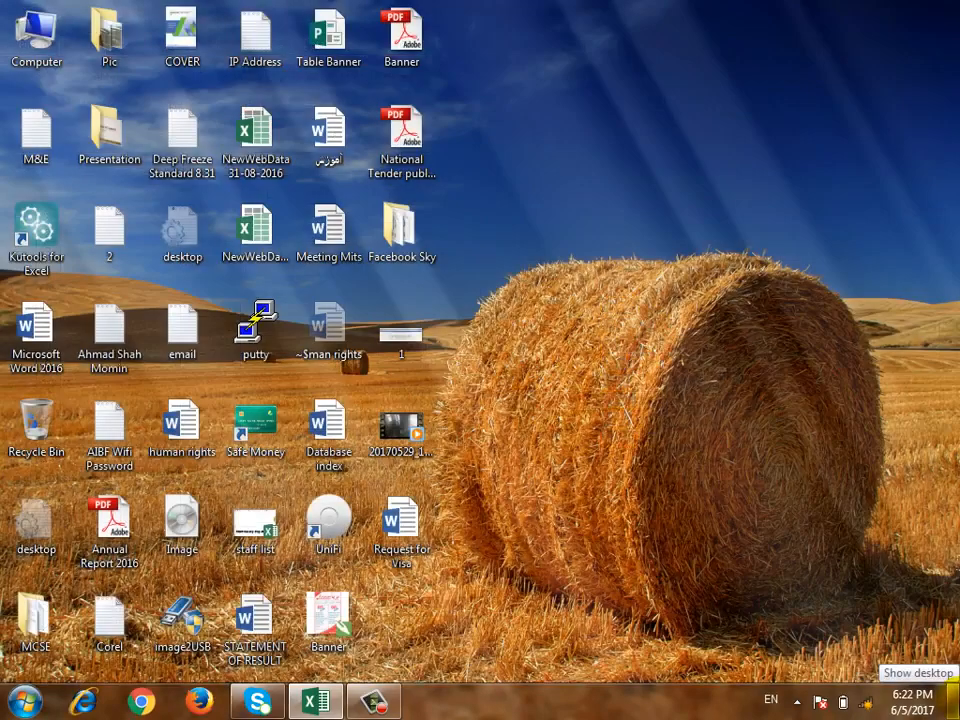
pyautogui.press('Return')
pyautogui.press('Return')
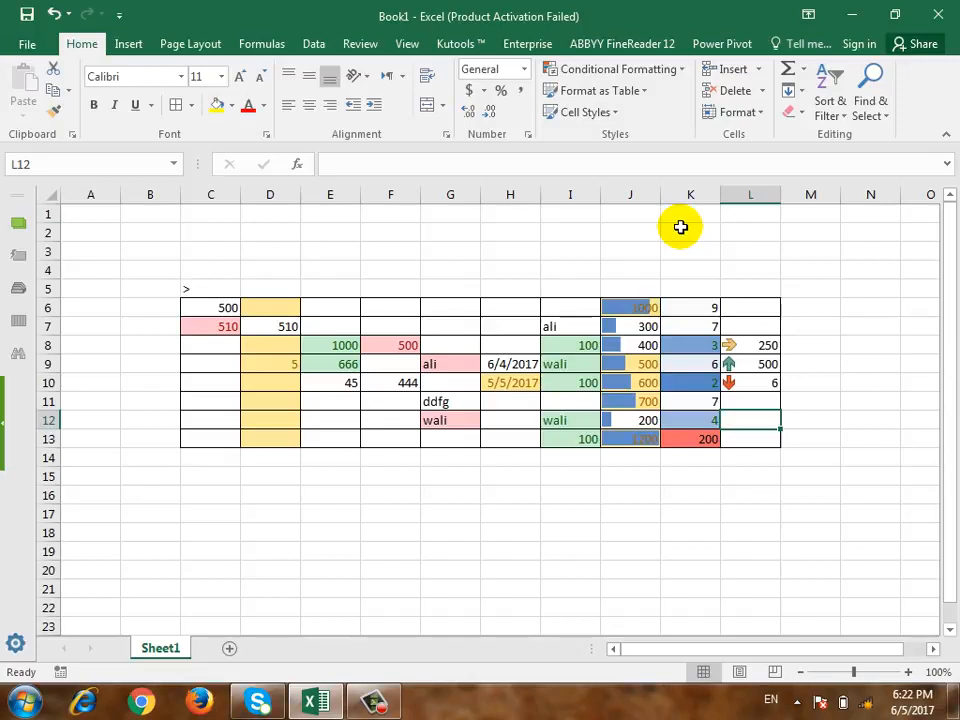
pyautogui.press('Up')
pyautogui.write('500')
pyautogui.press('Return')
pyautogui.press('Up')
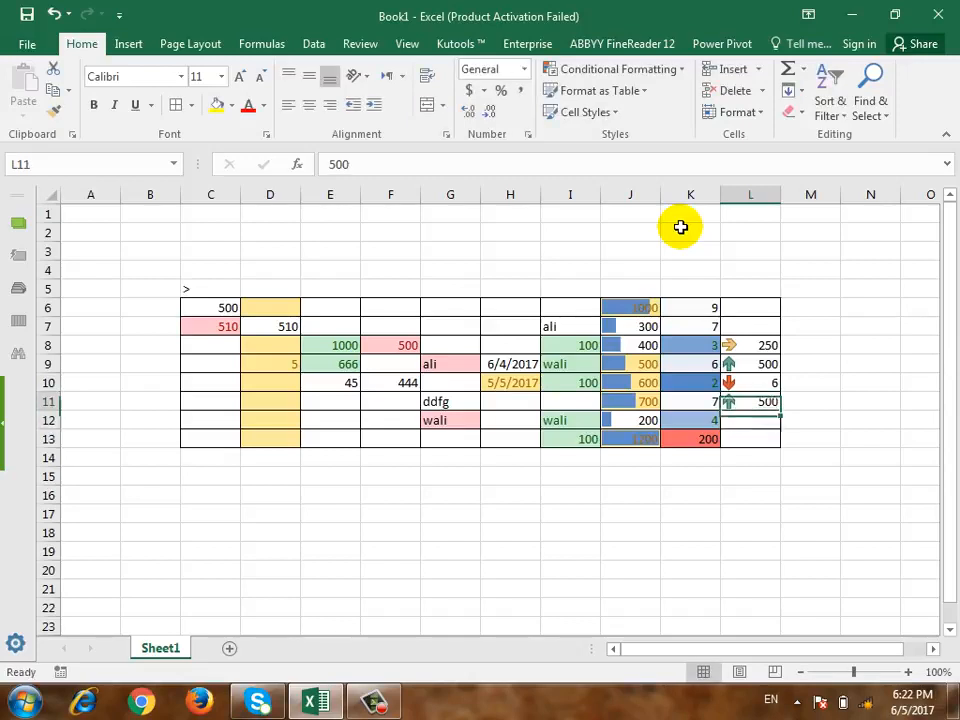
pyautogui.press('Up')
pyautogui.press('Up')
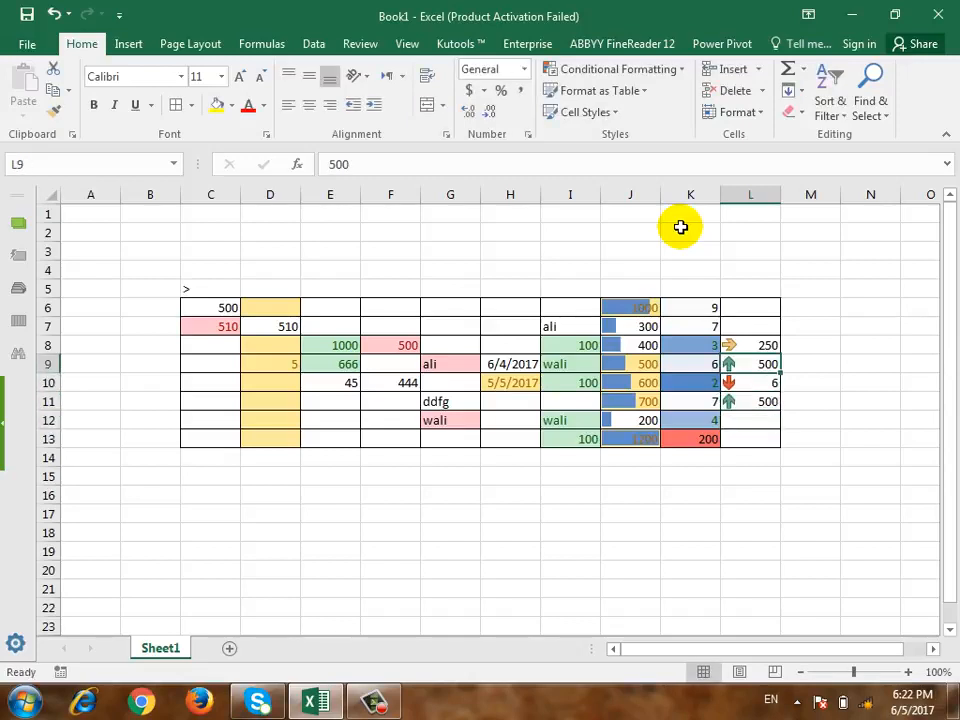
pyautogui.press('Down')
pyautogui.press('Down')
pyautogui.press('Down')
pyautogui.press('Down')
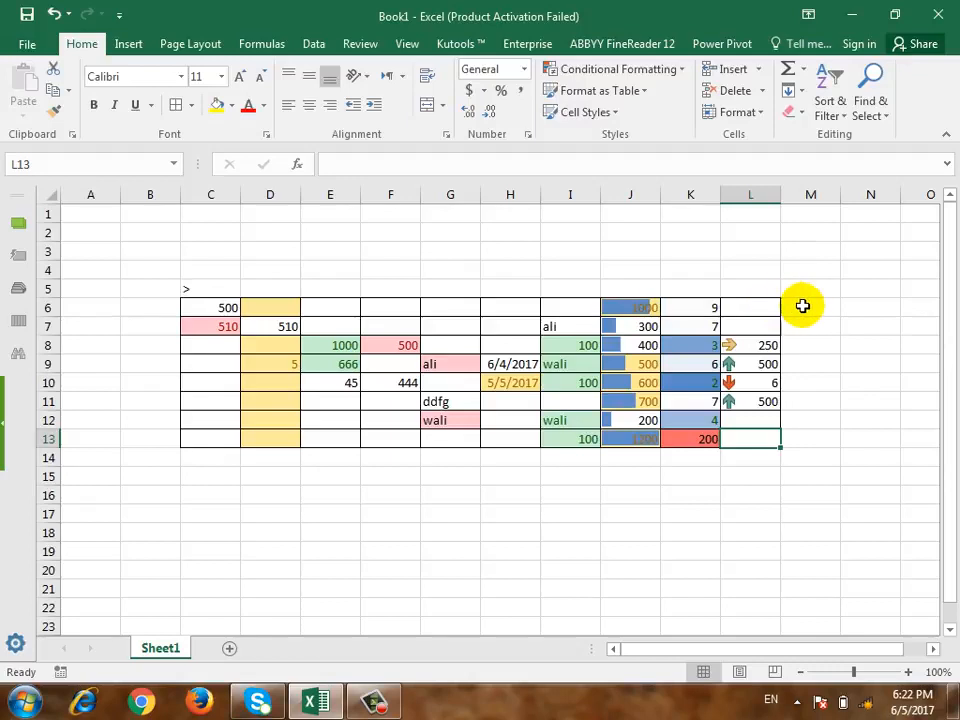
# Define a new conditional formatting rule for cells M6:M13 that formats only cells with a value greater than 500.
pyautogui.moveTo(799, 304); pyautogui.dragTo(816, 446)
pyautogui.click(639, 69)
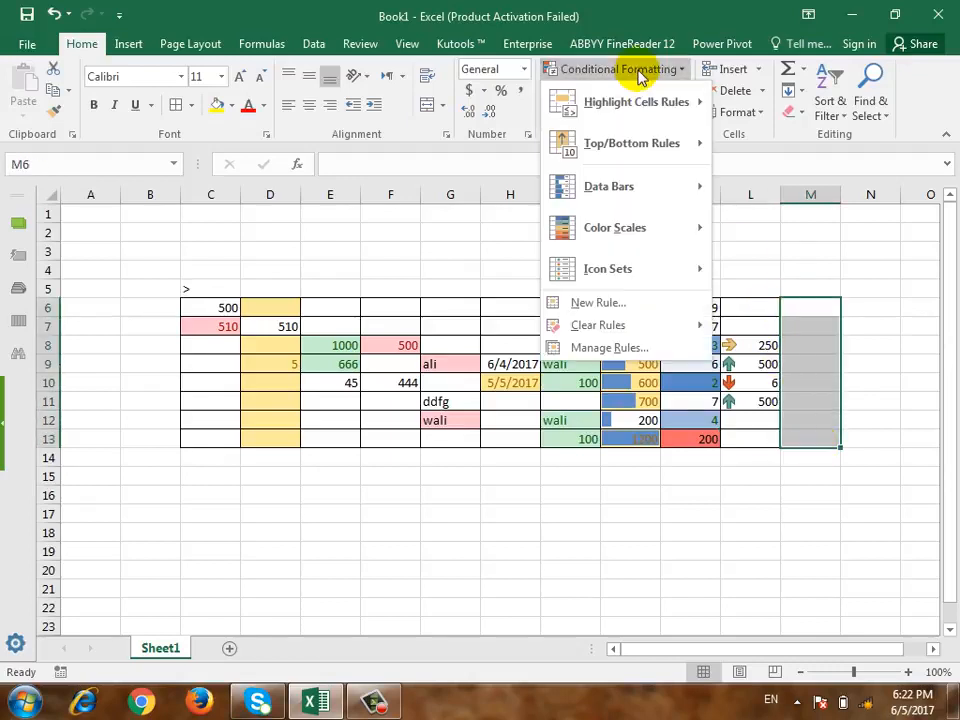
pyautogui.moveTo(665, 283)
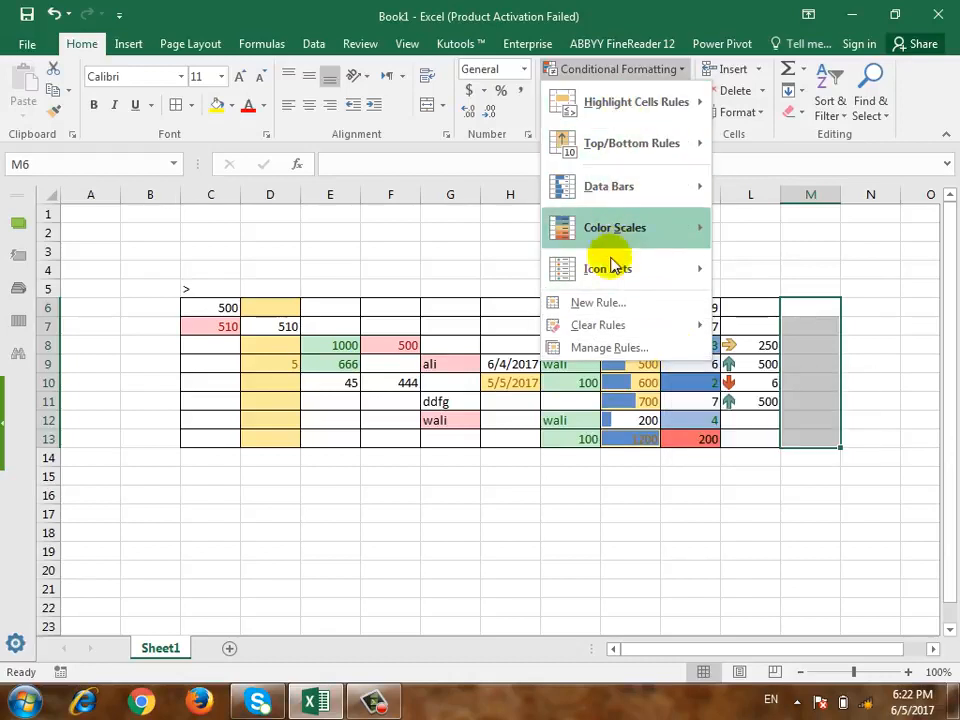
pyautogui.moveTo(638, 118)
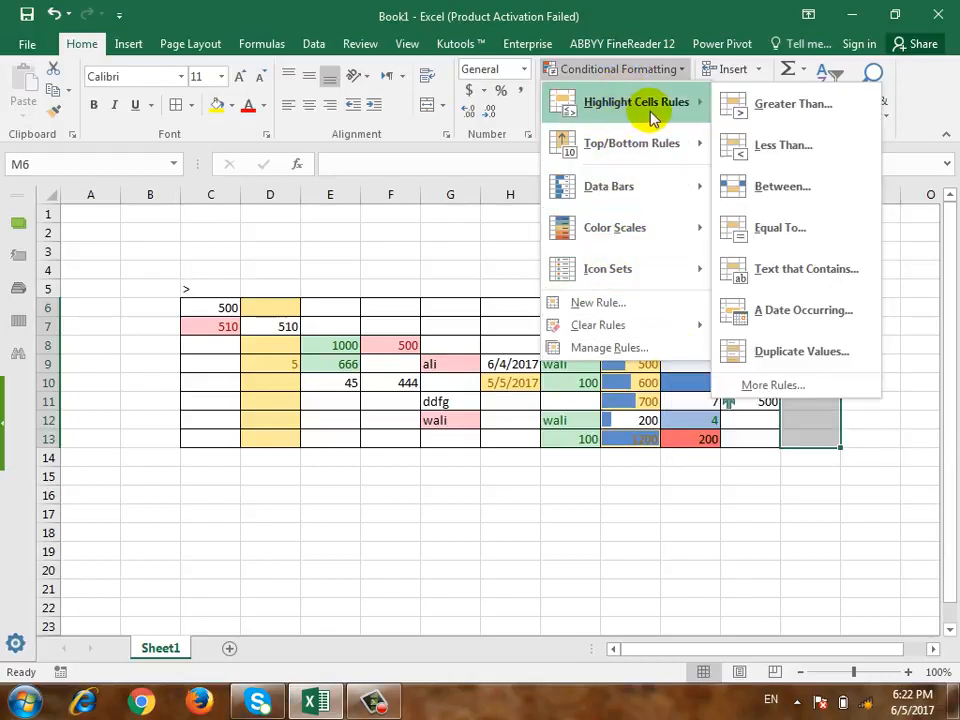
pyautogui.moveTo(667, 153)
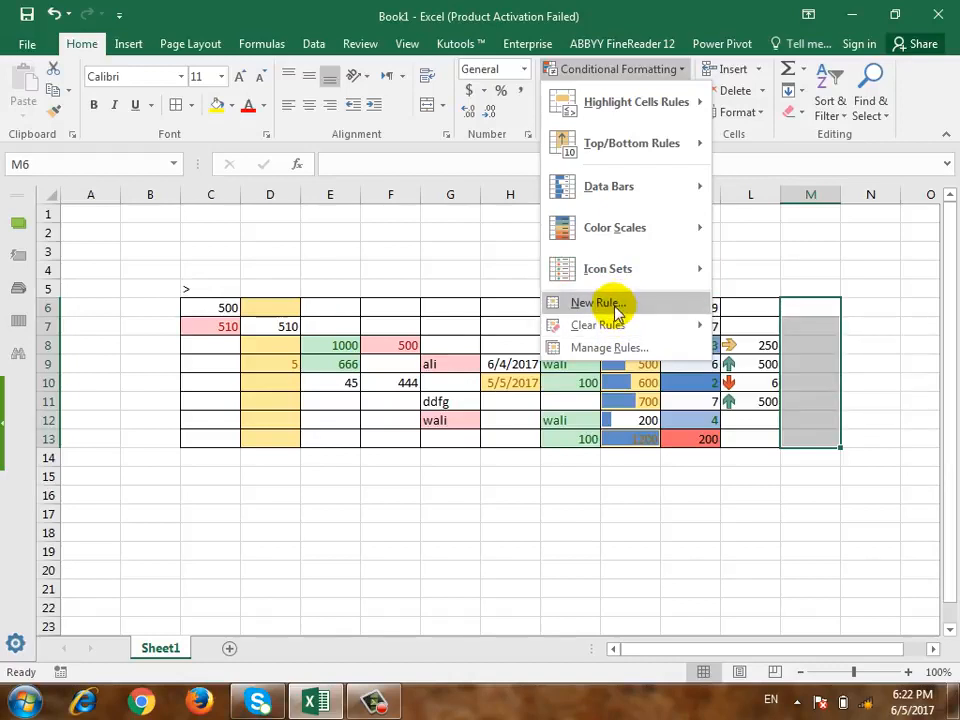
pyautogui.press('Escape')
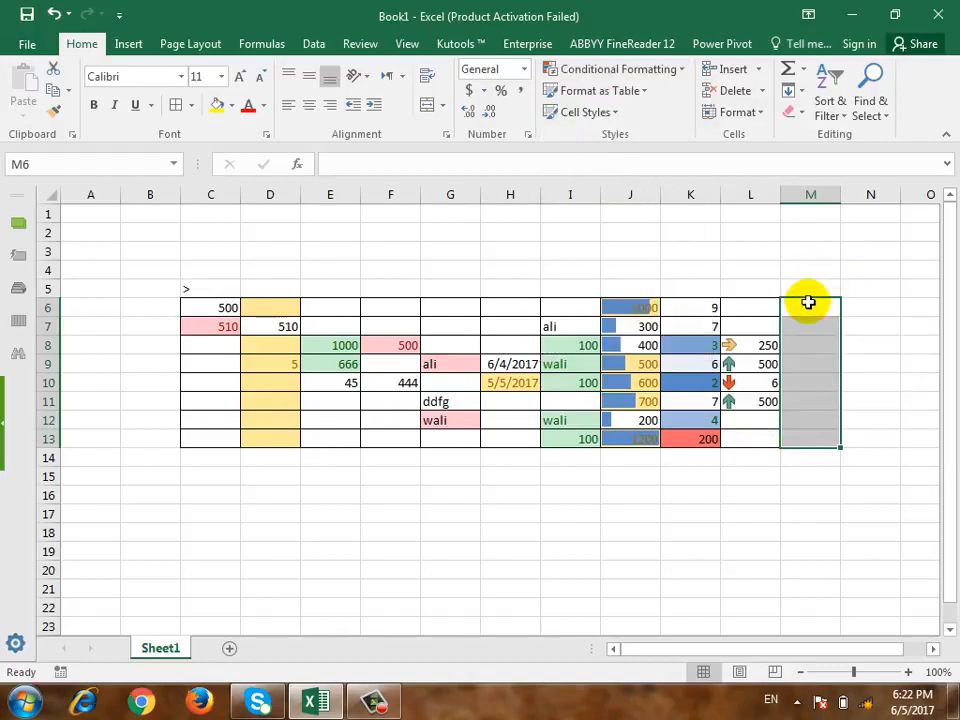
pyautogui.click(634, 69)
pyautogui.click(618, 303)
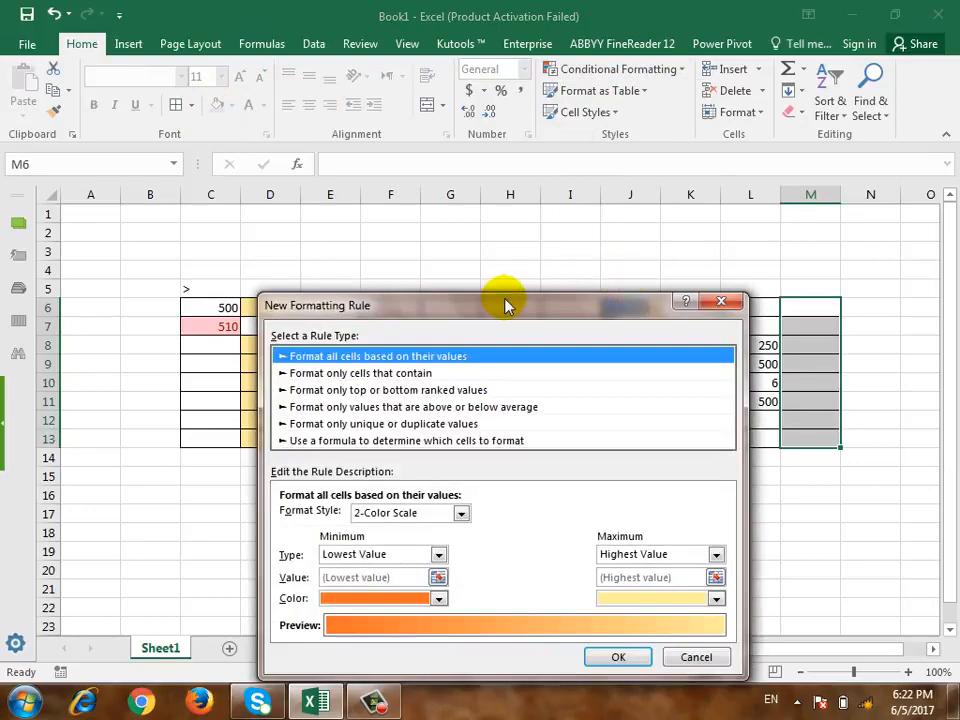
pyautogui.moveTo(506, 302); pyautogui.dragTo(408, 169)
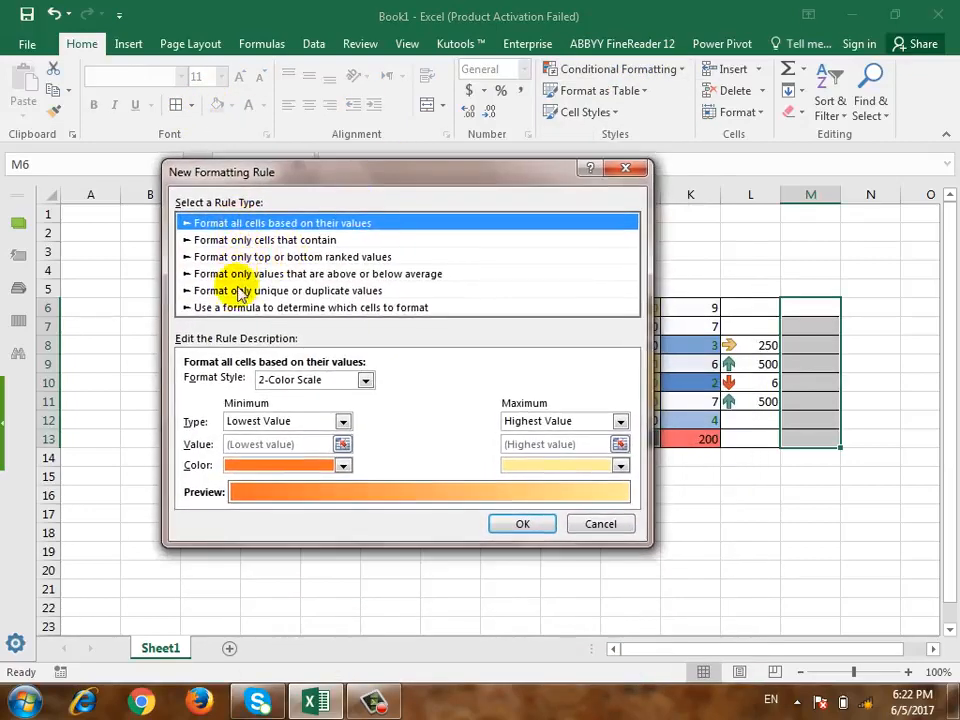
pyautogui.click(257, 241)
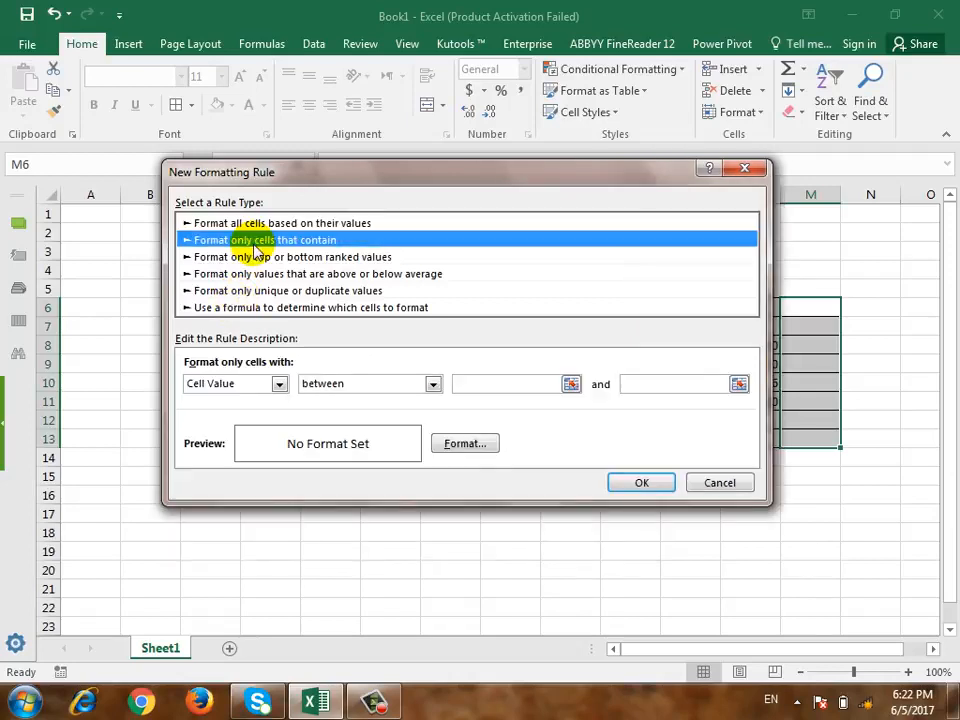
pyautogui.click(433, 383)
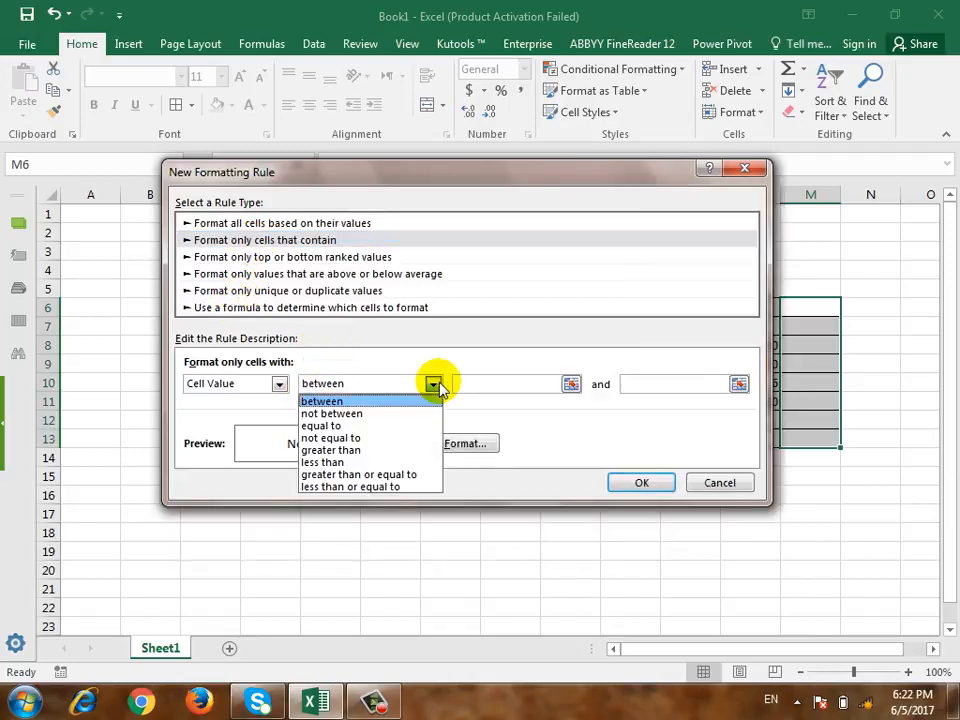
pyautogui.click(407, 452)
pyautogui.click(490, 383)
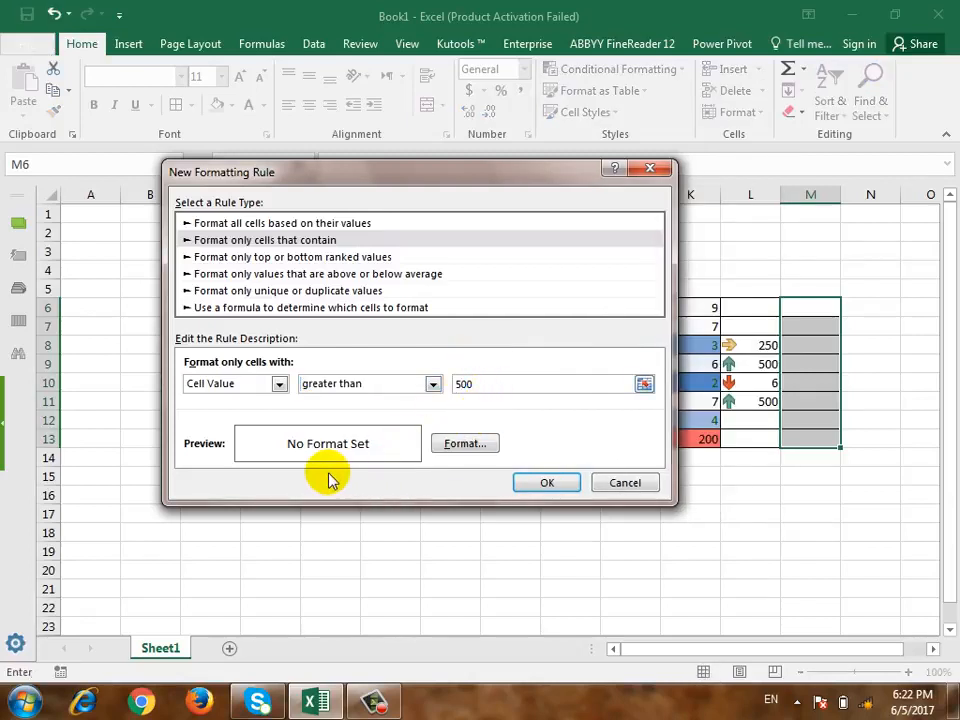
# Give the new rule a light blue fill and bold font style, and apply it to the selected cells.
pyautogui.click(465, 445)
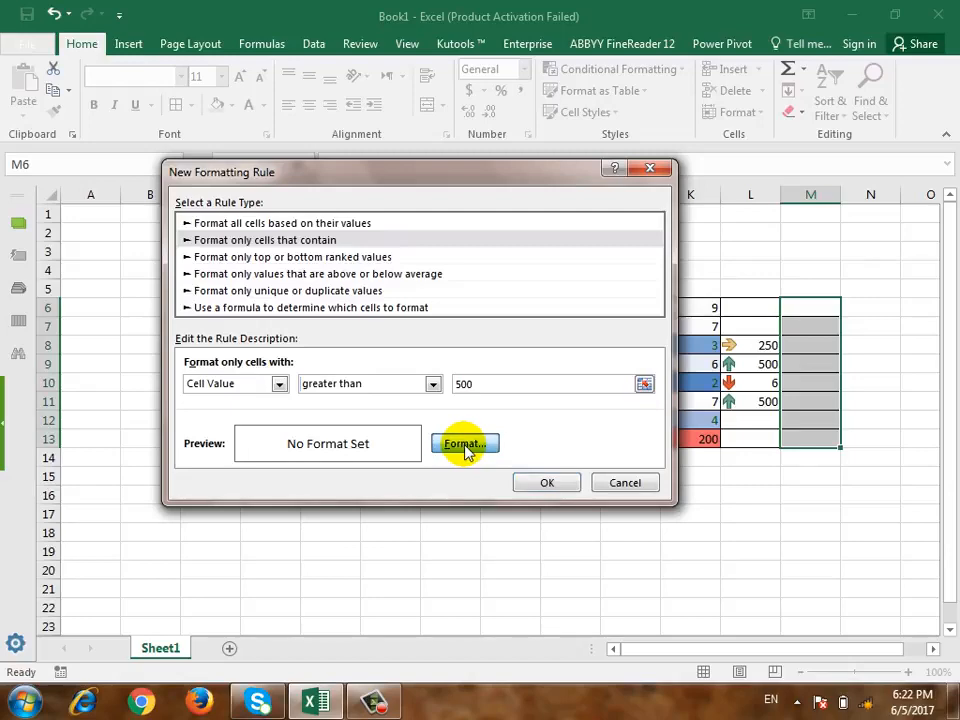
pyautogui.click(393, 256)
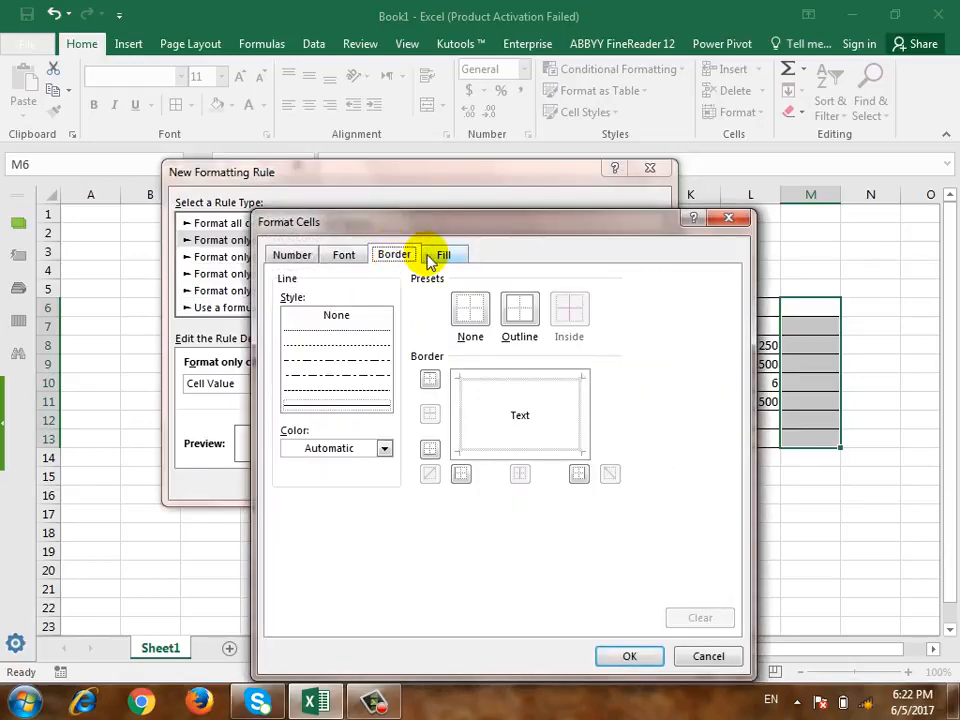
pyautogui.click(440, 256)
pyautogui.click(424, 380)
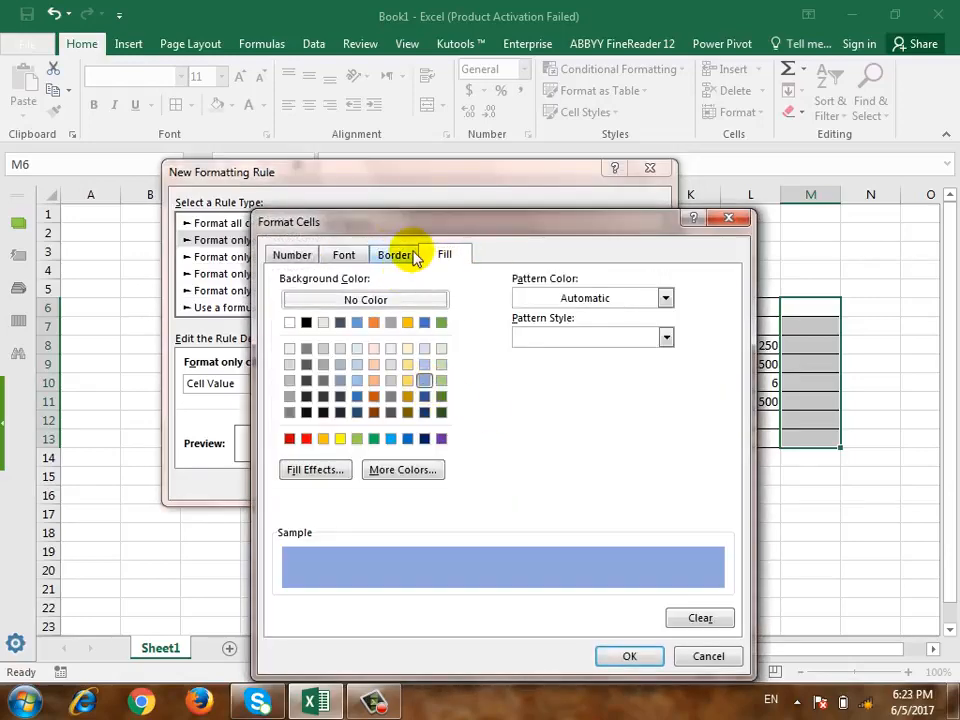
pyautogui.click(350, 255)
pyautogui.click(552, 338)
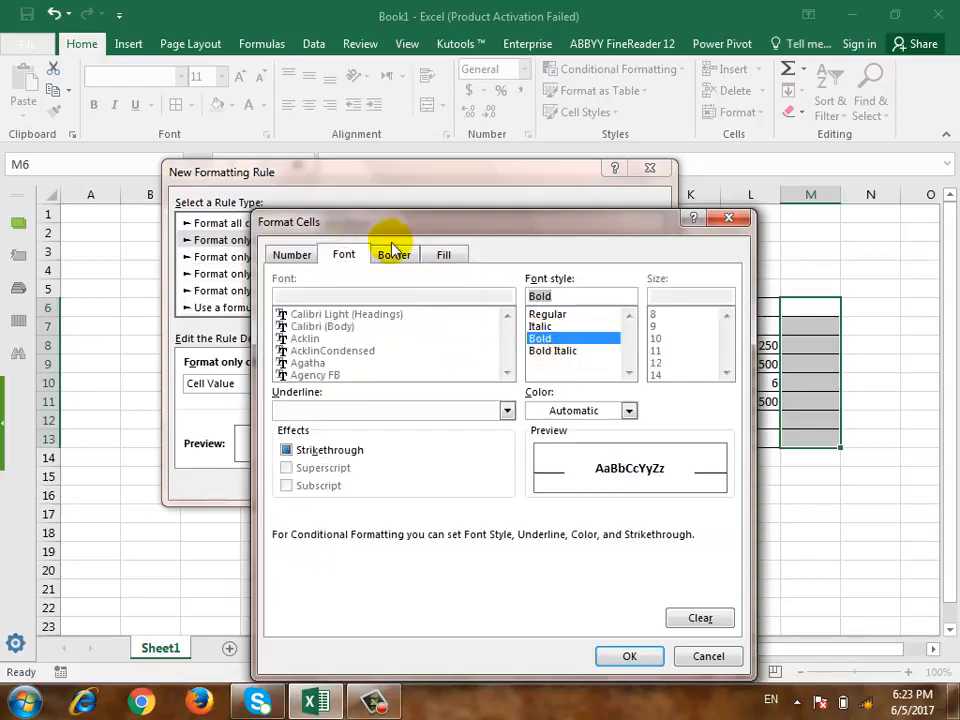
pyautogui.click(622, 656)
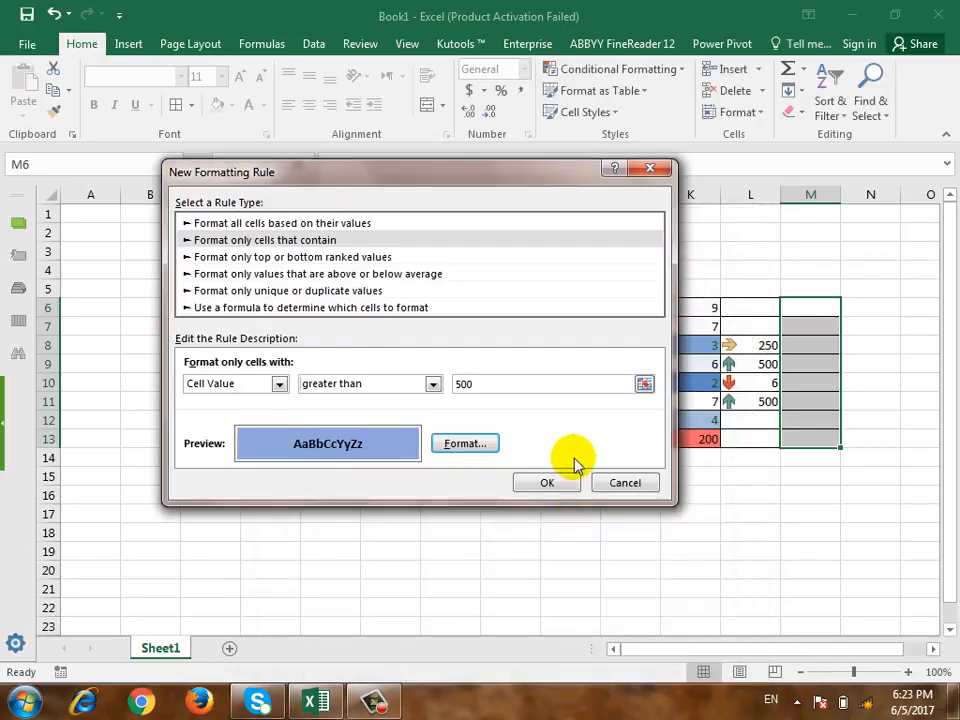
pyautogui.click(550, 482)
pyautogui.click(788, 363)
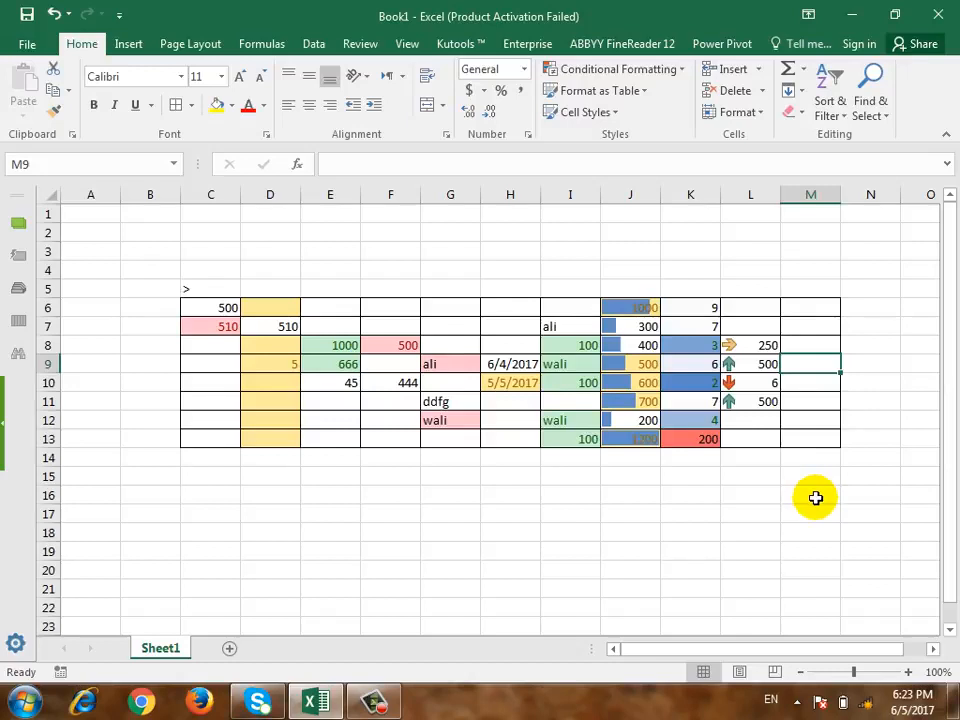
# Enter 666 in cell M9 to test the greater-than-500 formatting rule.
pyautogui.write('666')
pyautogui.click(810, 442)
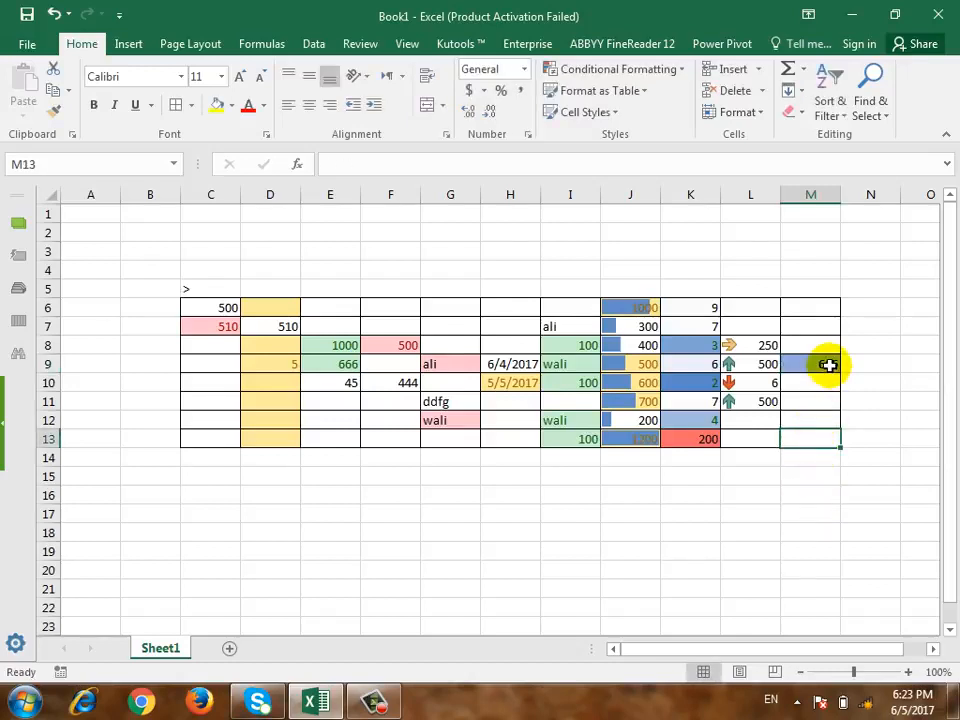
pyautogui.click(828, 364)
# Manage the rules of M6:M13, reselect that range as the rule's applies-to range, and delete the Cell Value > 500 rule.
pyautogui.moveTo(810, 312); pyautogui.dragTo(823, 437)
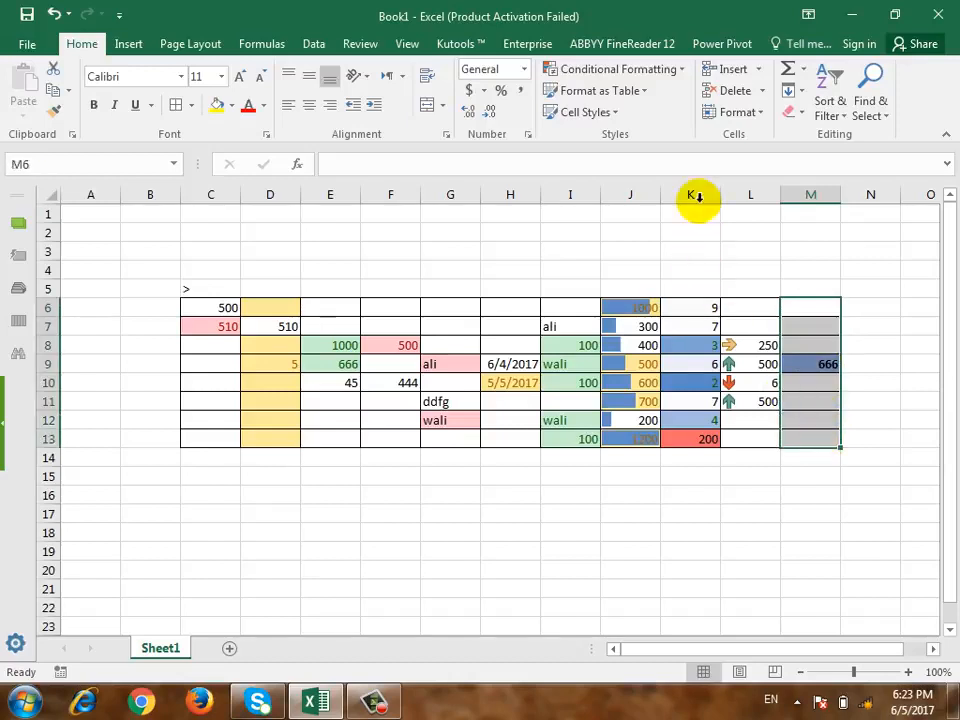
pyautogui.click(662, 71)
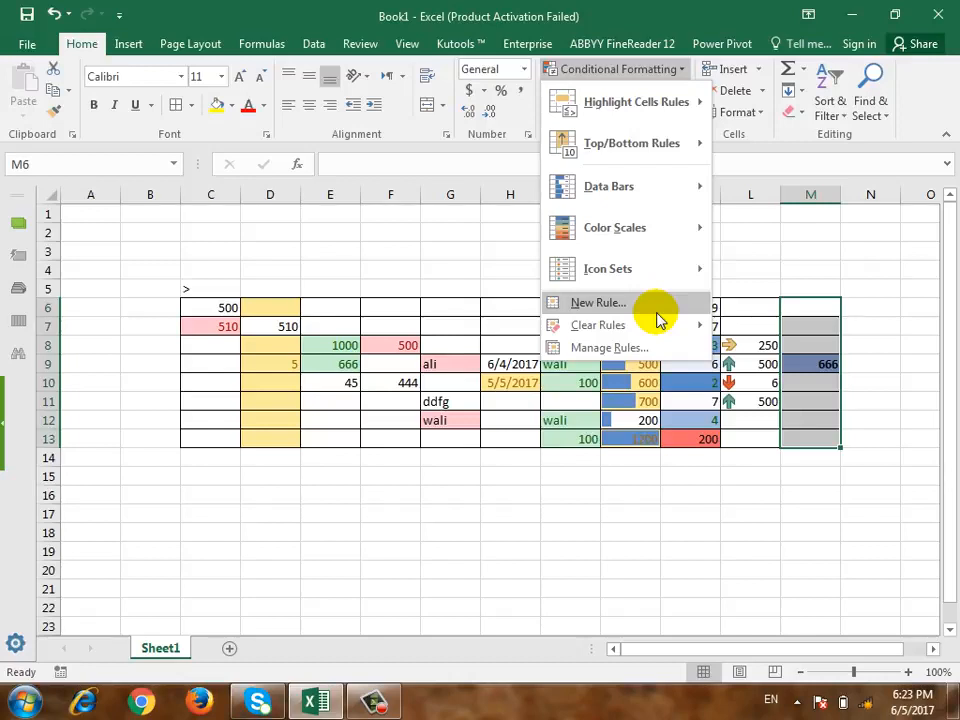
pyautogui.moveTo(667, 332)
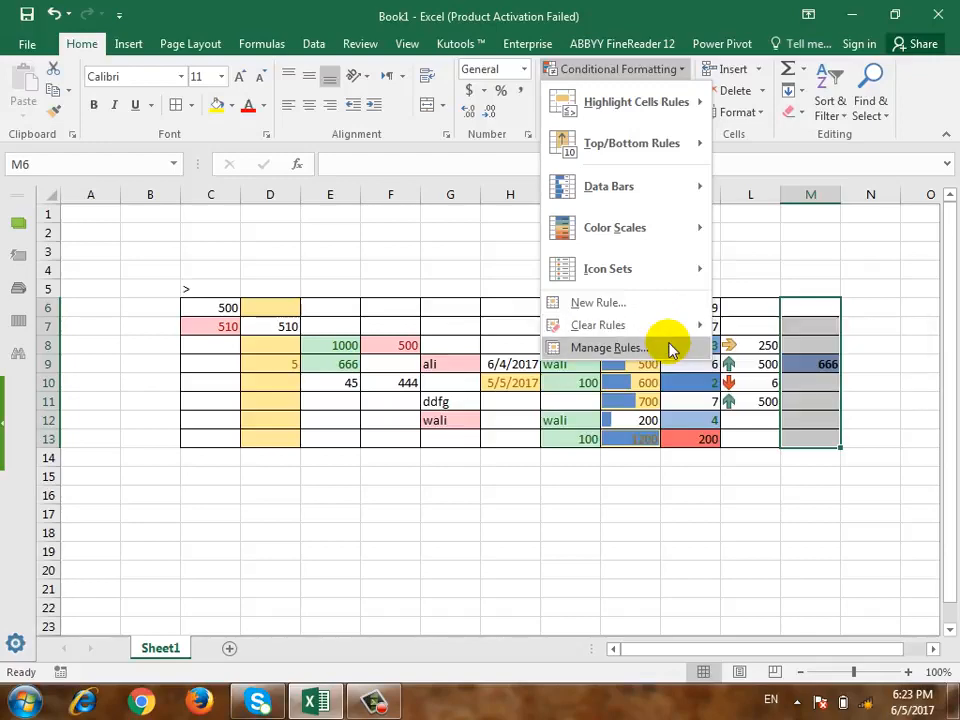
pyautogui.click(610, 347)
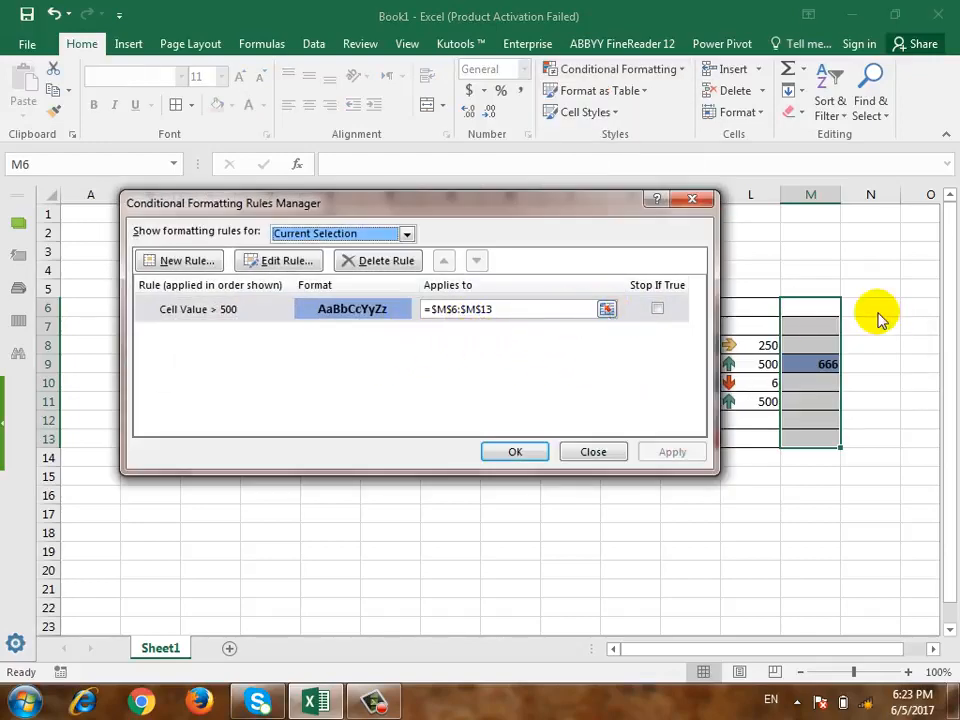
pyautogui.click(607, 309)
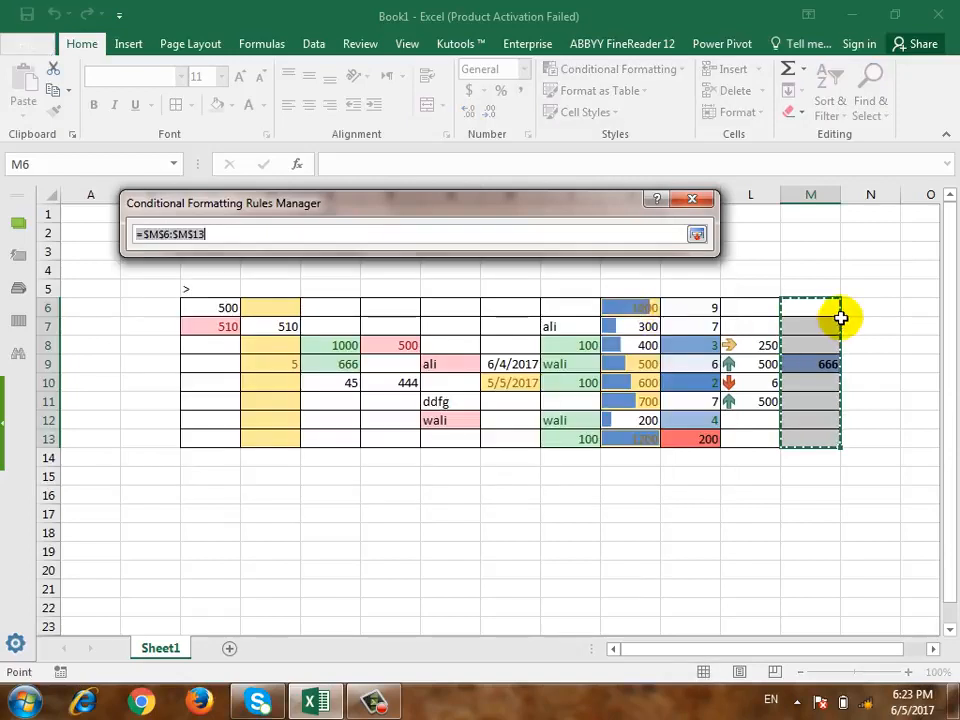
pyautogui.moveTo(815, 308); pyautogui.dragTo(816, 437)
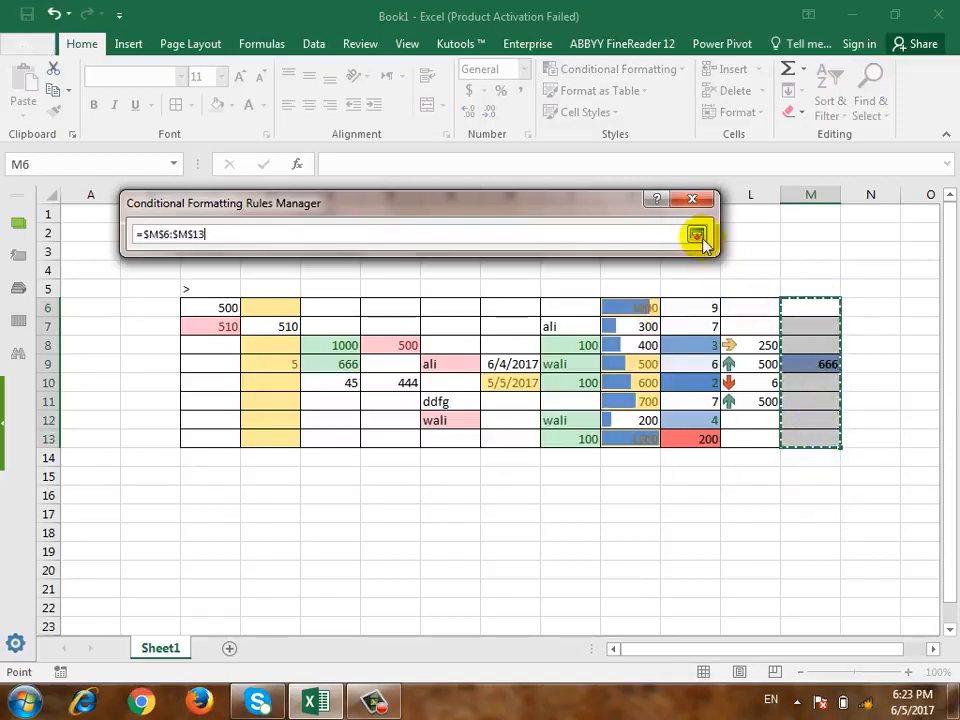
pyautogui.click(698, 235)
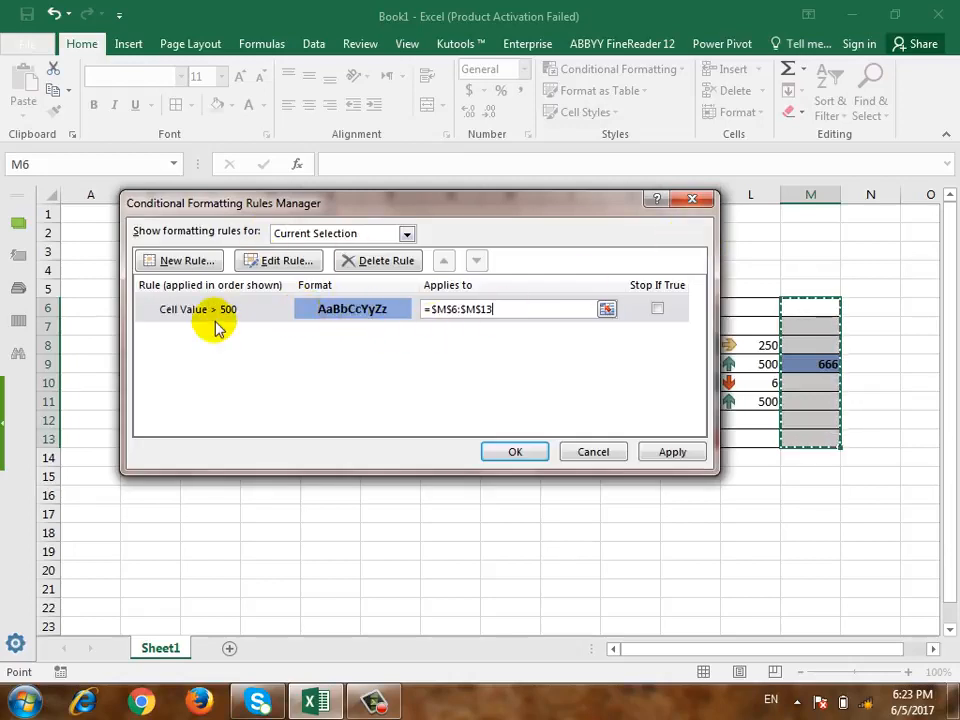
pyautogui.click(366, 266)
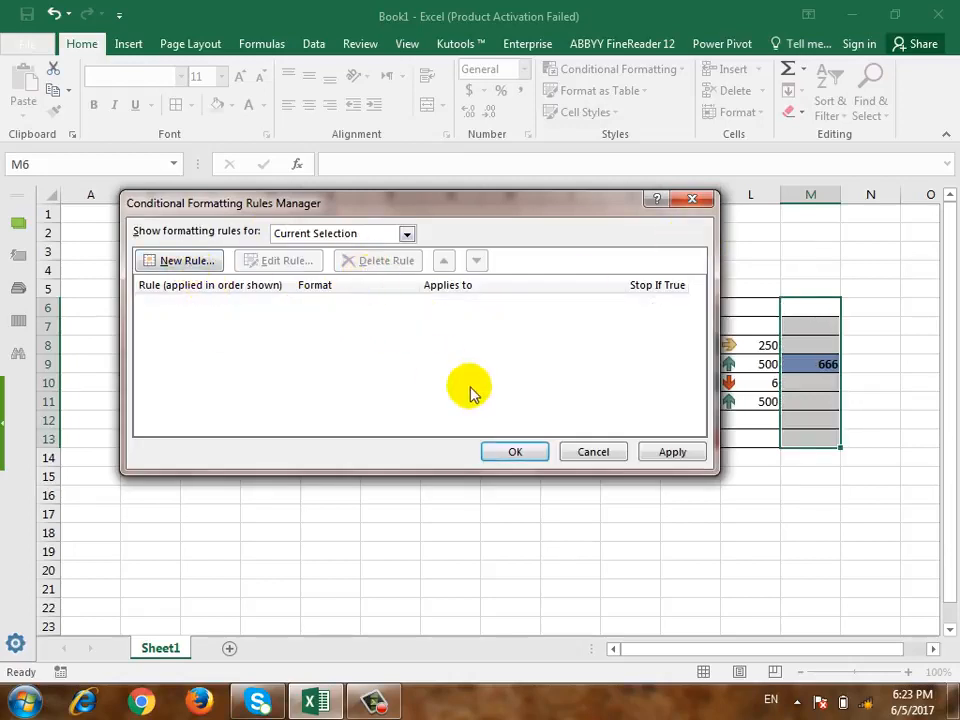
pyautogui.click(514, 452)
pyautogui.click(620, 69)
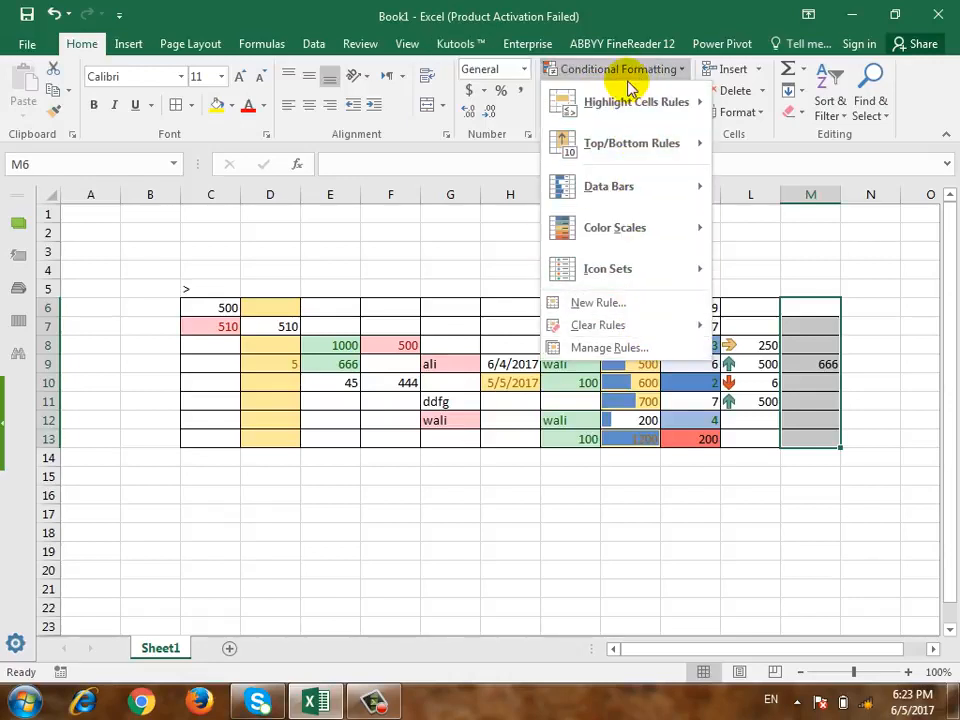
pyautogui.moveTo(604, 198)
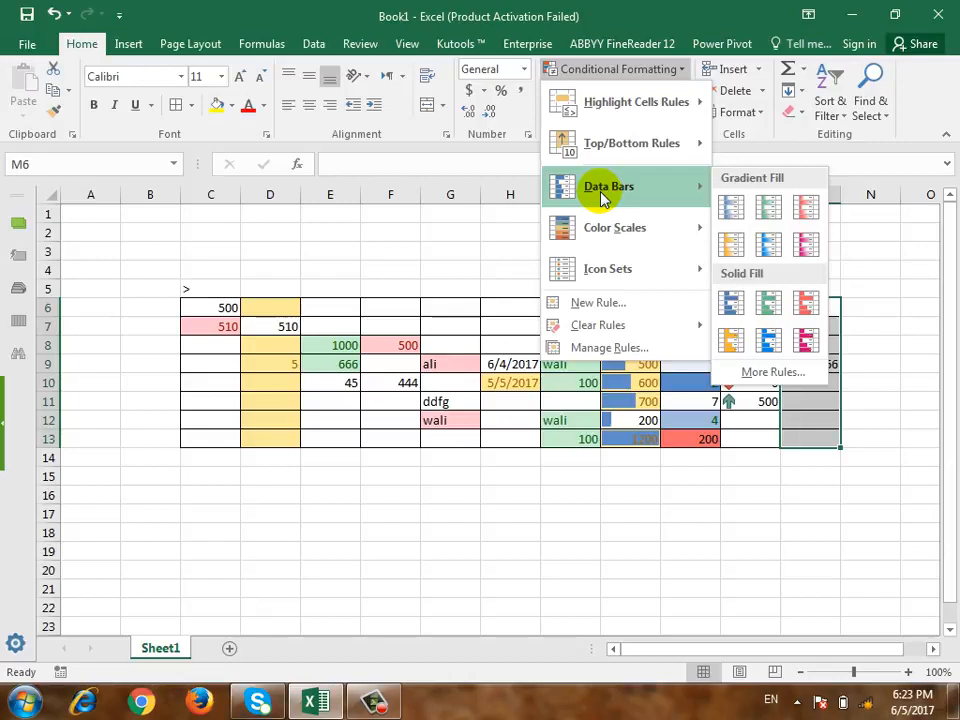
pyautogui.click(662, 67)
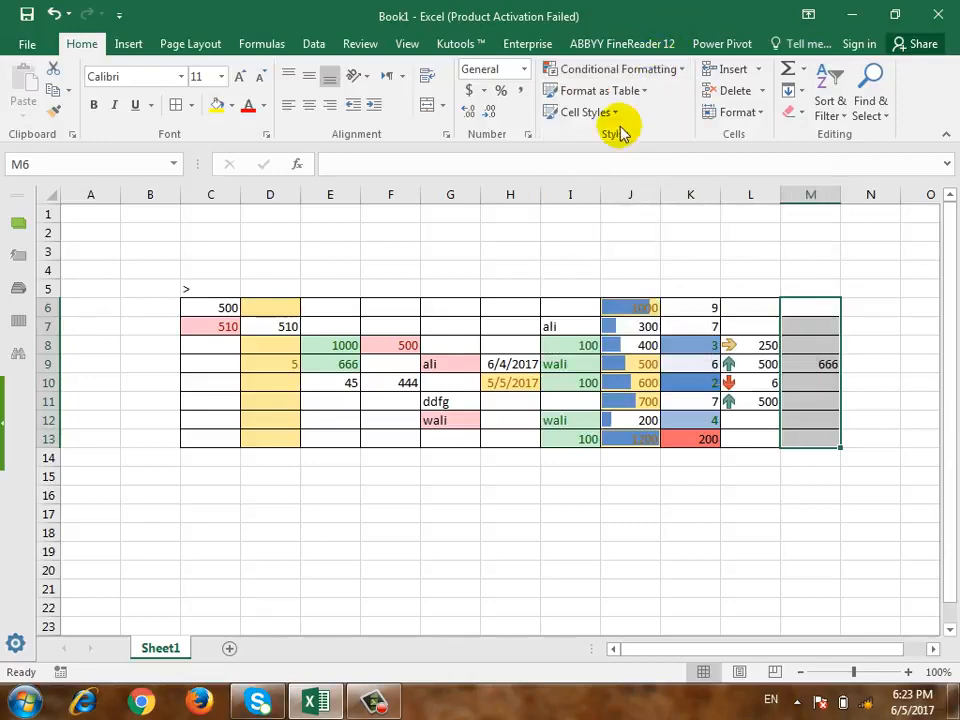
pyautogui.click(641, 93)
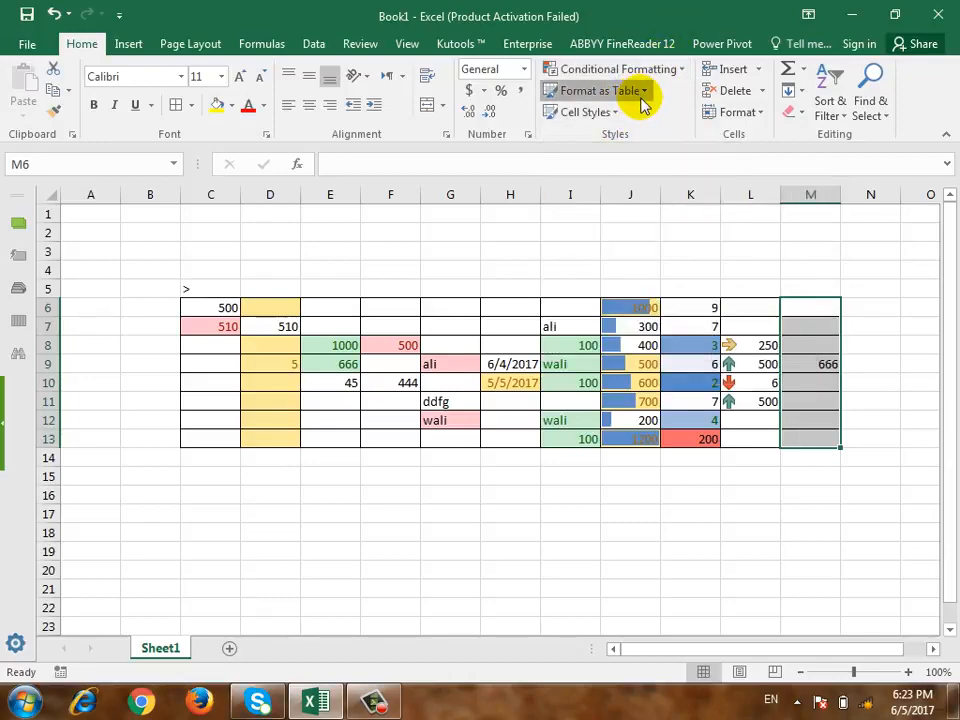
pyautogui.click(645, 100)
pyautogui.click(270, 476)
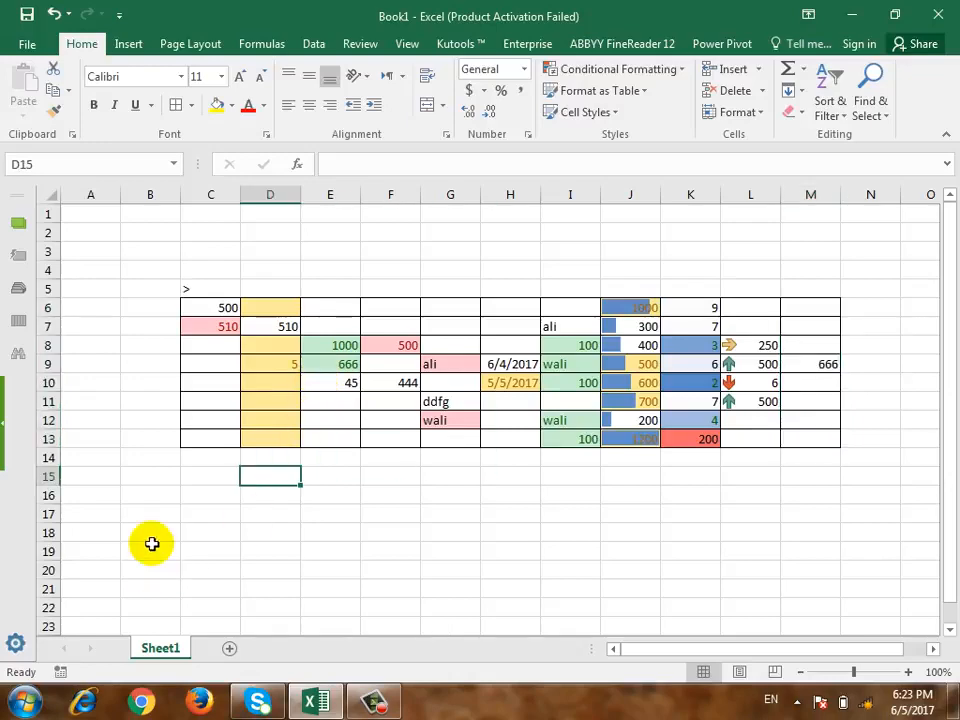
pyautogui.click(278, 508)
# Enter the headers Name, word and excel in cells C16 to E16 below the formatted range.
pyautogui.scroll(-1, 278, 508)
pyautogui.moveTo(205, 443)
pyautogui.mouseDown()
pyautogui.moveTo(347, 482)
pyautogui.moveTo(577, 518)
pyautogui.moveTo(214, 439)
pyautogui.mouseUp()
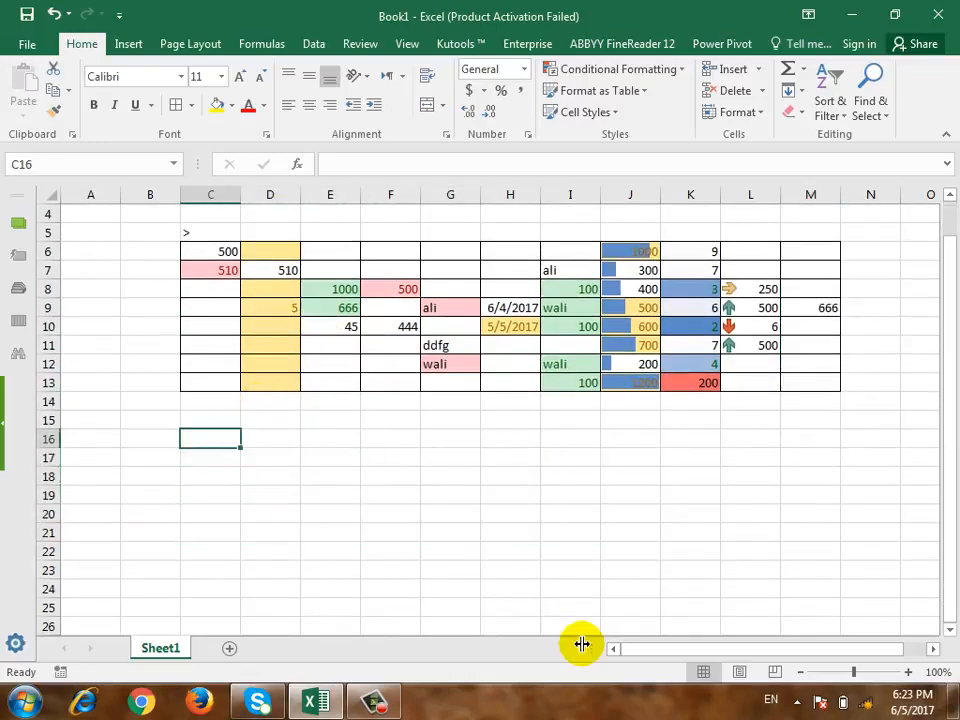
pyautogui.write('name')
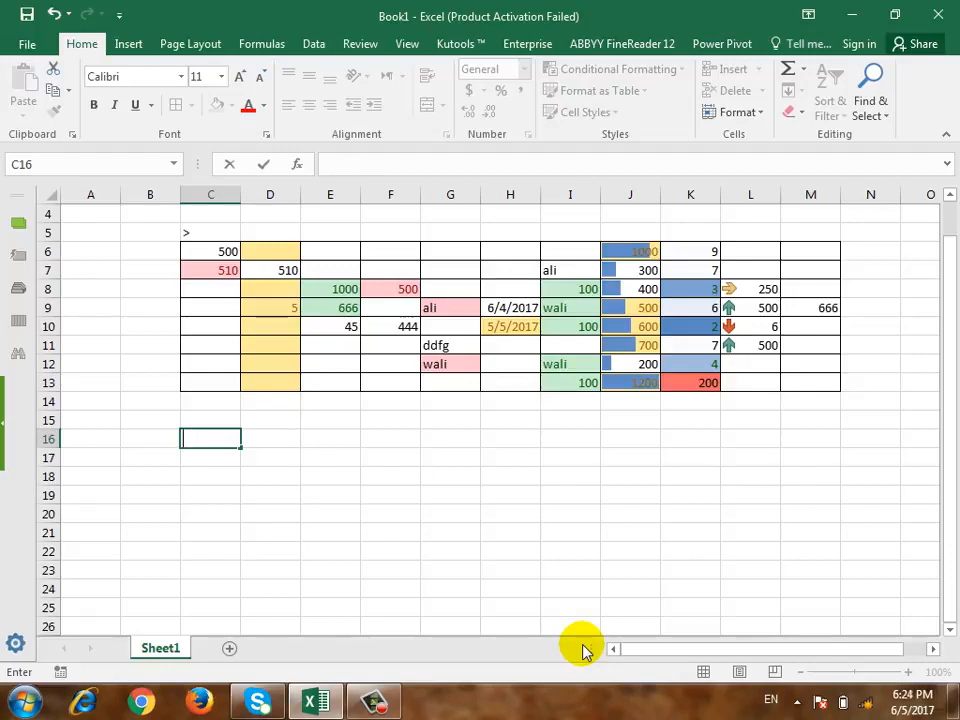
pyautogui.press('Tab')
pyautogui.write('wo')
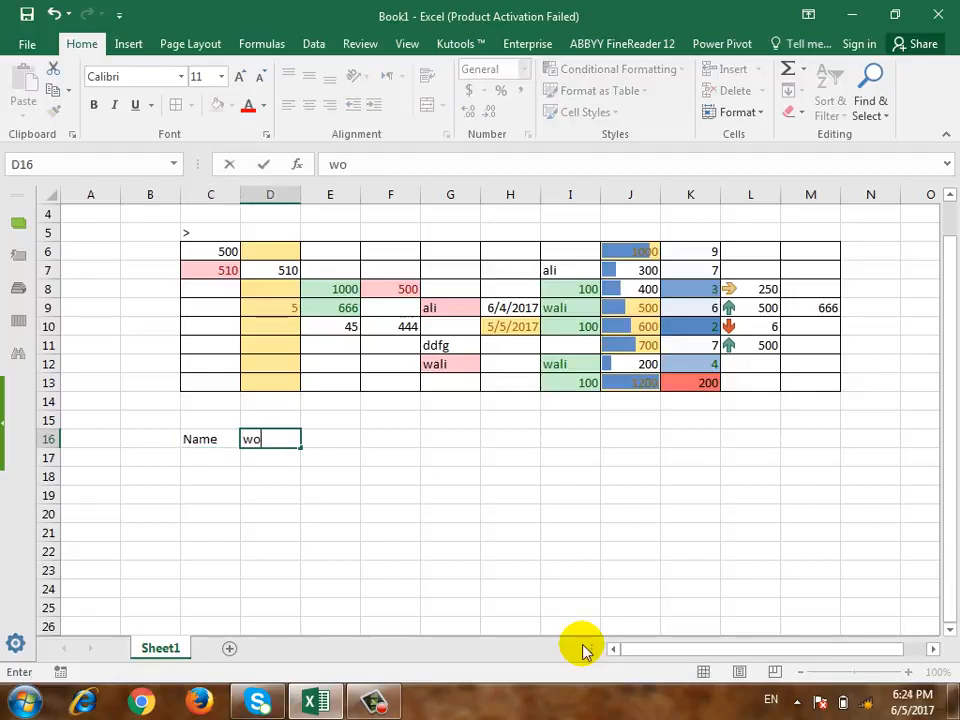
pyautogui.write('rd')
pyautogui.press('Tab')
pyautogui.write('excel')
pyautogui.press('Return')
pyautogui.press('Return')
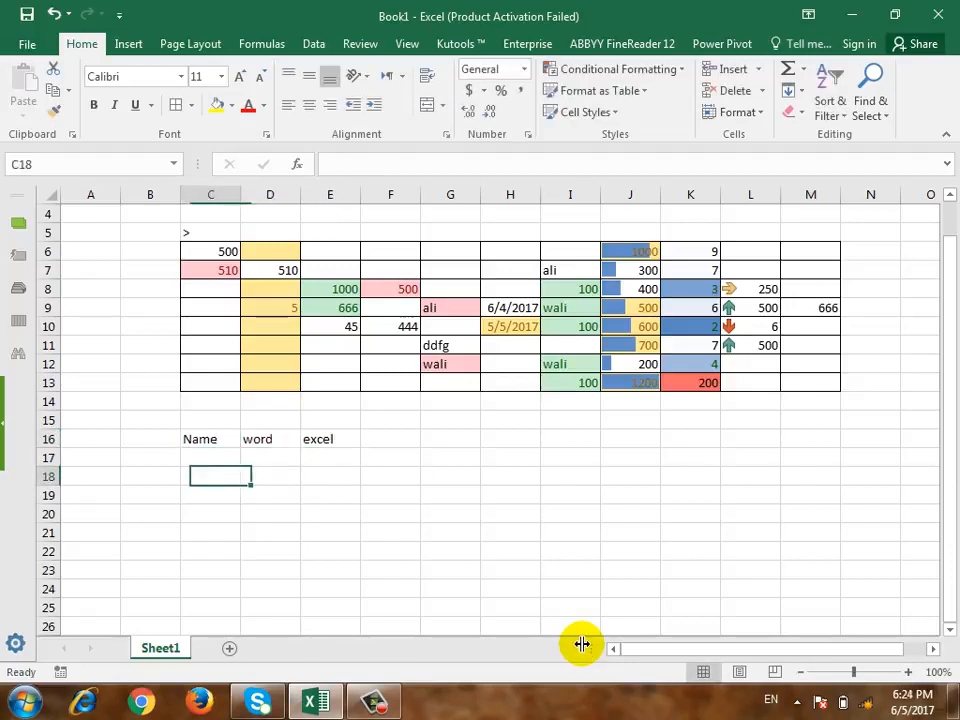
# Enter two people's first names under the Name header in cells C17 and C18.
pyautogui.press('Up')
pyautogui.write('ali')
pyautogui.press('Return')
pyautogui.write('wa')
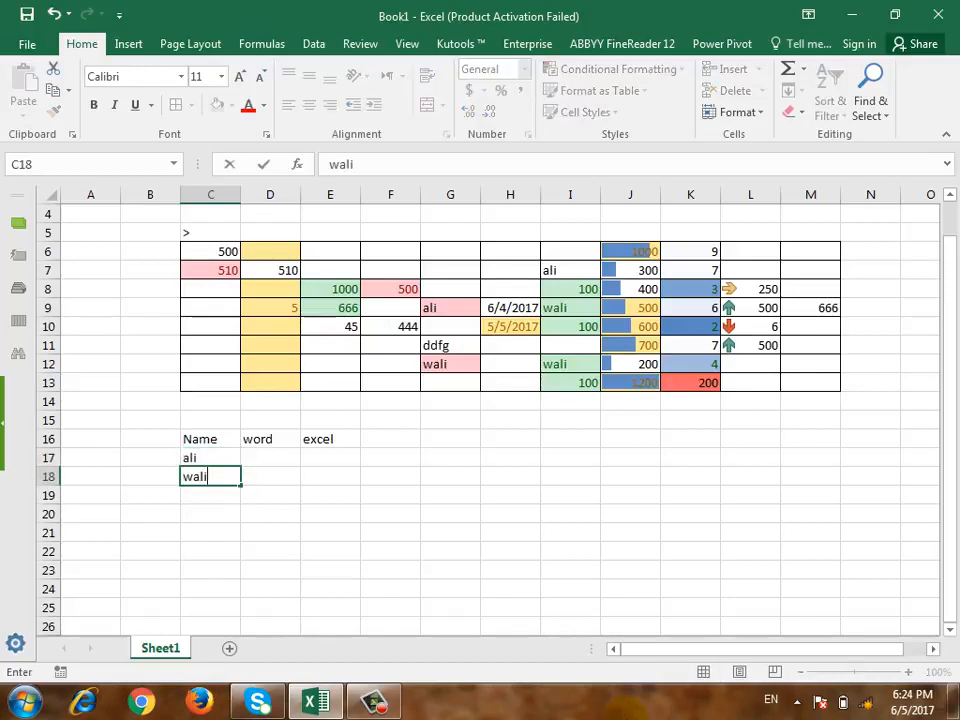
# Fill in the scores: 44 and 55 under word in D17:D18, and 55 and 44 under excel in E17:E18.
pyautogui.press('Tab')
pyautogui.write('55')
pyautogui.press('Up')
pyautogui.write('44')
pyautogui.press('Tab')
pyautogui.write('55')
pyautogui.press('Down')
pyautogui.write('44')
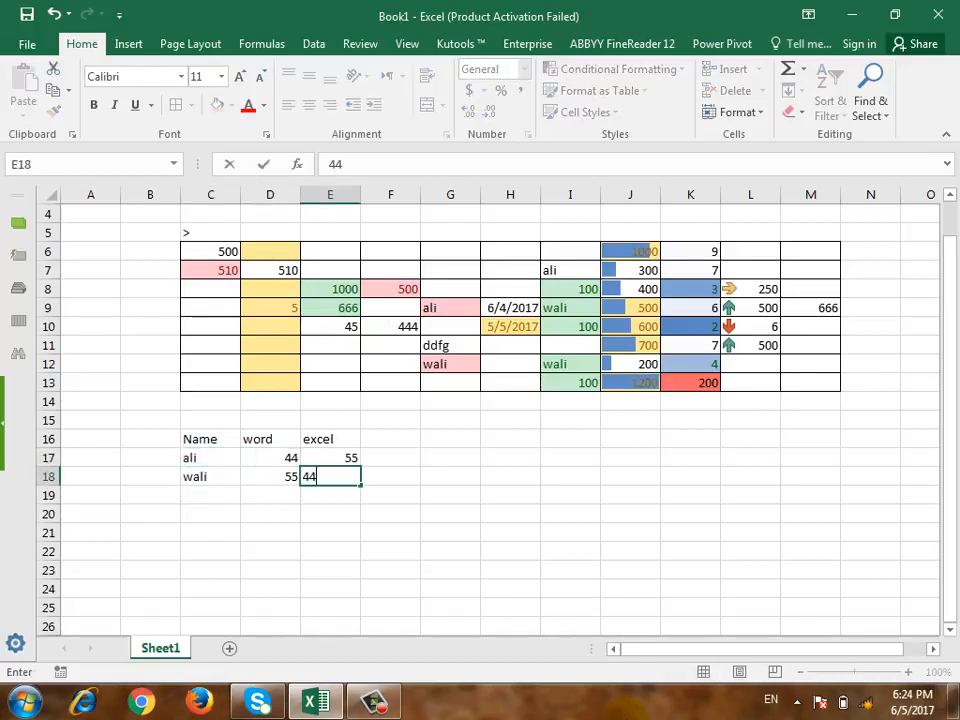
pyautogui.press('Return')
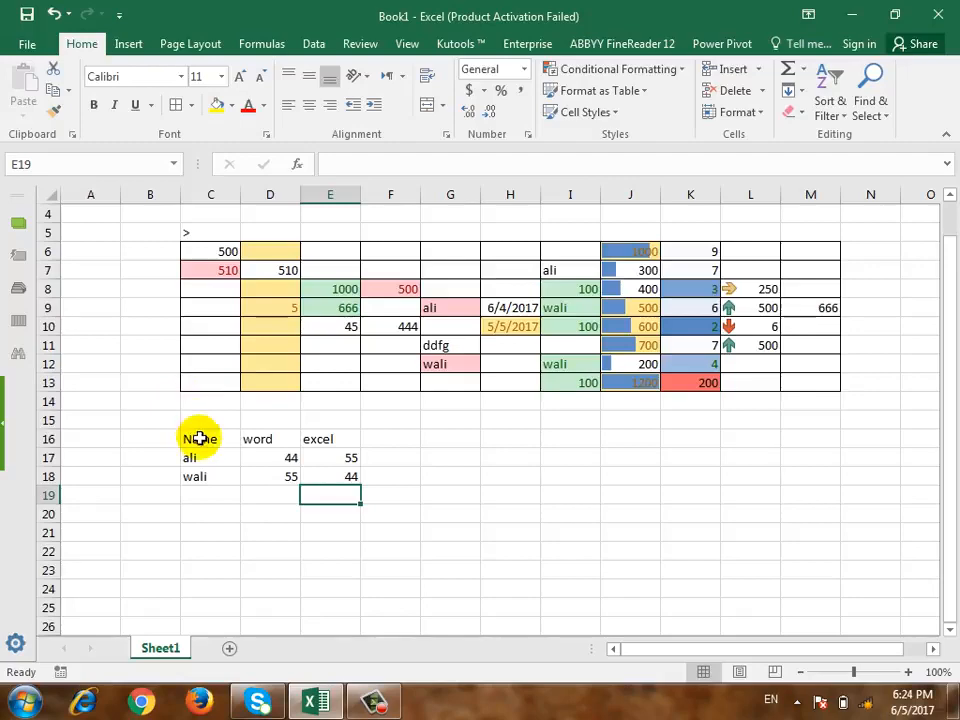
# Format the range C16:E18 as a table with headers, using a blue Medium table style.
pyautogui.moveTo(200, 438); pyautogui.dragTo(345, 476)
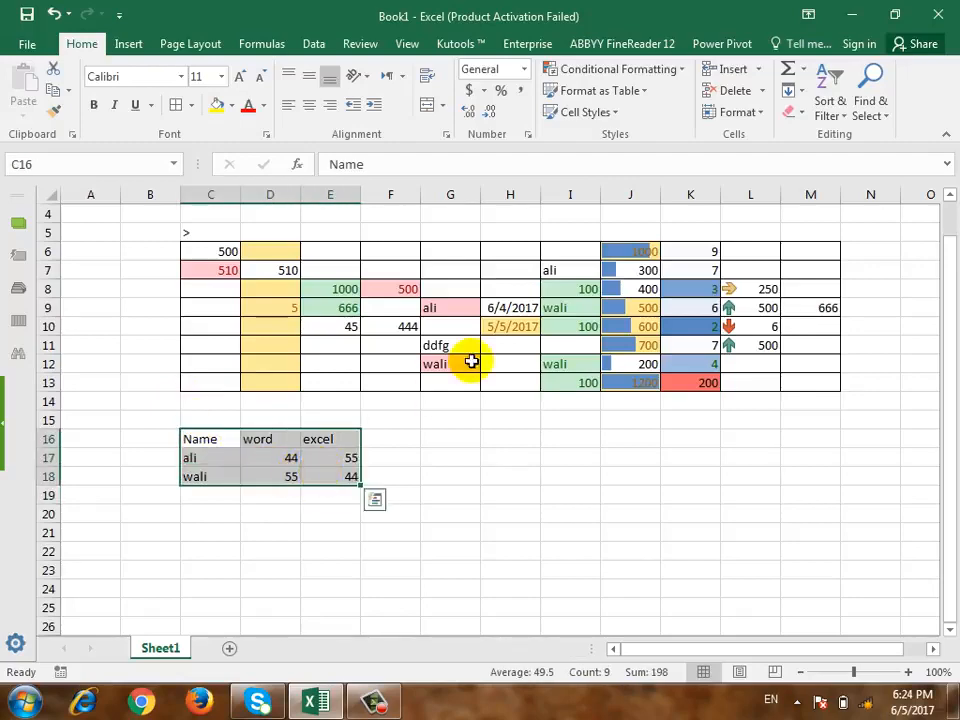
pyautogui.click(645, 90)
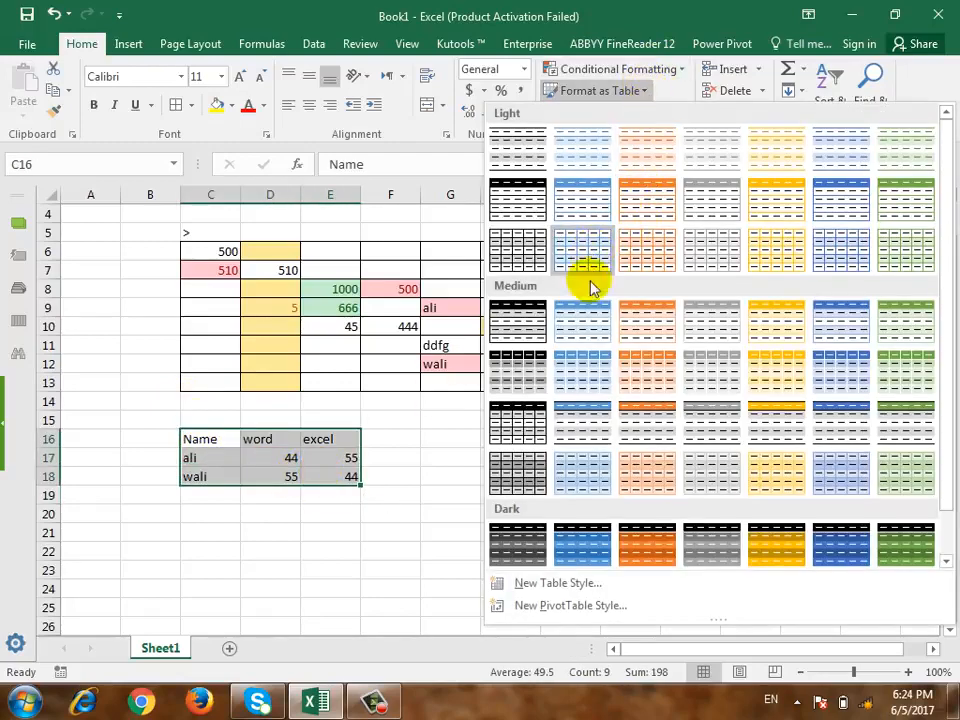
pyautogui.click(583, 371)
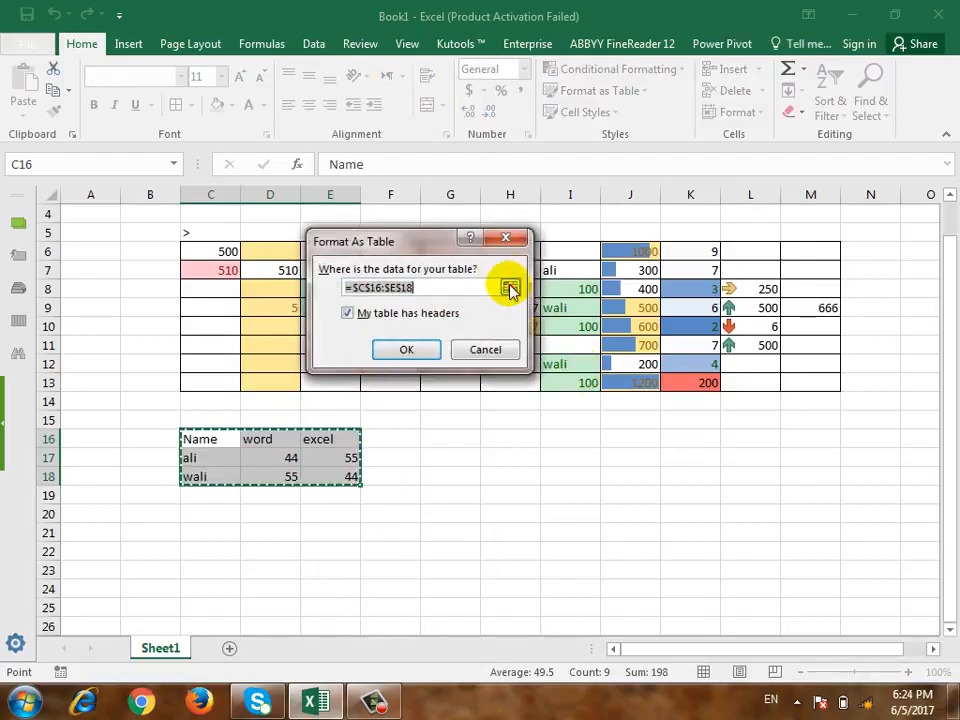
pyautogui.click(510, 288)
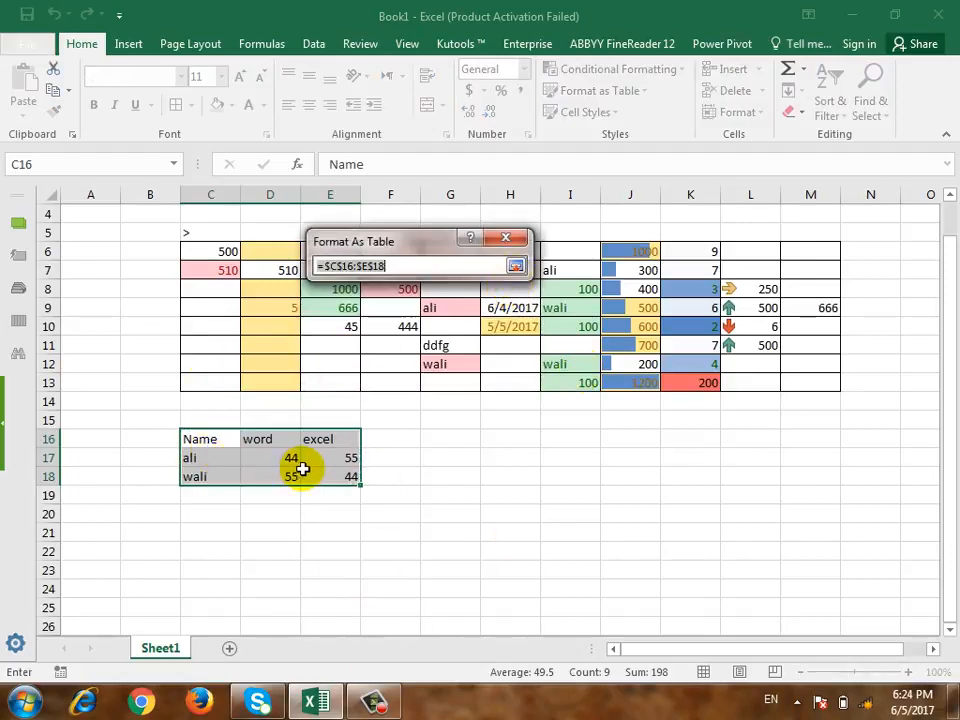
pyautogui.click(515, 265)
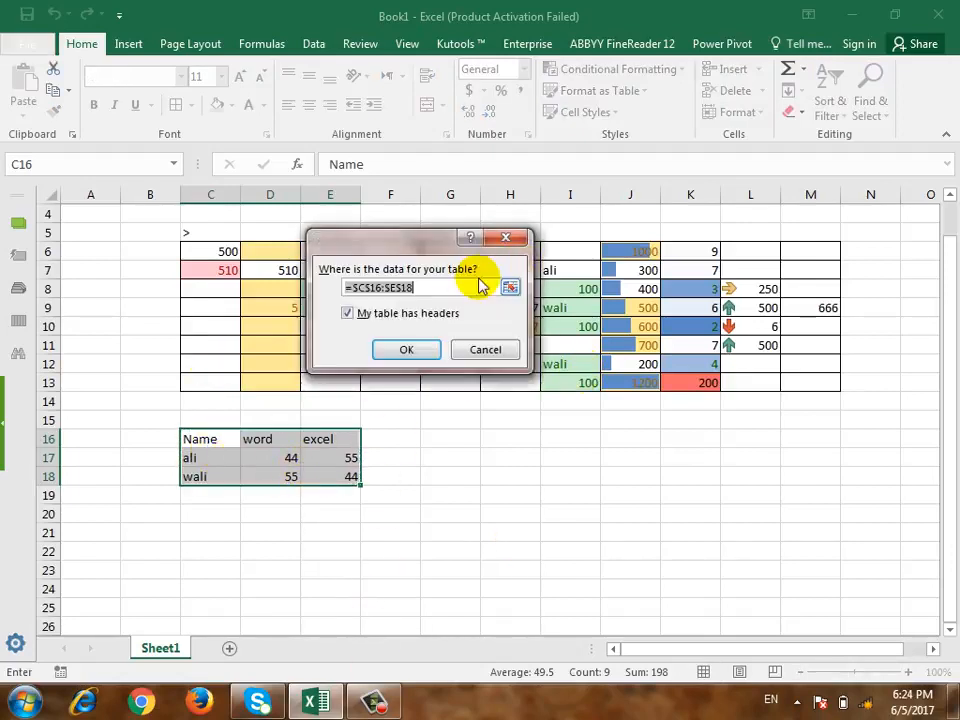
pyautogui.click(404, 349)
pyautogui.click(438, 469)
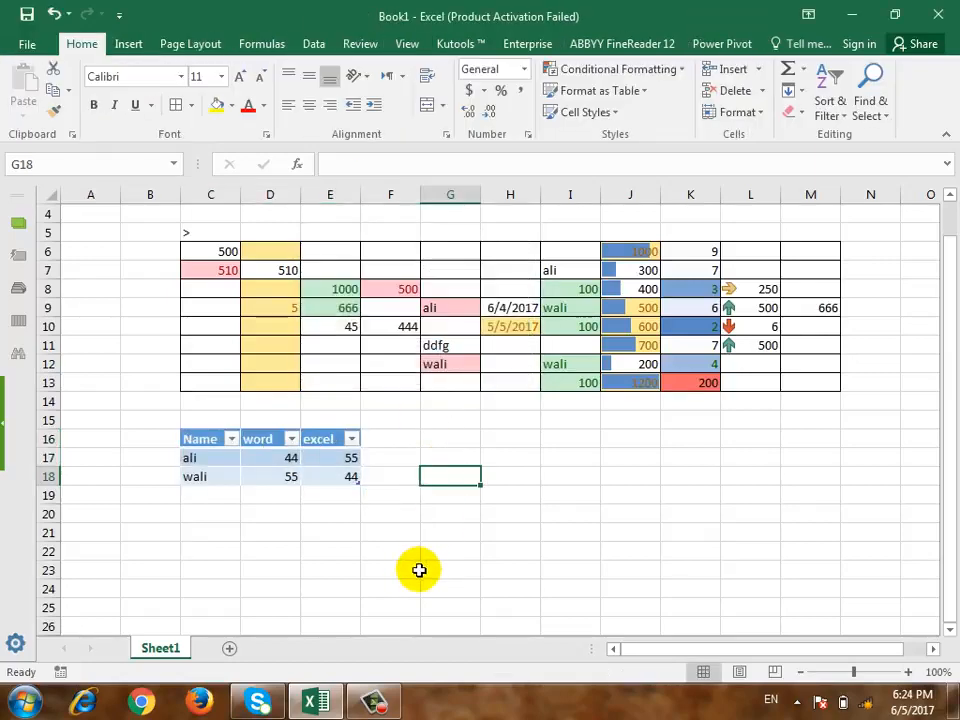
# Filter the table's Name column to show only the first of the two names.
pyautogui.click(231, 439)
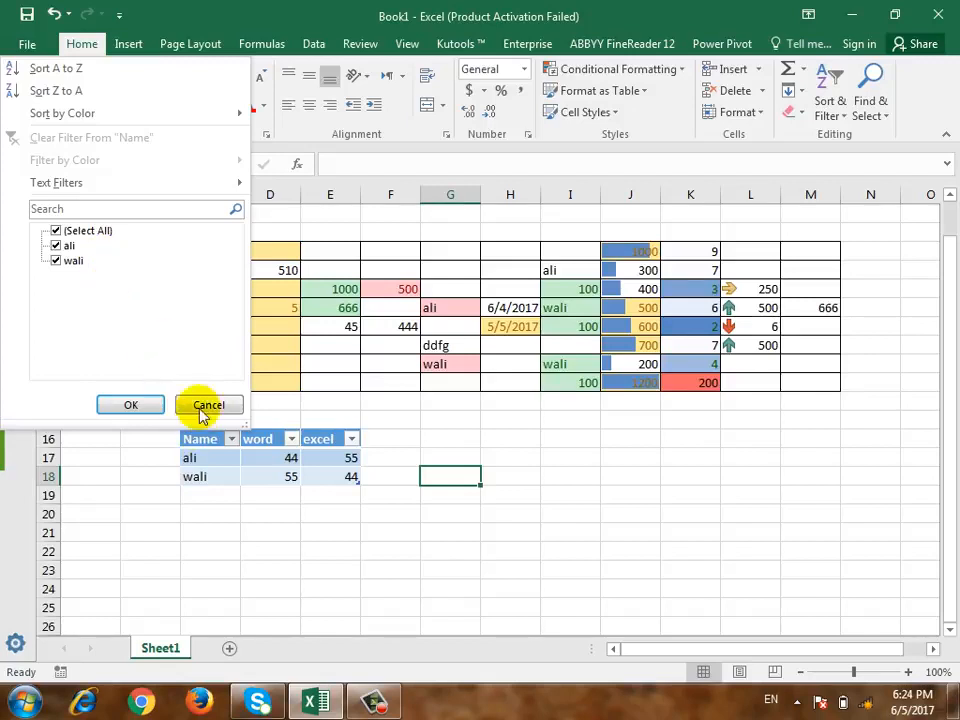
pyautogui.click(55, 261)
pyautogui.click(55, 261)
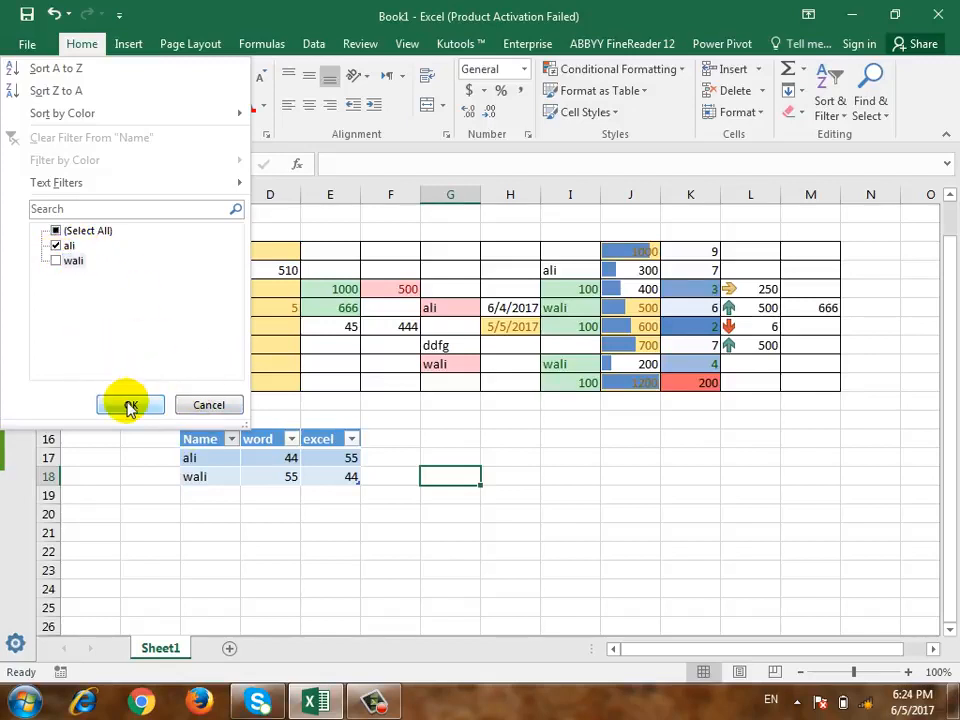
pyautogui.click(130, 404)
# Set the Name column filter back to all names.
pyautogui.click(231, 439)
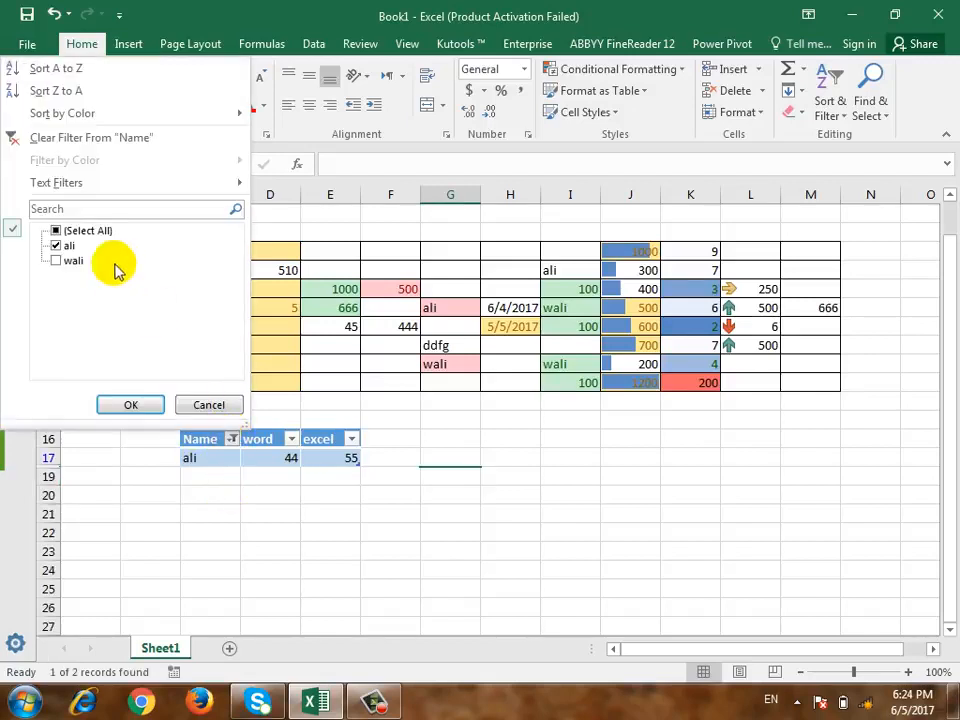
pyautogui.click(55, 231)
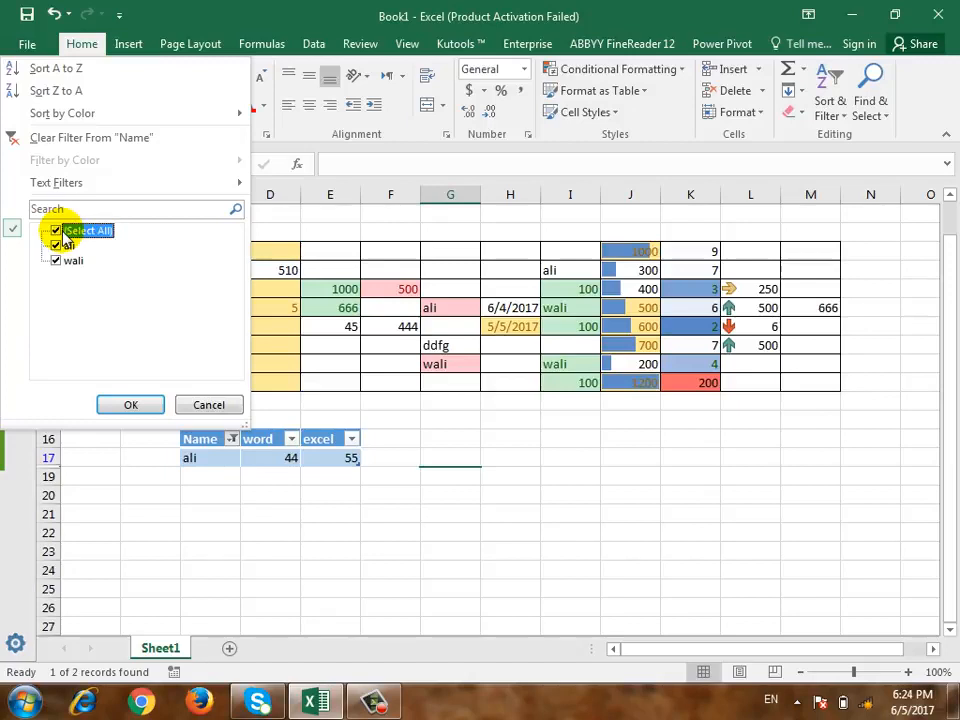
pyautogui.click(158, 402)
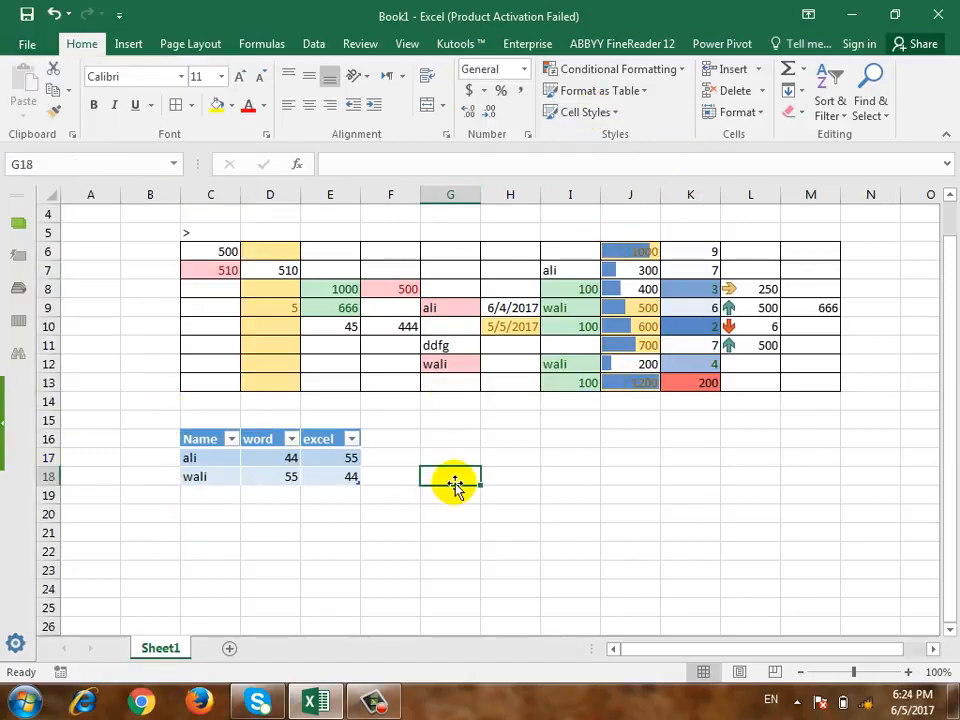
pyautogui.click(455, 438)
pyautogui.click(442, 420)
pyautogui.click(446, 456)
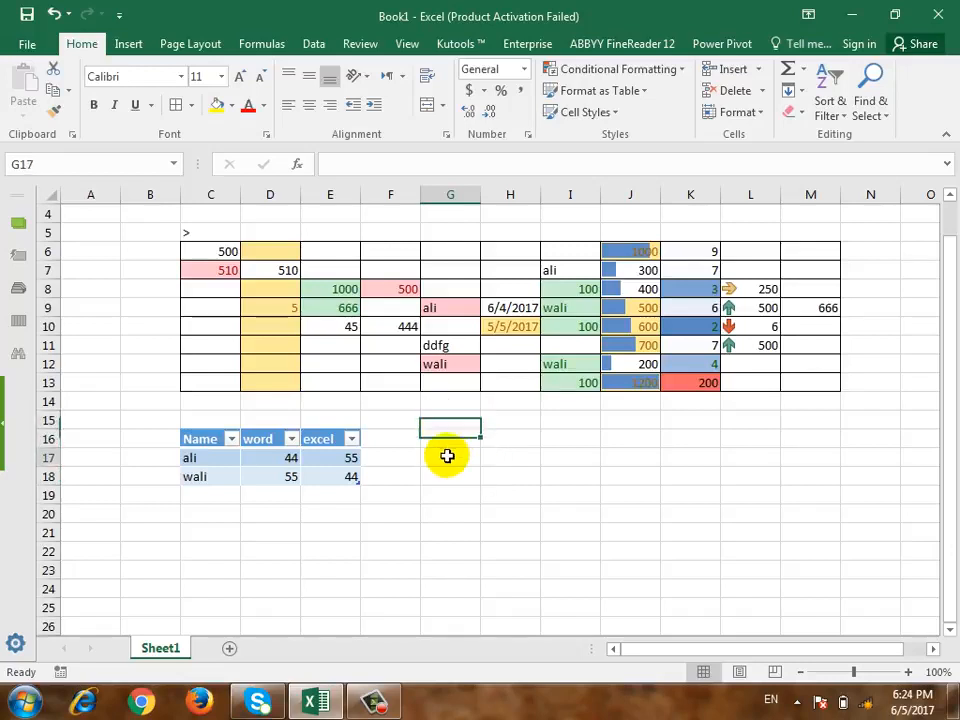
# Enter "name" in cell H17 and apply the Accent5 cell style, replacing it with the Input cell style.
pyautogui.click(516, 466)
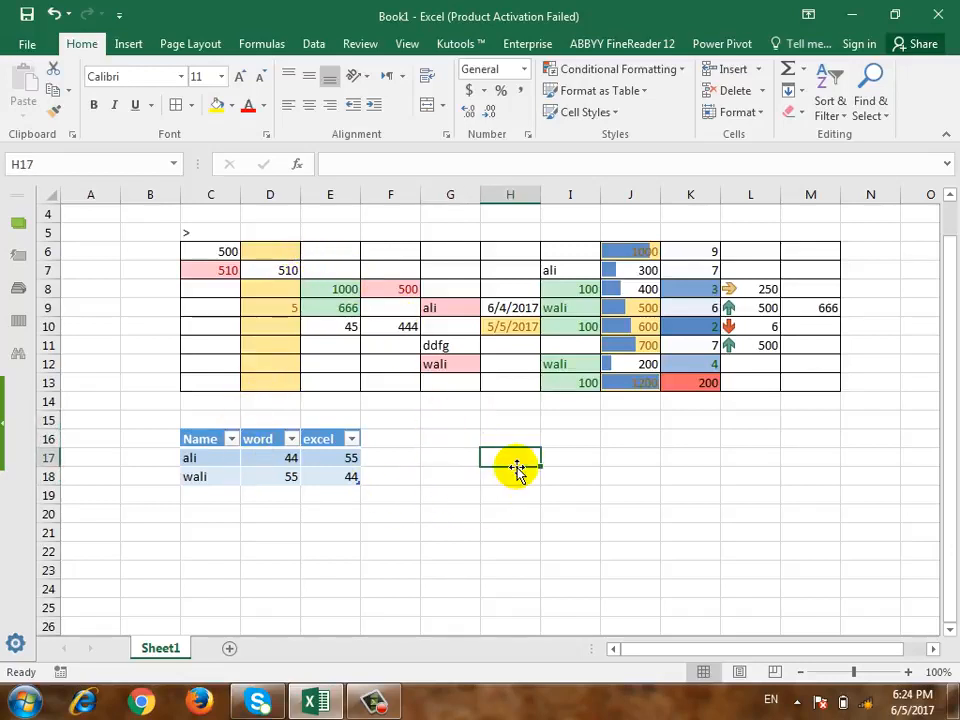
pyautogui.write('name')
pyautogui.click(514, 462)
pyautogui.click(600, 112)
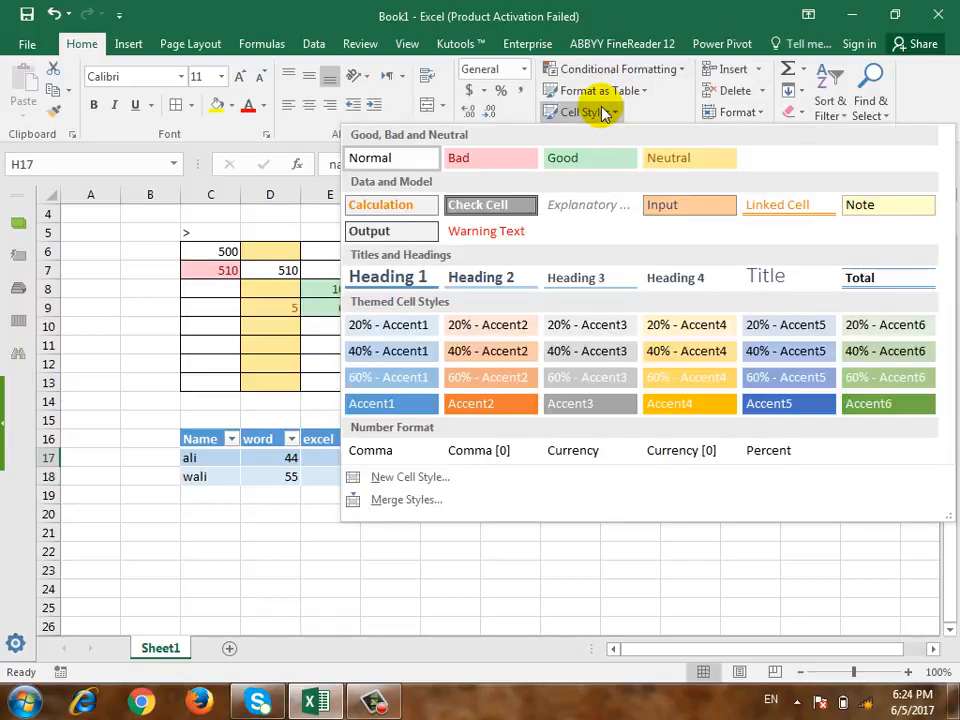
pyautogui.click(820, 406)
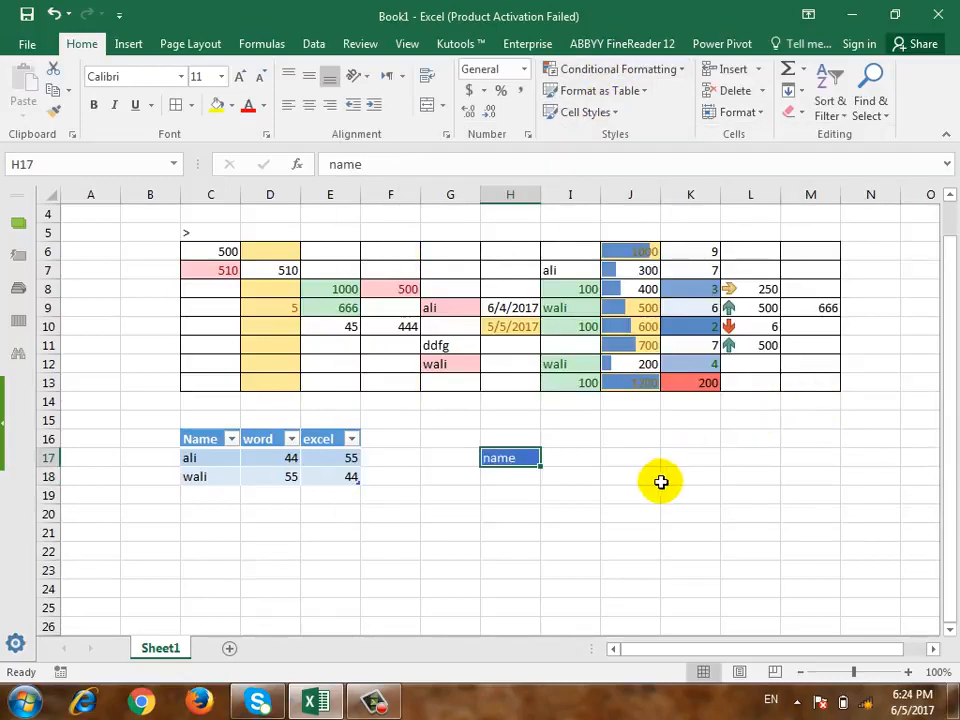
pyautogui.click(590, 114)
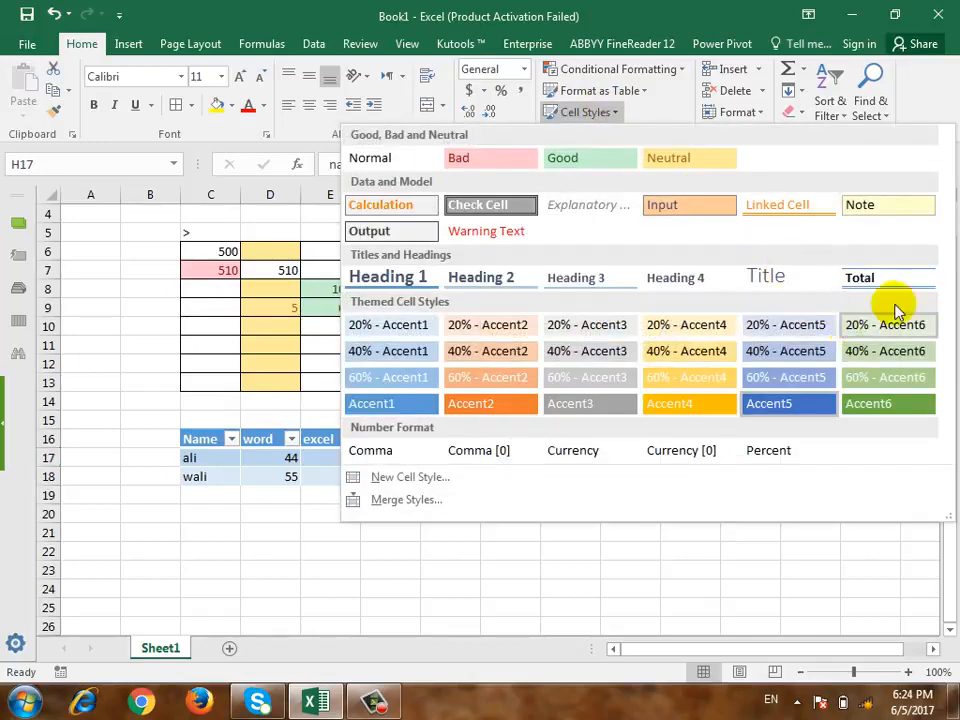
pyautogui.click(736, 206)
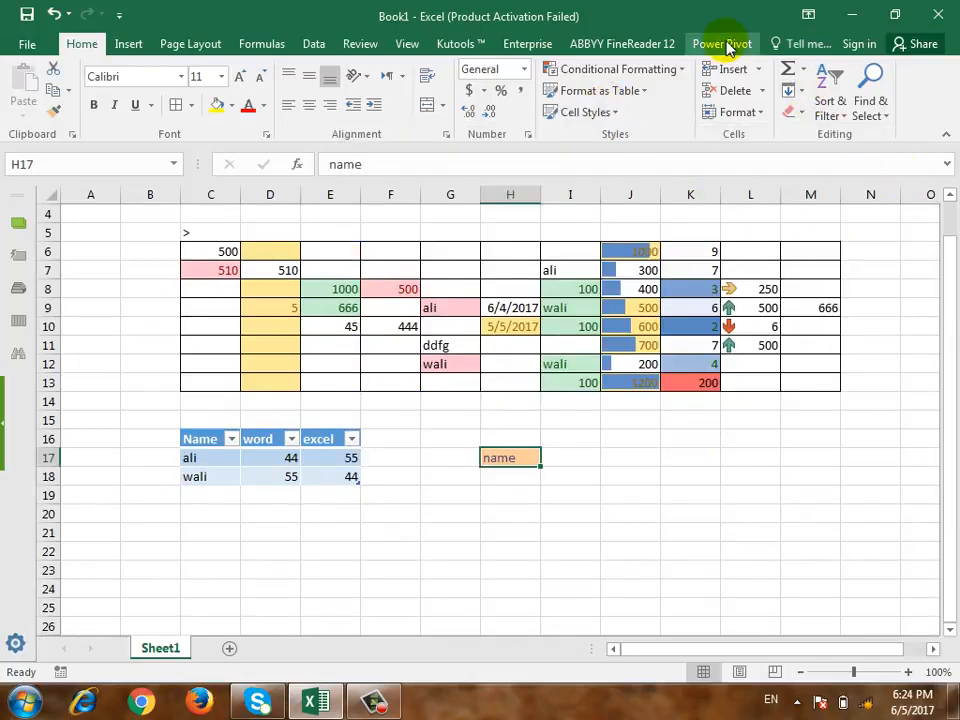
# Enter "name" in cell H6 and keep that cell selected.
pyautogui.click(484, 362)
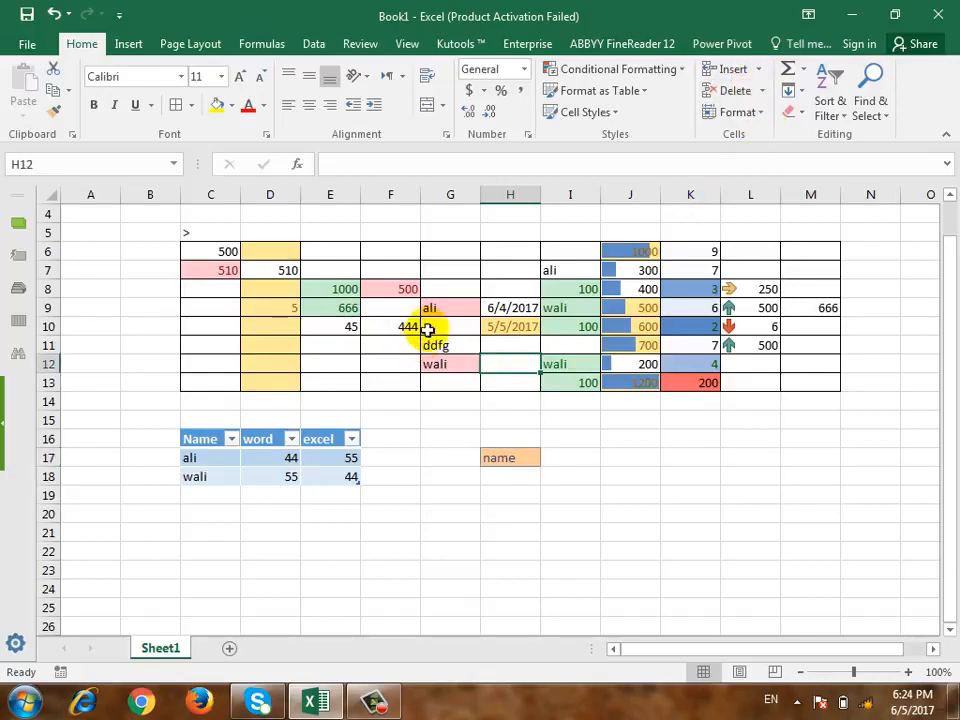
pyautogui.scroll(1, 474, 316)
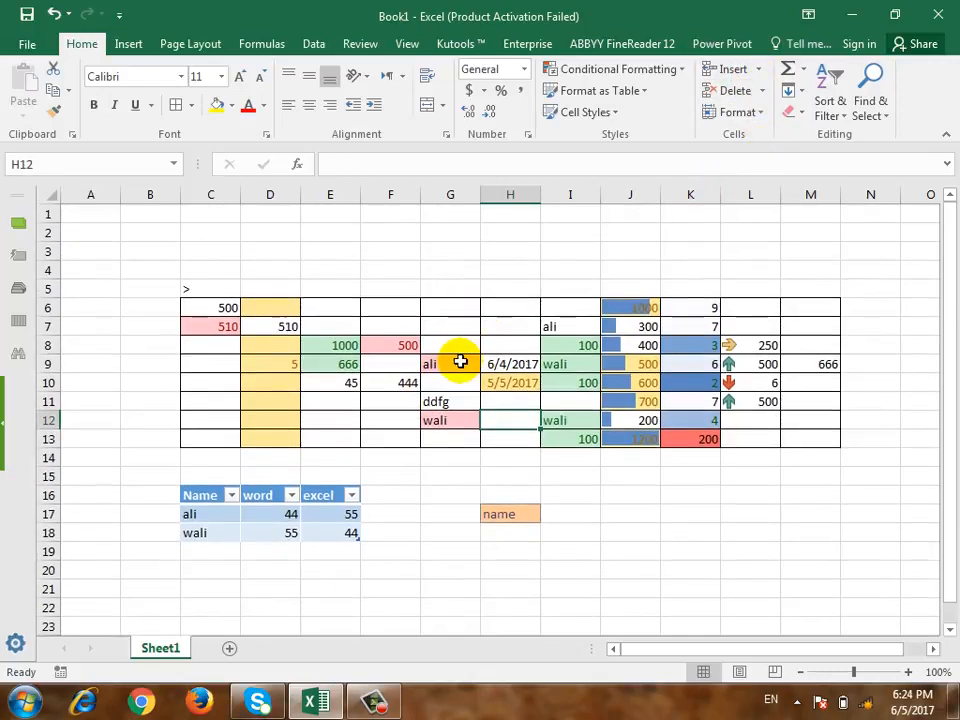
pyautogui.click(500, 307)
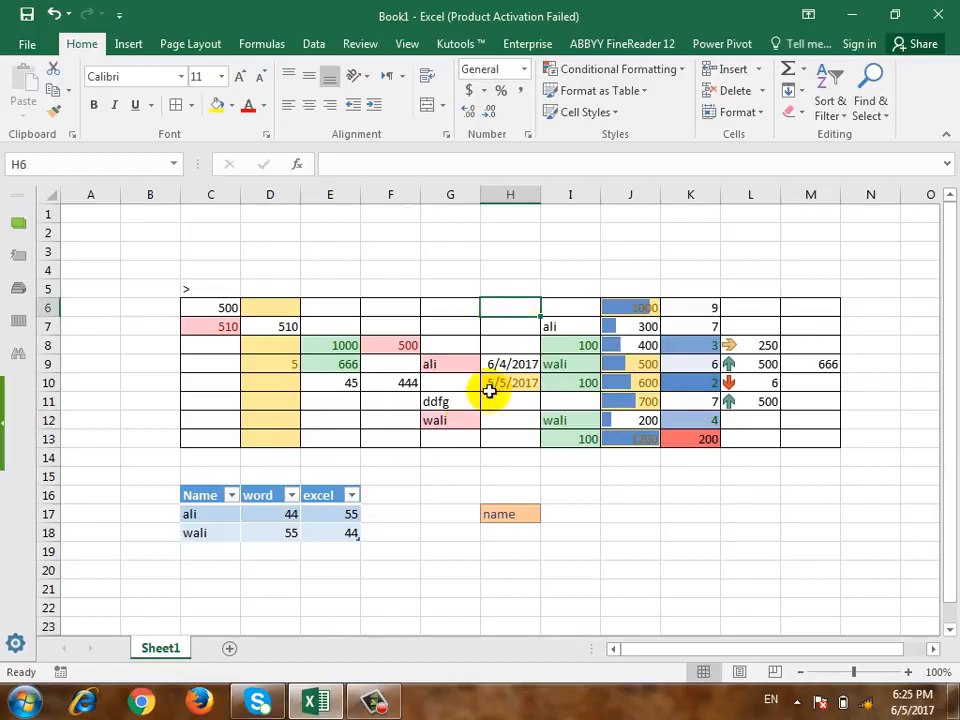
pyautogui.write('name')
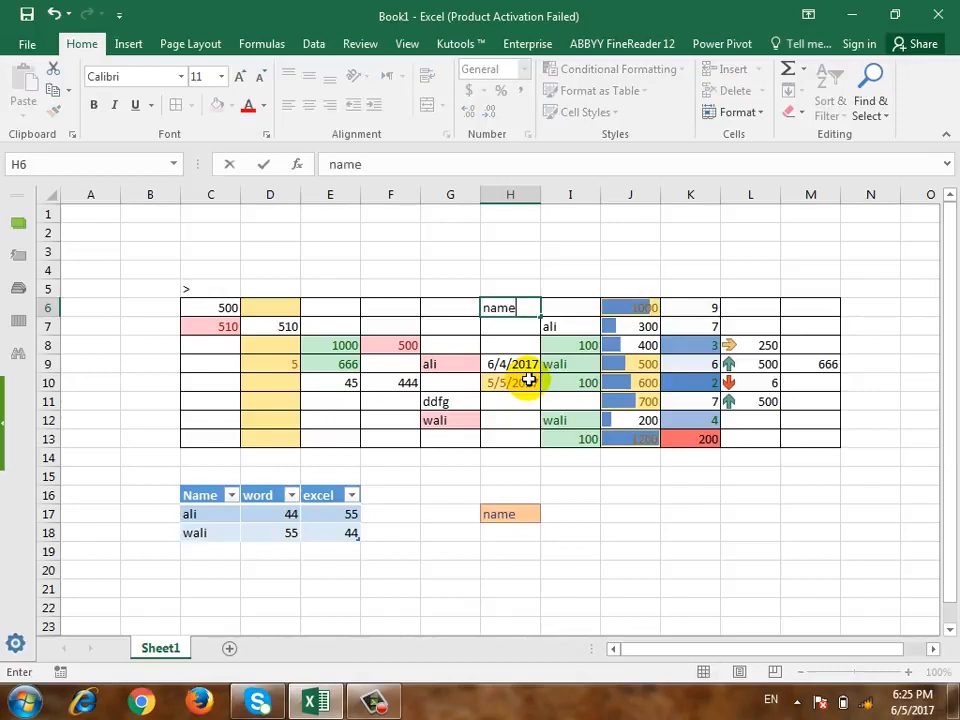
pyautogui.press('Return')
pyautogui.press('Up')
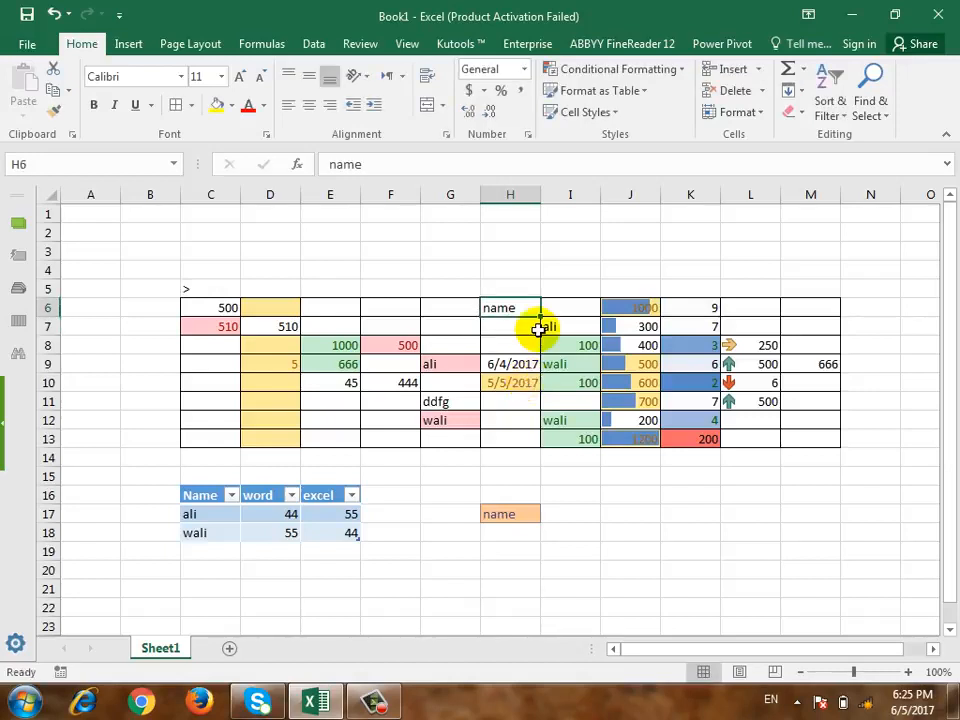
# Try inserting a cell at H6 with the existing cells shifted right, and undo the insertion.
pyautogui.click(763, 78)
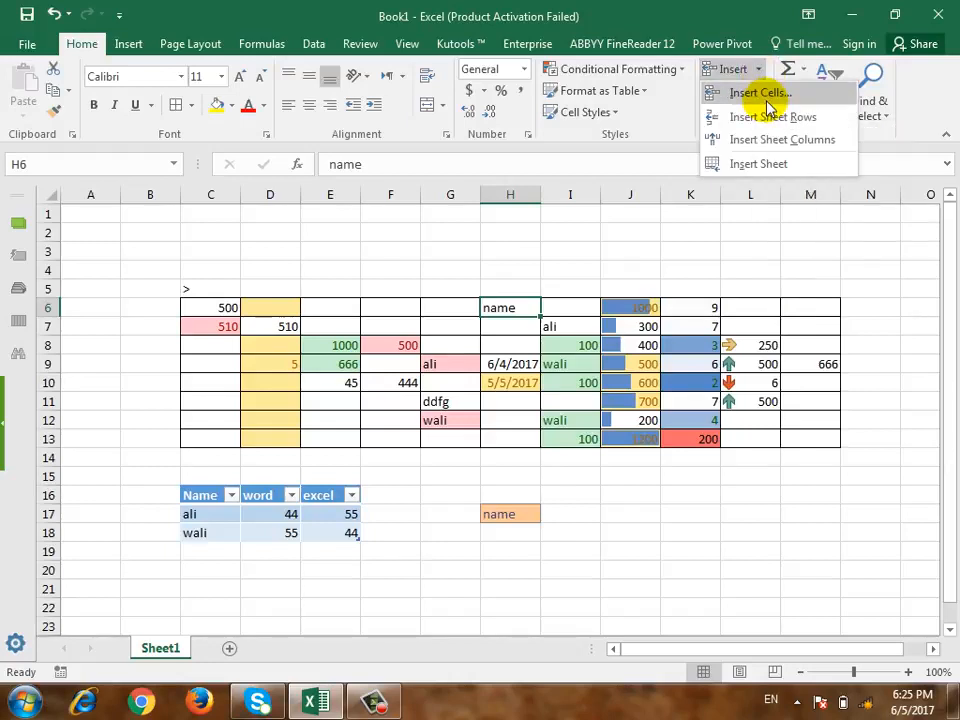
pyautogui.click(768, 100)
pyautogui.moveTo(396, 233); pyautogui.dragTo(231, 234)
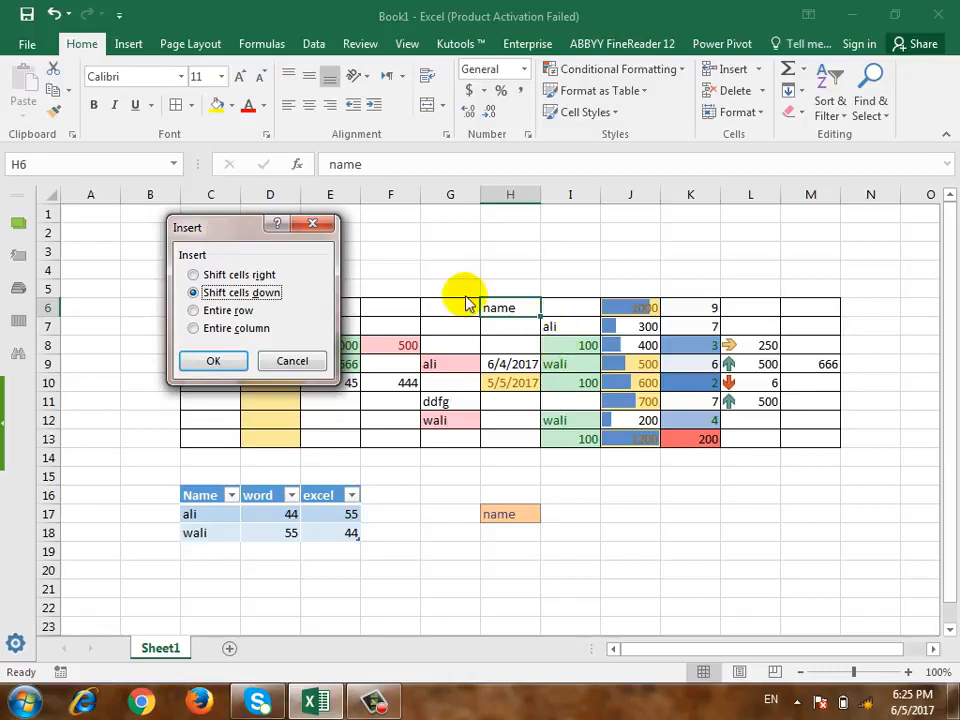
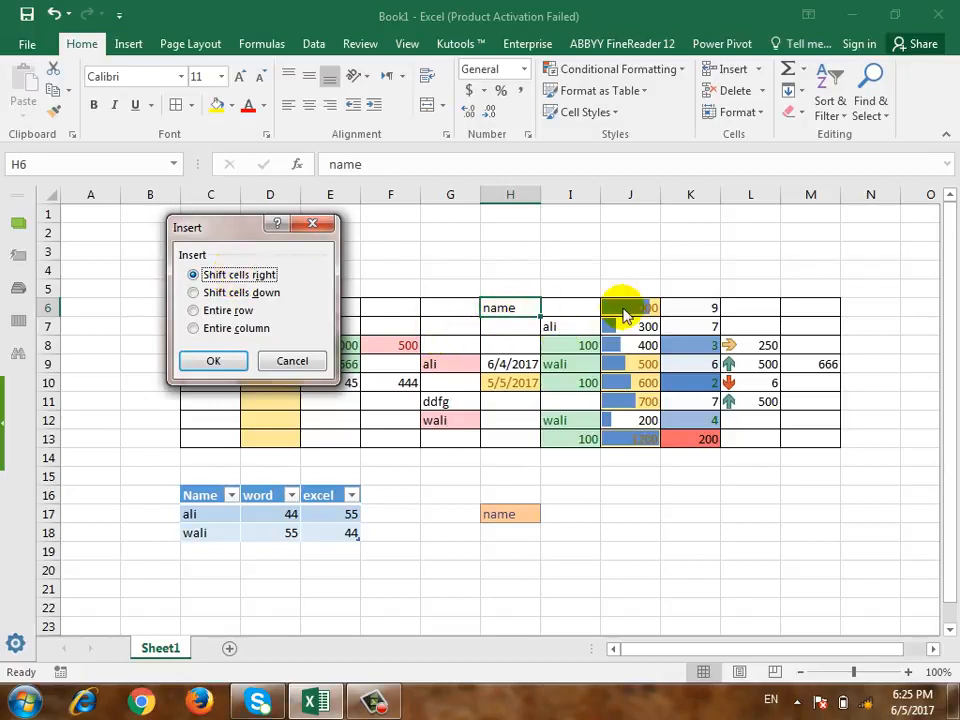
pyautogui.click(243, 363)
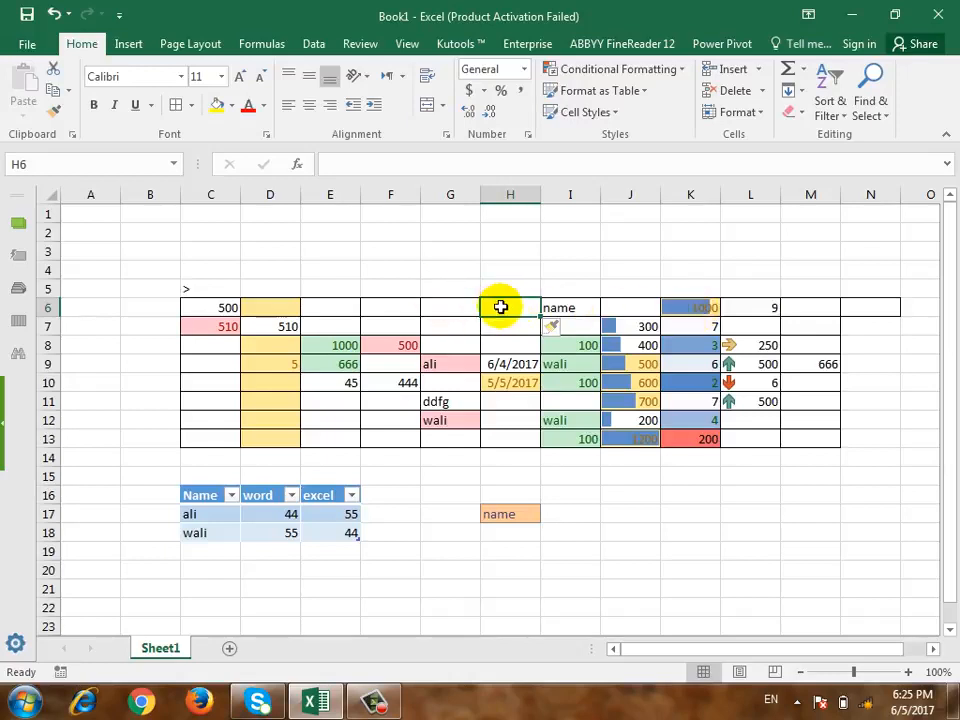
pyautogui.hotkey('ctrl', 'z')
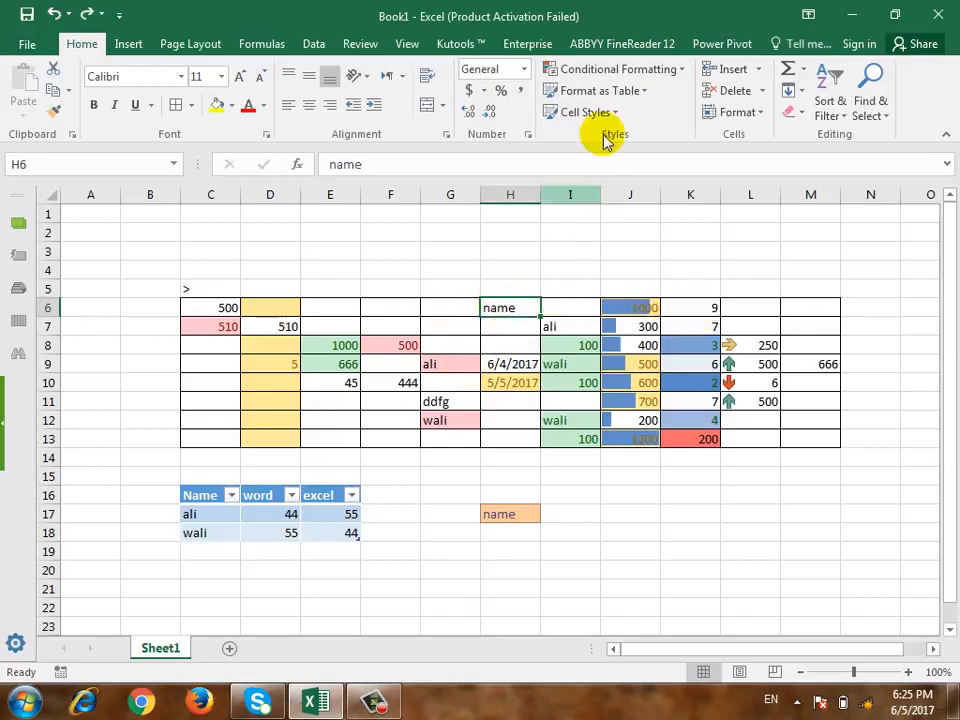
# Try inserting a cell at H6 with cells shifted down and an entire row at H6, undoing each insertion.
pyautogui.click(745, 70)
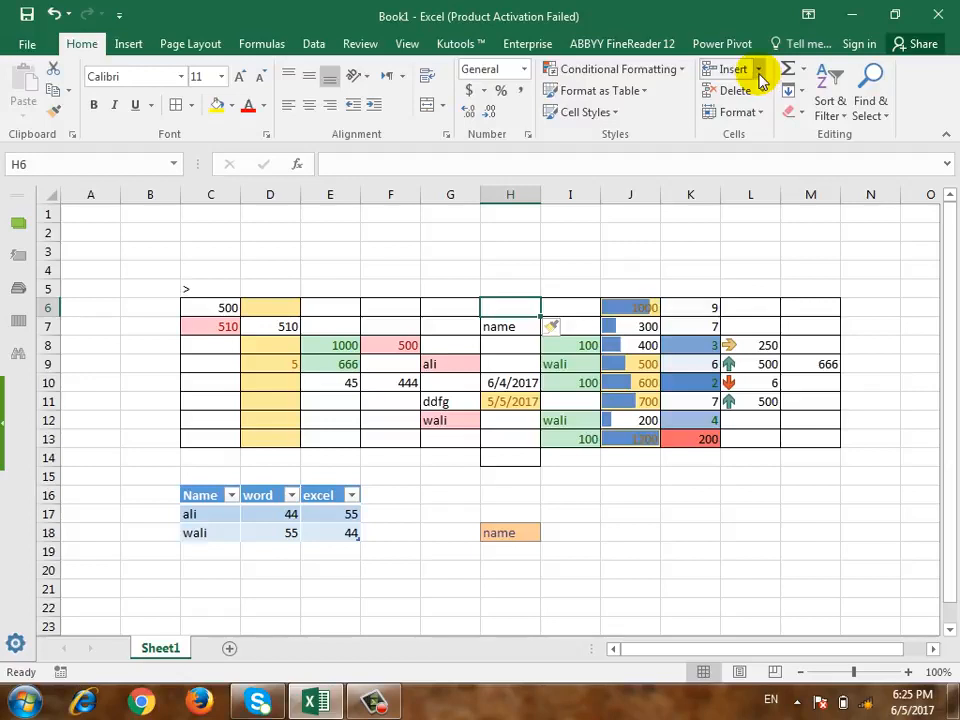
pyautogui.hotkey('ctrl', 'z')
pyautogui.click(758, 70)
pyautogui.click(745, 90)
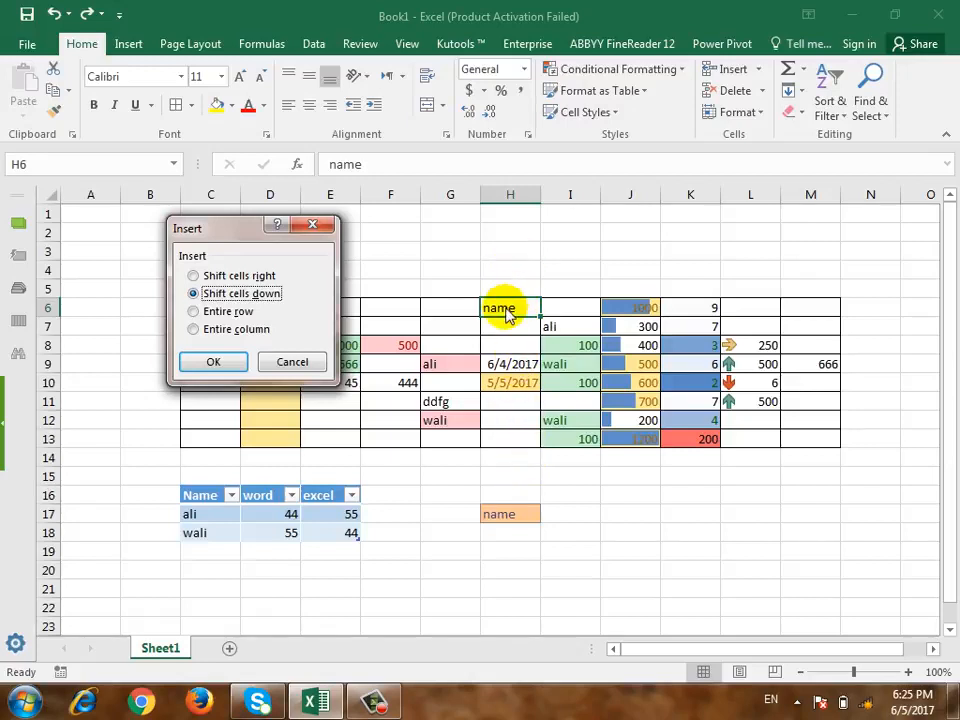
pyautogui.click(222, 362)
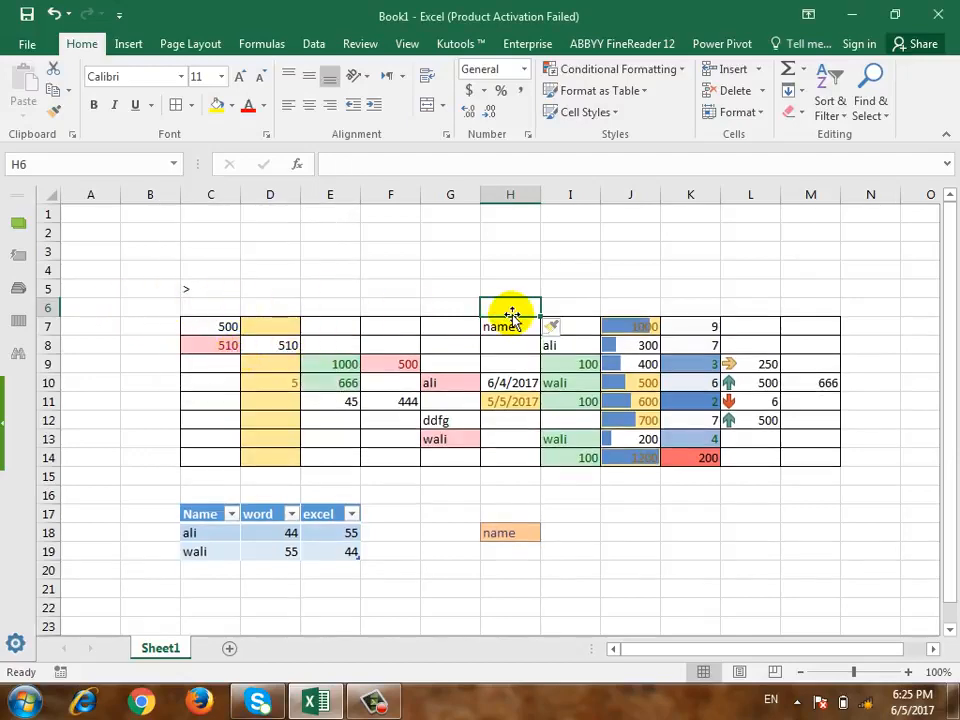
pyautogui.hotkey('ctrl', 'z')
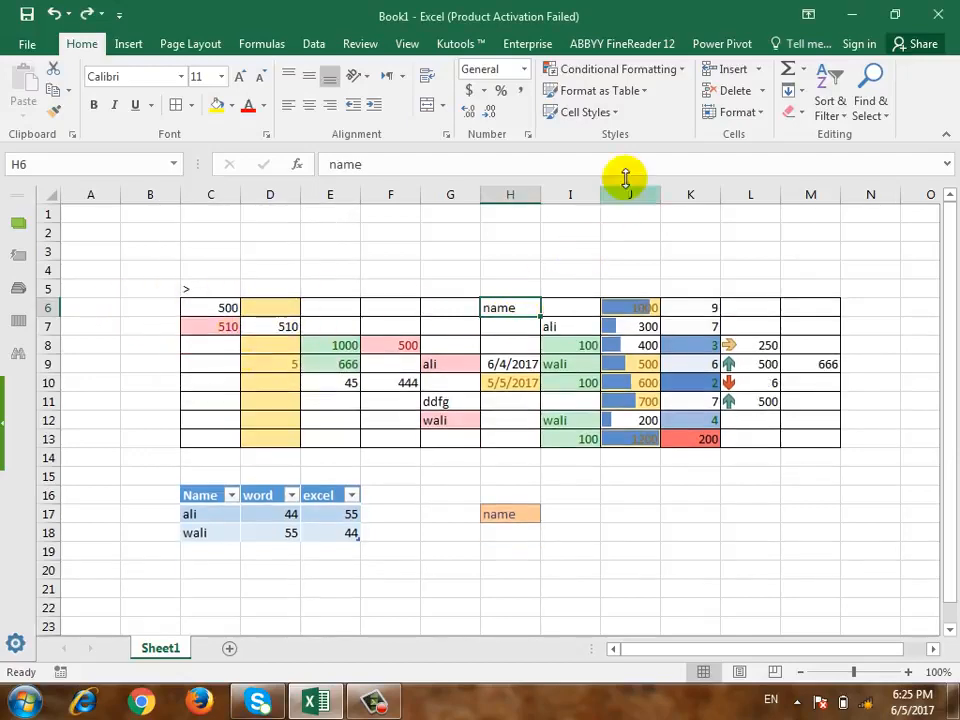
# Try inserting a sheet column at H6 two times, undoing each insertion.
pyautogui.click(762, 70)
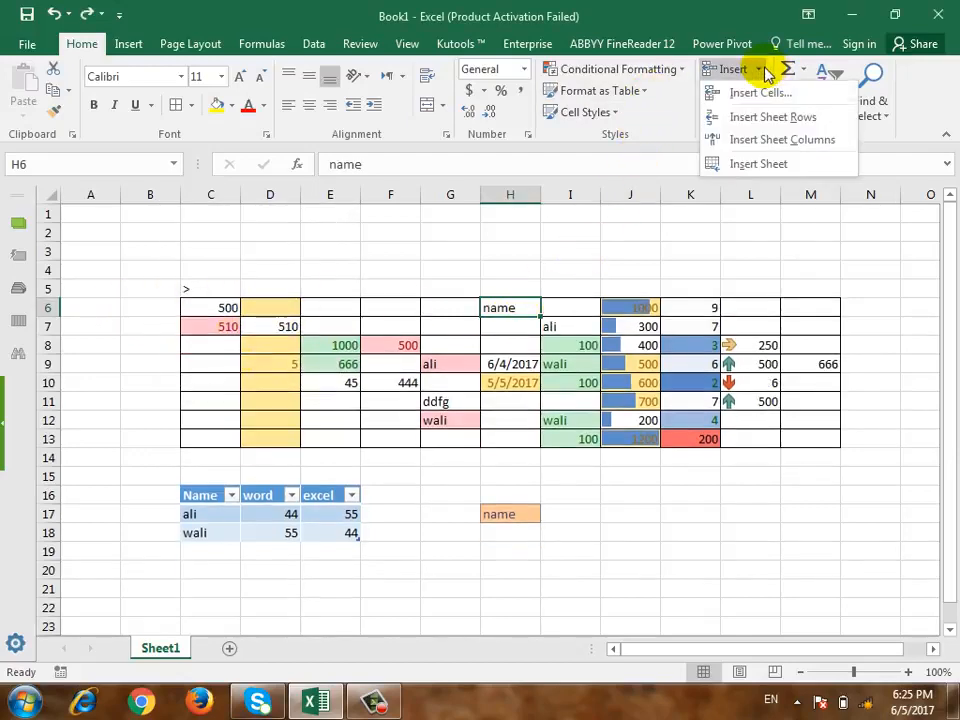
pyautogui.click(765, 140)
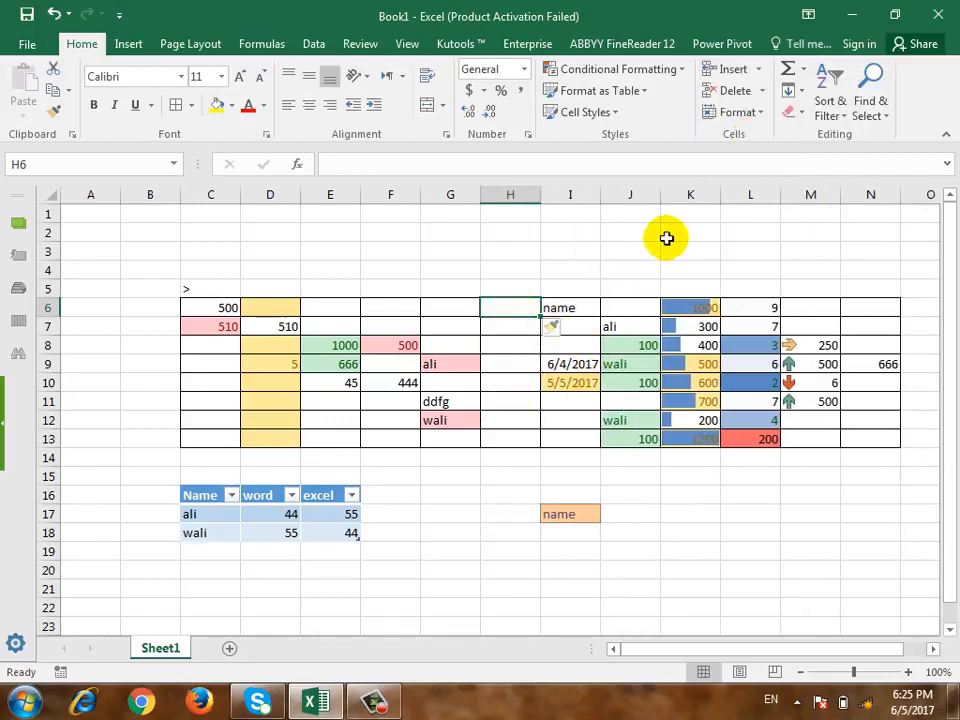
pyautogui.hotkey('ctrl', 'z')
pyautogui.click(760, 70)
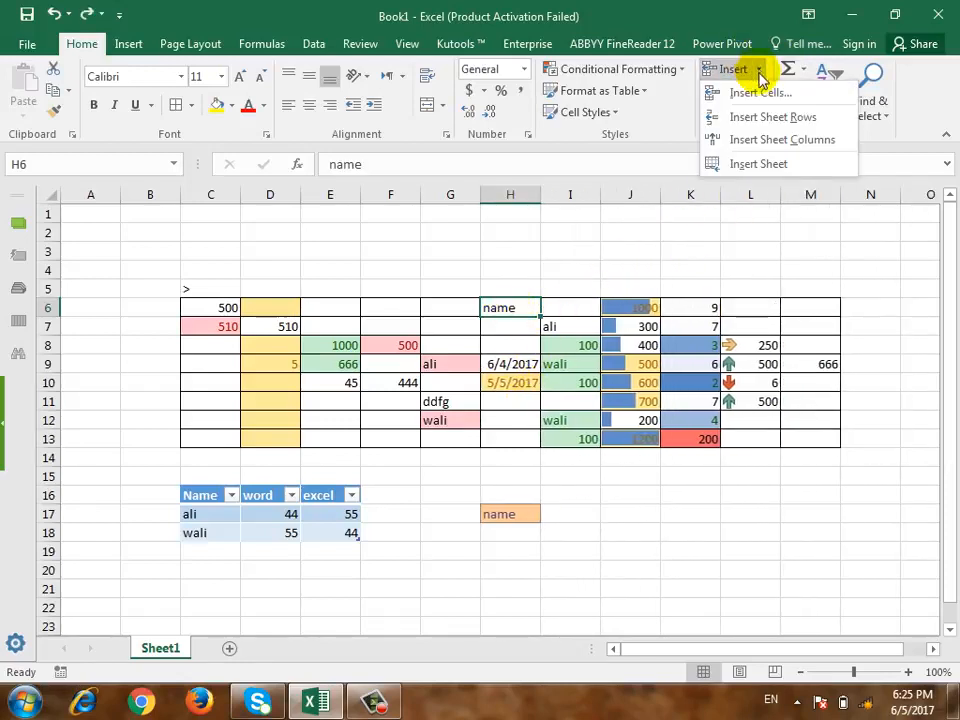
pyautogui.click(790, 141)
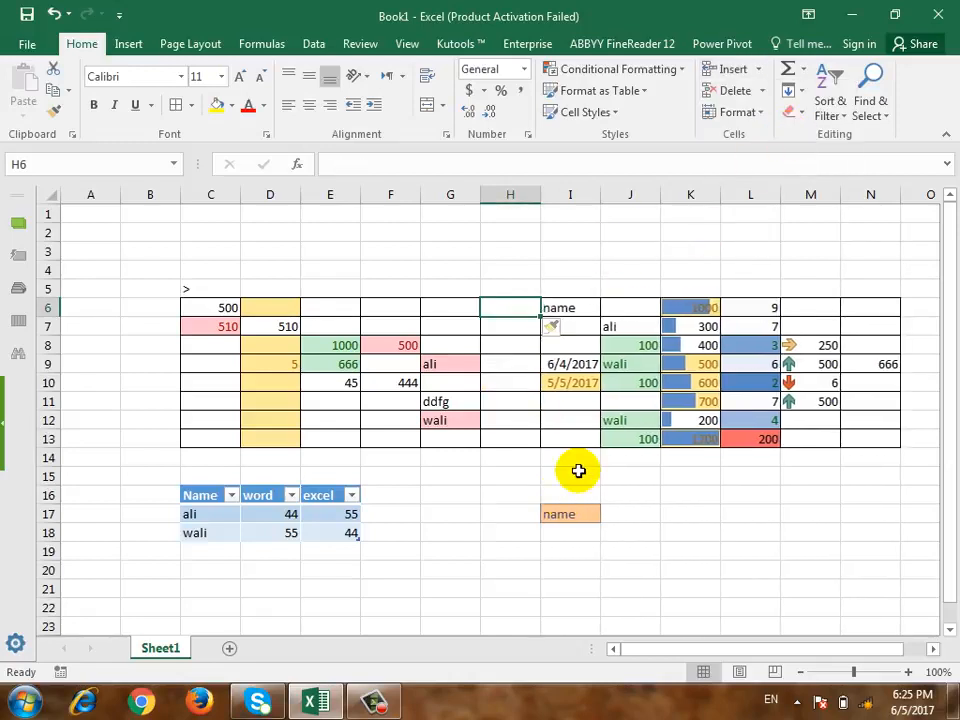
pyautogui.hotkey('ctrl', 'z')
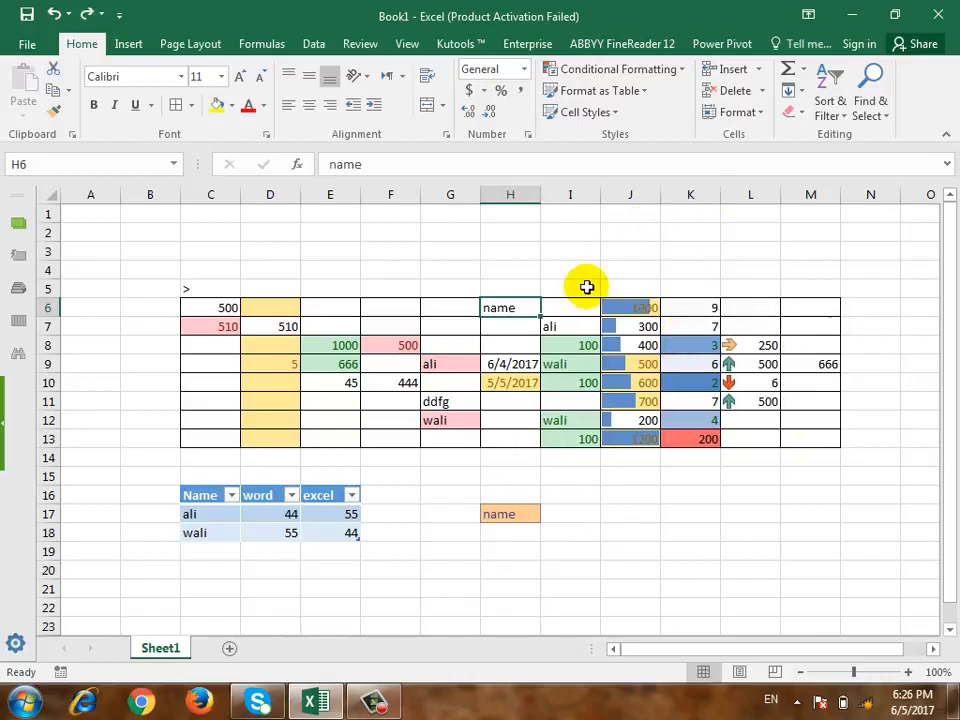
# Insert a new worksheet in the workbook and return to Sheet1.
pyautogui.click(756, 69)
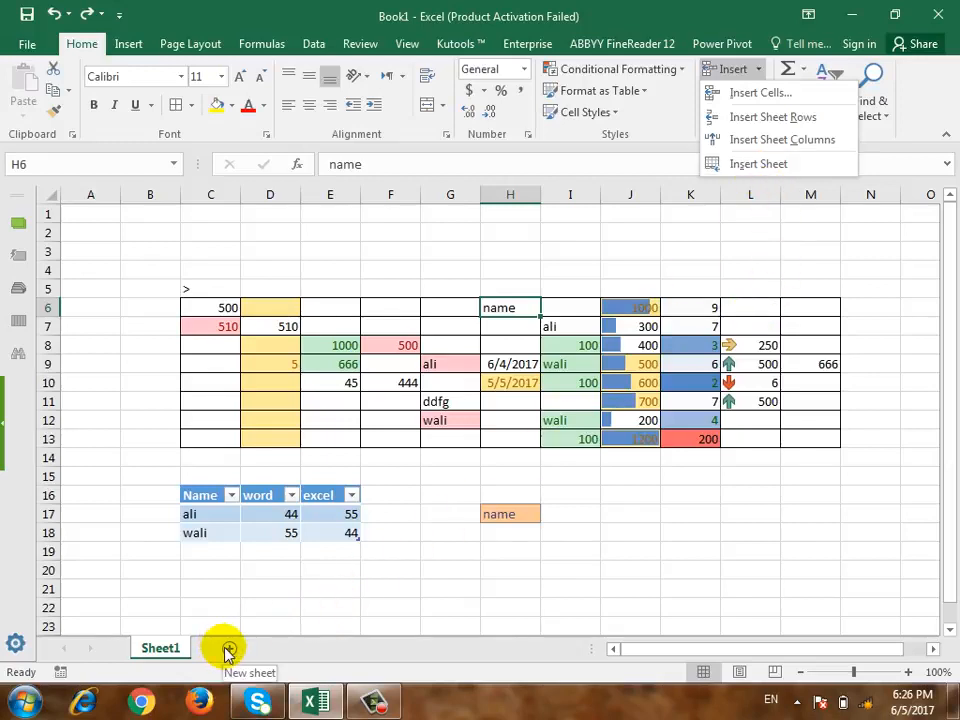
pyautogui.click(759, 163)
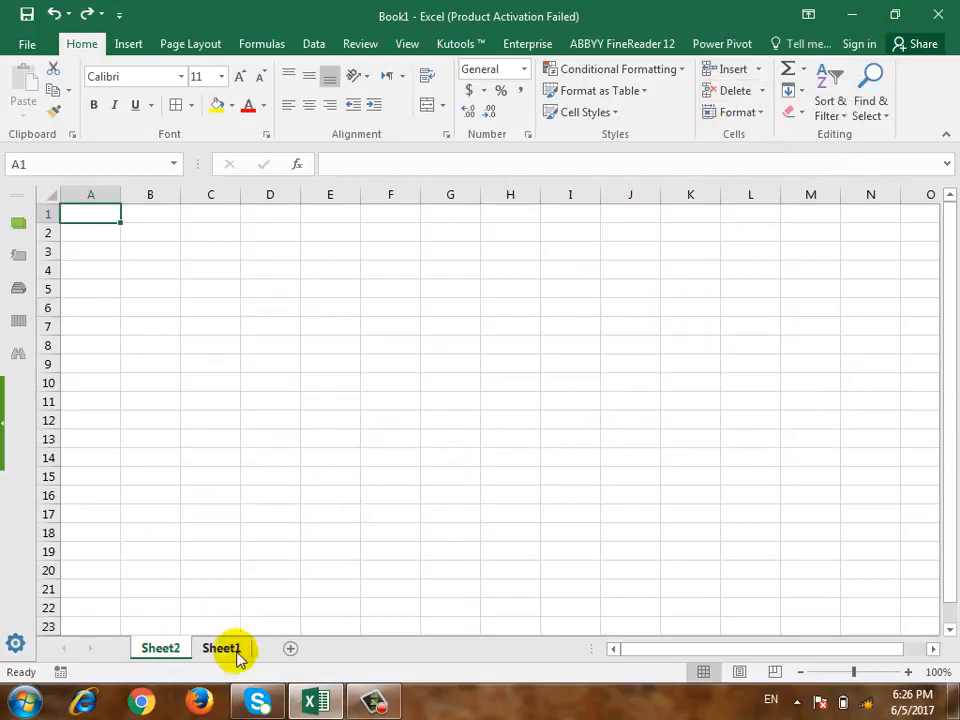
pyautogui.click(237, 652)
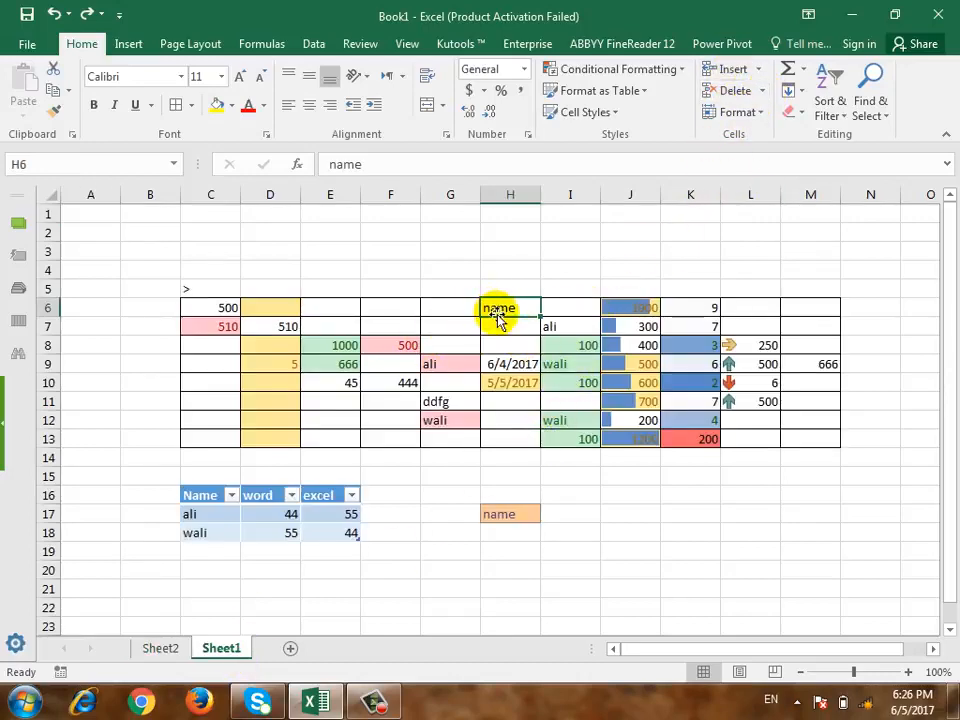
# Try deleting cell H6 with the remaining cells shifted left, and undo the deletion.
pyautogui.click(761, 90)
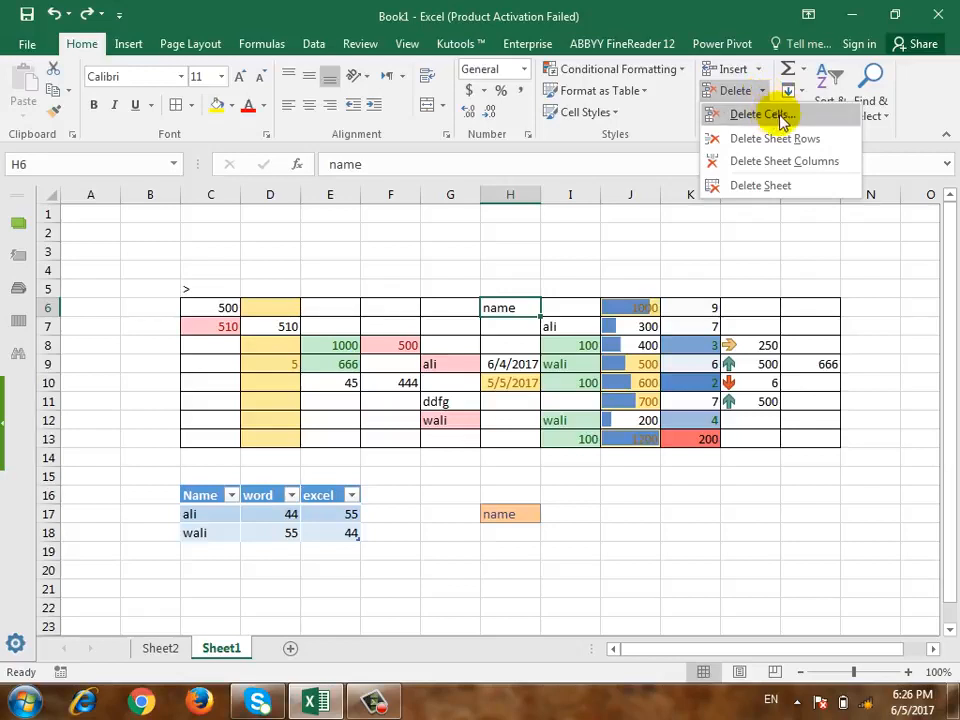
pyautogui.click(760, 114)
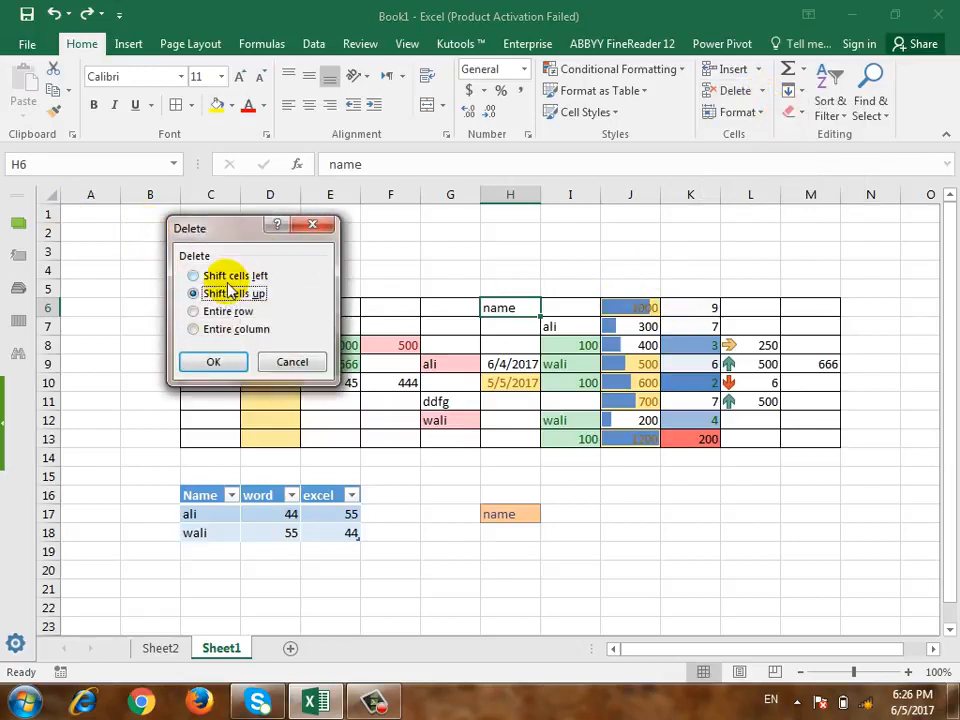
pyautogui.click(233, 276)
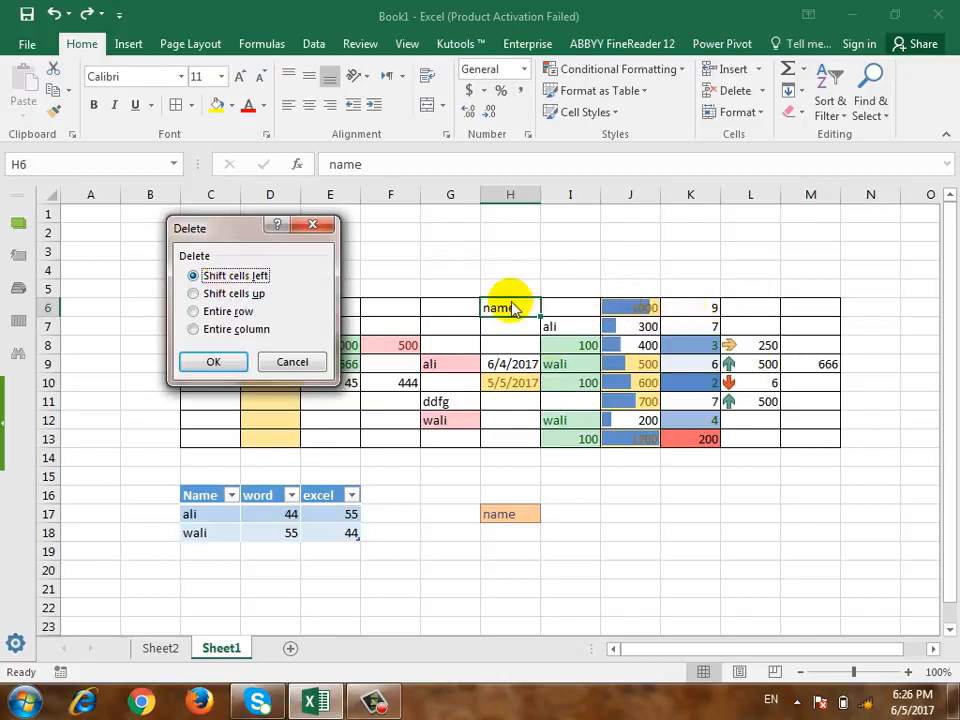
pyautogui.click(200, 364)
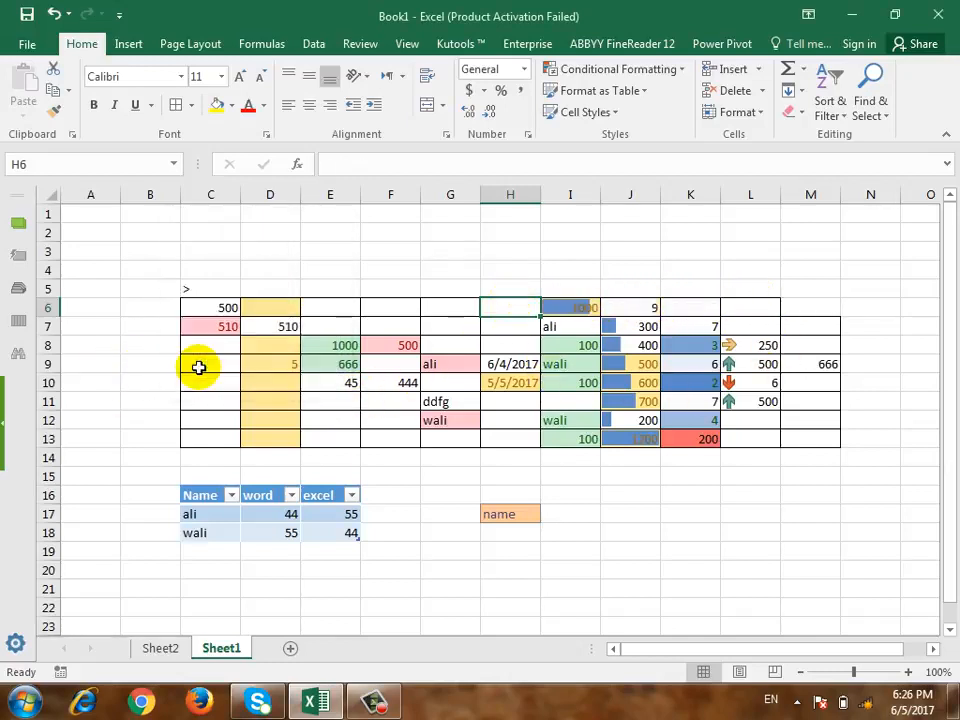
pyautogui.hotkey('ctrl', 'z')
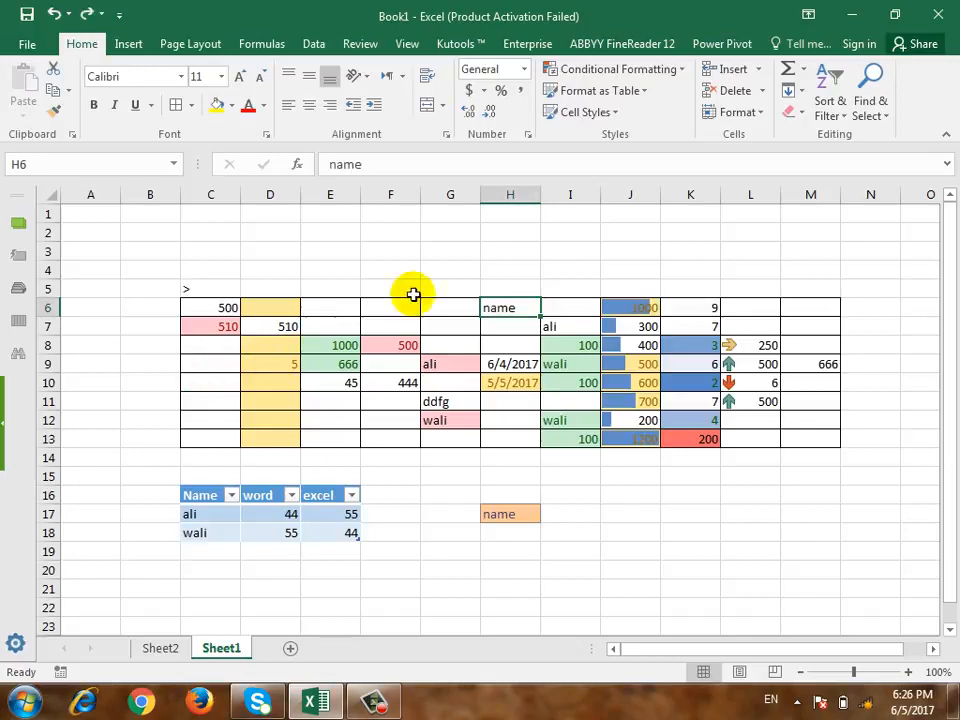
# Try deleting cell H6 with the cells below shifted up, and undo the deletion.
pyautogui.click(761, 89)
pyautogui.click(758, 113)
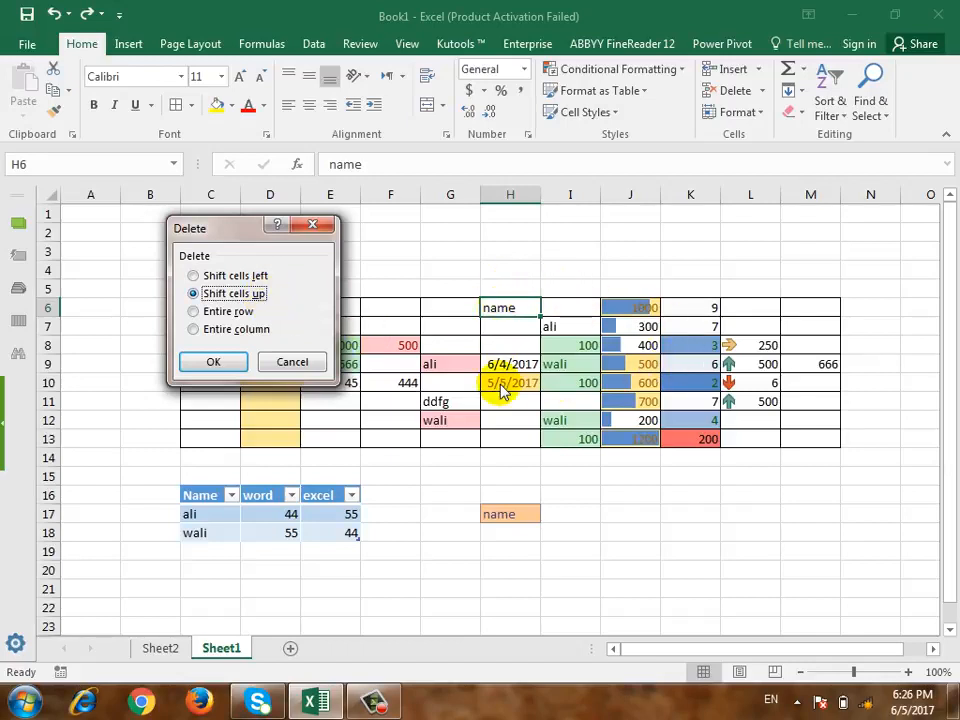
pyautogui.click(195, 364)
pyautogui.hotkey('ctrl', 'z')
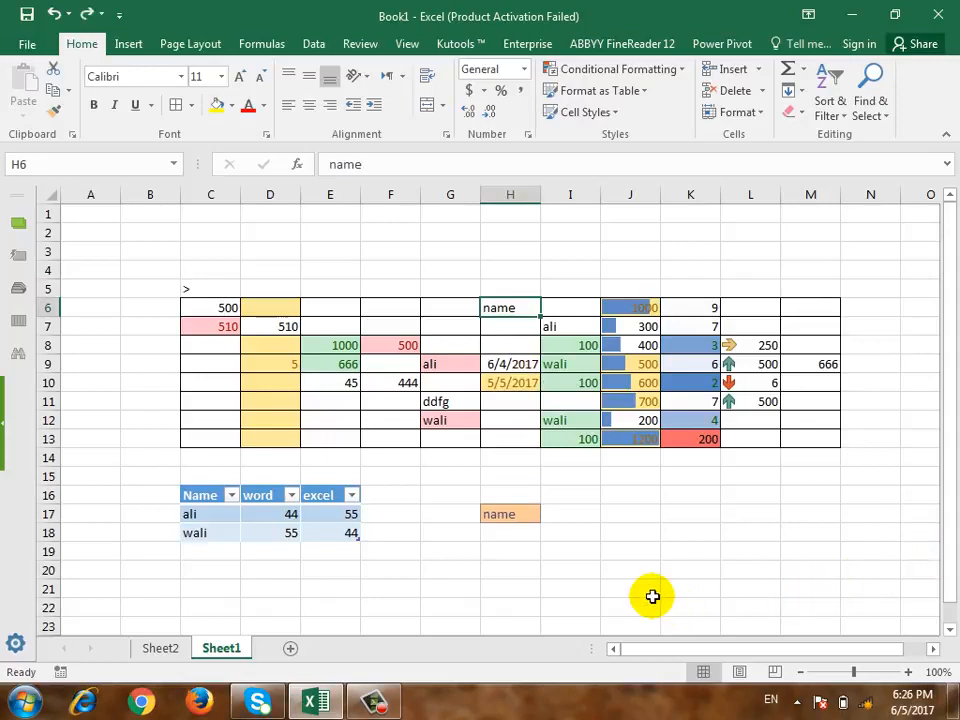
# Try deleting the sheet row containing cell H6, and undo the deletion.
pyautogui.click(766, 90)
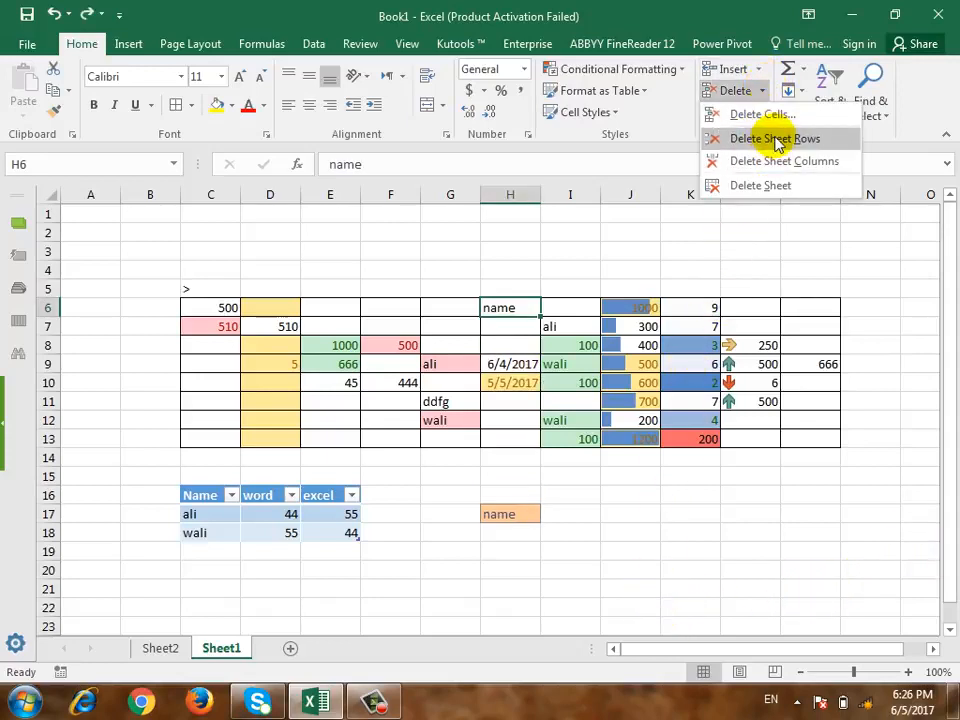
pyautogui.click(778, 139)
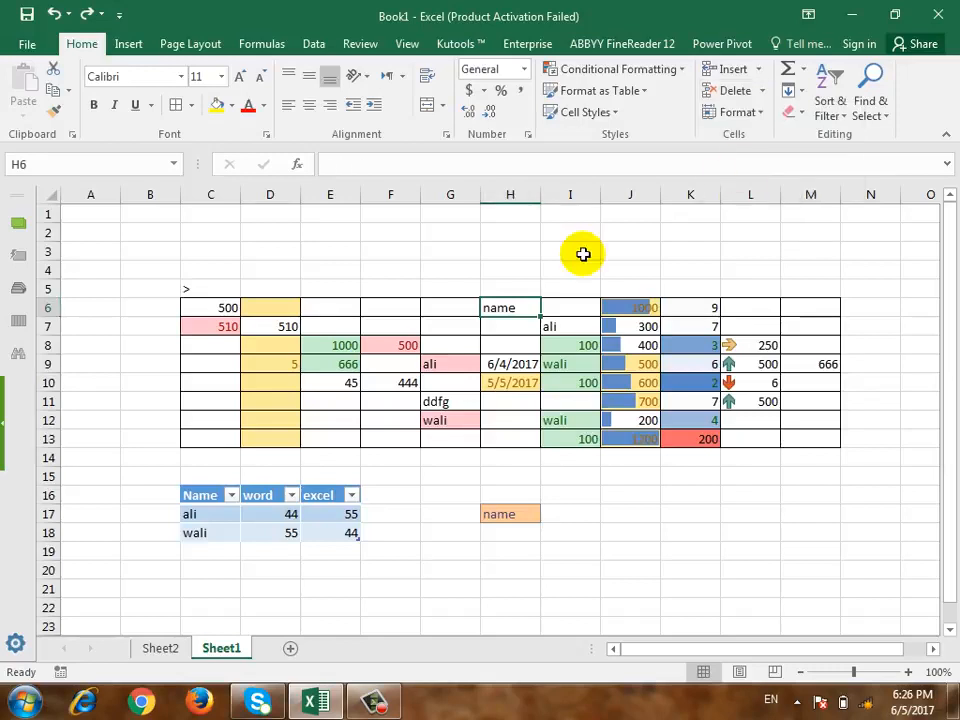
pyautogui.hotkey('ctrl', 'z')
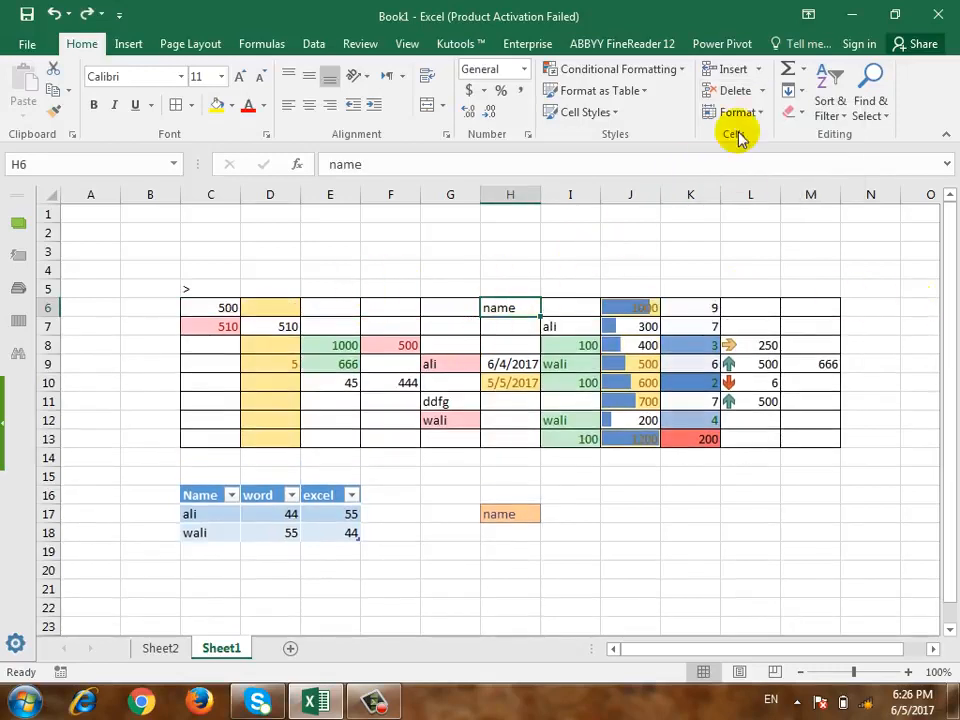
# Delete the empty worksheet Sheet2 from the workbook.
pyautogui.click(762, 90)
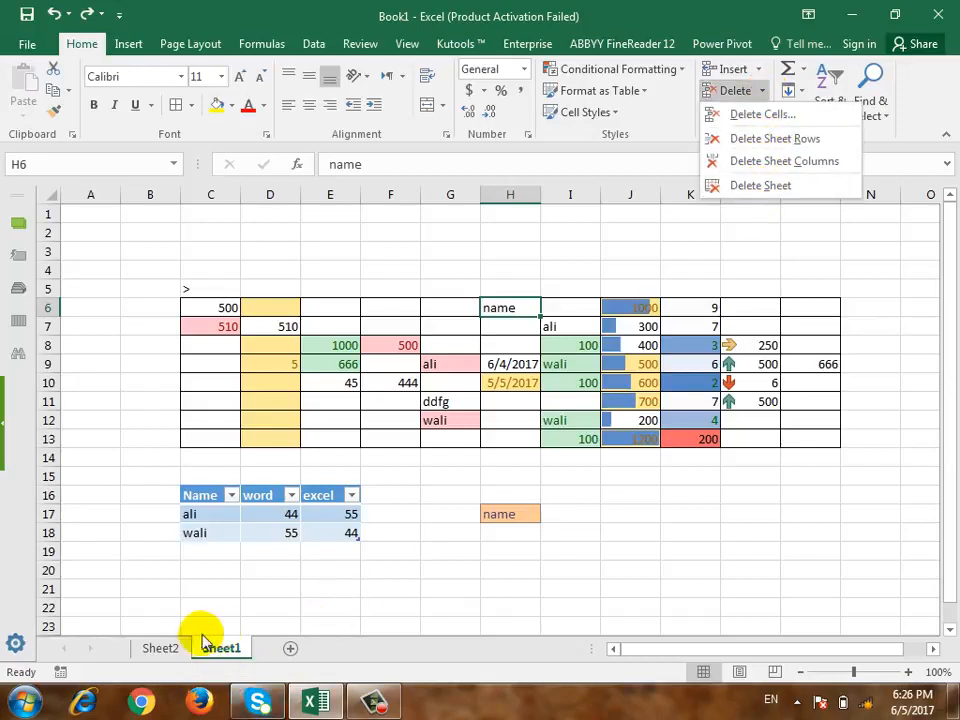
pyautogui.click(160, 650)
pyautogui.rightClick(160, 650)
pyautogui.click(142, 651)
pyautogui.rightClick(142, 651)
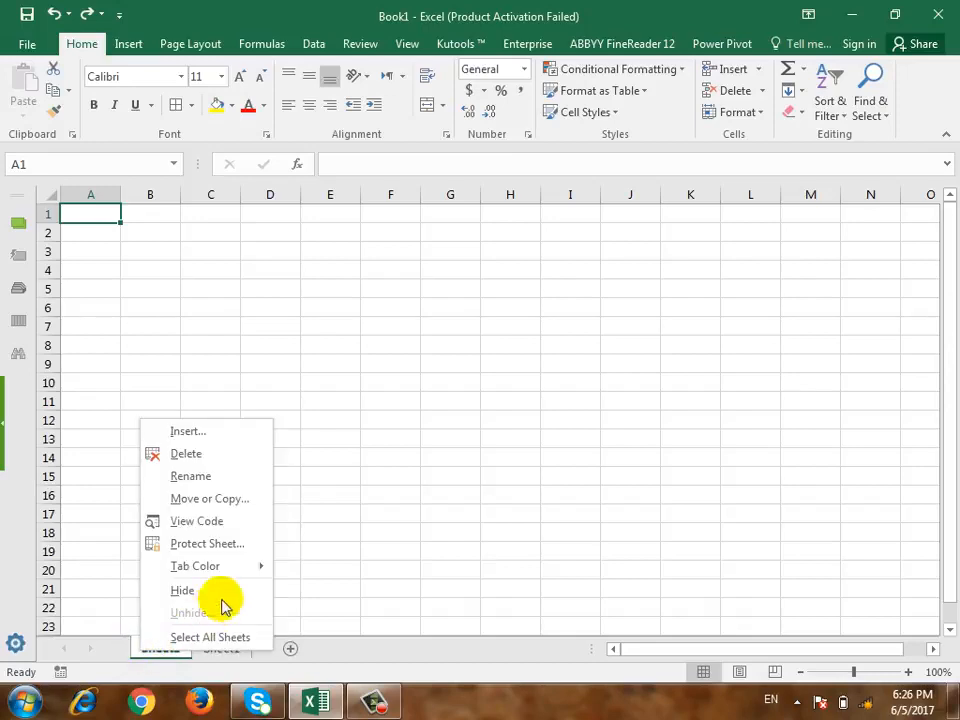
pyautogui.click(226, 455)
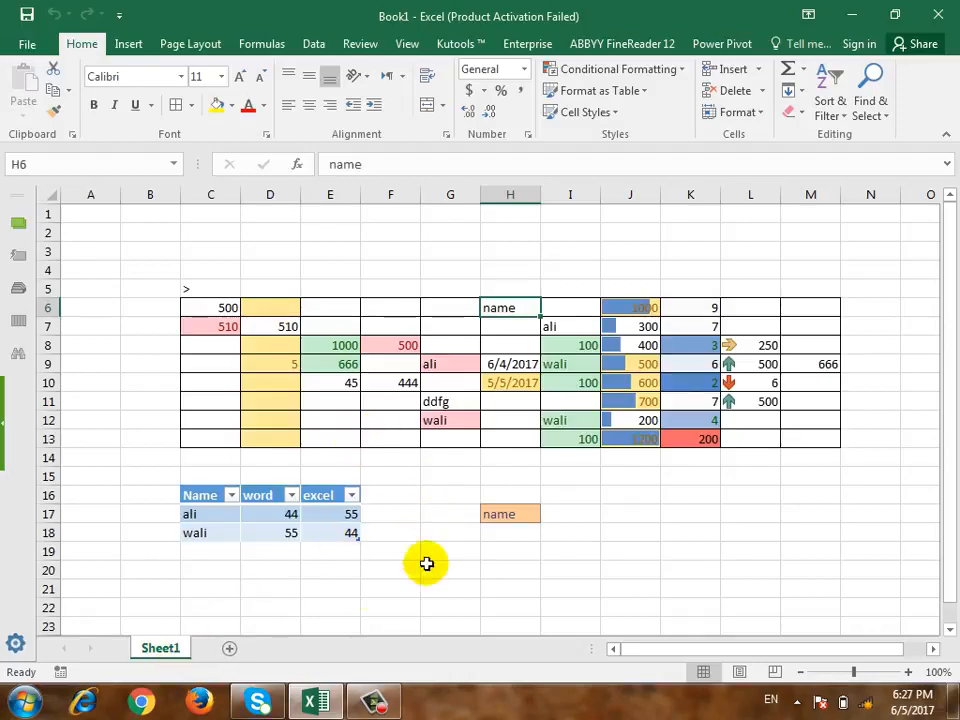
pyautogui.click(613, 333)
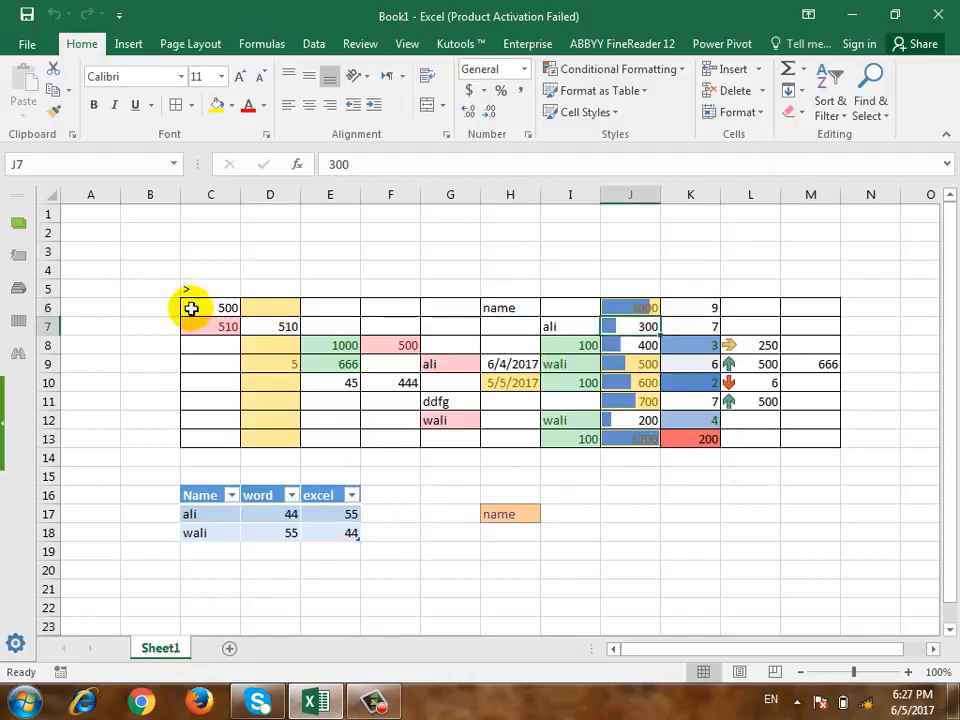
pyautogui.moveTo(191, 306); pyautogui.dragTo(790, 438)
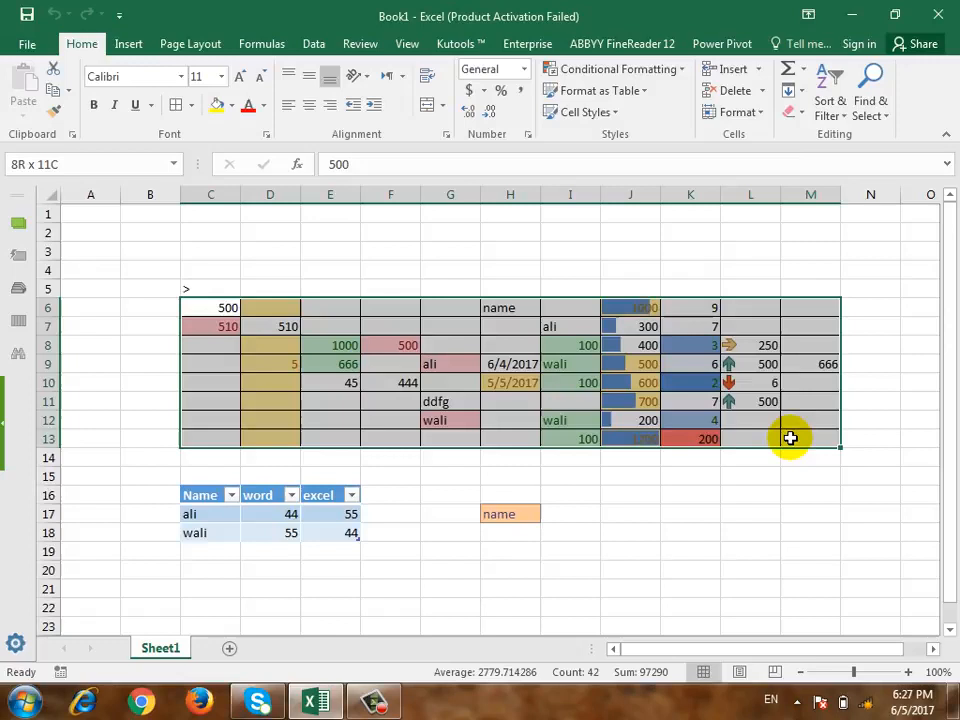
pyautogui.click(748, 113)
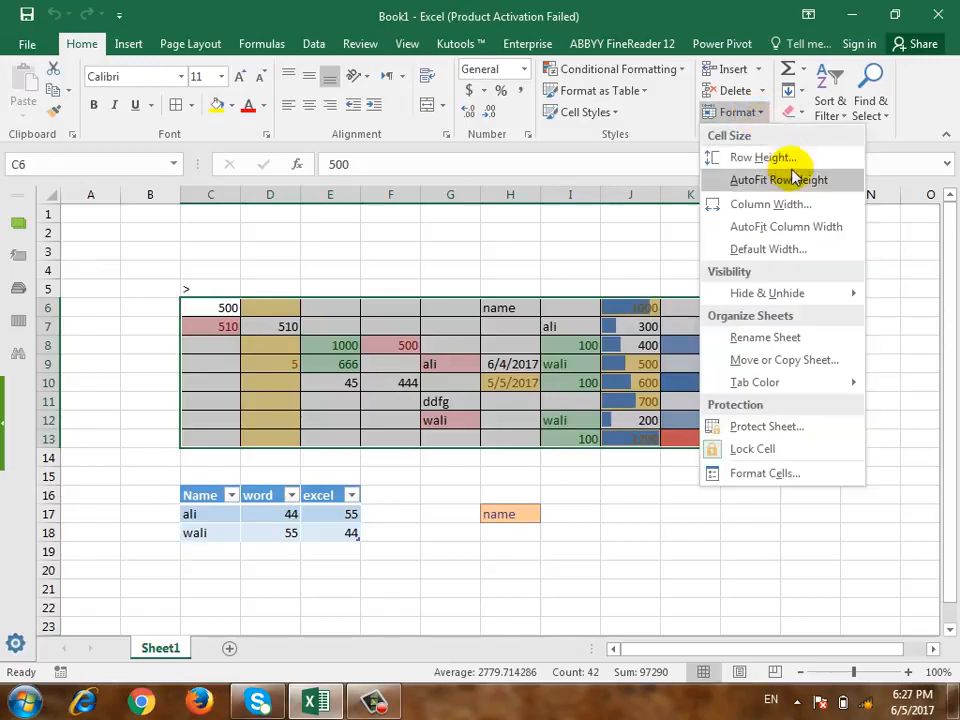
pyautogui.click(431, 257)
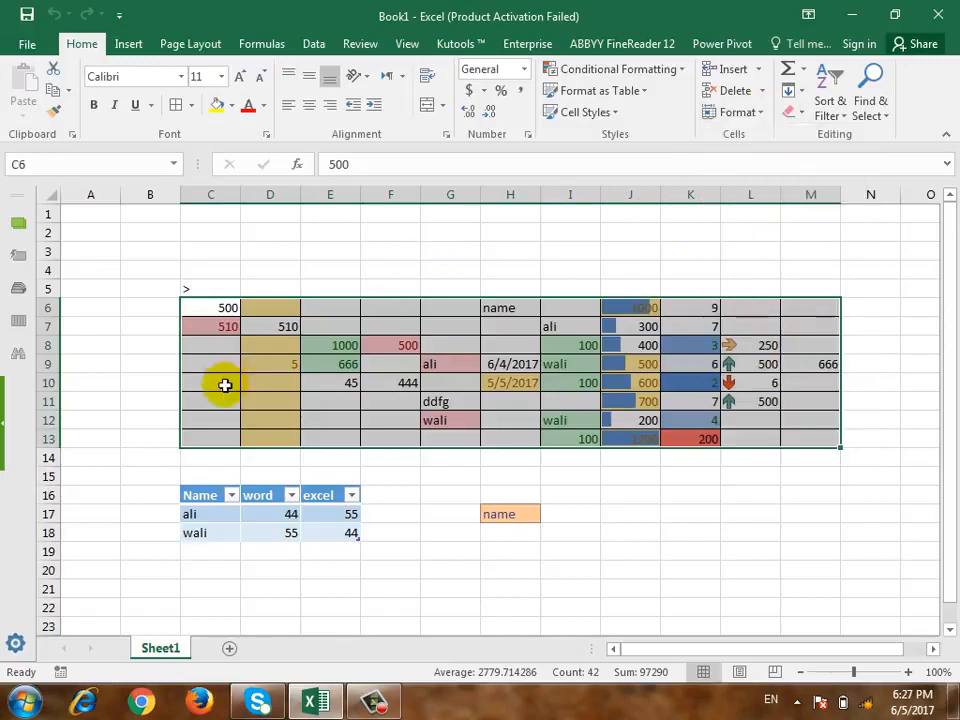
# Insert a new worksheet after Sheet1, try selecting a few cells in it, and return to Sheet1.
pyautogui.click(225, 386)
pyautogui.click(228, 648)
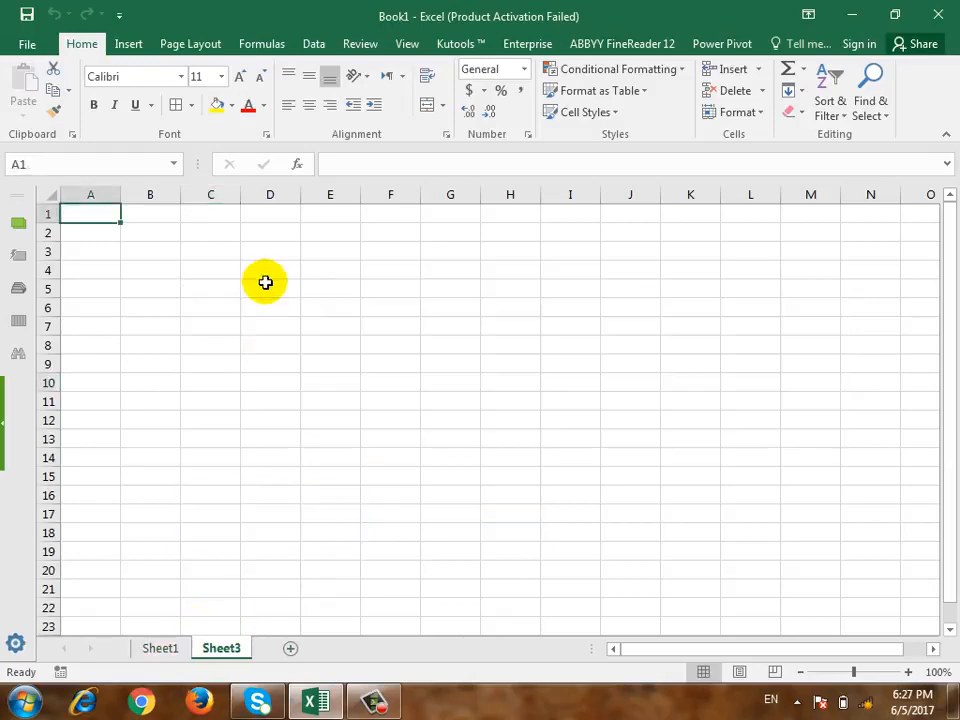
pyautogui.click(150, 362)
pyautogui.click(152, 332)
pyautogui.press('Up')
pyautogui.press('Right')
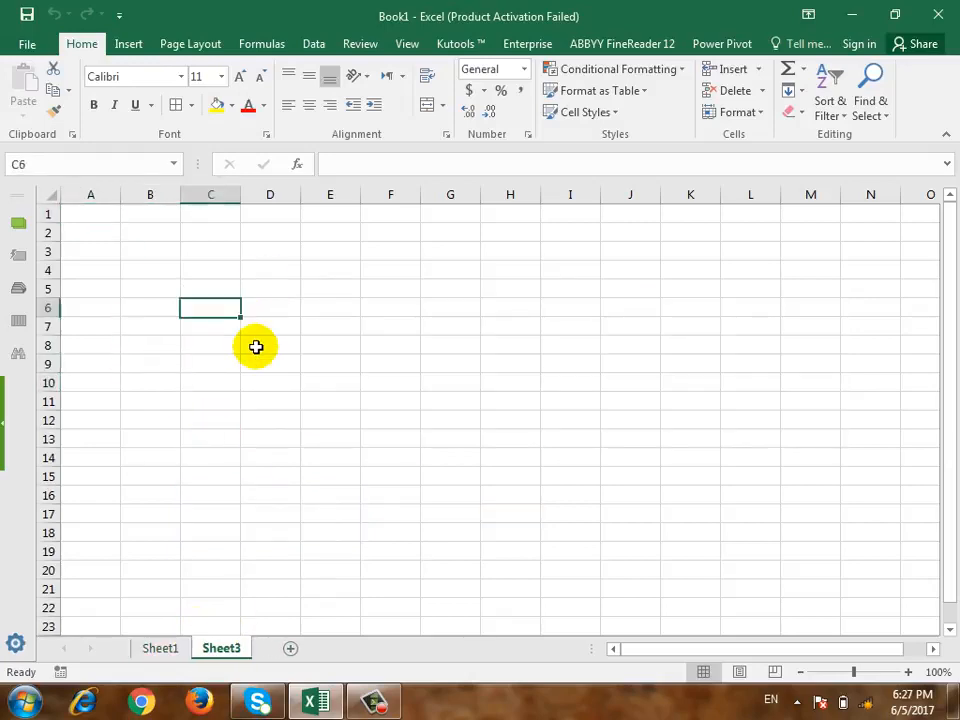
pyautogui.click(163, 648)
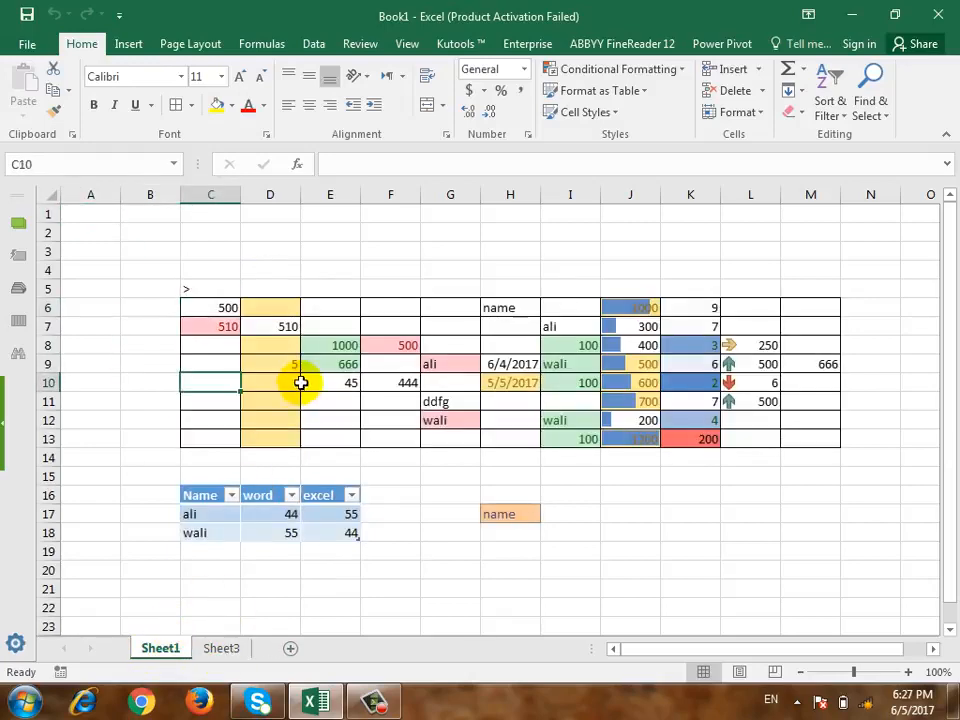
# Select the bordered range C6:M13 and set its row height to 20.
pyautogui.moveTo(222, 305); pyautogui.dragTo(816, 452)
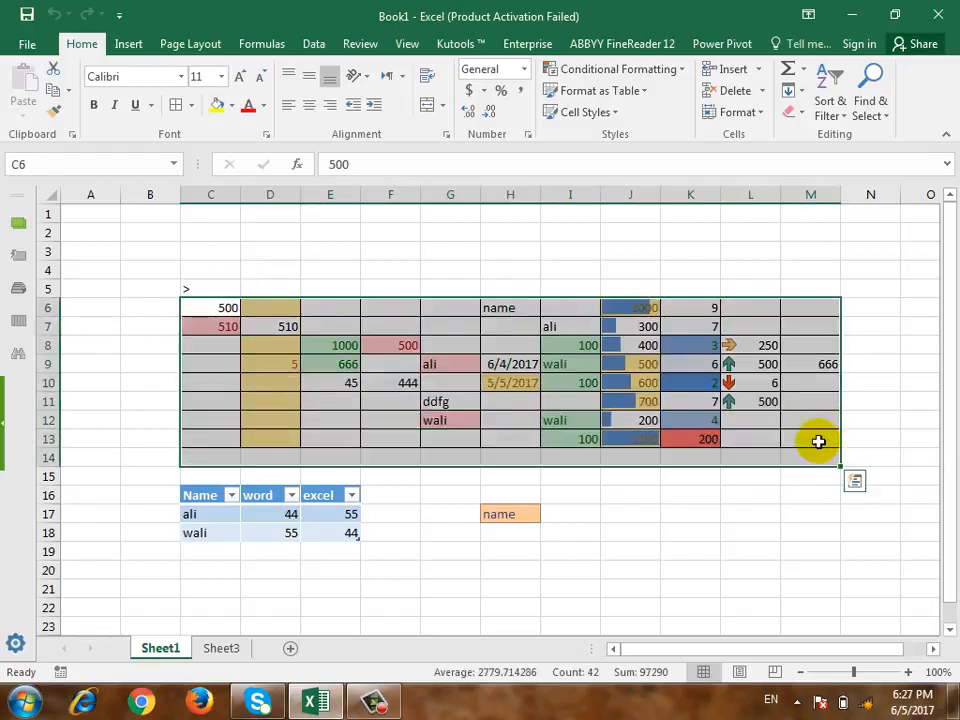
pyautogui.click(324, 369)
pyautogui.moveTo(225, 302); pyautogui.dragTo(795, 437)
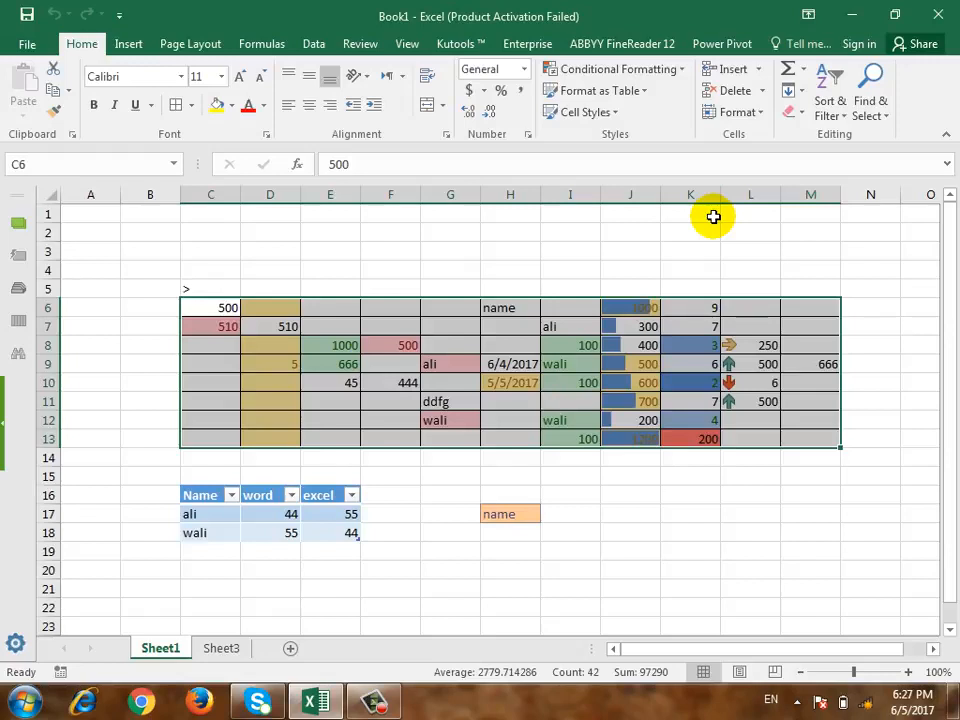
pyautogui.click(764, 112)
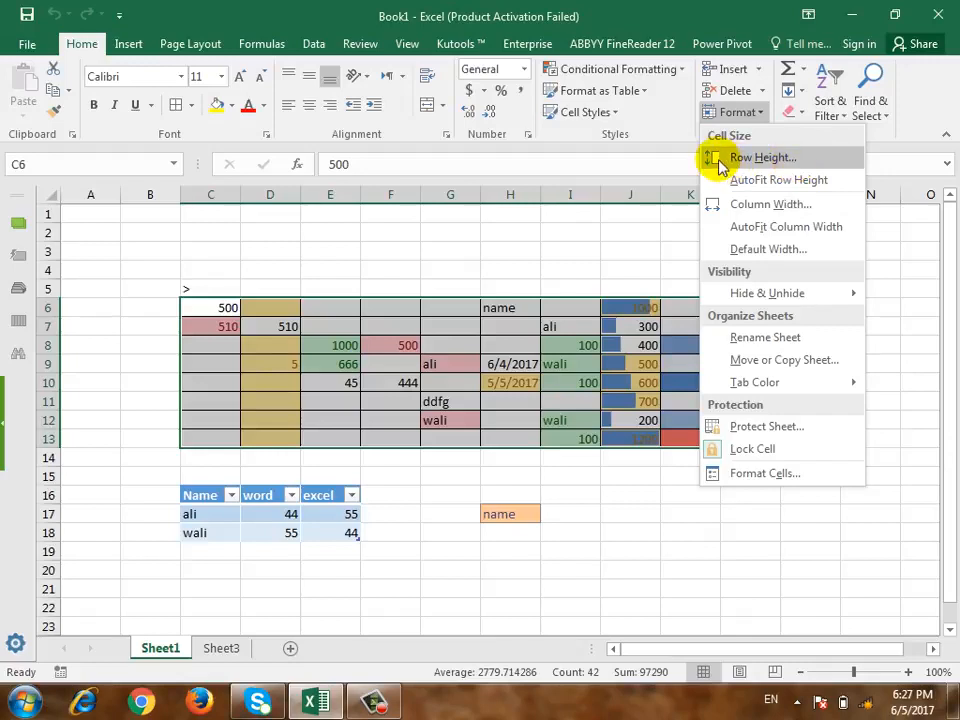
pyautogui.click(750, 158)
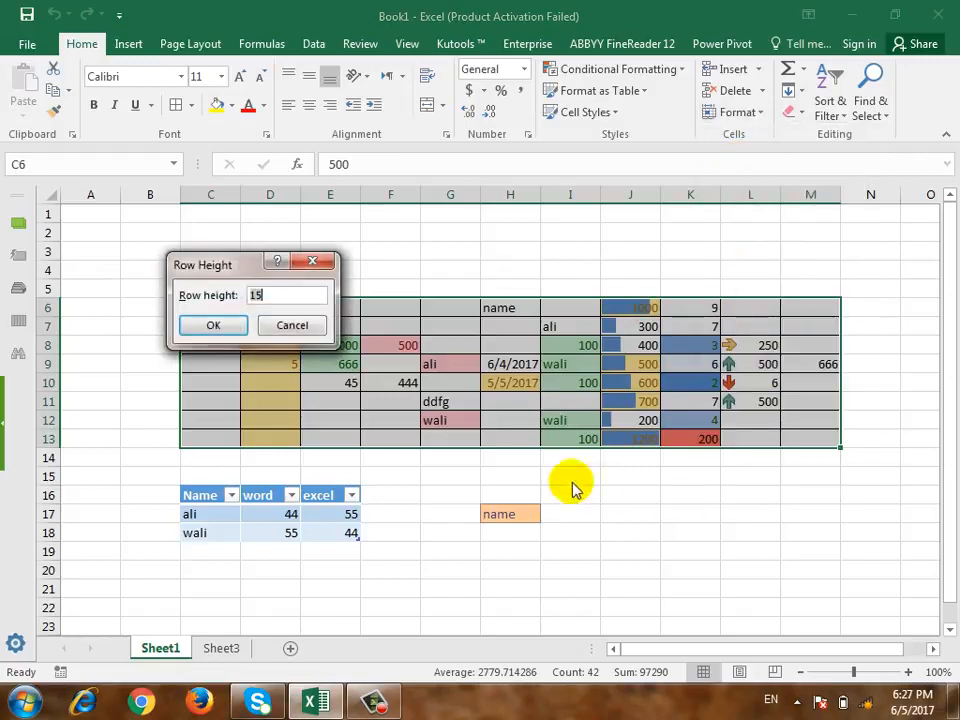
pyautogui.moveTo(288, 230); pyautogui.dragTo(317, 230)
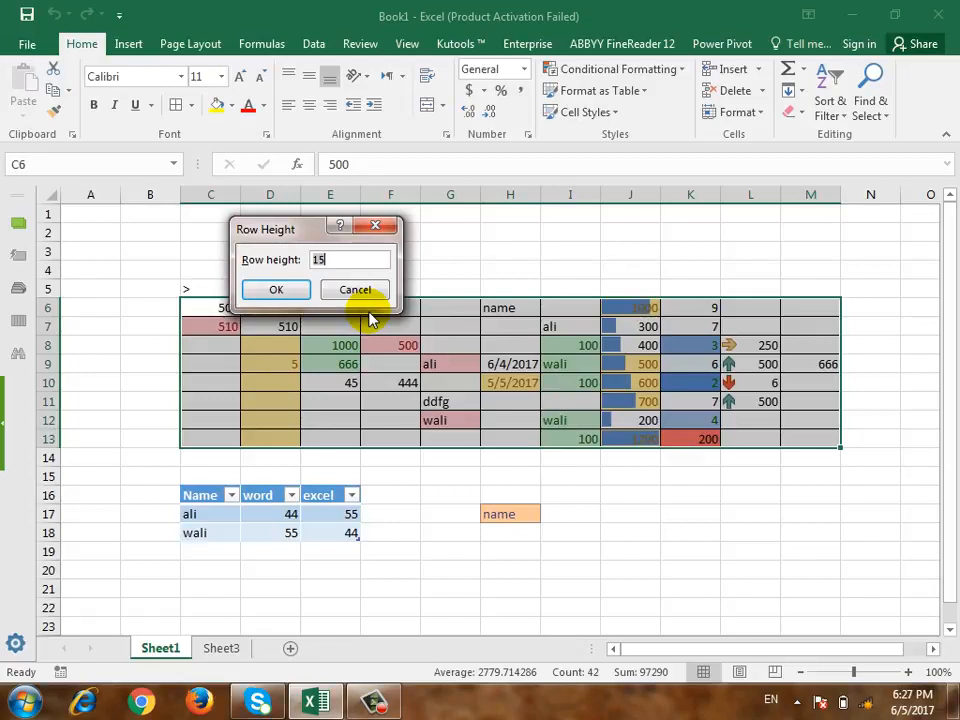
pyautogui.click(343, 262)
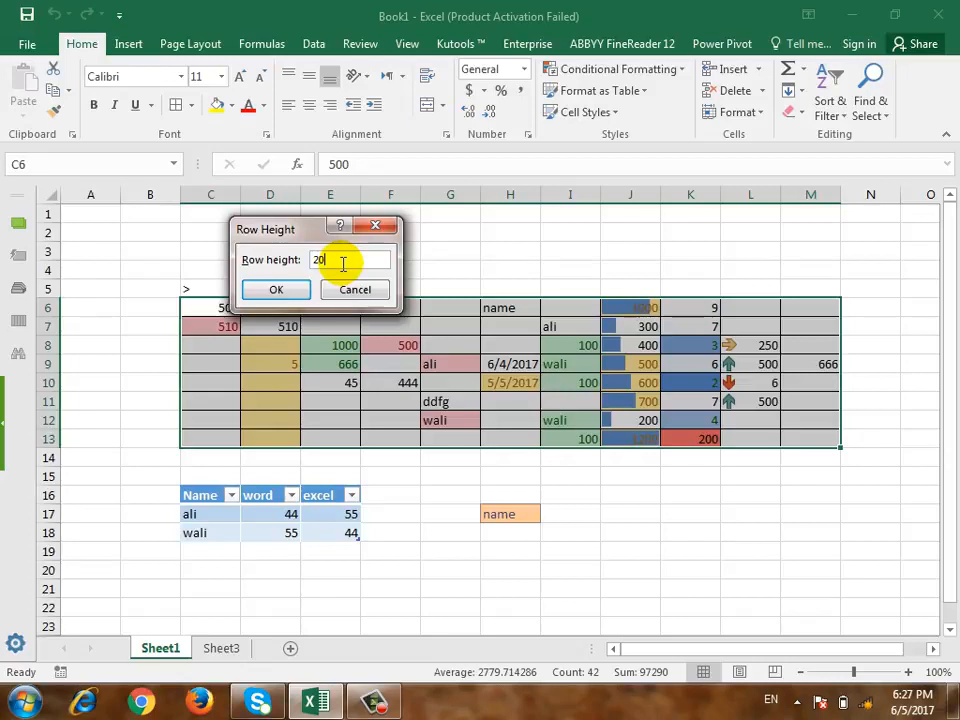
pyautogui.click(294, 289)
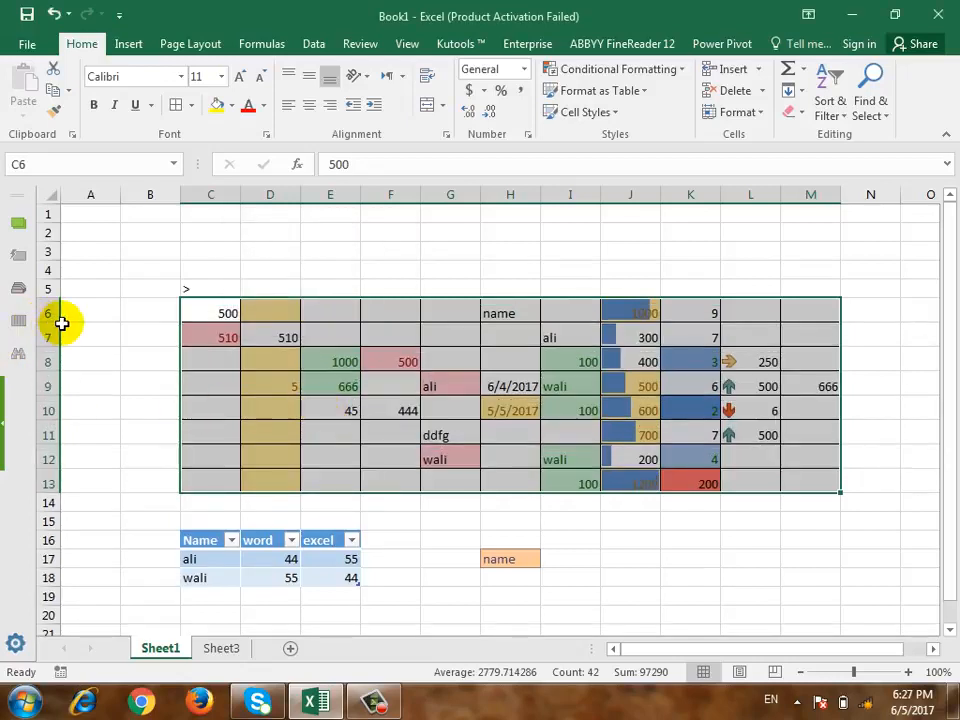
# Increase the height of row 6 by hand and try widening column C, undoing the column change.
pyautogui.moveTo(48, 325)
pyautogui.mouseDown()
pyautogui.moveTo(47, 339)
pyautogui.moveTo(47, 328)
pyautogui.mouseUp()
pyautogui.moveTo(242, 197); pyautogui.dragTo(291, 200)
pyautogui.hotkey('ctrl', 'z')
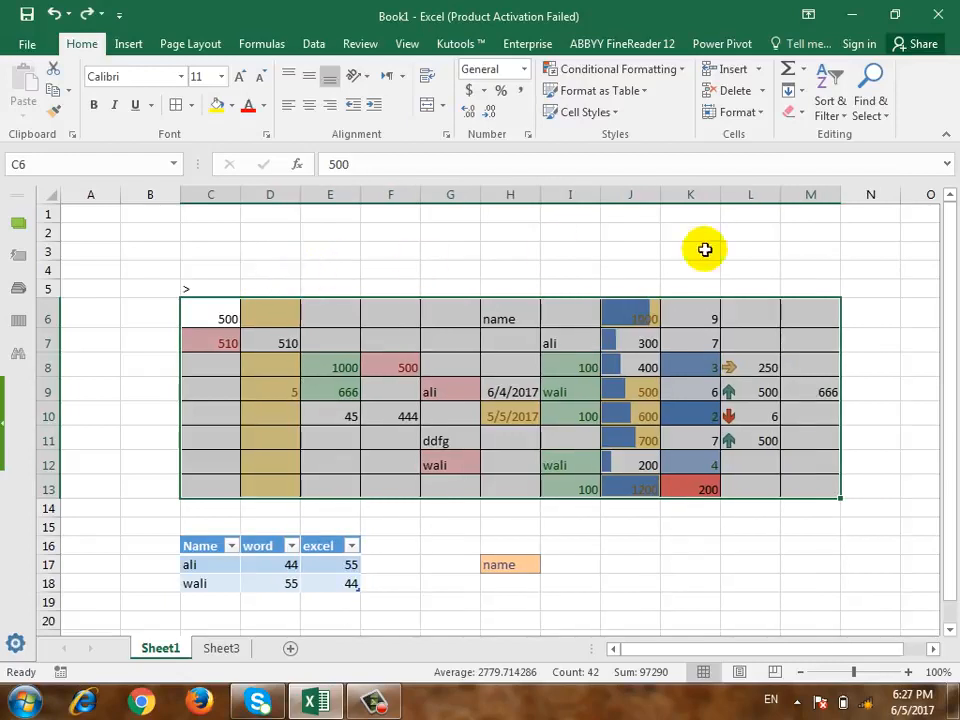
# Set the row height of the selected range C6:M13 to 15.
pyautogui.click(742, 114)
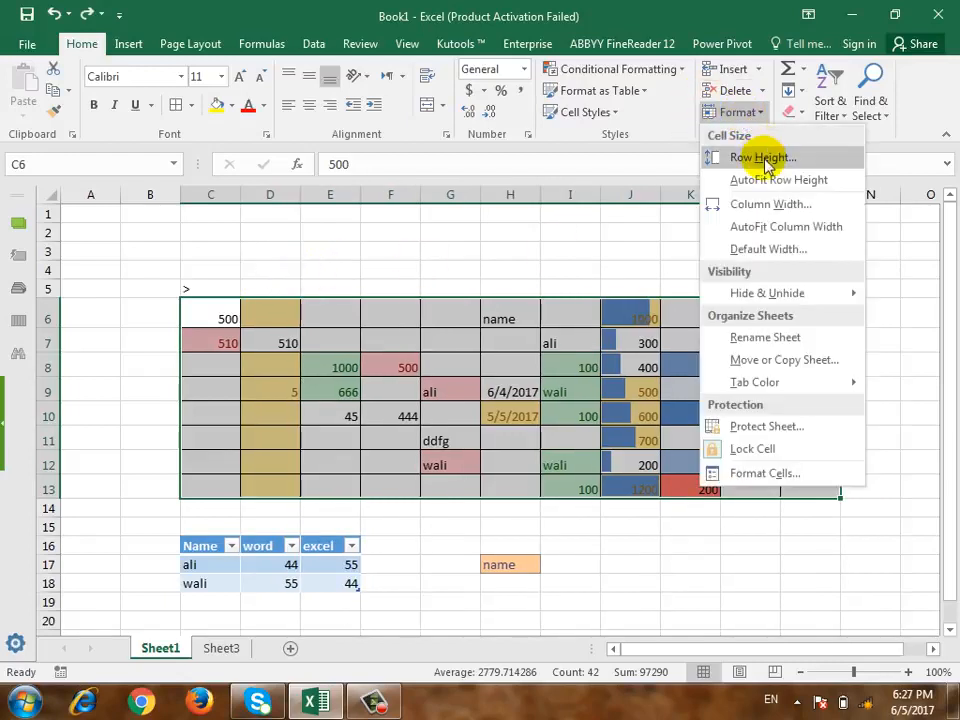
pyautogui.click(761, 156)
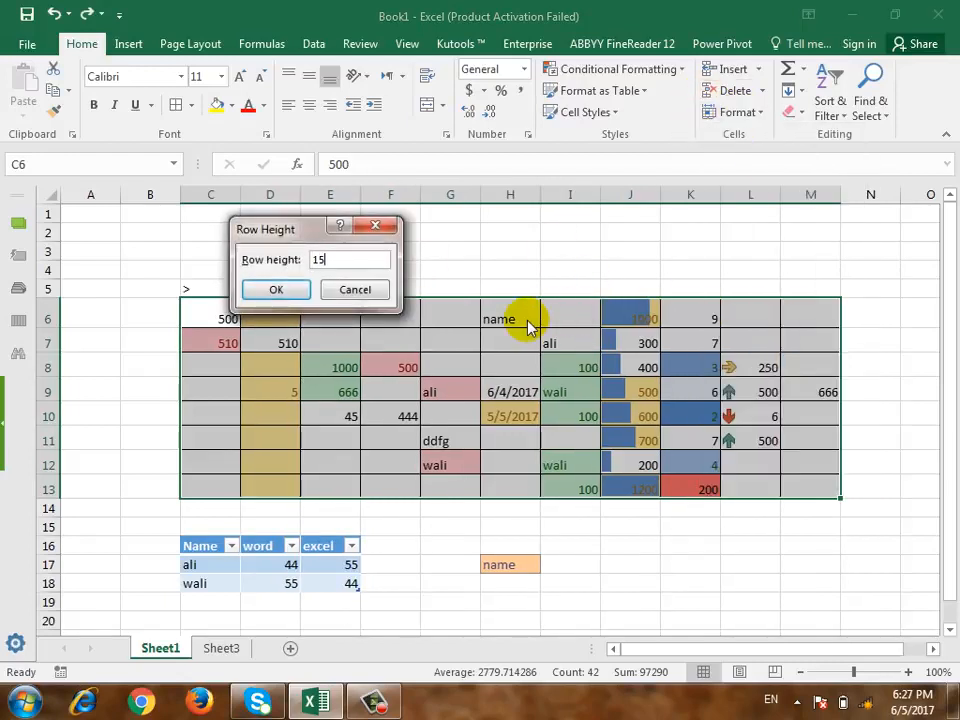
pyautogui.write('15')
pyautogui.press('Return')
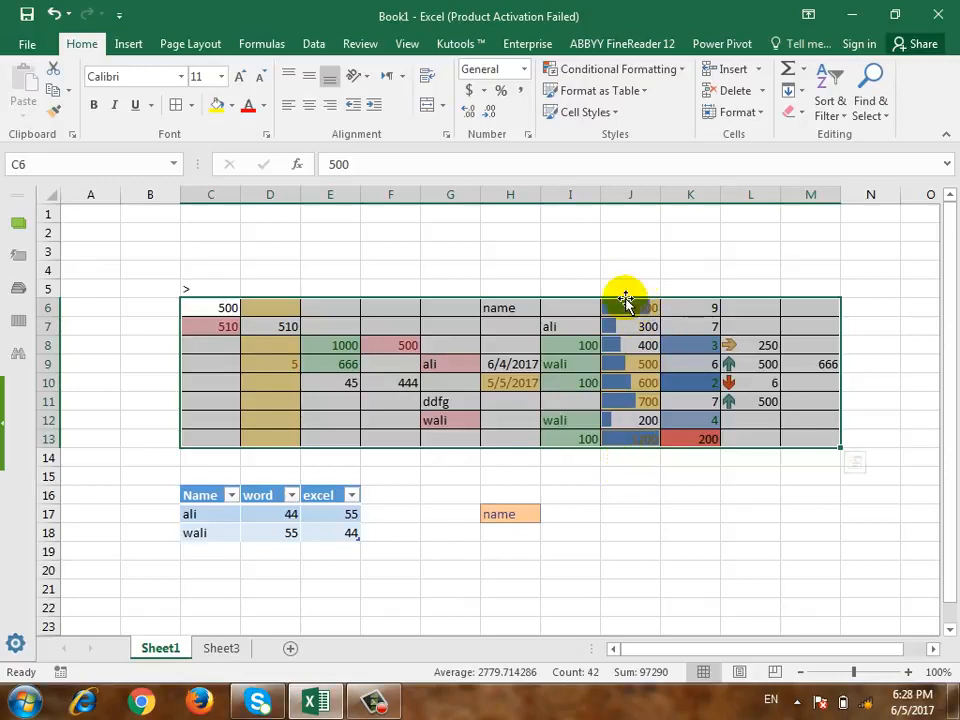
# Enlarge rows 7 and 9 by hand, and even out the selected rows with AutoFit Row Height.
pyautogui.click(762, 118)
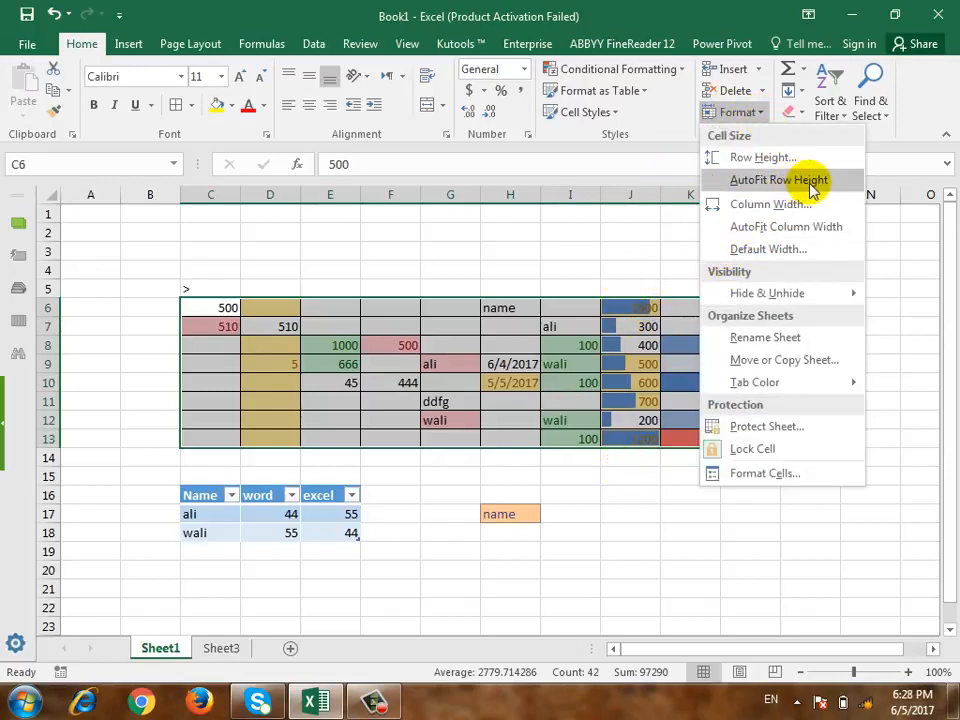
pyautogui.click(302, 334)
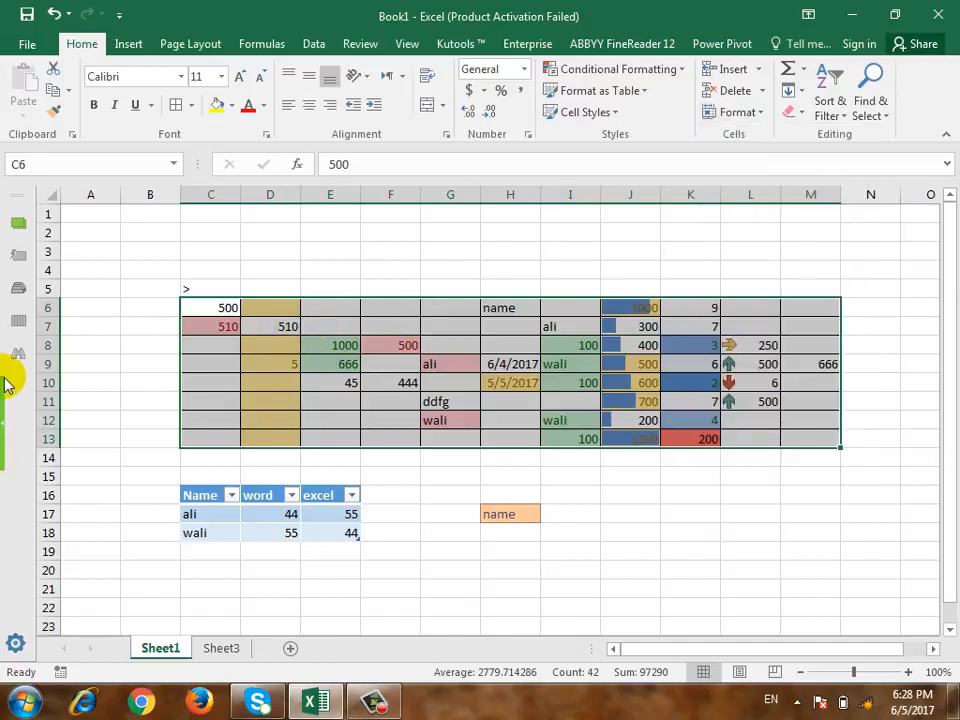
pyautogui.moveTo(55, 333); pyautogui.dragTo(60, 350)
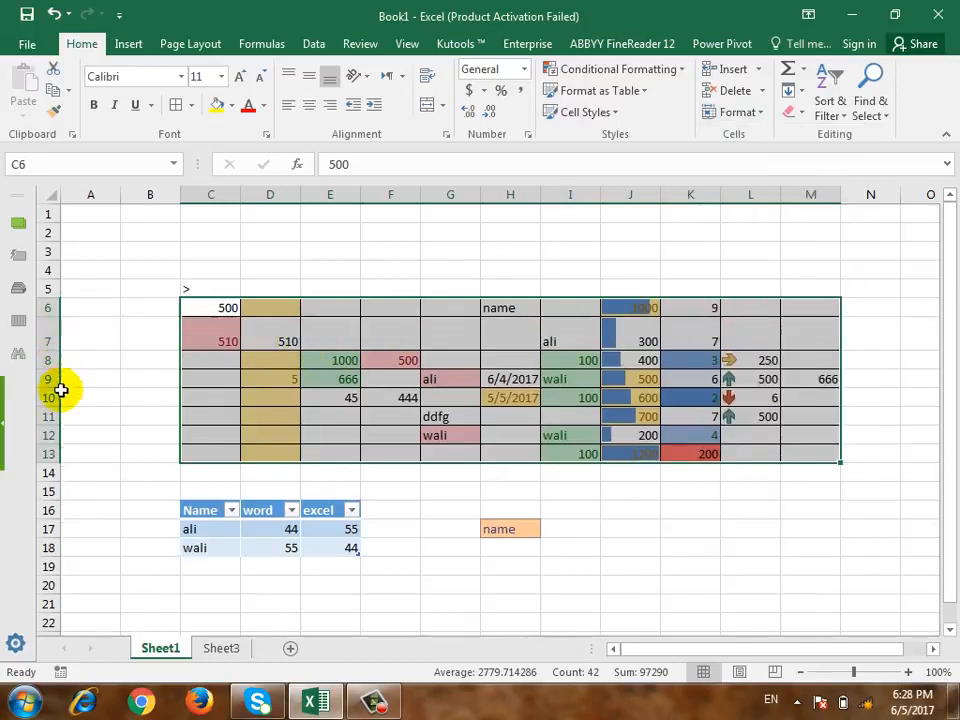
pyautogui.moveTo(50, 396); pyautogui.dragTo(400, 392)
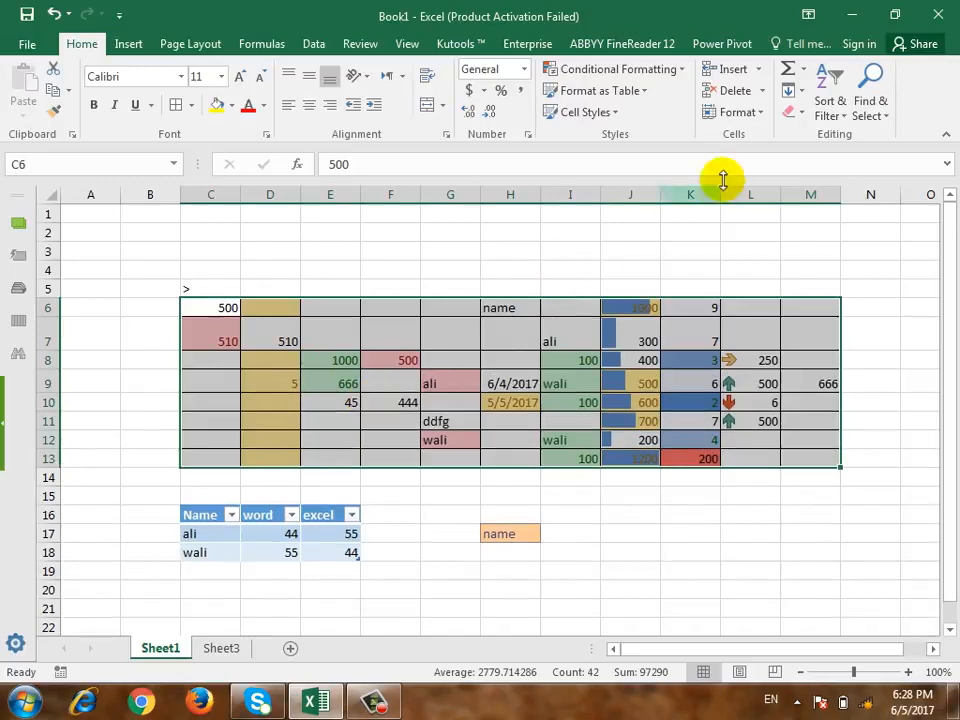
pyautogui.click(763, 117)
pyautogui.click(768, 178)
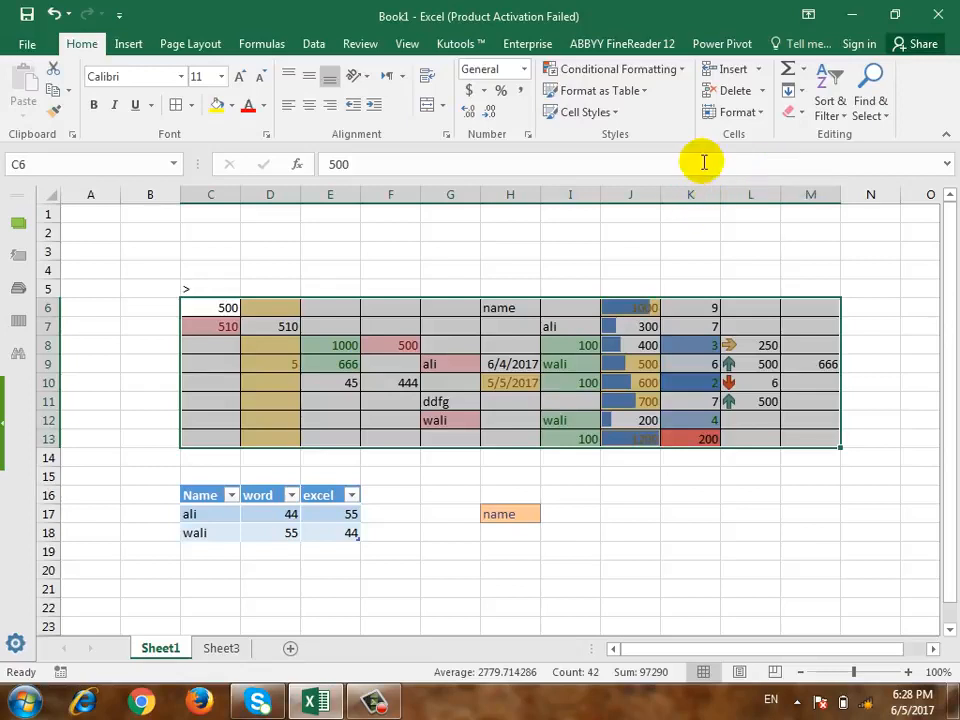
# Set the column width of the selected range C6:M13 to 10.
pyautogui.click(755, 113)
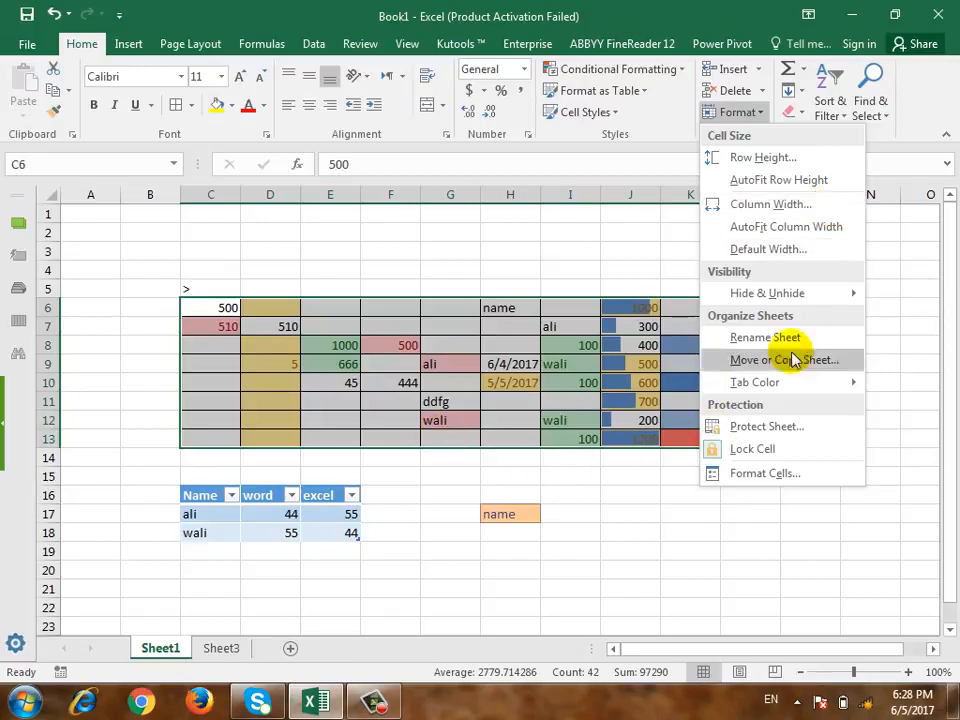
pyautogui.click(808, 204)
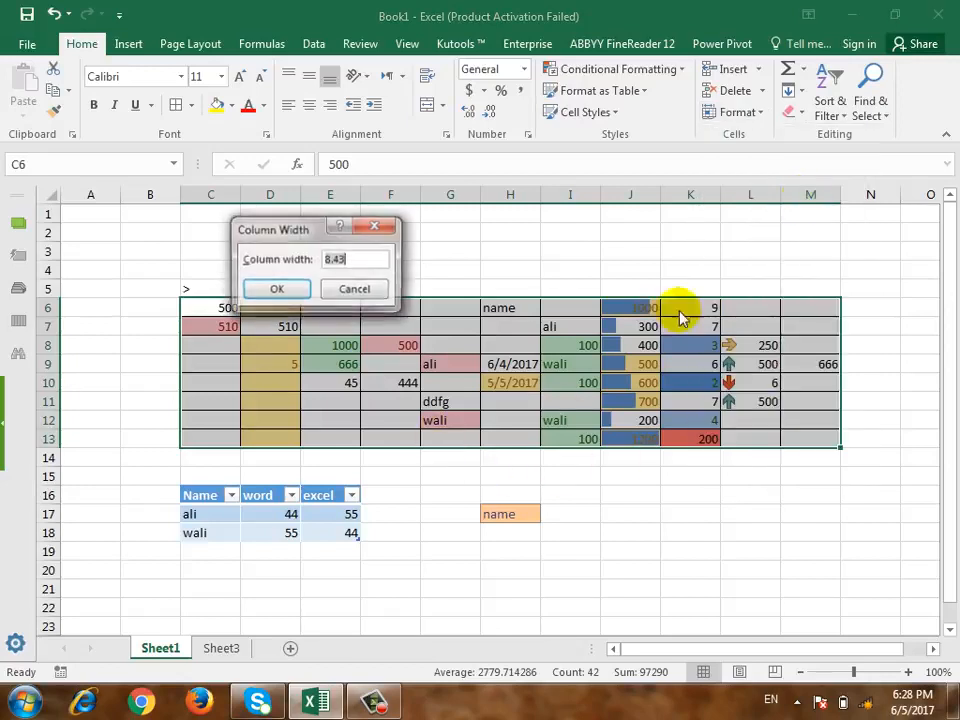
pyautogui.click(276, 290)
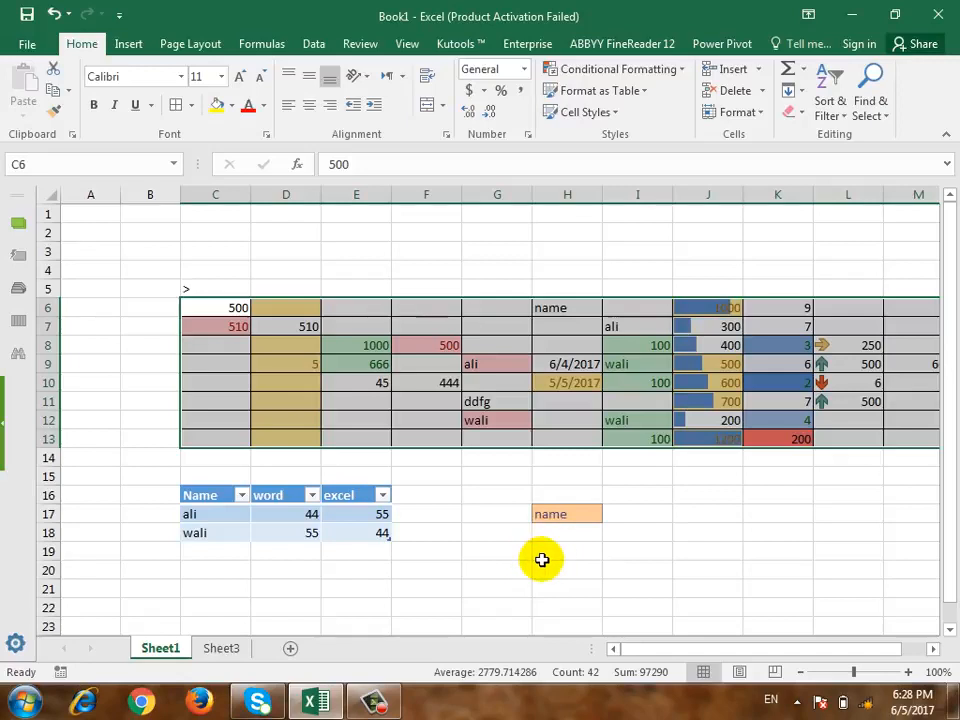
pyautogui.click(760, 113)
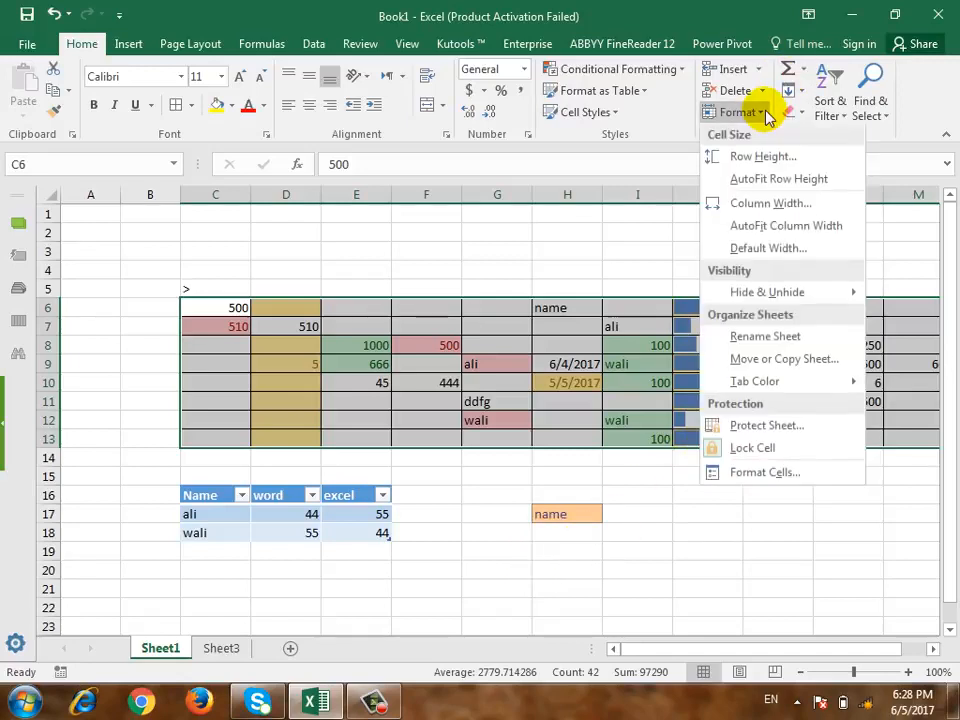
pyautogui.click(770, 204)
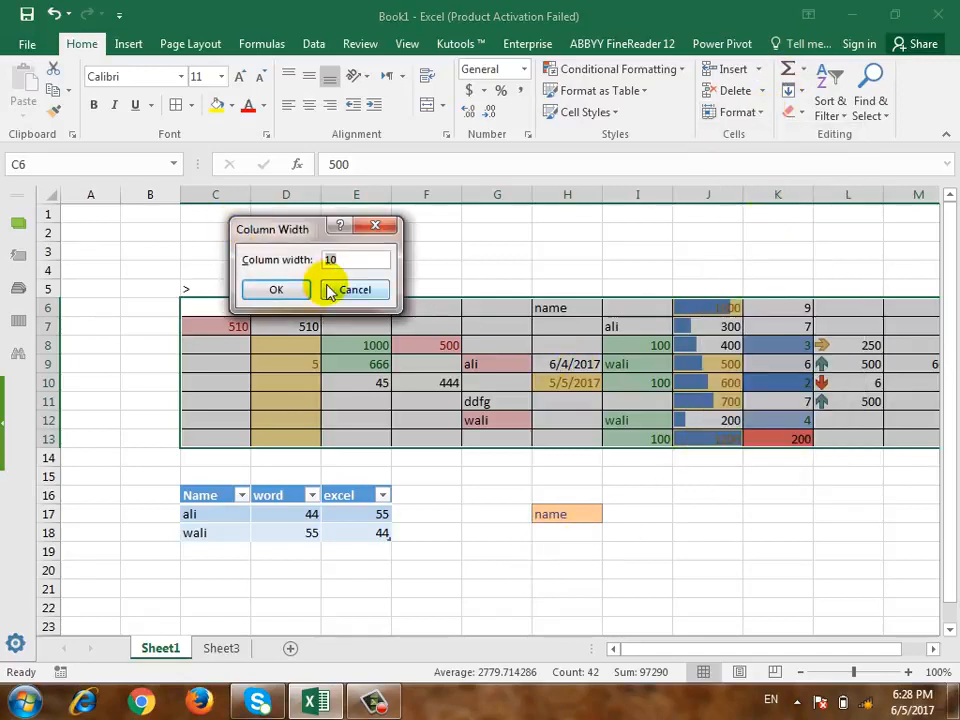
pyautogui.click(330, 289)
# AutoFit the column widths of the selected range C6:M13, and accept 8.43 as the standard column width.
pyautogui.click(760, 113)
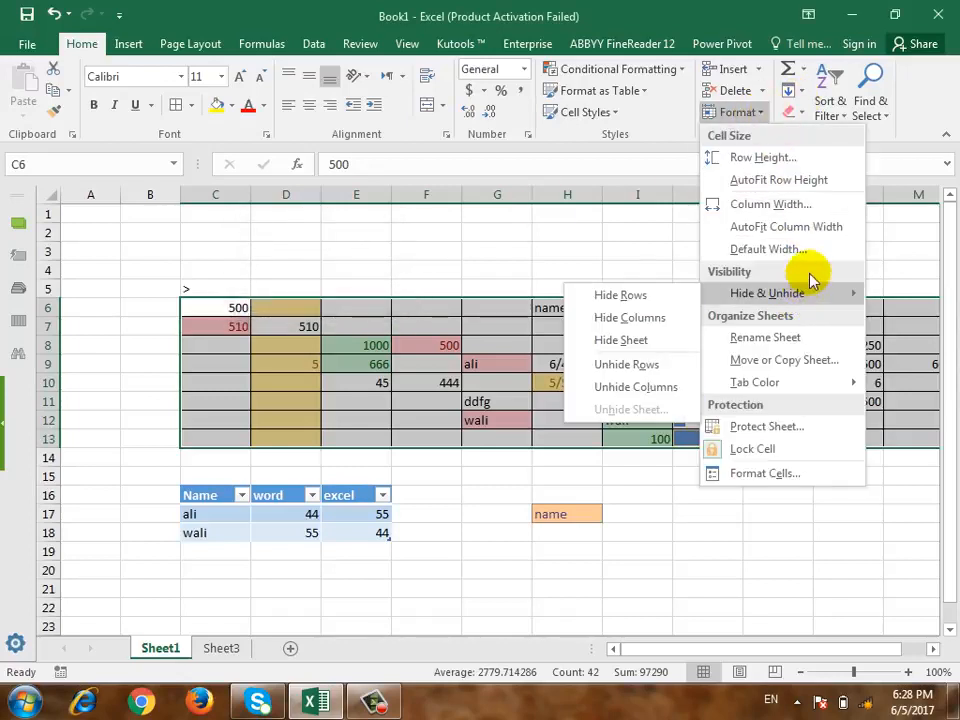
pyautogui.click(826, 228)
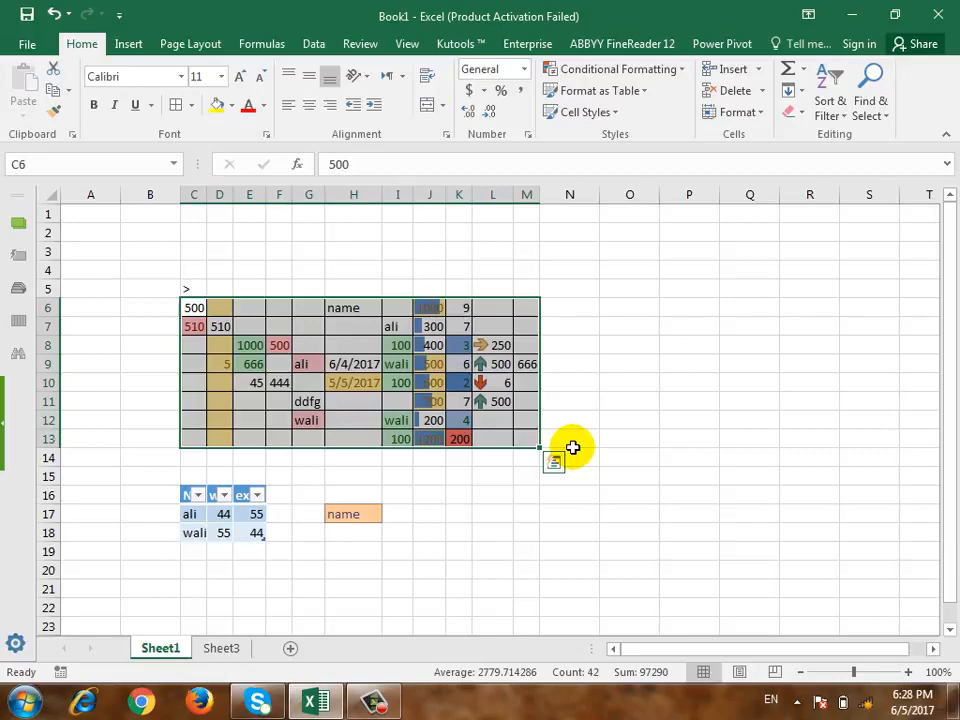
pyautogui.click(760, 112)
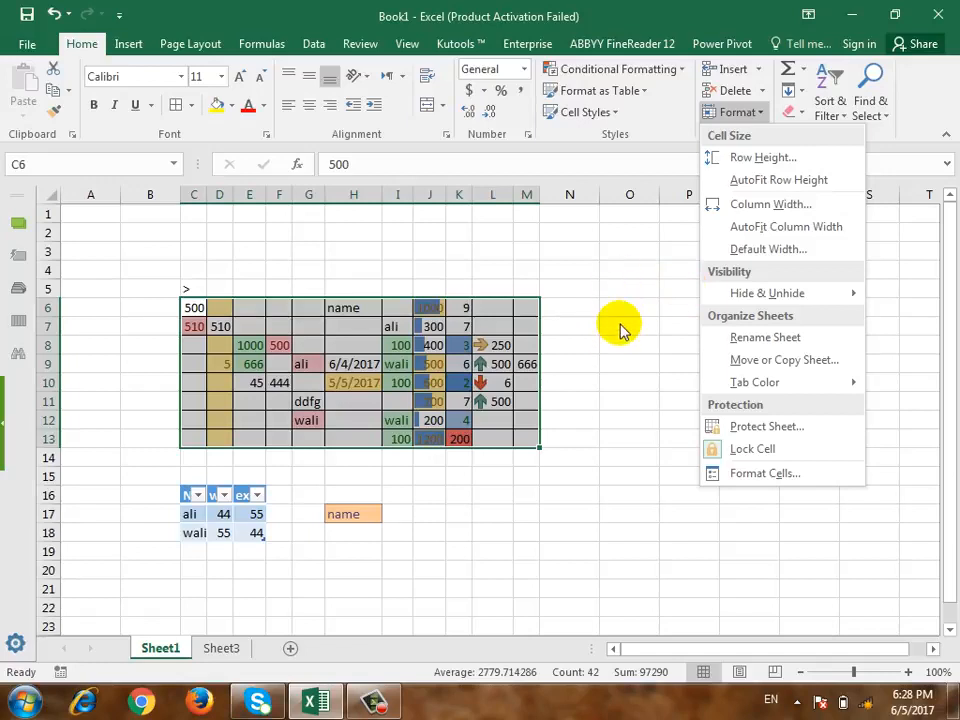
pyautogui.click(800, 250)
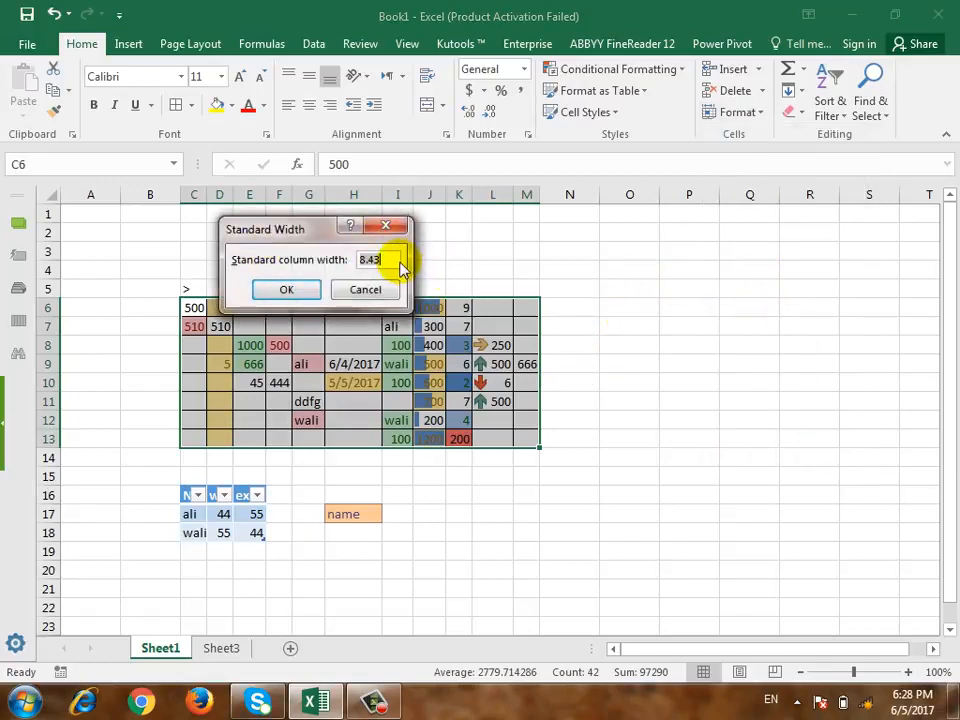
pyautogui.click(300, 292)
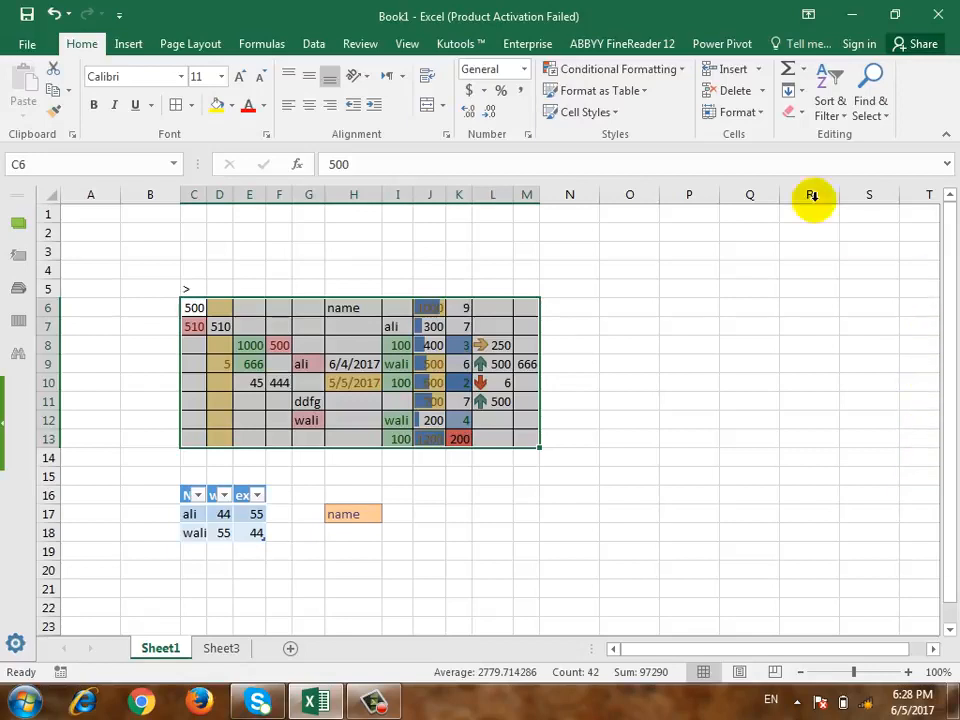
# Set the column width of the selected range C6:M13 to 8.43.
pyautogui.click(748, 113)
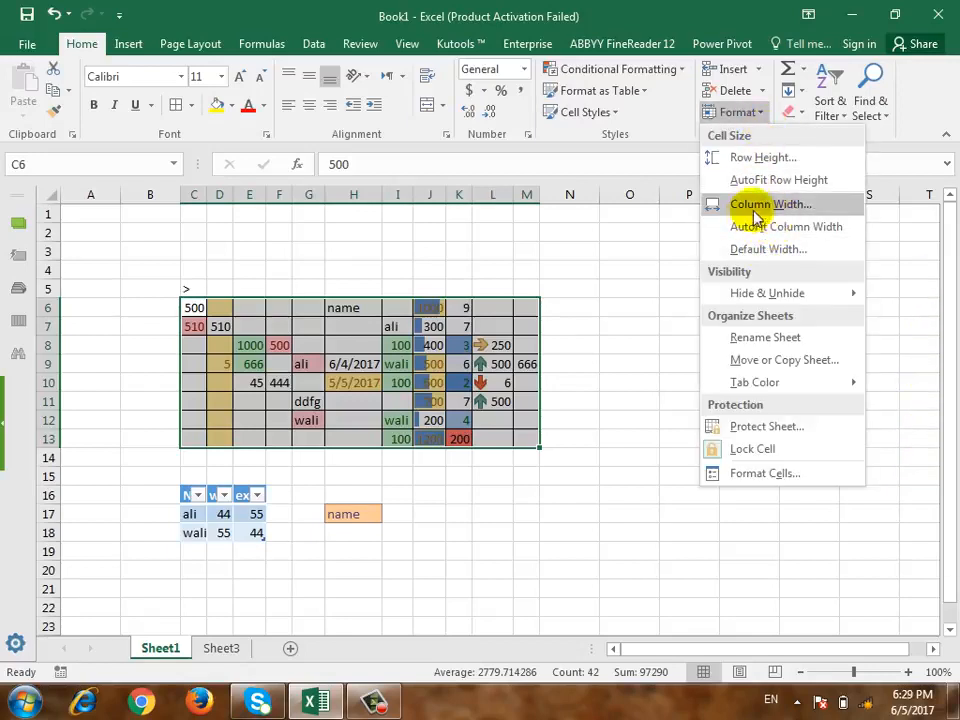
pyautogui.click(758, 204)
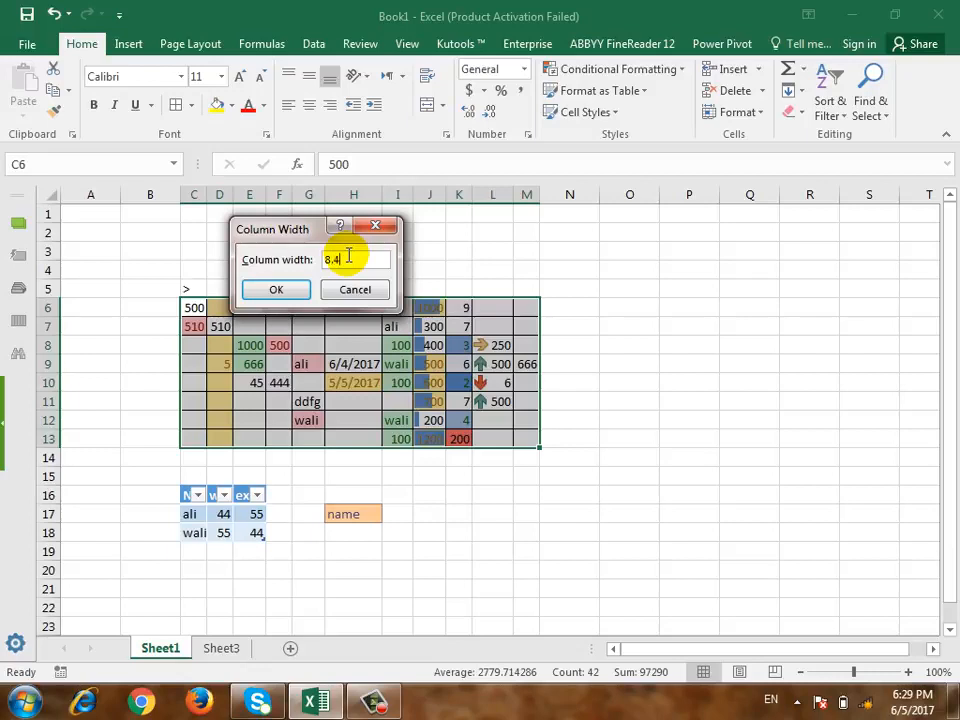
pyautogui.click(274, 288)
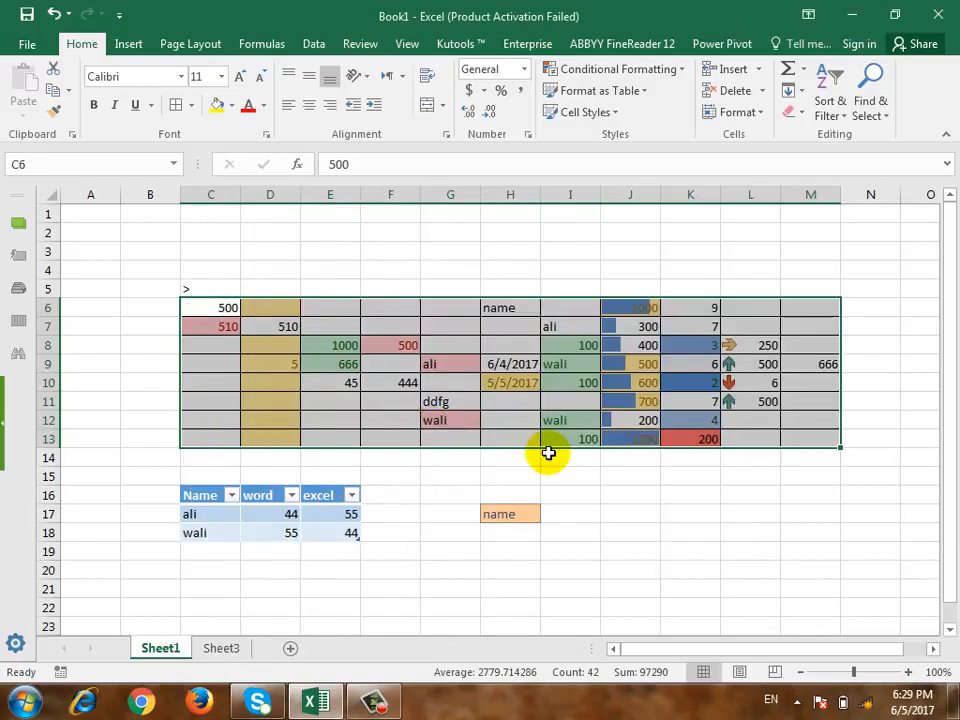
pyautogui.click(755, 112)
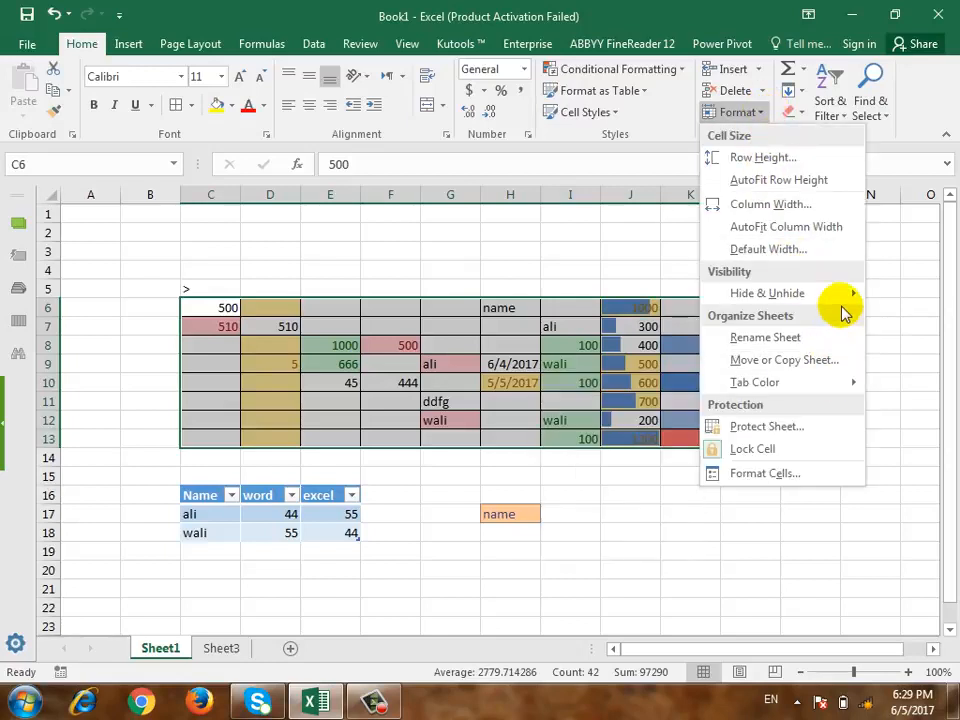
pyautogui.moveTo(837, 302)
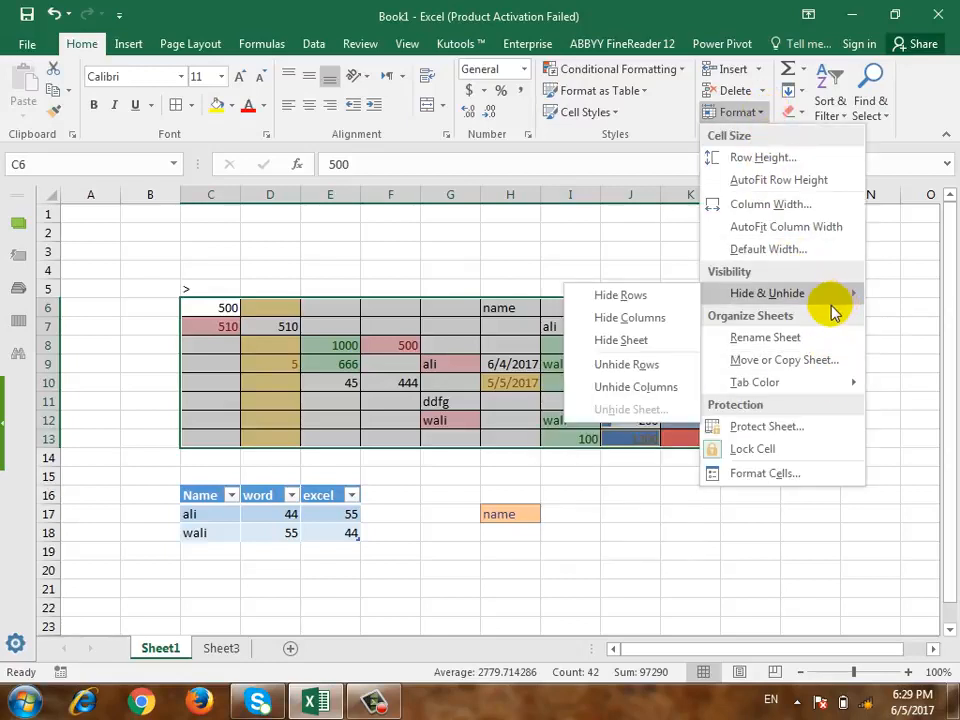
pyautogui.click(296, 328)
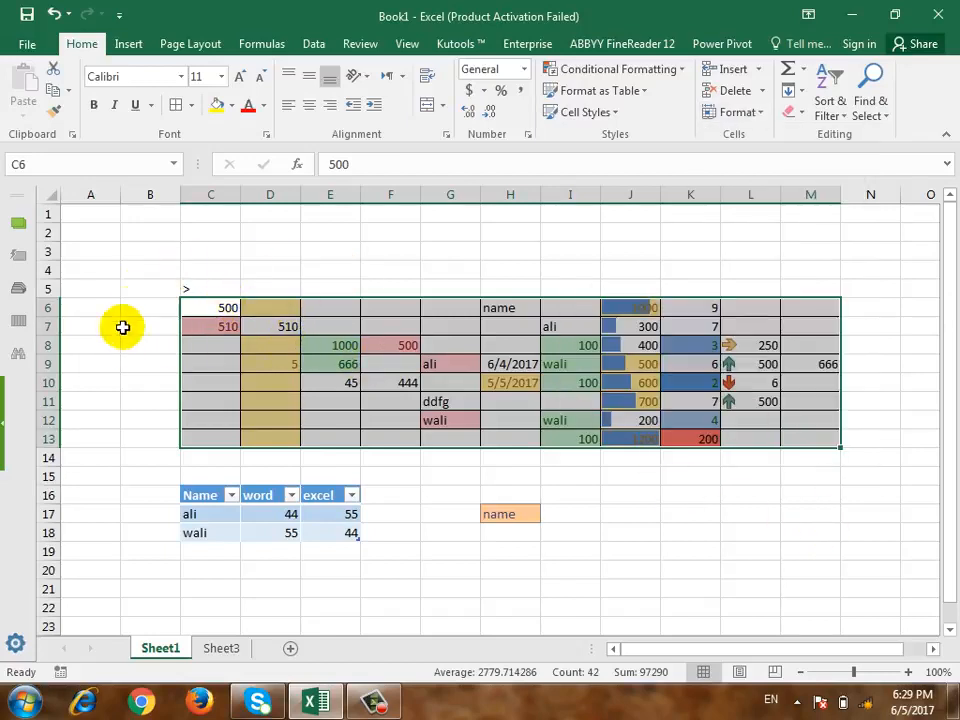
# Hide rows 6 to 13 using the selected range C6:M13.
pyautogui.click(757, 112)
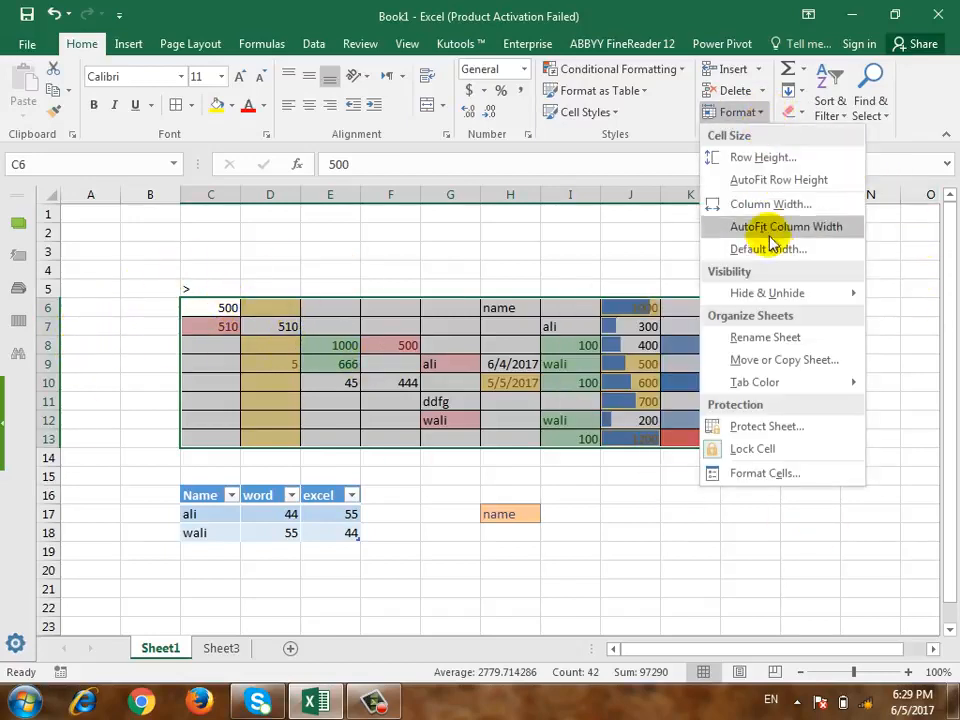
pyautogui.moveTo(738, 300)
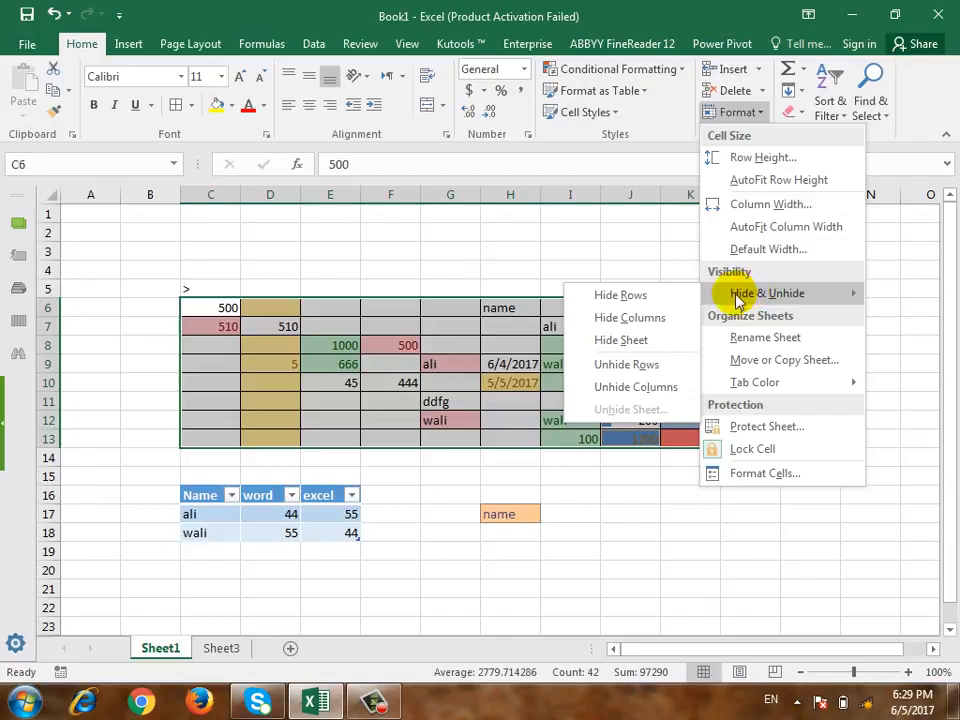
pyautogui.click(683, 304)
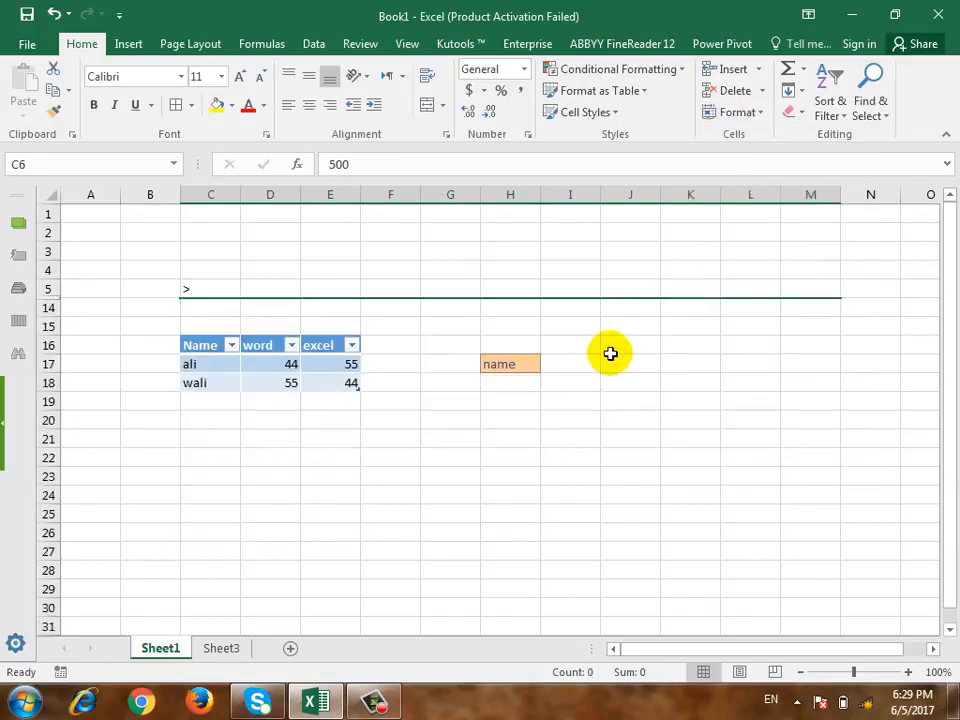
pyautogui.click(442, 405)
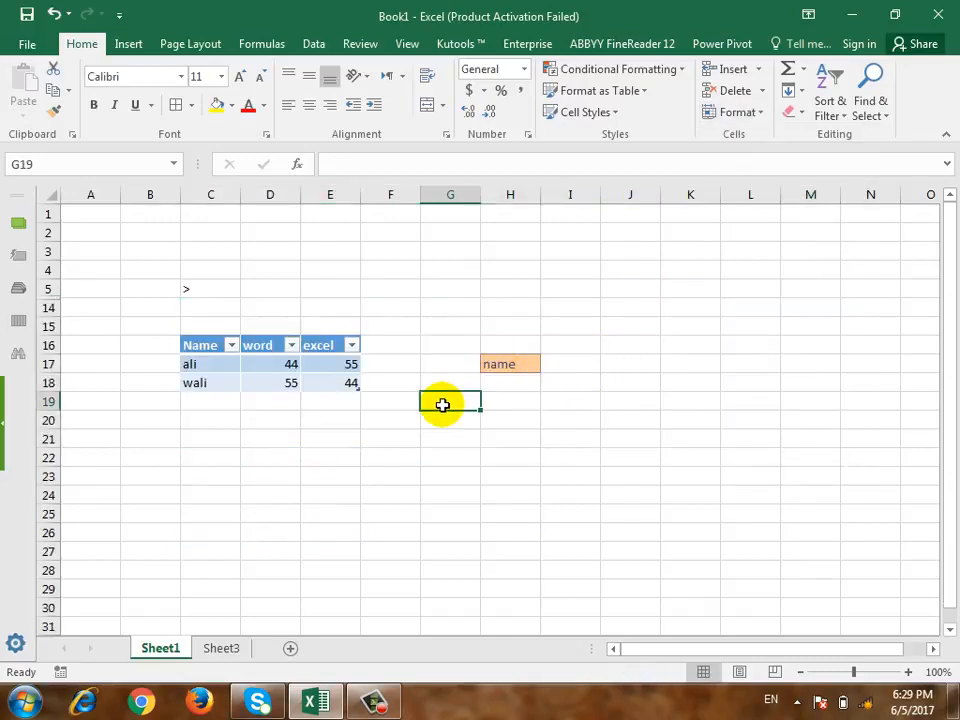
pyautogui.click(434, 440)
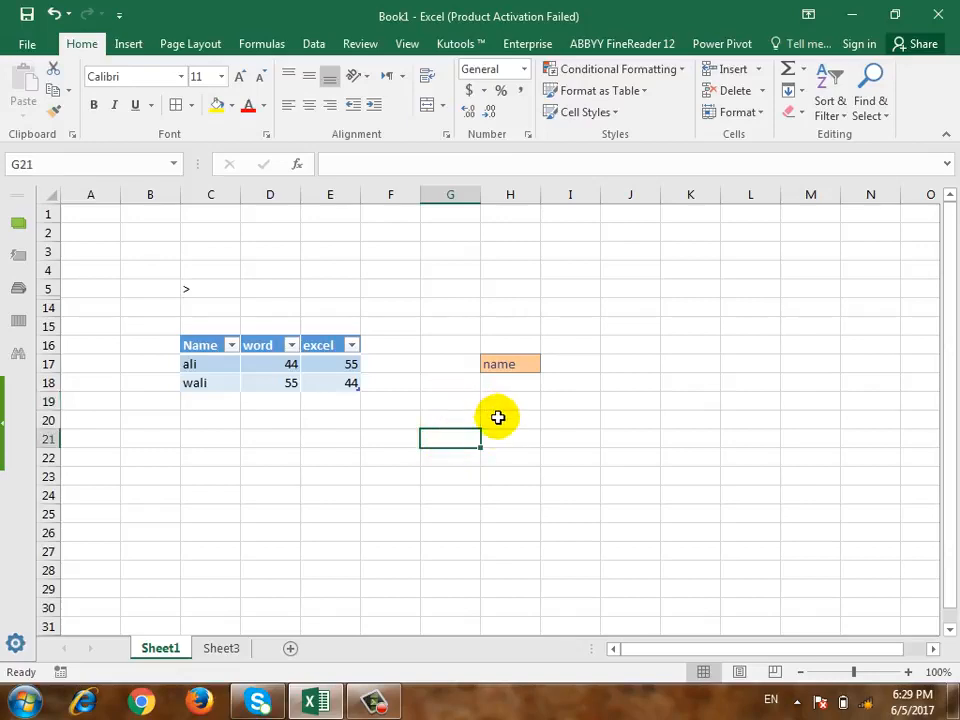
pyautogui.click(509, 443)
pyautogui.click(453, 476)
# Try to unhide the hidden rows with only cell G21 selected.
pyautogui.click(470, 440)
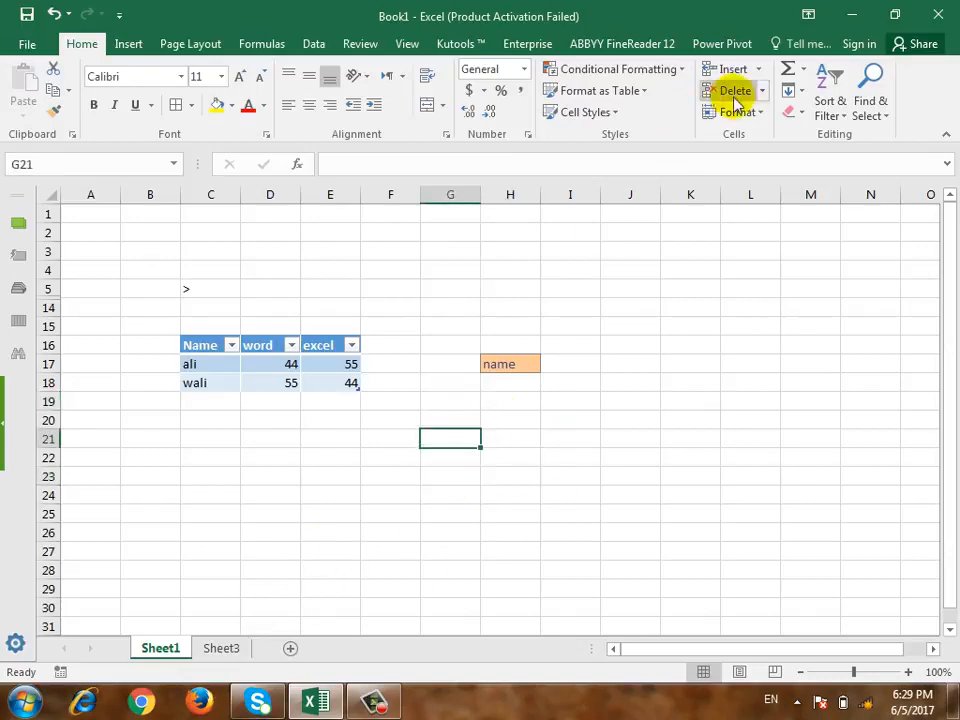
pyautogui.click(755, 112)
pyautogui.moveTo(762, 298)
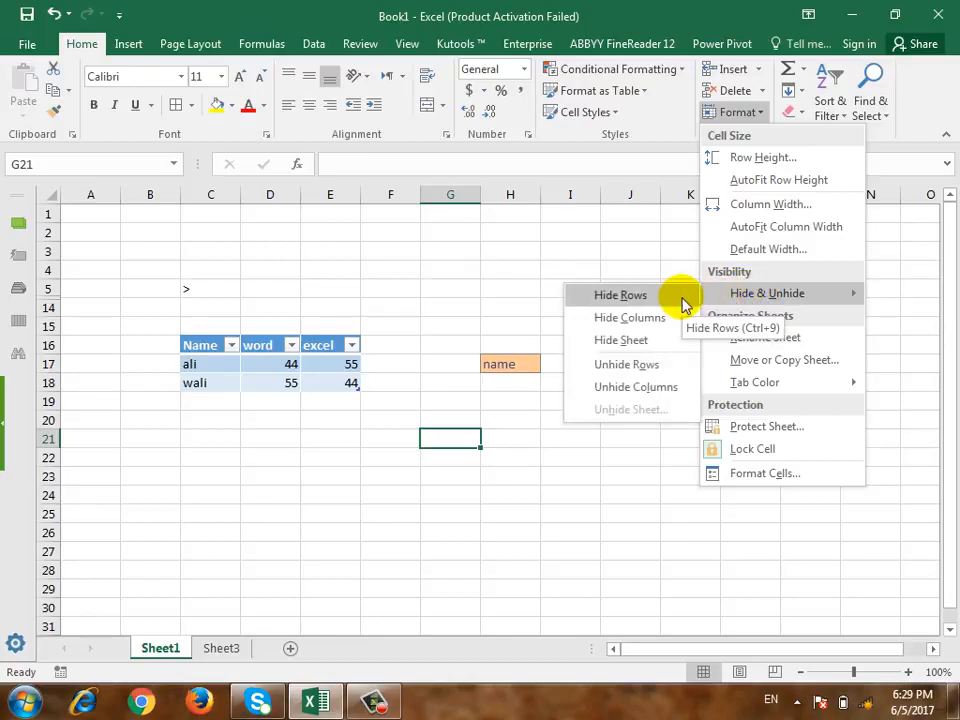
pyautogui.click(654, 366)
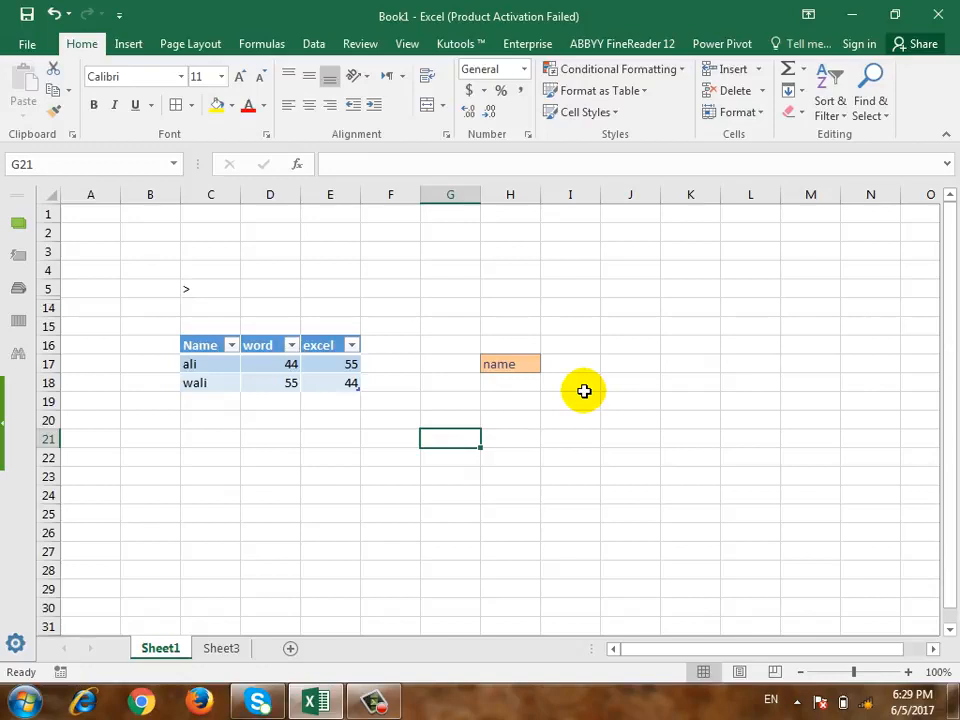
# Select cells in column A spanning rows 5 to 14 and unhide the rows between them.
pyautogui.click(74, 292)
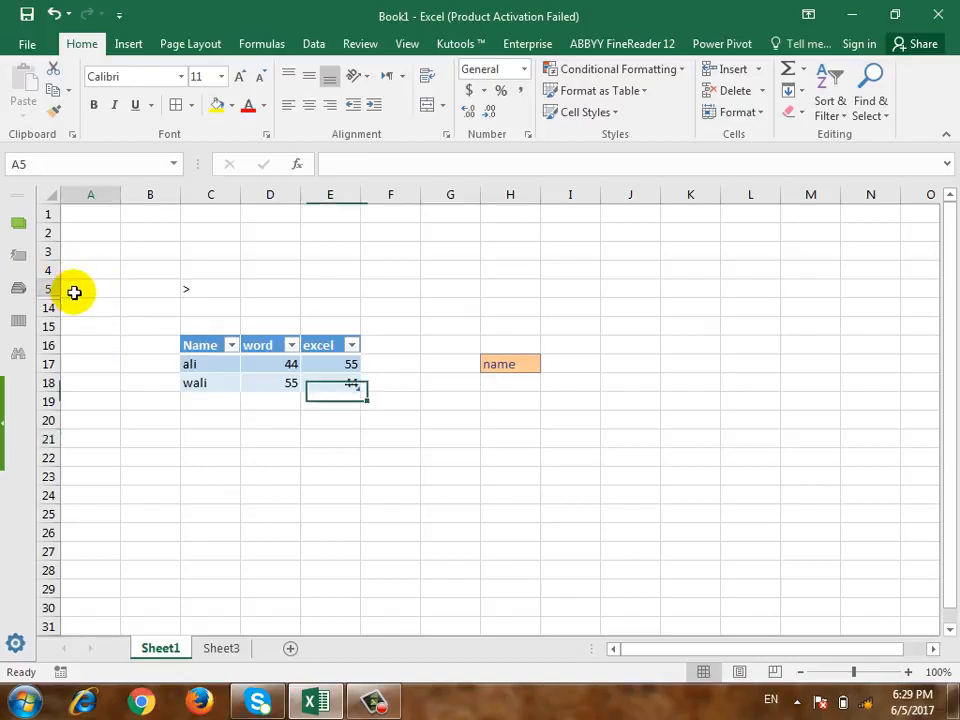
pyautogui.moveTo(74, 292); pyautogui.dragTo(111, 300)
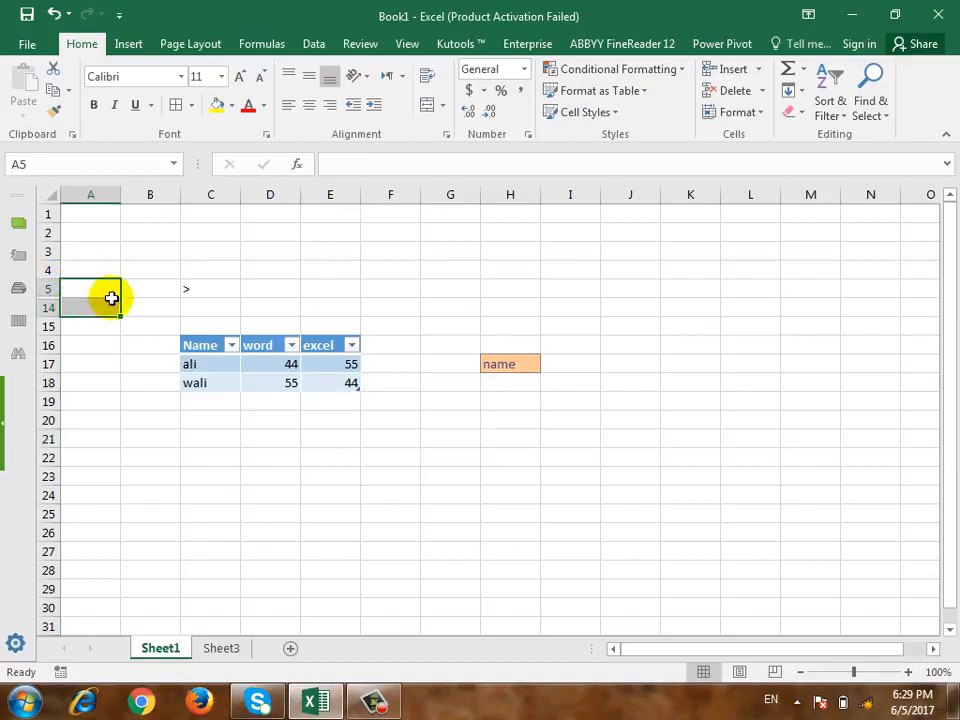
pyautogui.click(766, 118)
pyautogui.moveTo(792, 300)
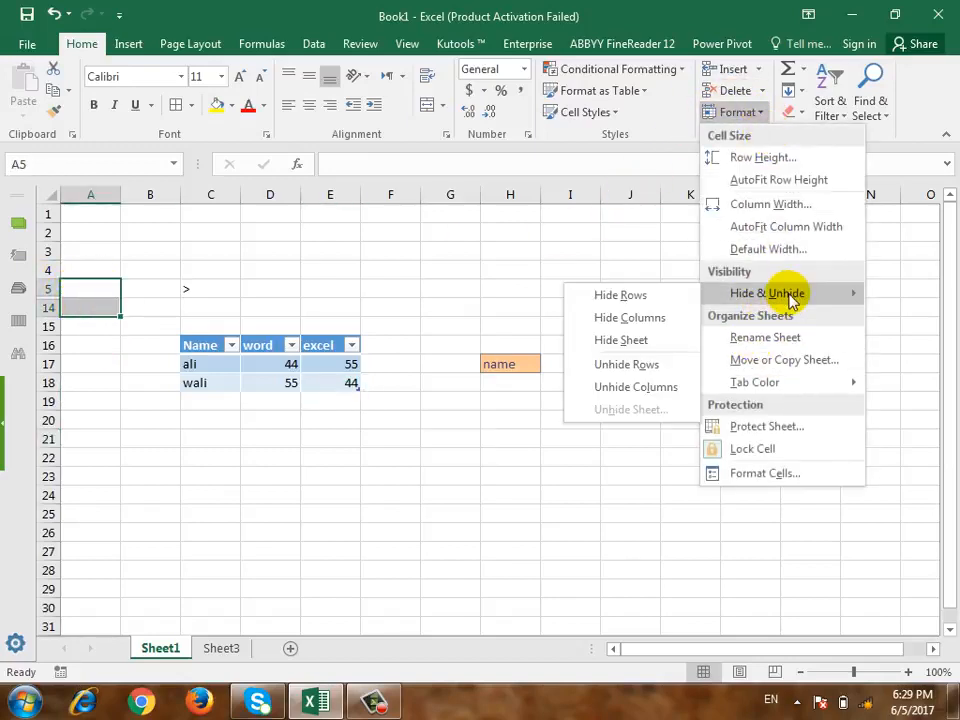
pyautogui.click(627, 364)
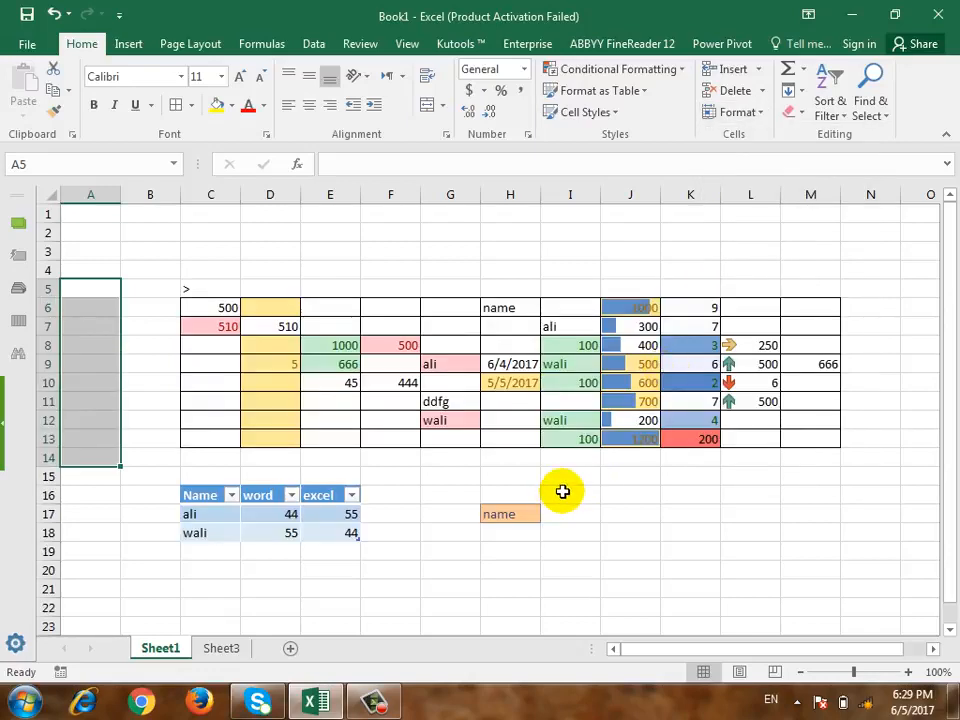
# Select the data range C6:M13 and hide its columns C to M.
pyautogui.click(437, 383)
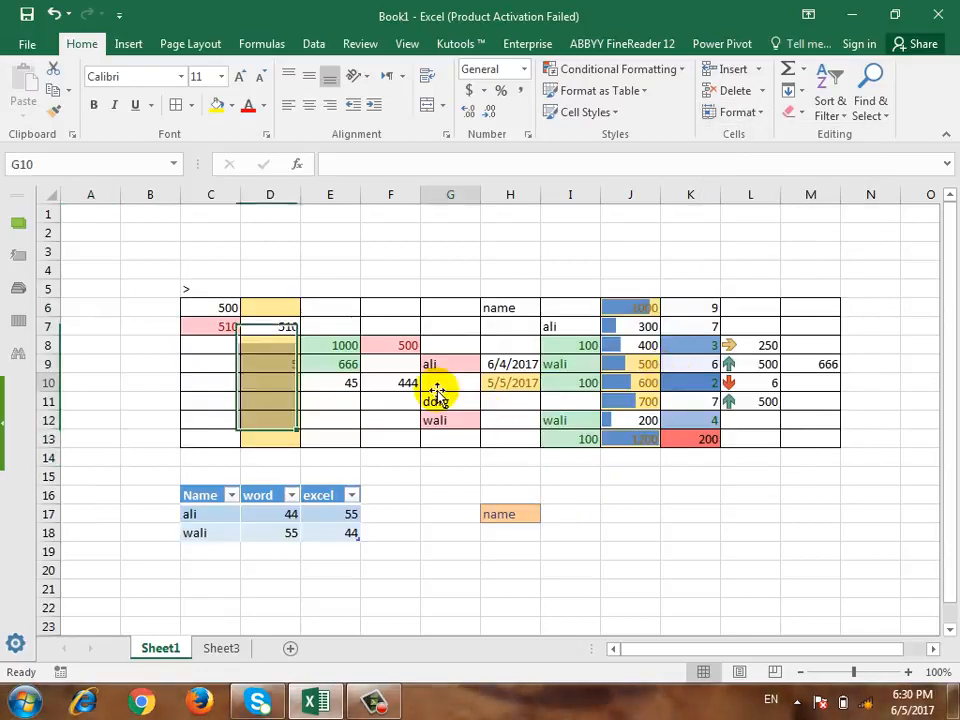
pyautogui.moveTo(229, 305); pyautogui.dragTo(836, 446)
pyautogui.click(763, 118)
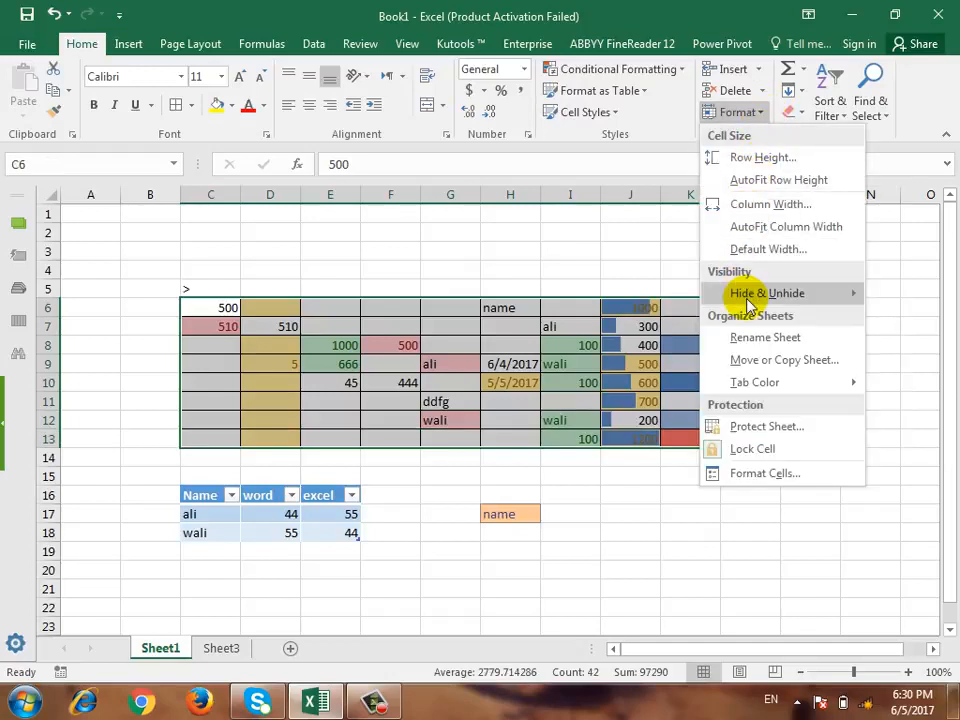
pyautogui.moveTo(761, 292)
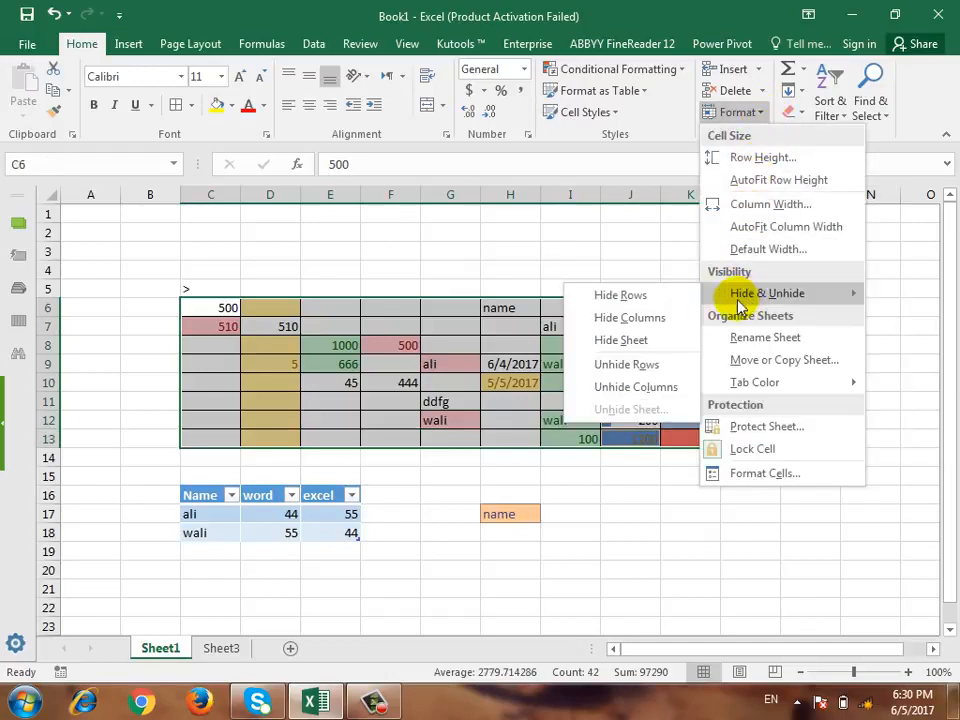
pyautogui.click(680, 317)
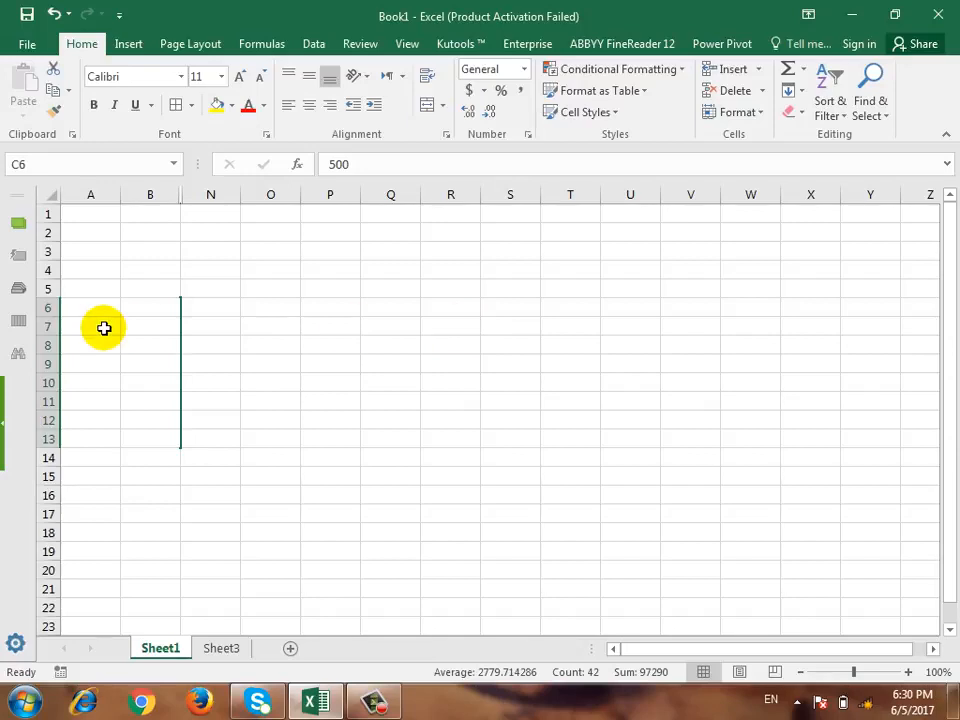
# Select row 1 cells spanning columns B to N and unhide the columns between them.
pyautogui.click(463, 383)
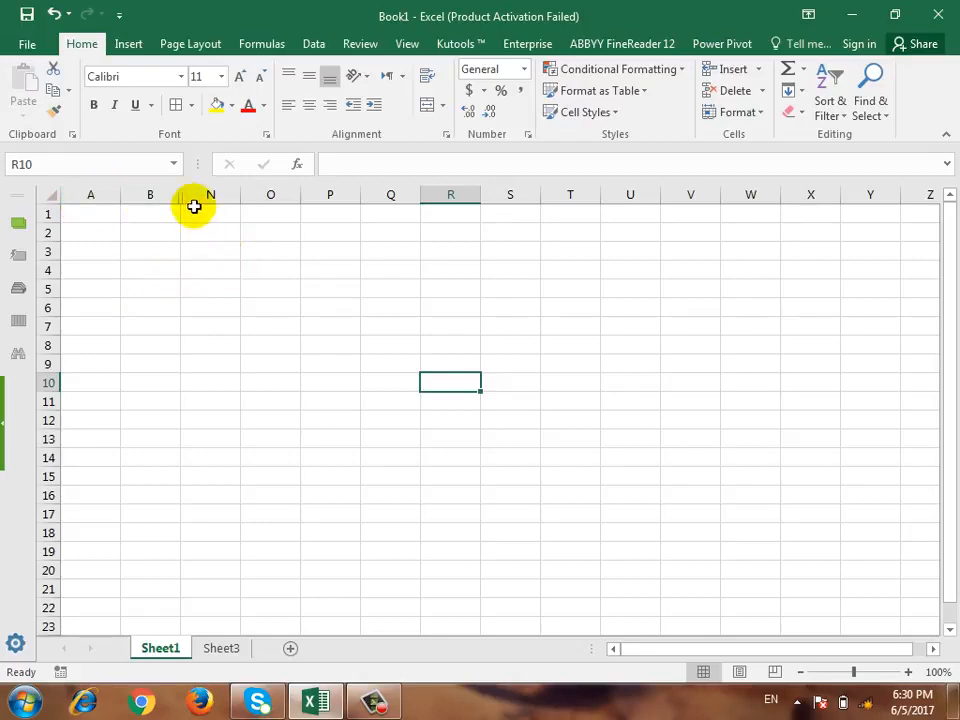
pyautogui.moveTo(161, 216); pyautogui.dragTo(205, 215)
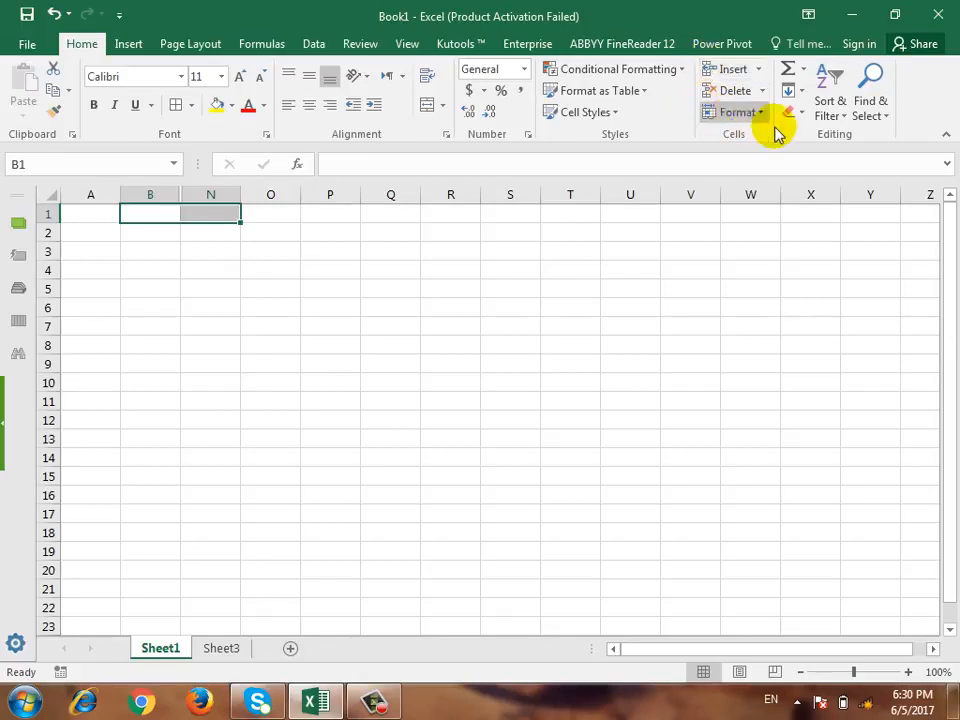
pyautogui.click(745, 113)
pyautogui.moveTo(748, 293)
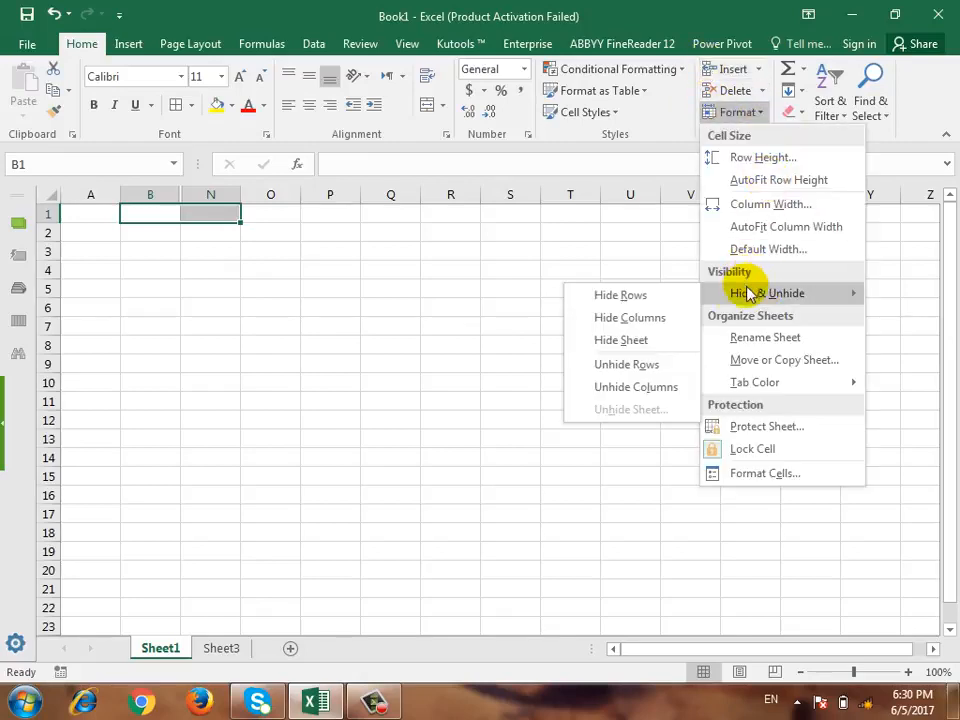
pyautogui.click(690, 390)
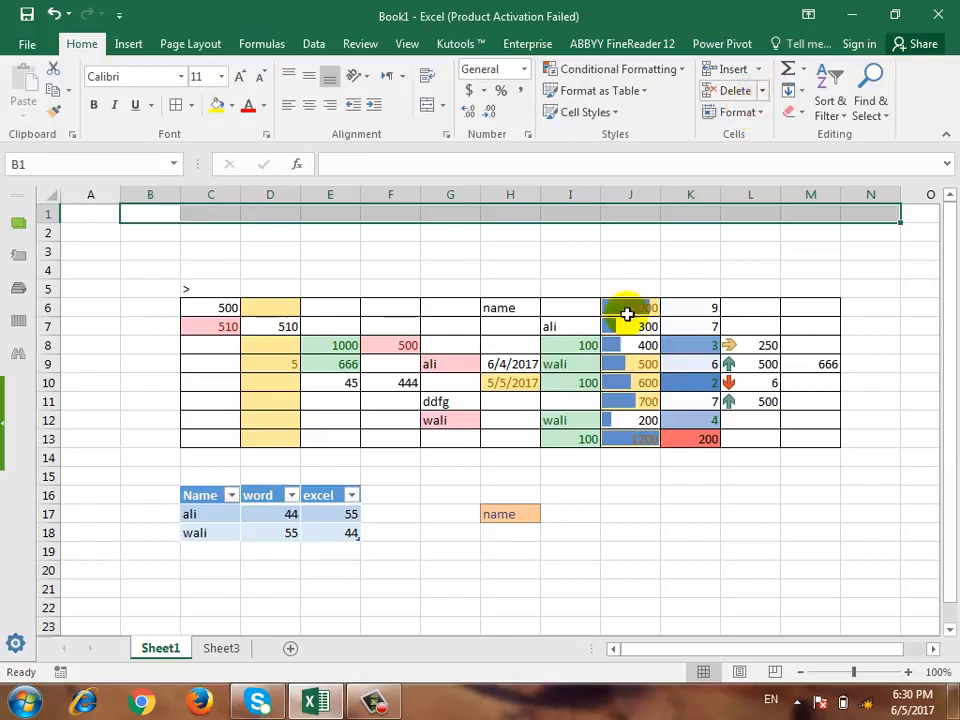
# Hide the worksheet Sheet1.
pyautogui.click(758, 113)
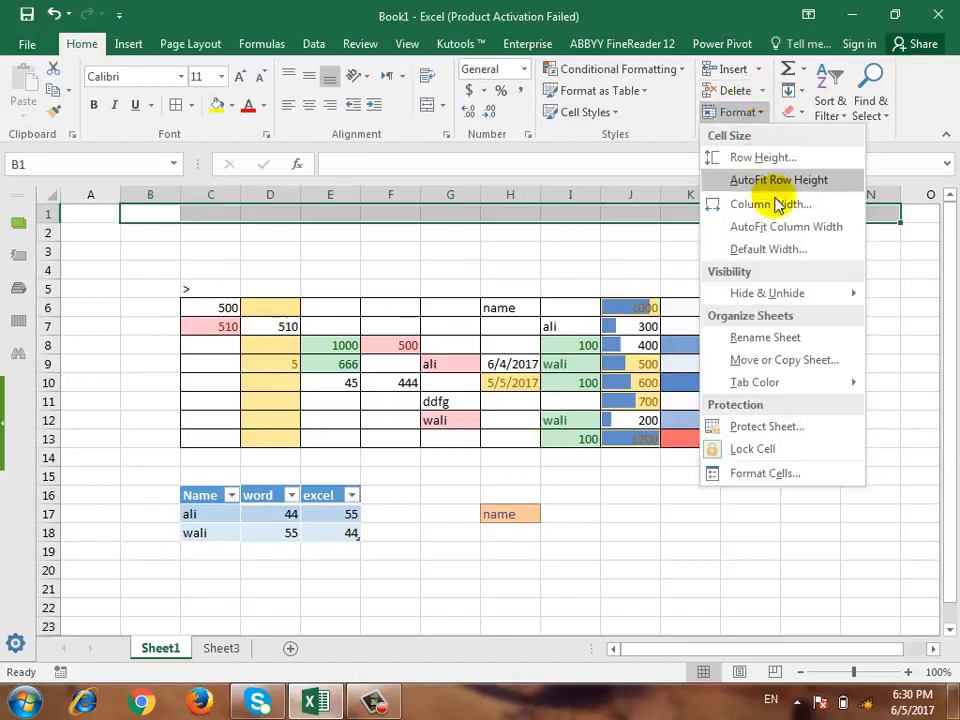
pyautogui.moveTo(736, 293)
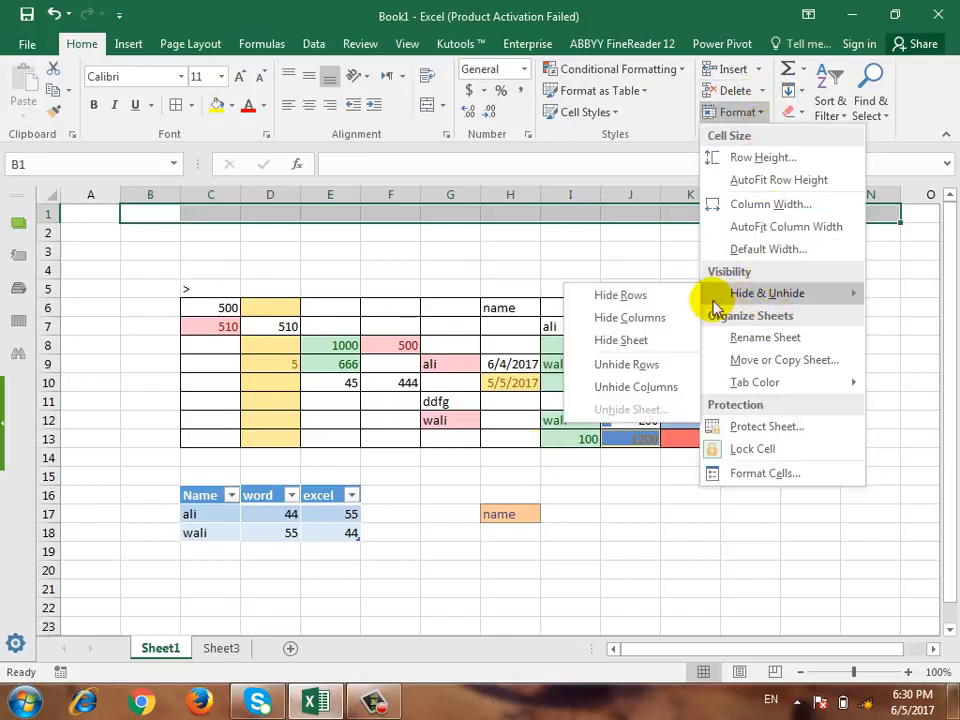
pyautogui.click(645, 343)
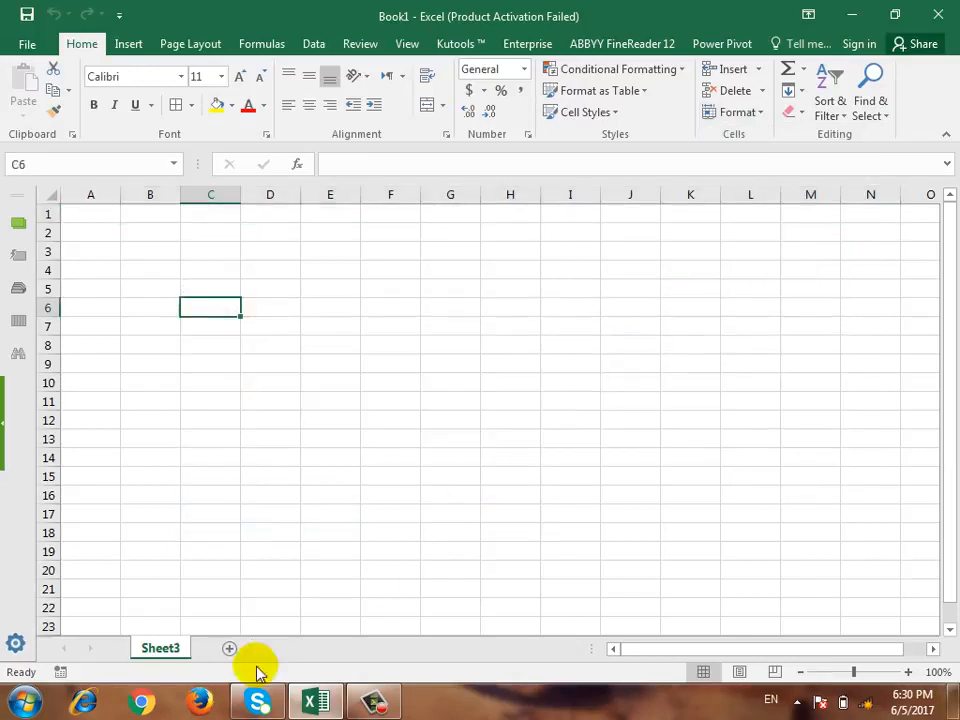
# Unhide the hidden worksheet Sheet1.
pyautogui.click(758, 114)
pyautogui.moveTo(797, 300)
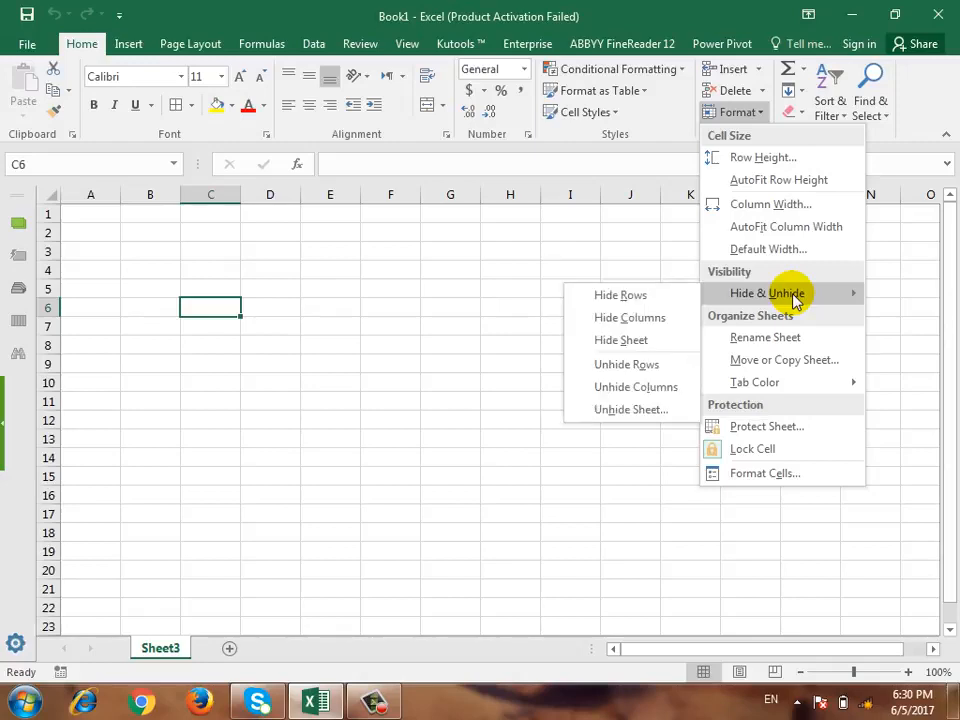
pyautogui.click(668, 410)
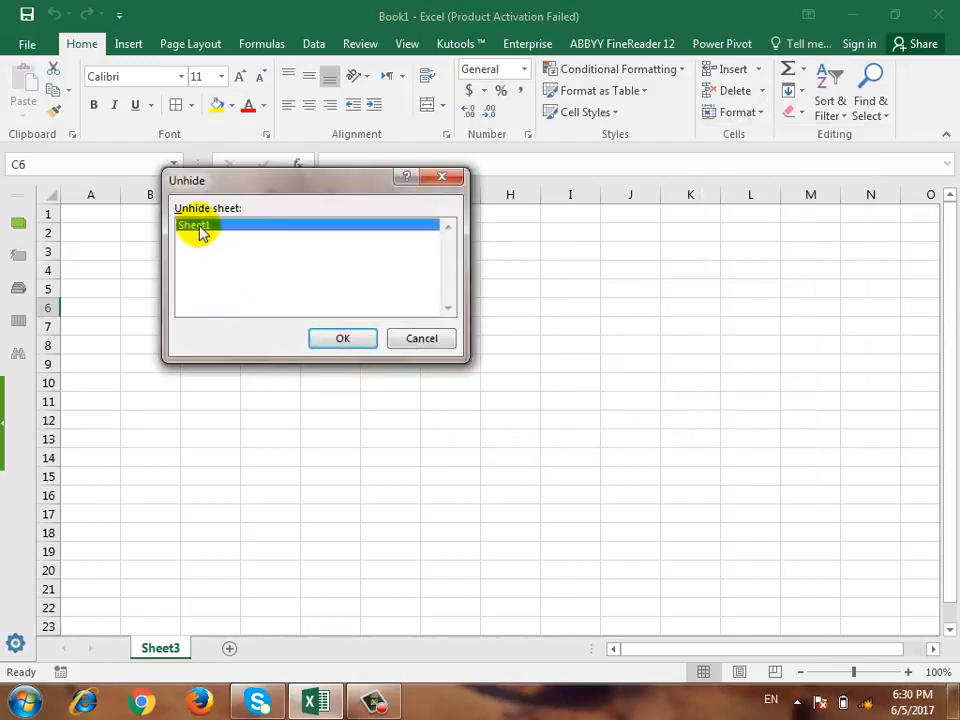
pyautogui.click(362, 337)
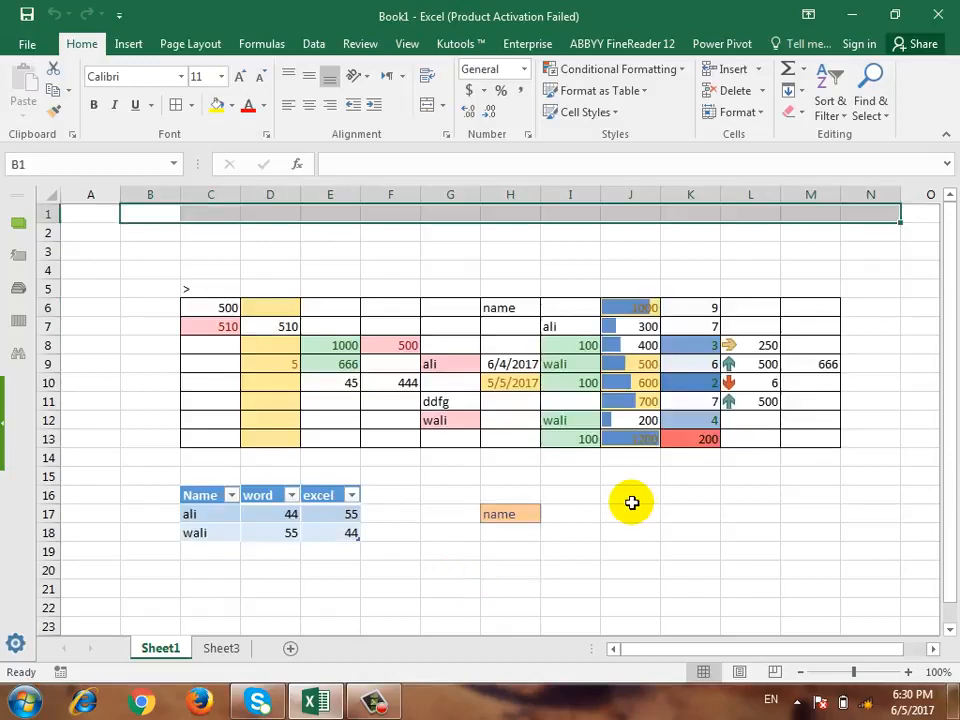
# Rename the worksheet Sheet1 as Salary.
pyautogui.click(750, 113)
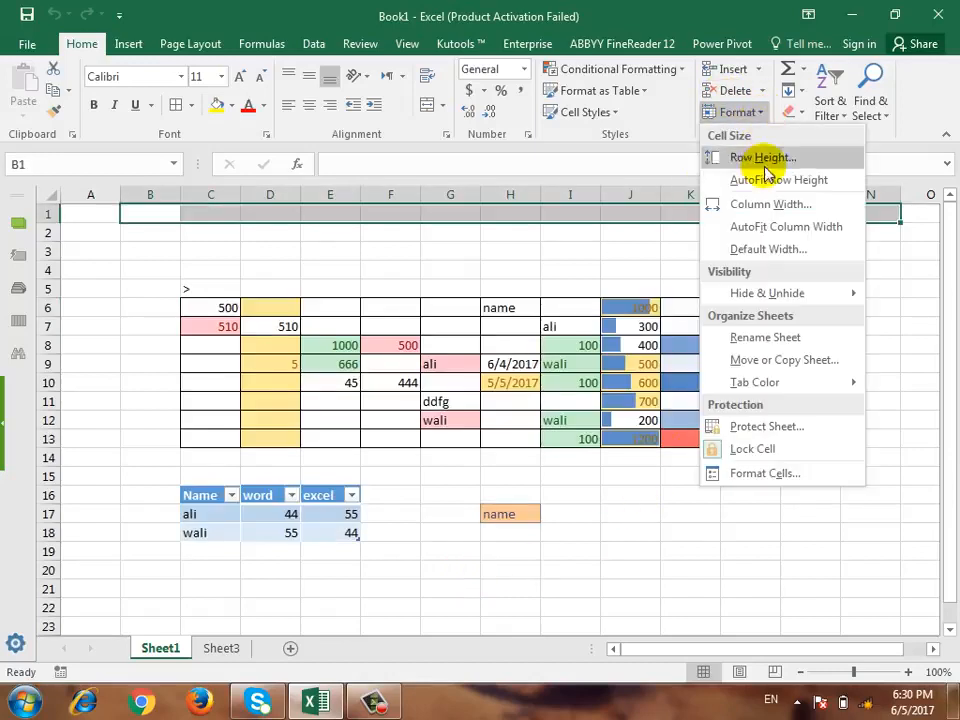
pyautogui.click(818, 344)
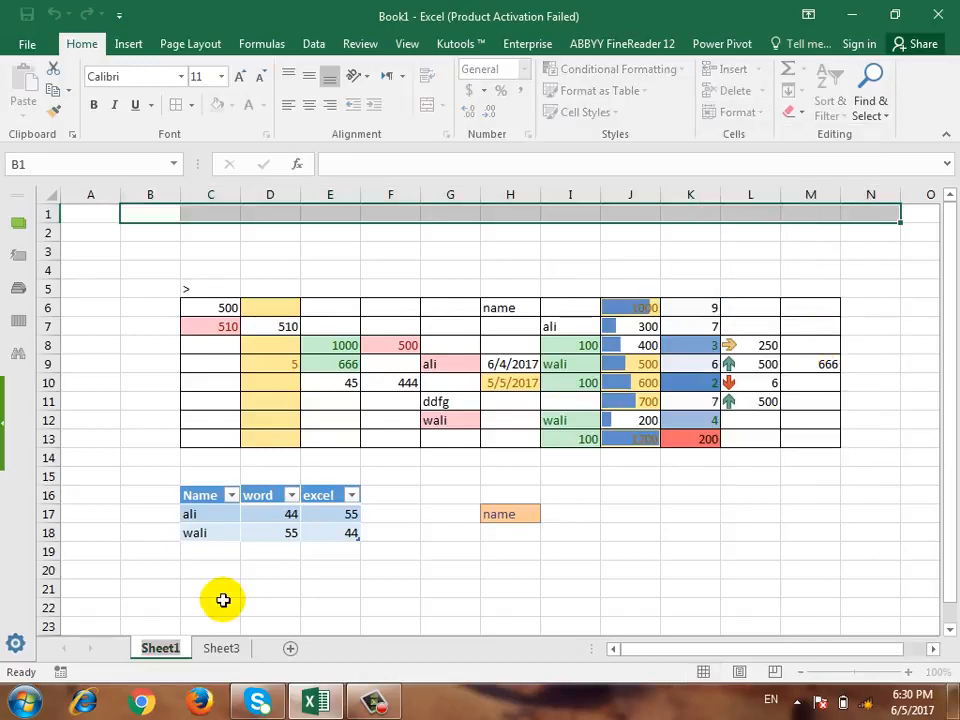
pyautogui.write('Salary')
pyautogui.press('Return')
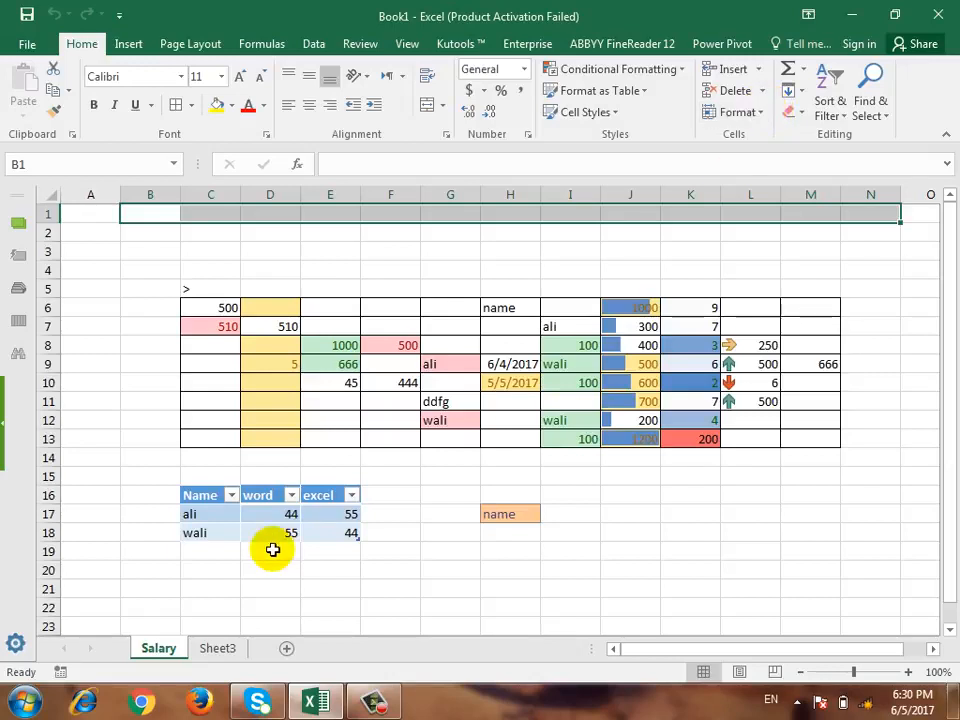
pyautogui.rightClick(158, 650)
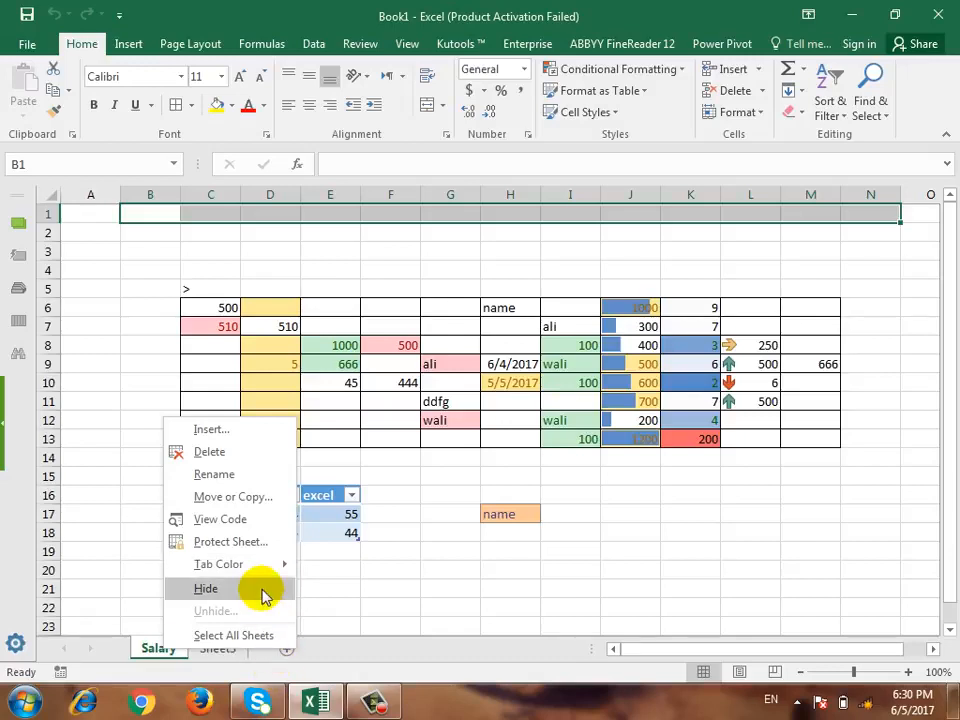
pyautogui.click(765, 115)
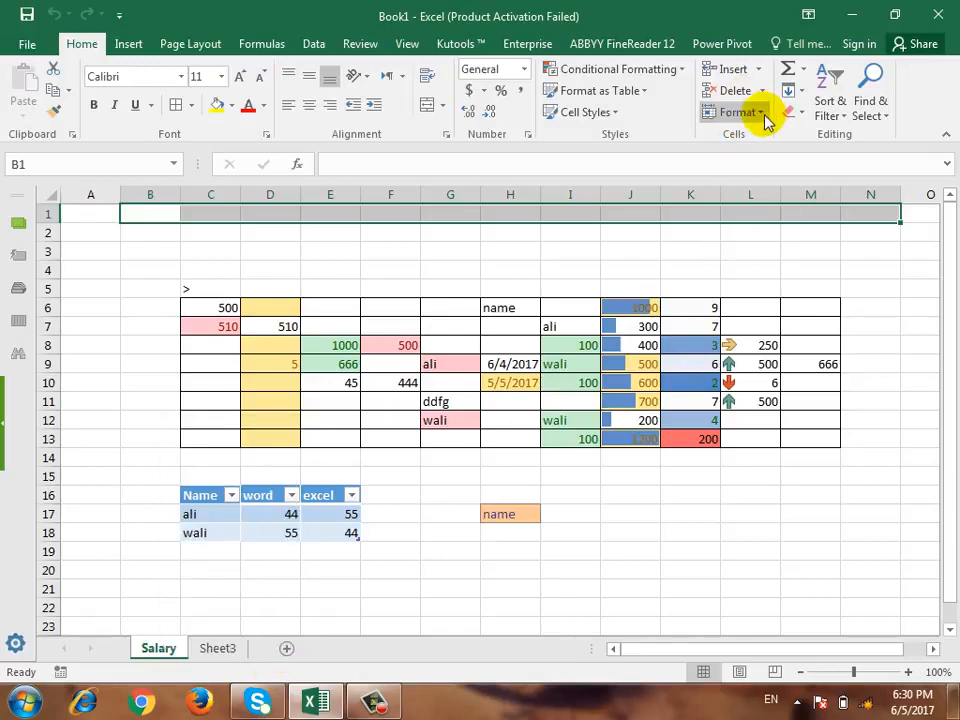
pyautogui.click(765, 115)
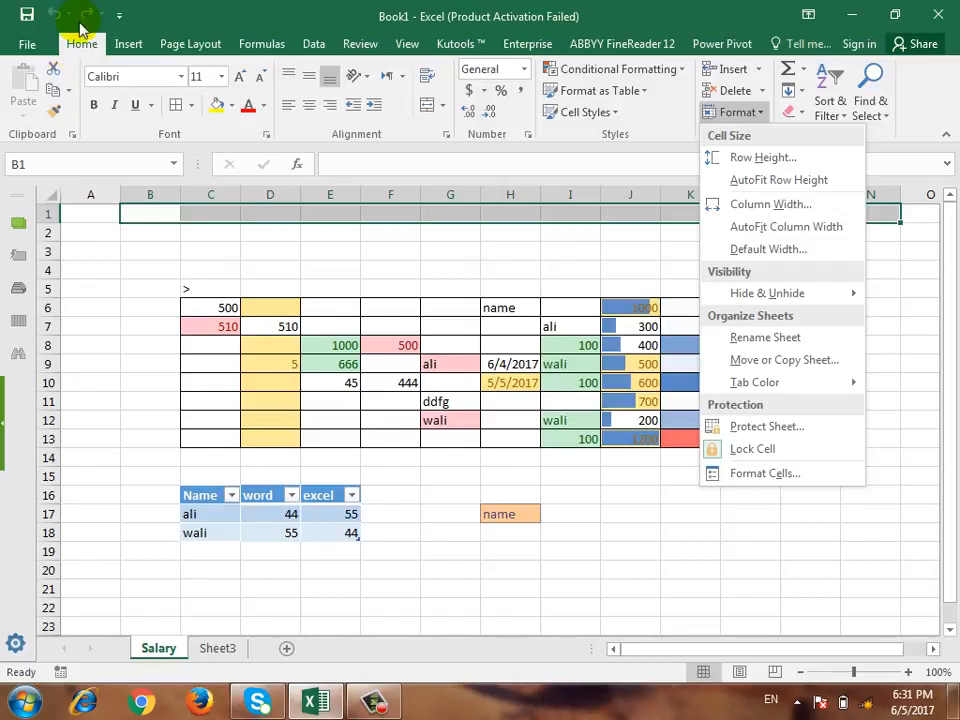
pyautogui.click(383, 530)
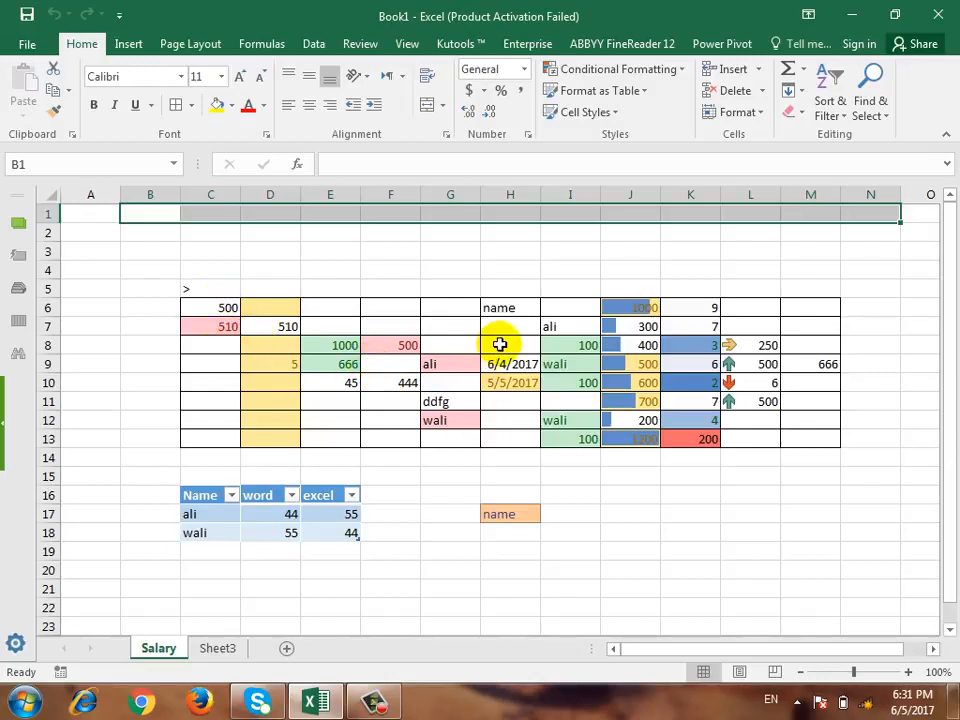
# Select cell F10 on the Salary sheet and create a copy of the sheet at the end of Book1.
pyautogui.click(406, 381)
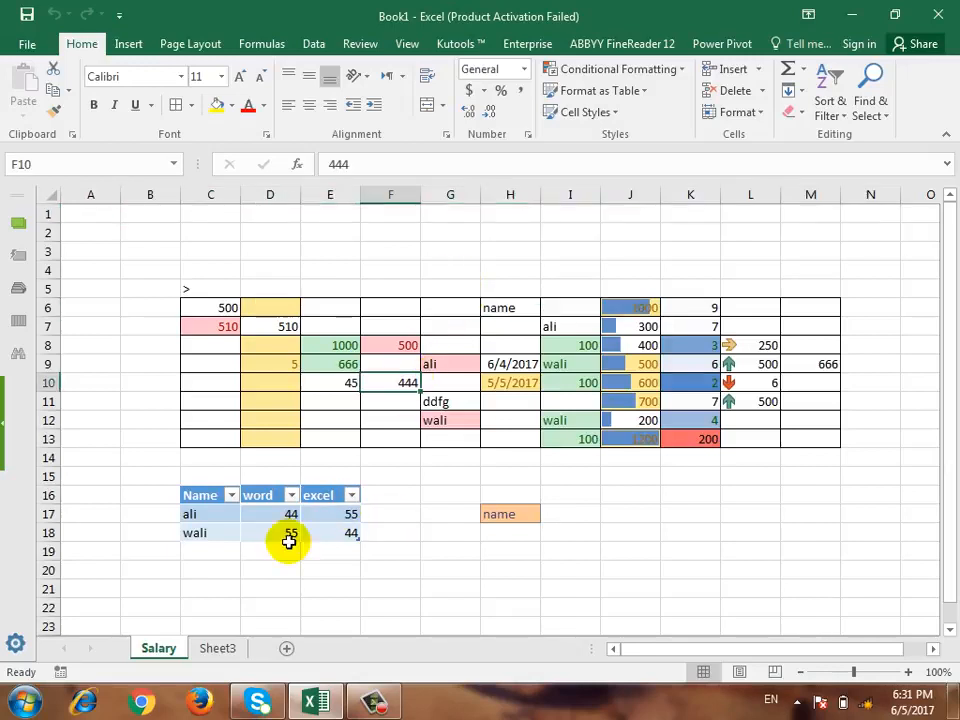
pyautogui.click(240, 652)
pyautogui.click(163, 648)
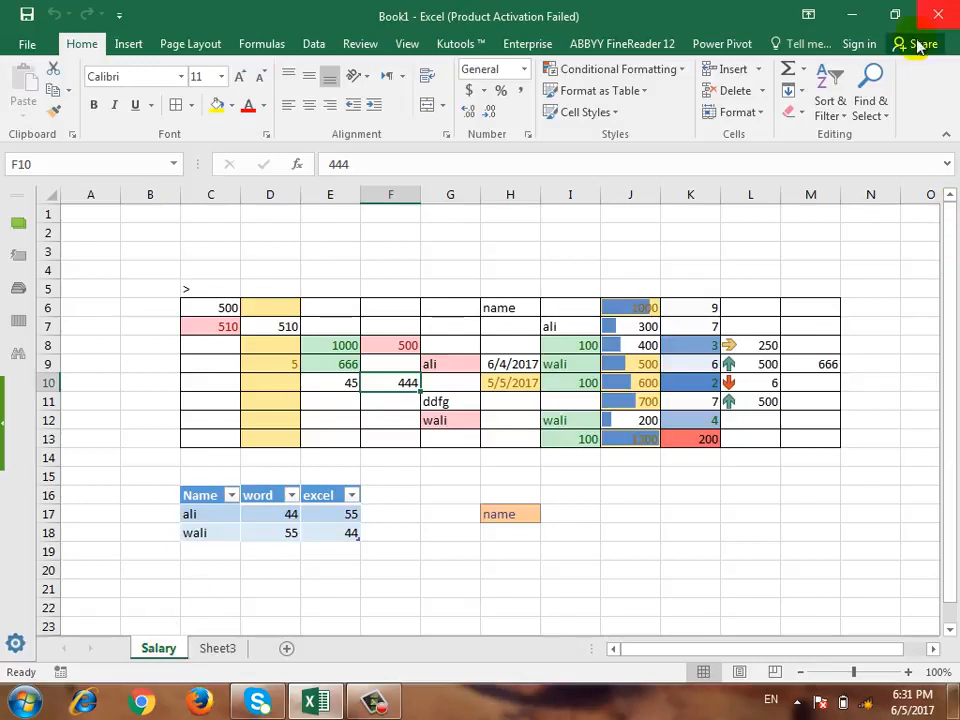
pyautogui.click(752, 114)
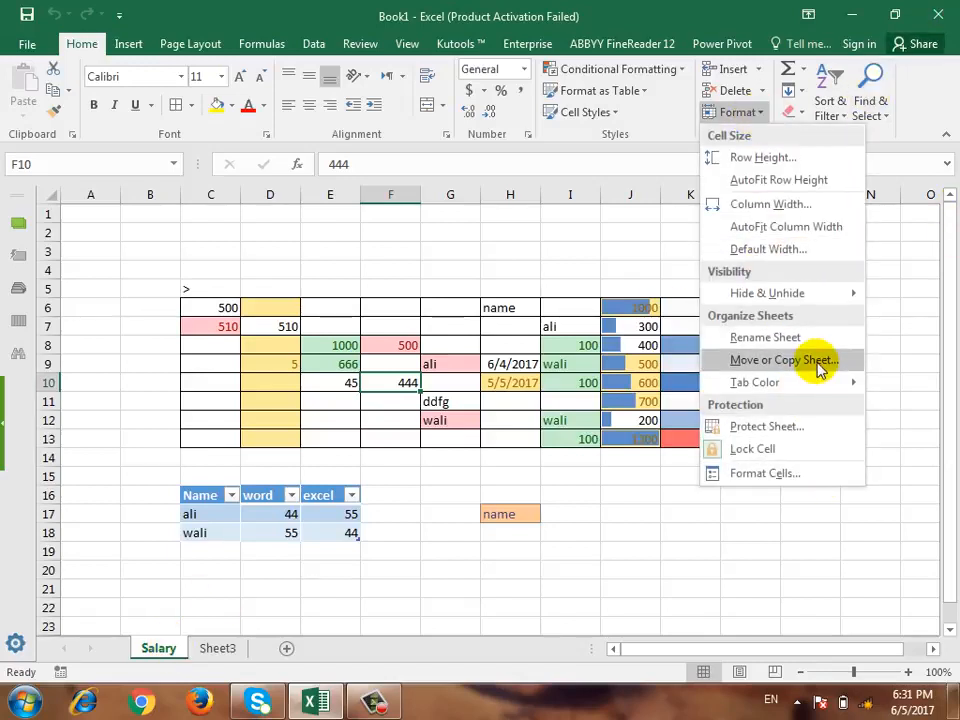
pyautogui.click(790, 360)
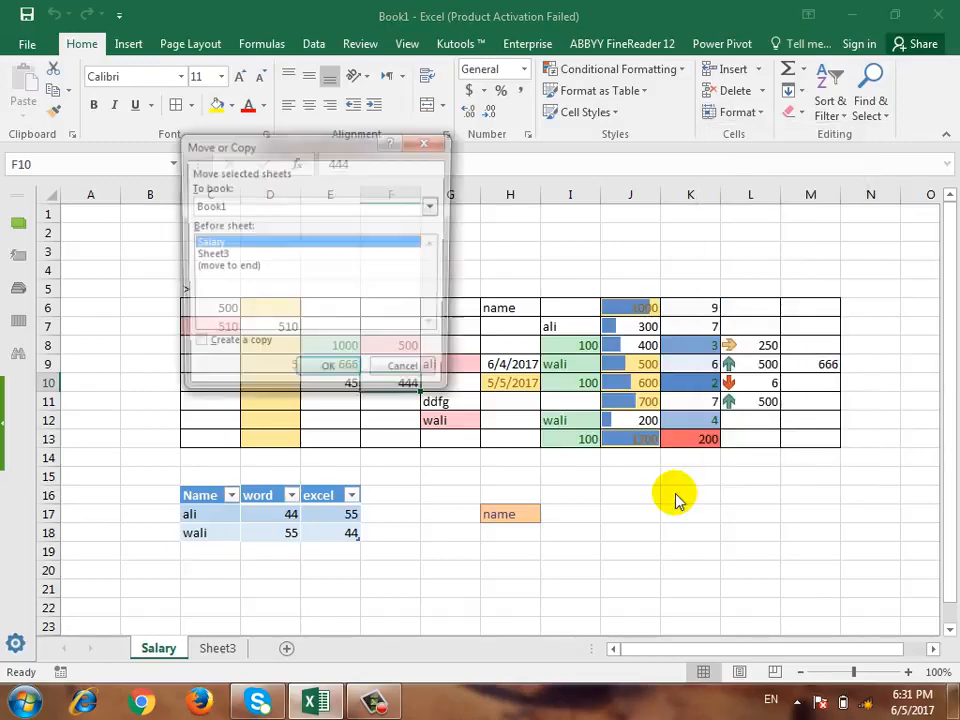
pyautogui.moveTo(352, 135); pyautogui.dragTo(610, 302)
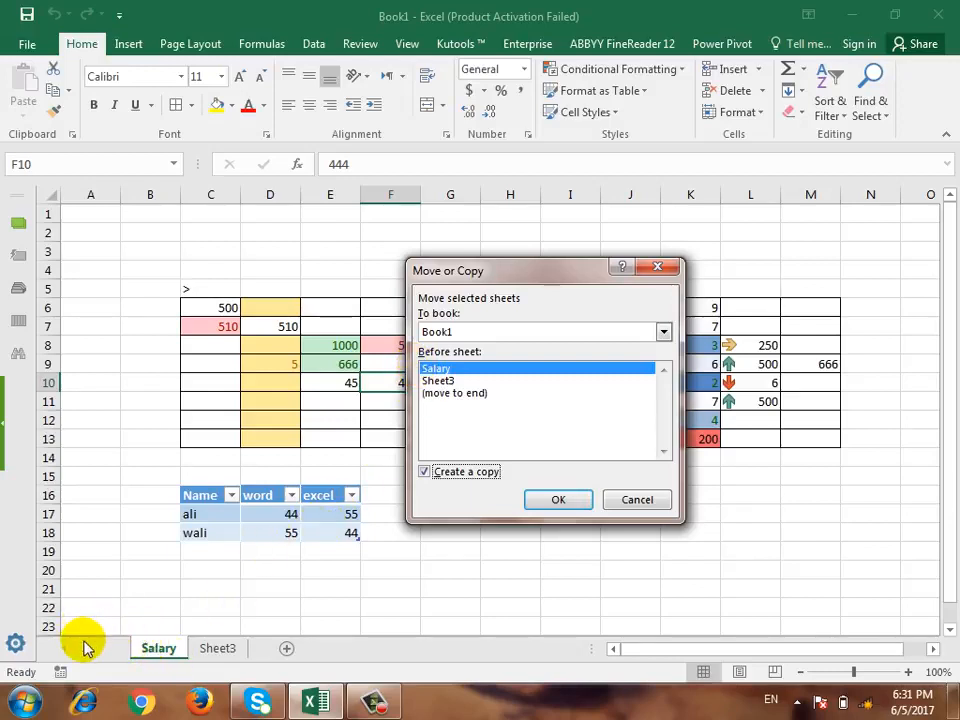
pyautogui.click(476, 399)
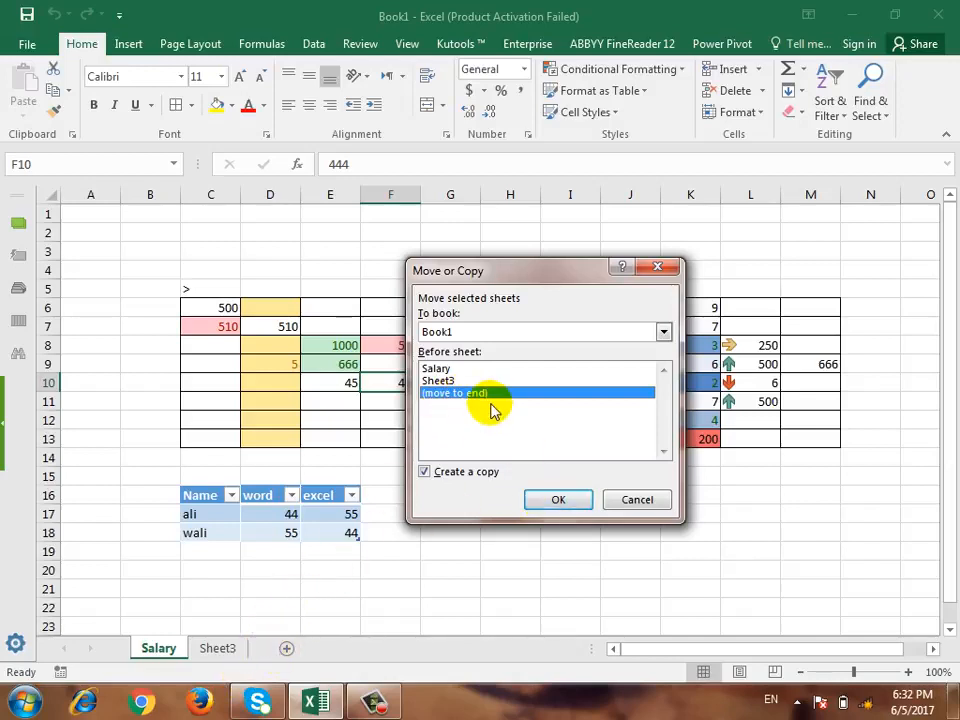
pyautogui.click(559, 509)
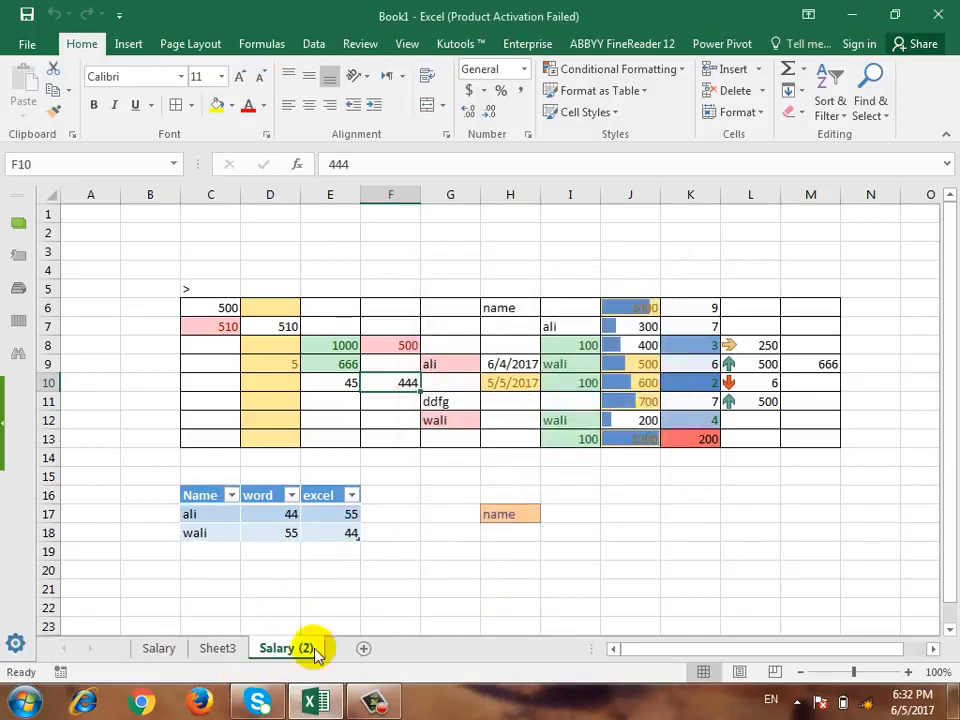
# Rename the copied sheet as Salary Feb and clear the contents of its cell F10.
pyautogui.click(172, 650)
pyautogui.click(280, 656)
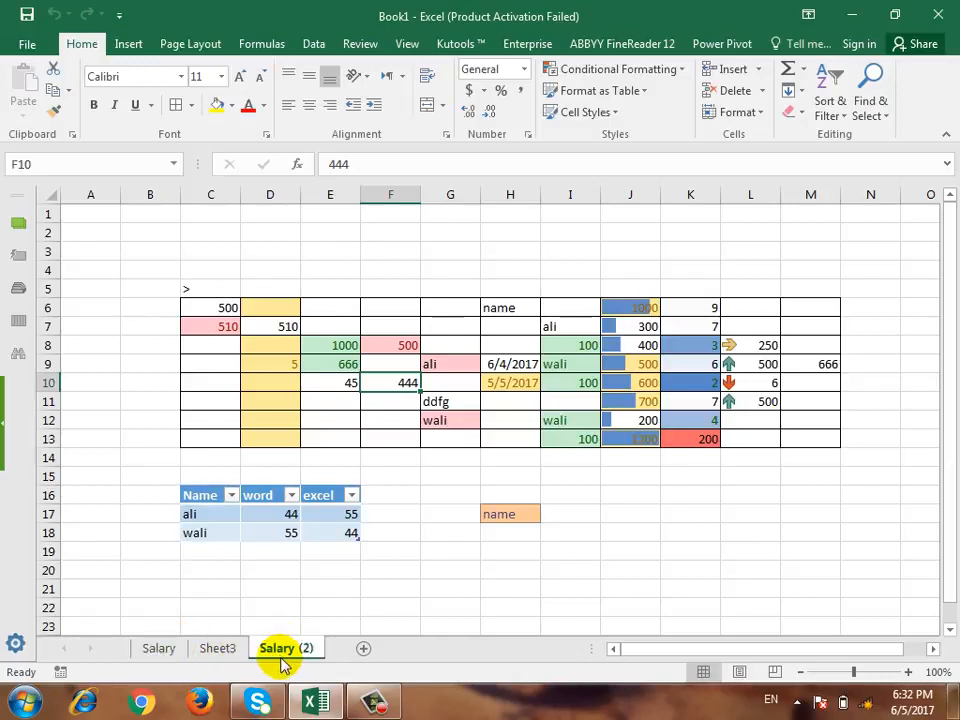
pyautogui.doubleClick(282, 649)
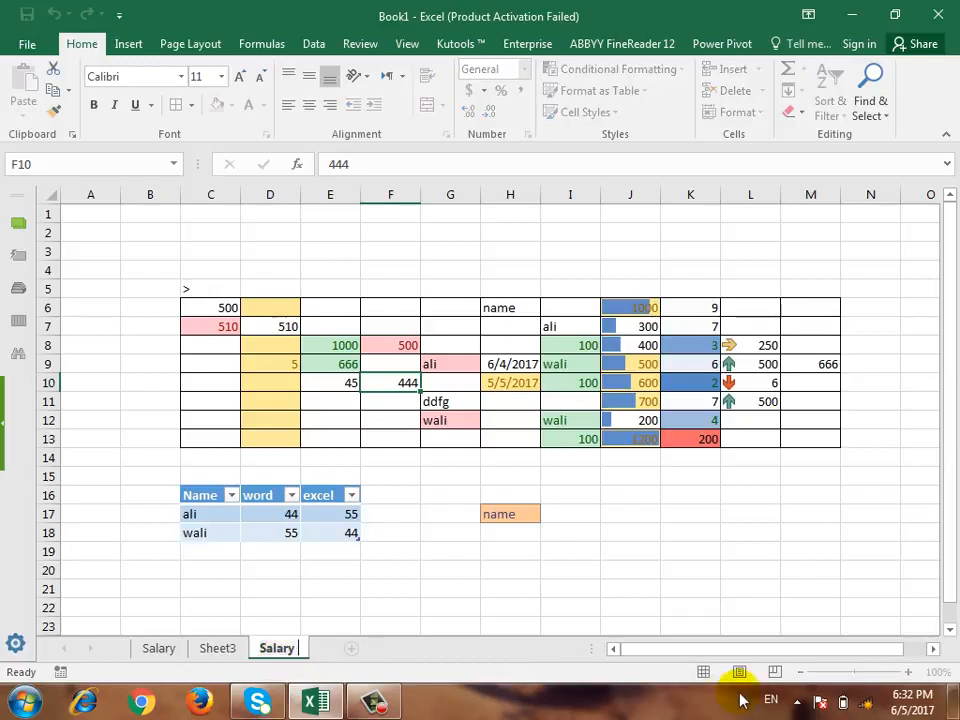
pyautogui.press('Return')
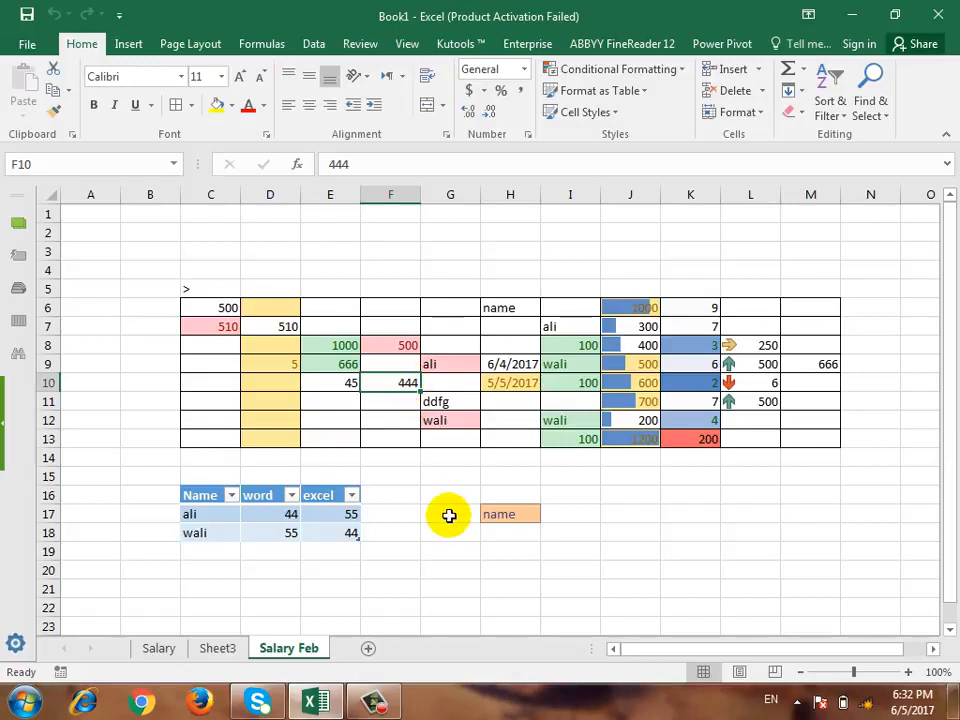
pyautogui.press('Delete')
pyautogui.press('Return')
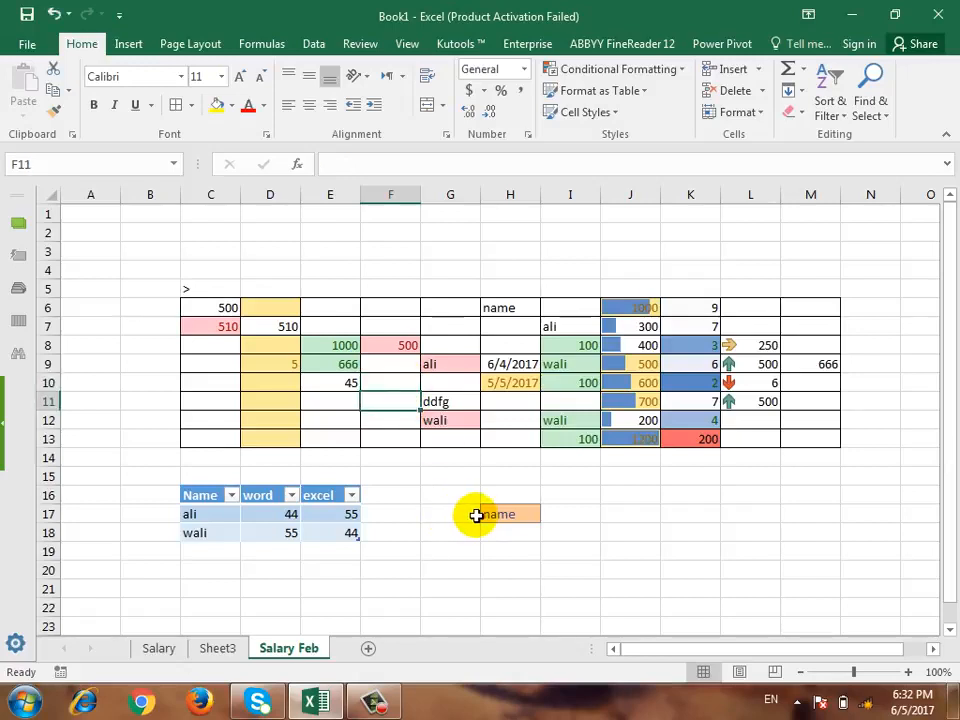
# Create a new blank workbook.
pyautogui.click(735, 112)
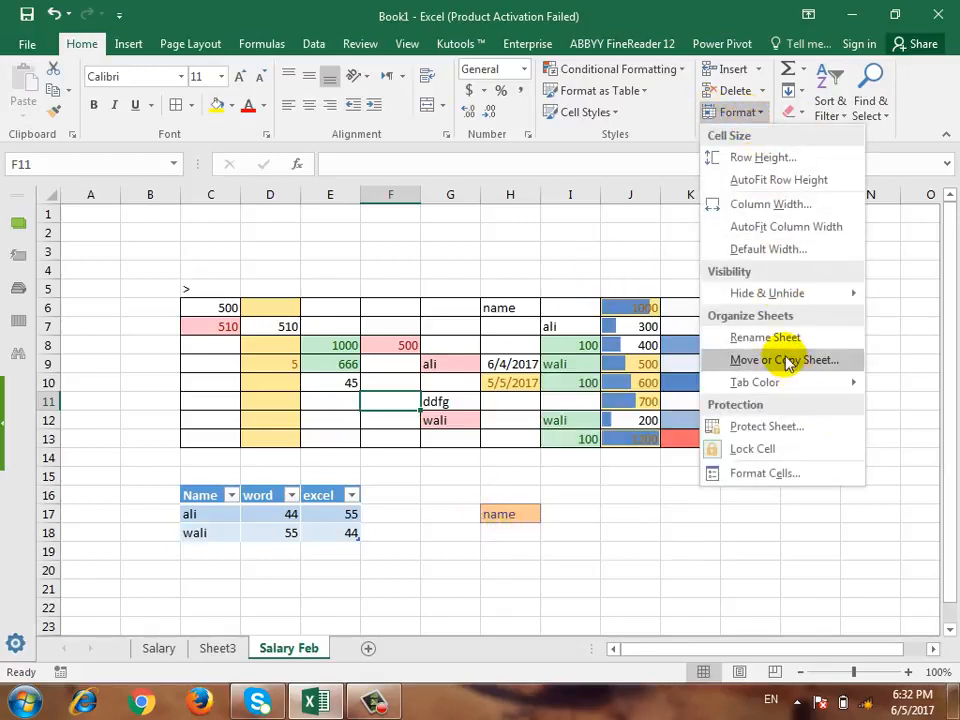
pyautogui.click(30, 43)
pyautogui.click(38, 128)
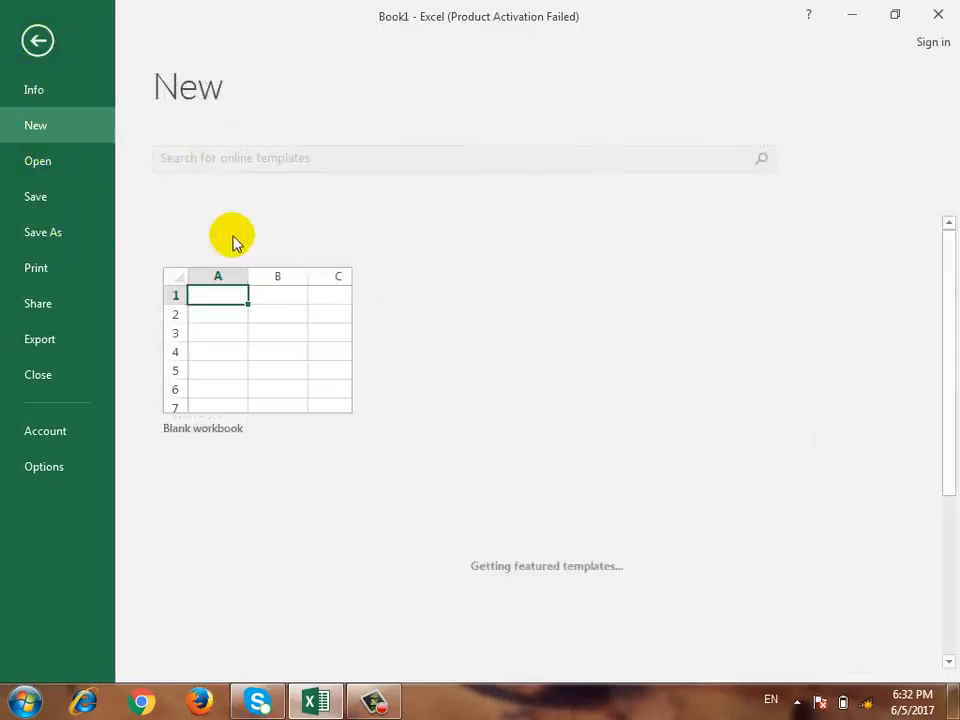
pyautogui.click(253, 311)
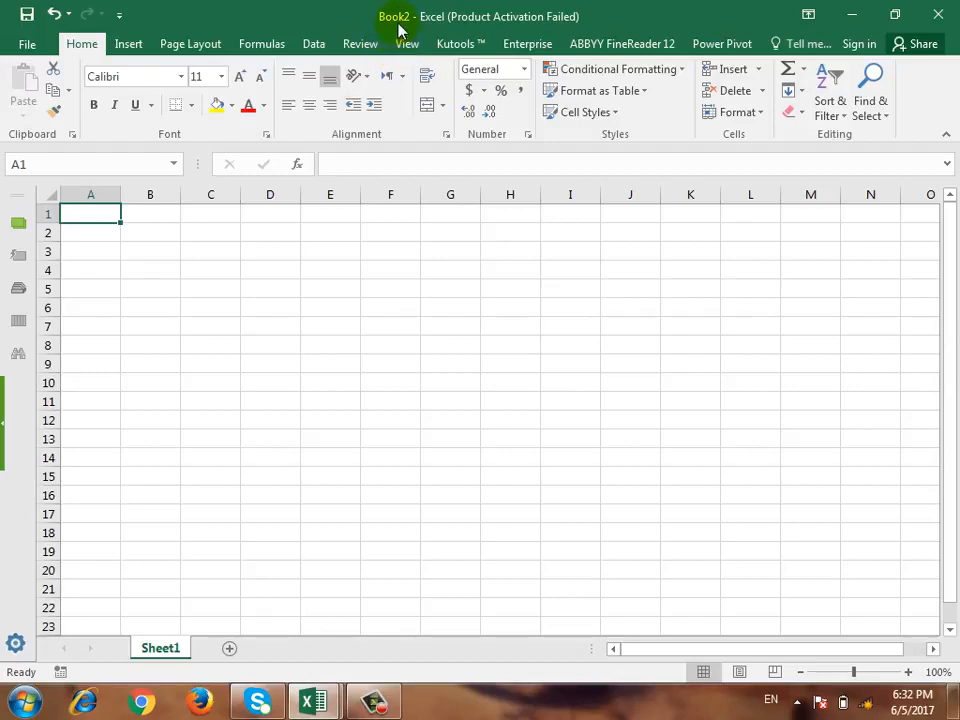
# Return to Book1 and move the Salary Feb sheet to the end of Book2 without creating a copy.
pyautogui.moveTo(313, 700)
pyautogui.click(210, 585)
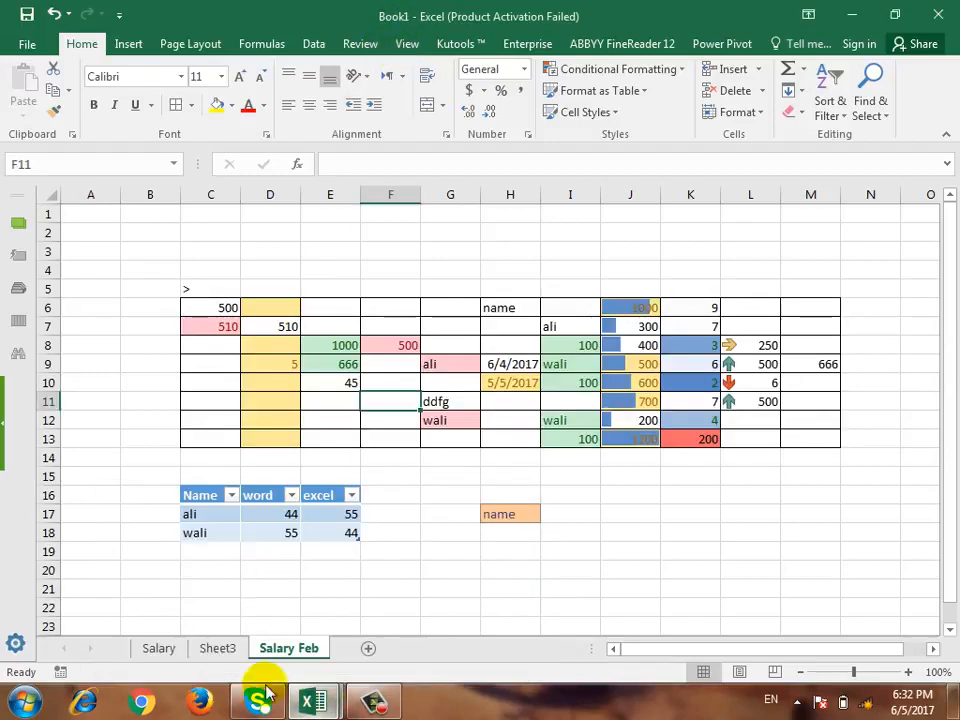
pyautogui.click(740, 112)
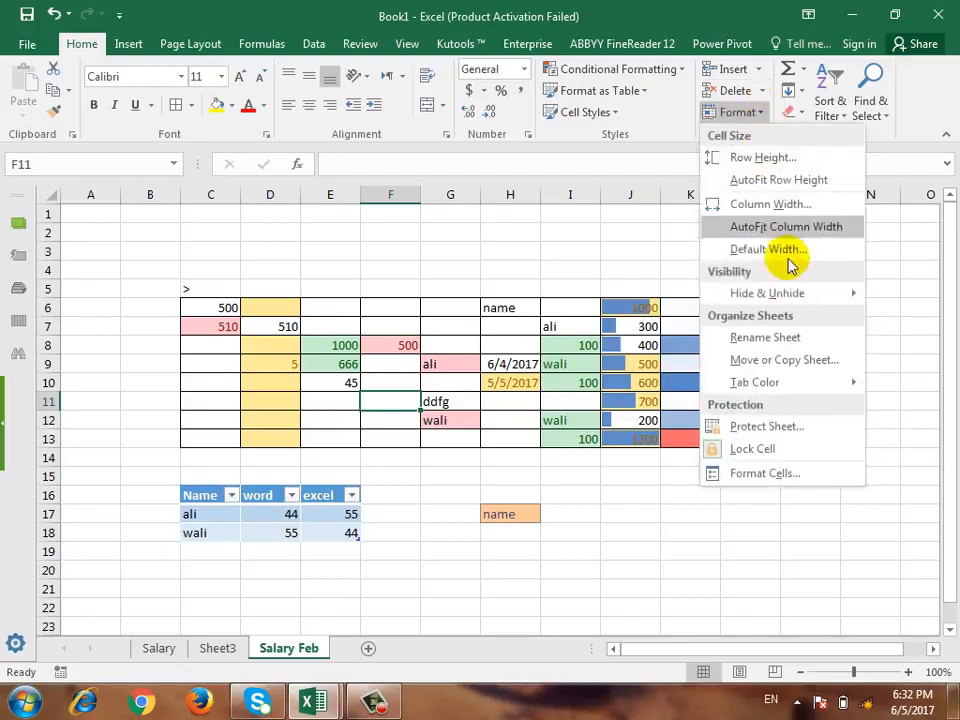
pyautogui.click(790, 360)
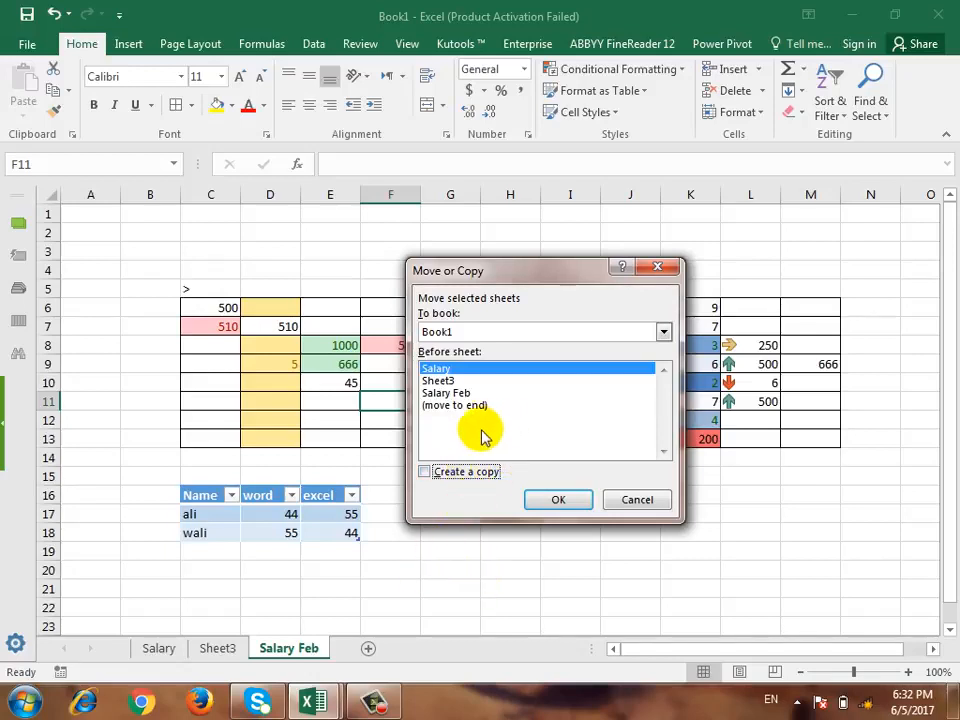
pyautogui.click(452, 395)
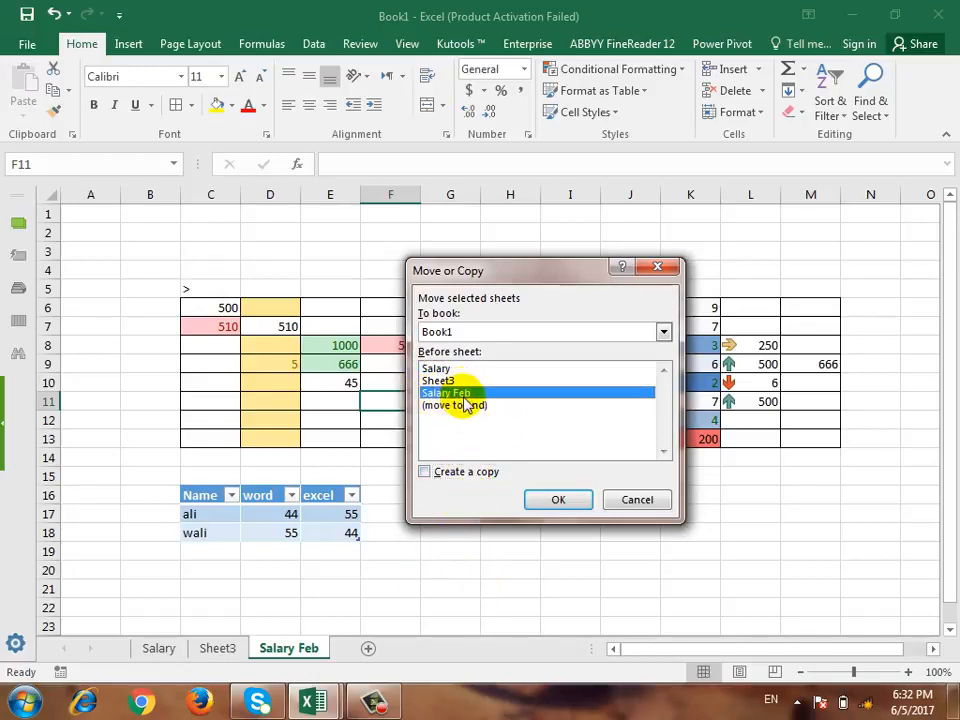
pyautogui.click(492, 336)
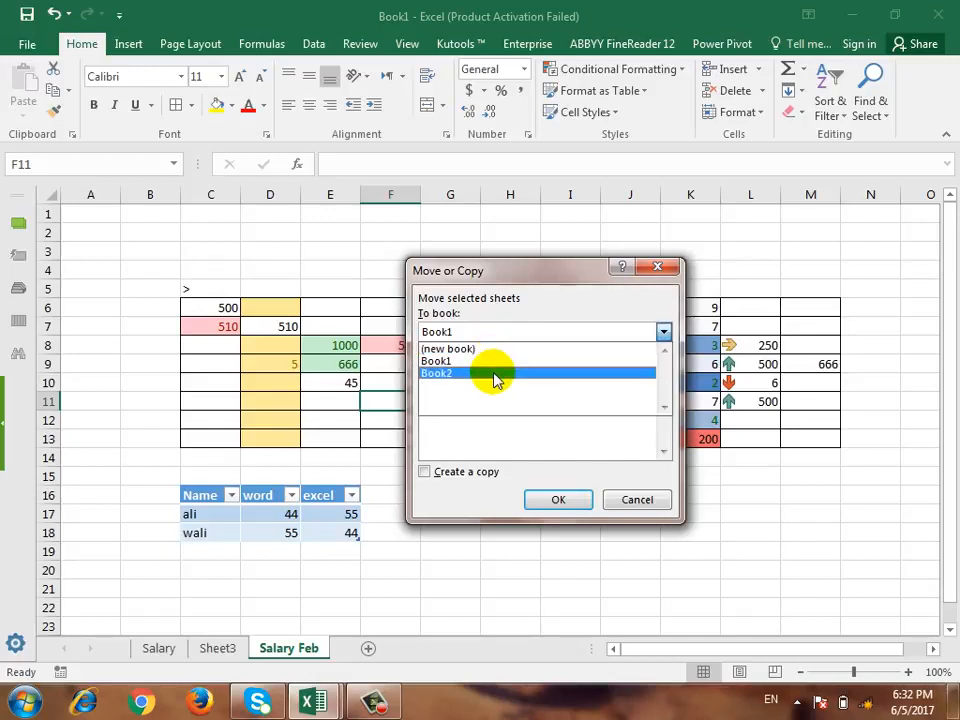
pyautogui.click(494, 375)
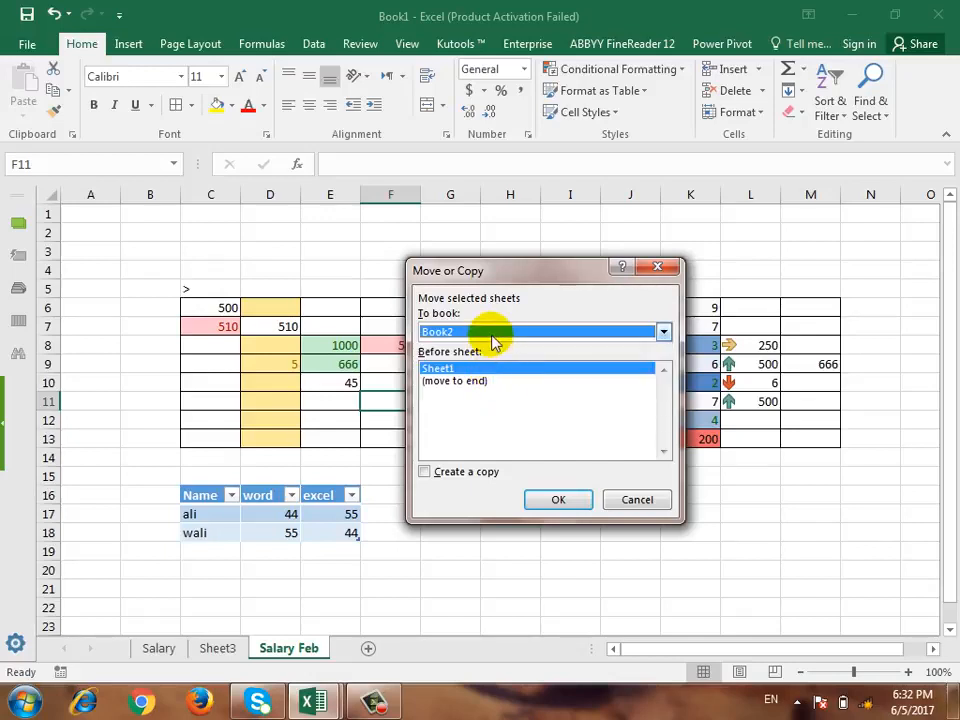
pyautogui.click(450, 384)
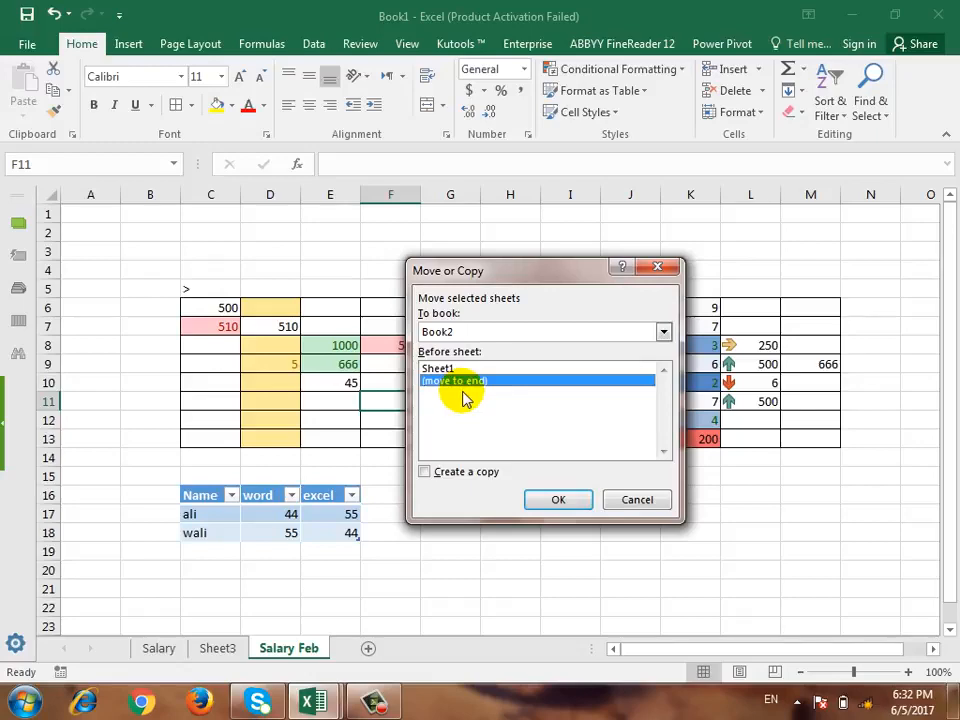
pyautogui.click(545, 510)
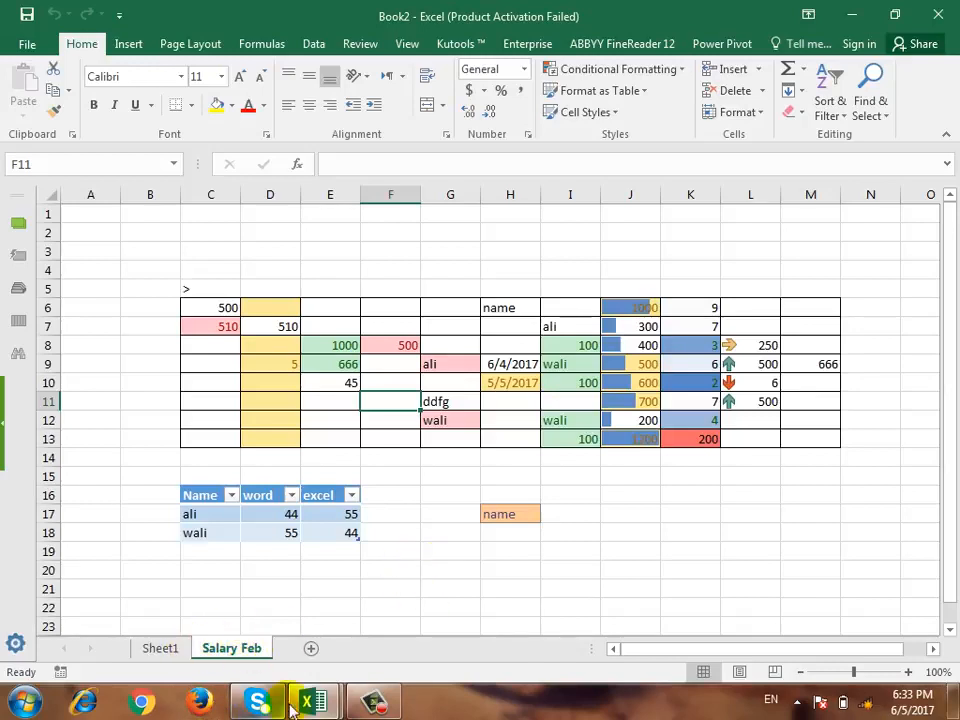
# Switch back to the Book1 workbook and display its Salary sheet.
pyautogui.moveTo(313, 700)
pyautogui.click(304, 578)
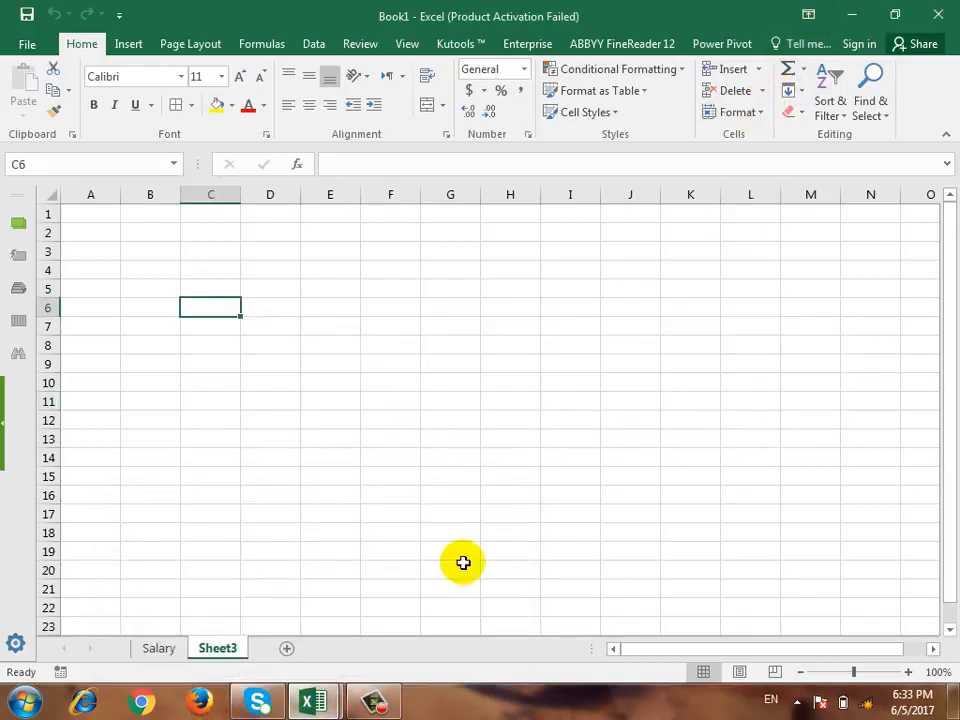
pyautogui.click(186, 647)
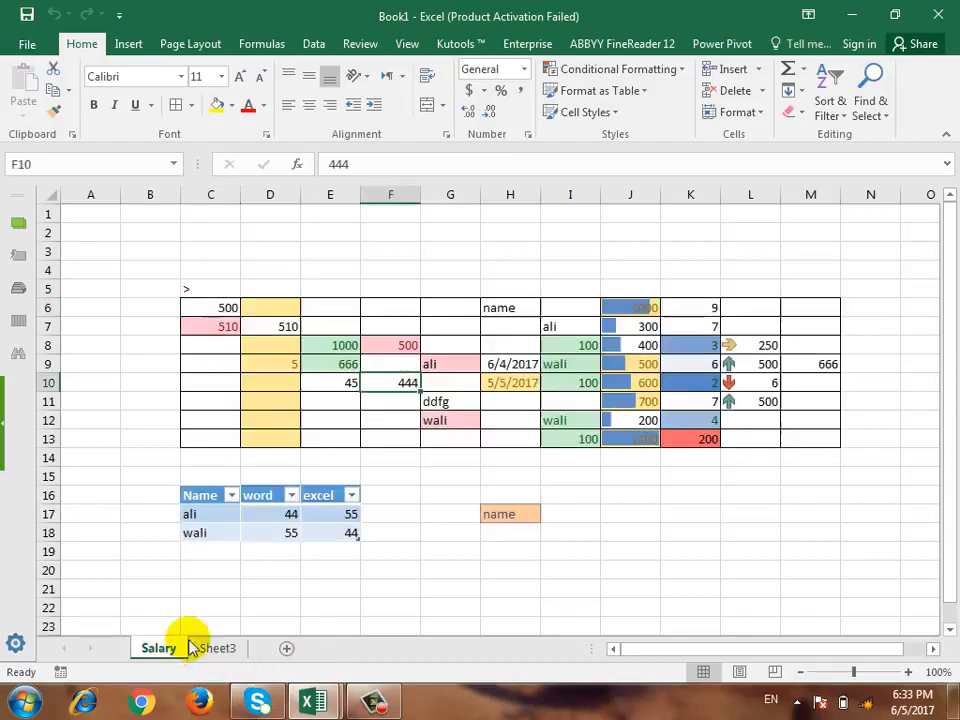
# Apply a theme tab color to the Salary sheet, view its tab from Sheet3, and return to Salary.
pyautogui.click(745, 112)
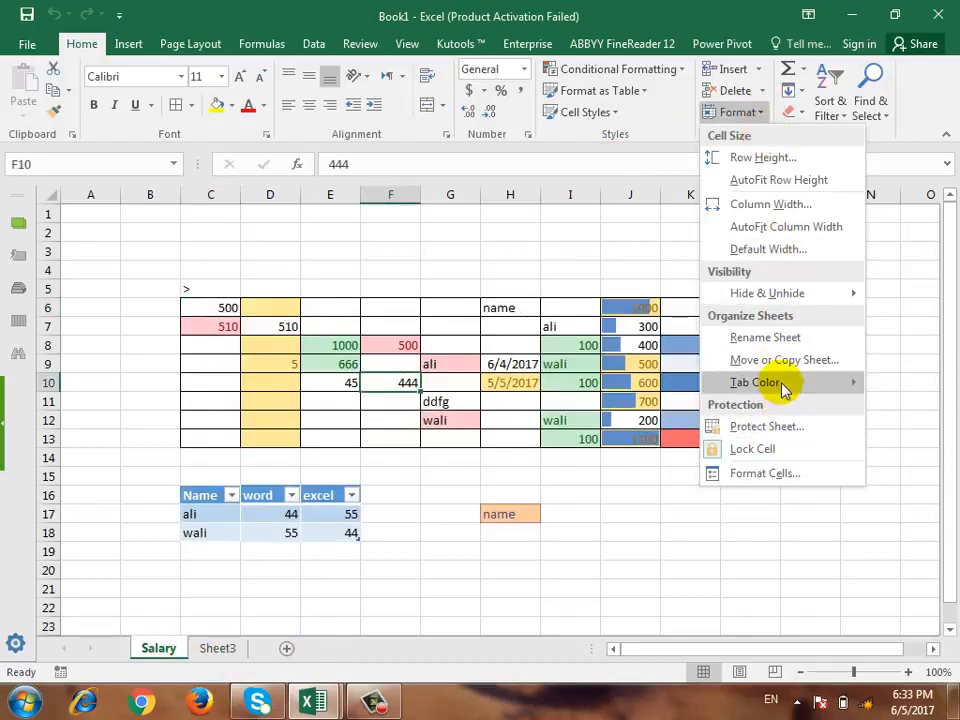
pyautogui.moveTo(785, 390)
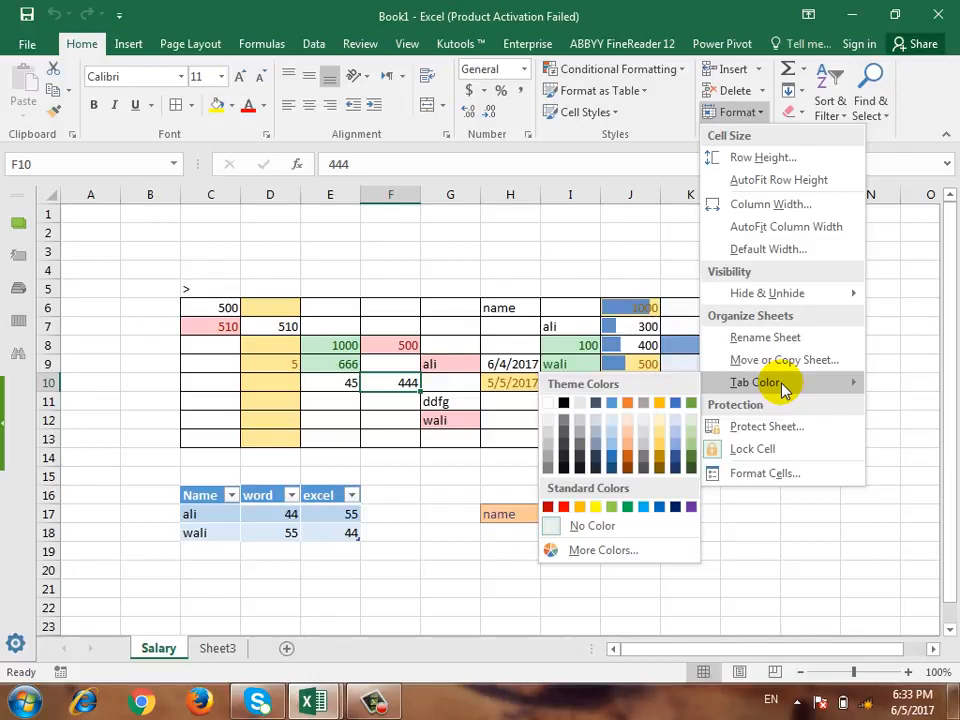
pyautogui.click(635, 445)
pyautogui.click(228, 648)
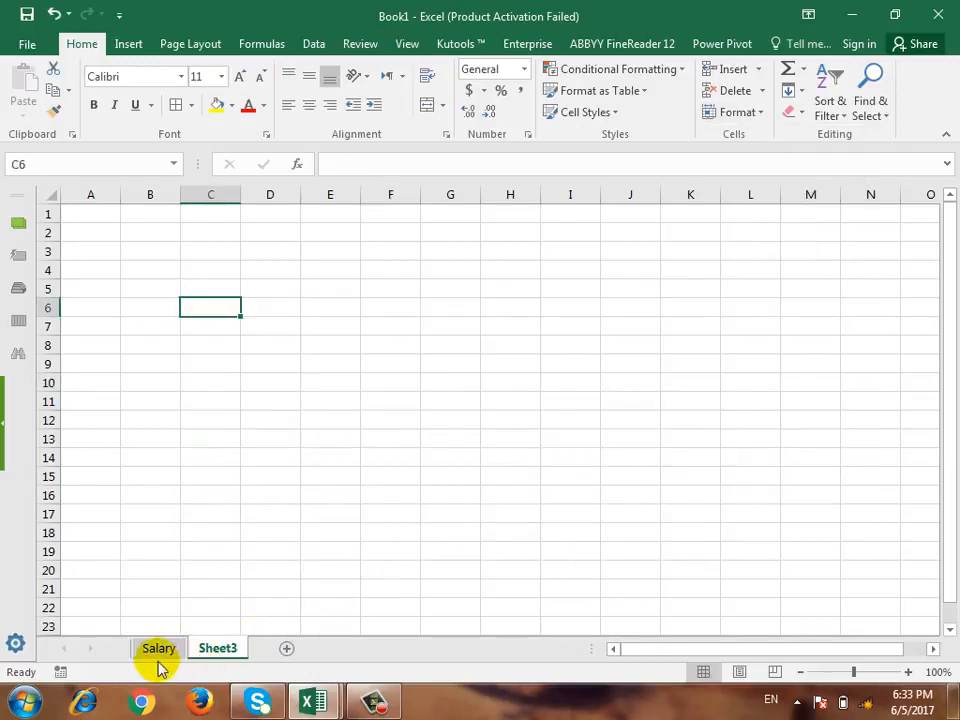
pyautogui.click(158, 648)
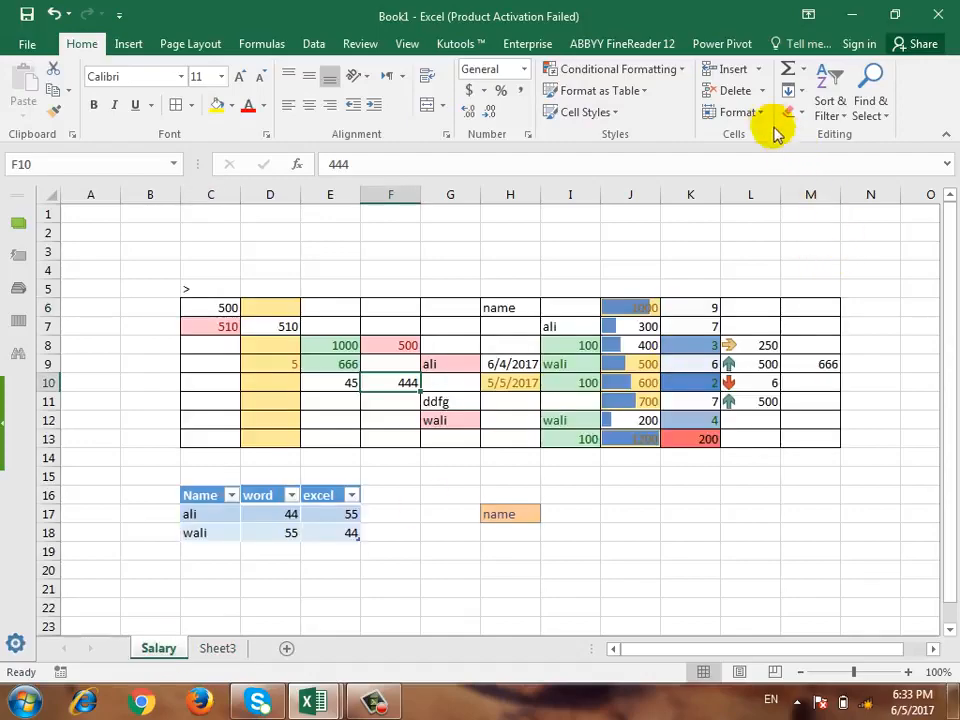
# Set the Salary sheet's tab color to dark orange, check it from Sheet3, and return to Salary.
pyautogui.click(740, 112)
pyautogui.moveTo(762, 384)
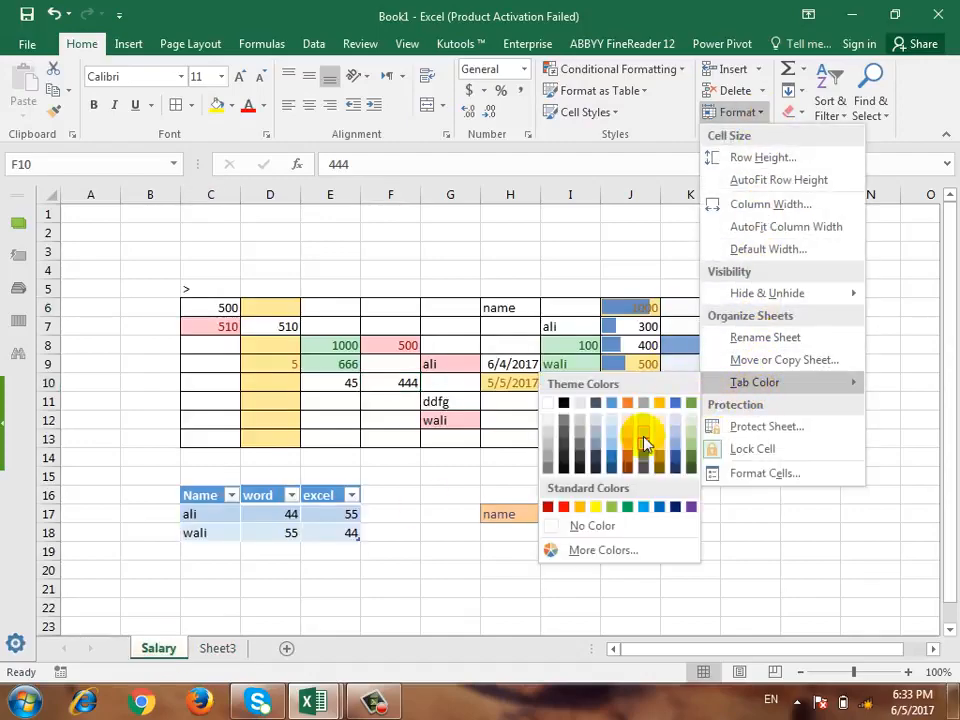
pyautogui.click(621, 454)
pyautogui.click(220, 652)
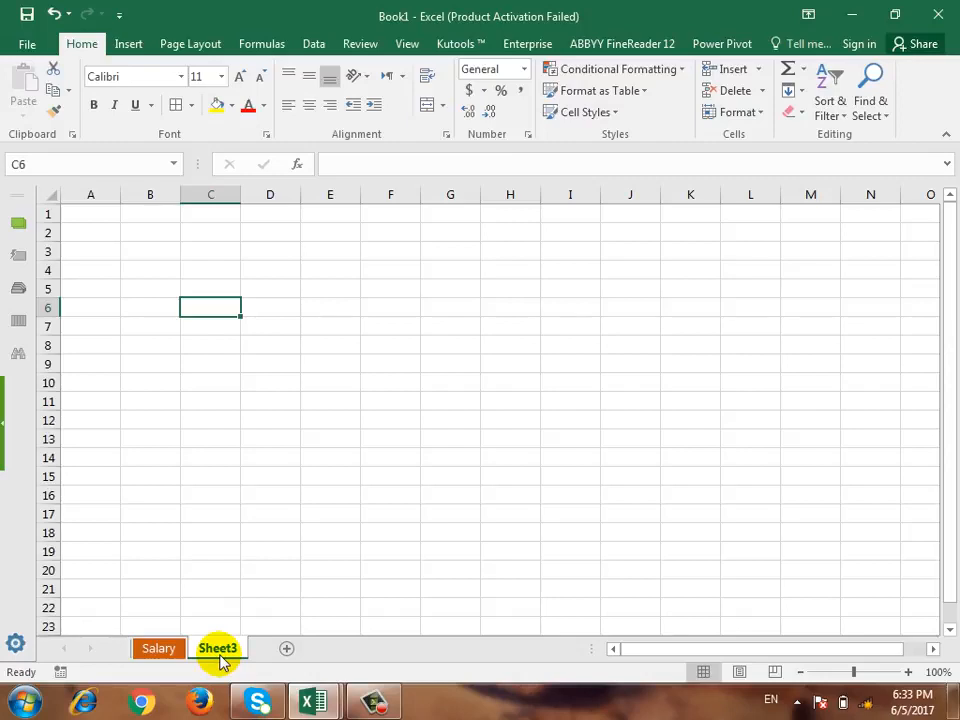
pyautogui.click(162, 648)
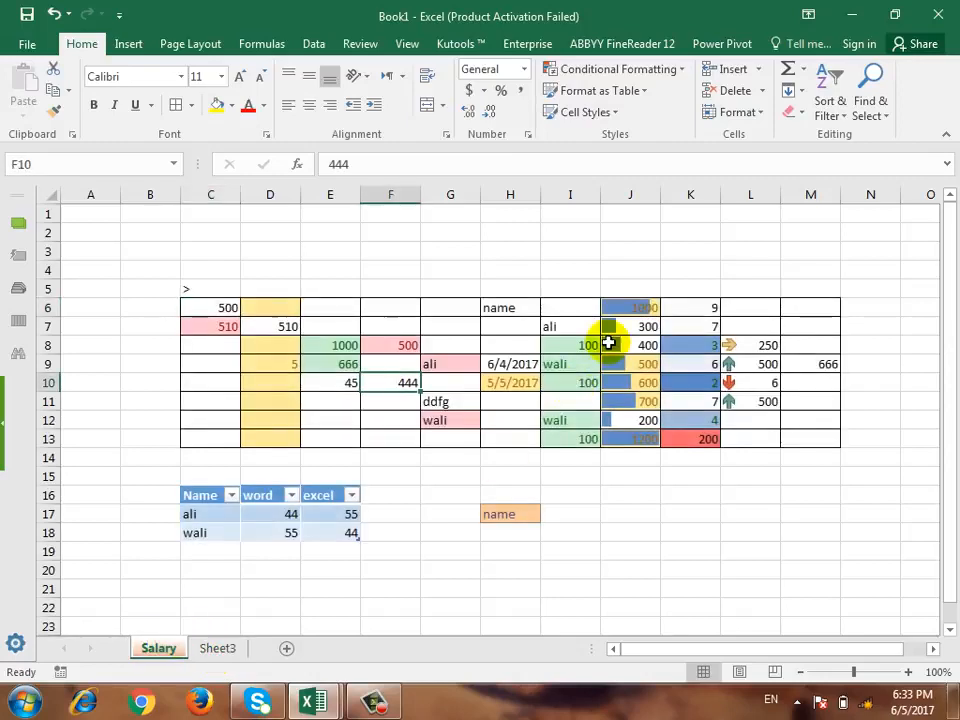
pyautogui.click(763, 113)
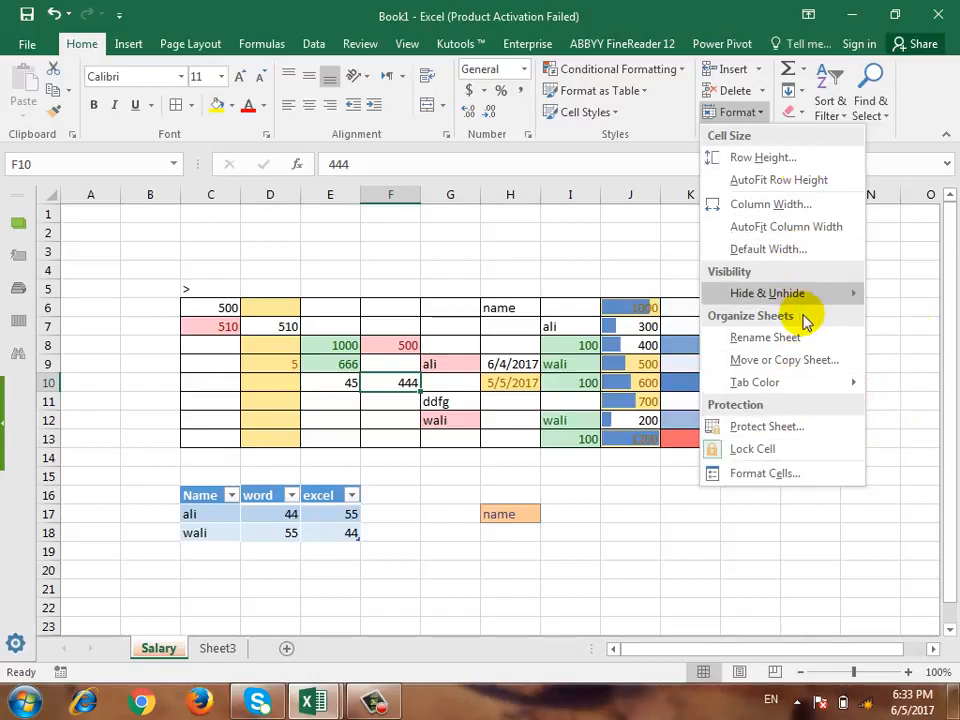
pyautogui.moveTo(790, 296)
pyautogui.click(376, 700)
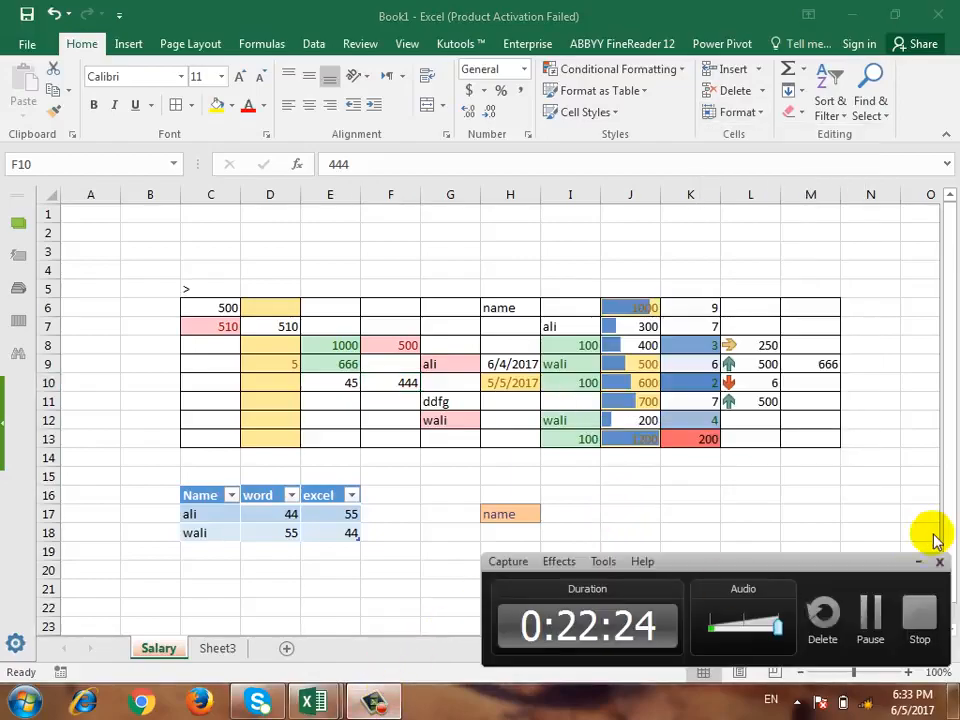